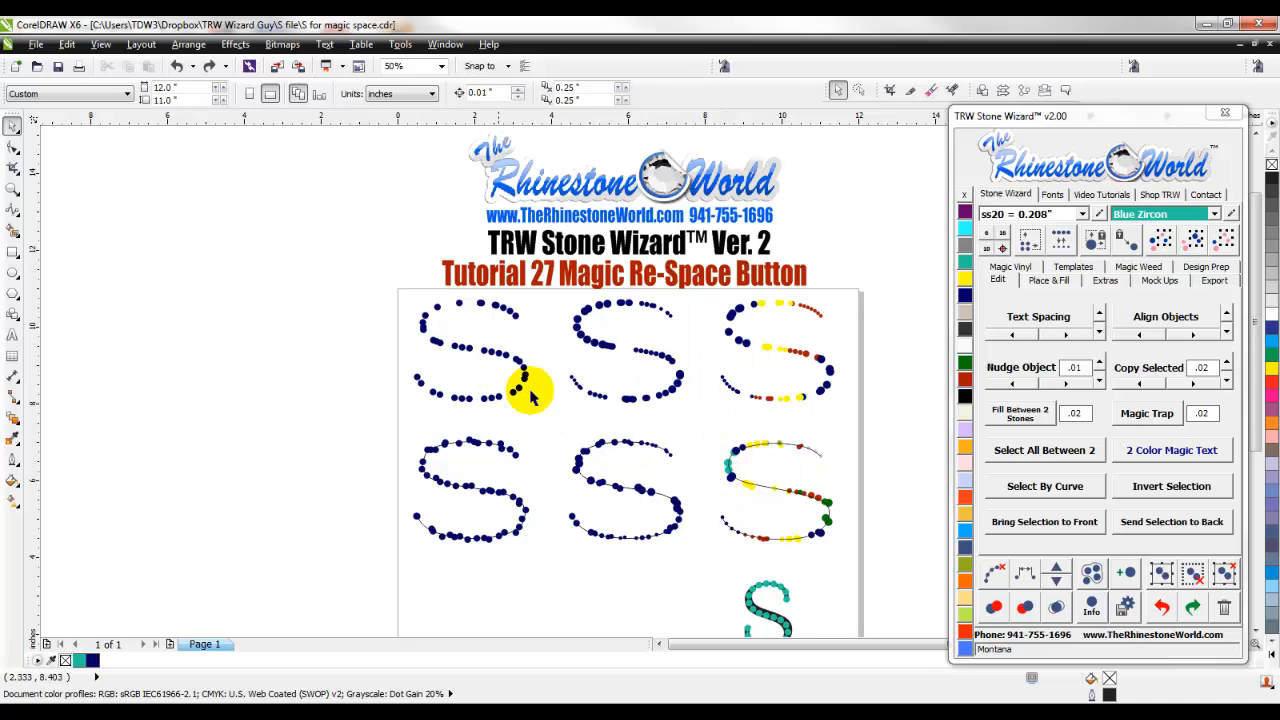
# - Check the design information for all the stones of the first S in the top row
pyautogui.click(889, 520)
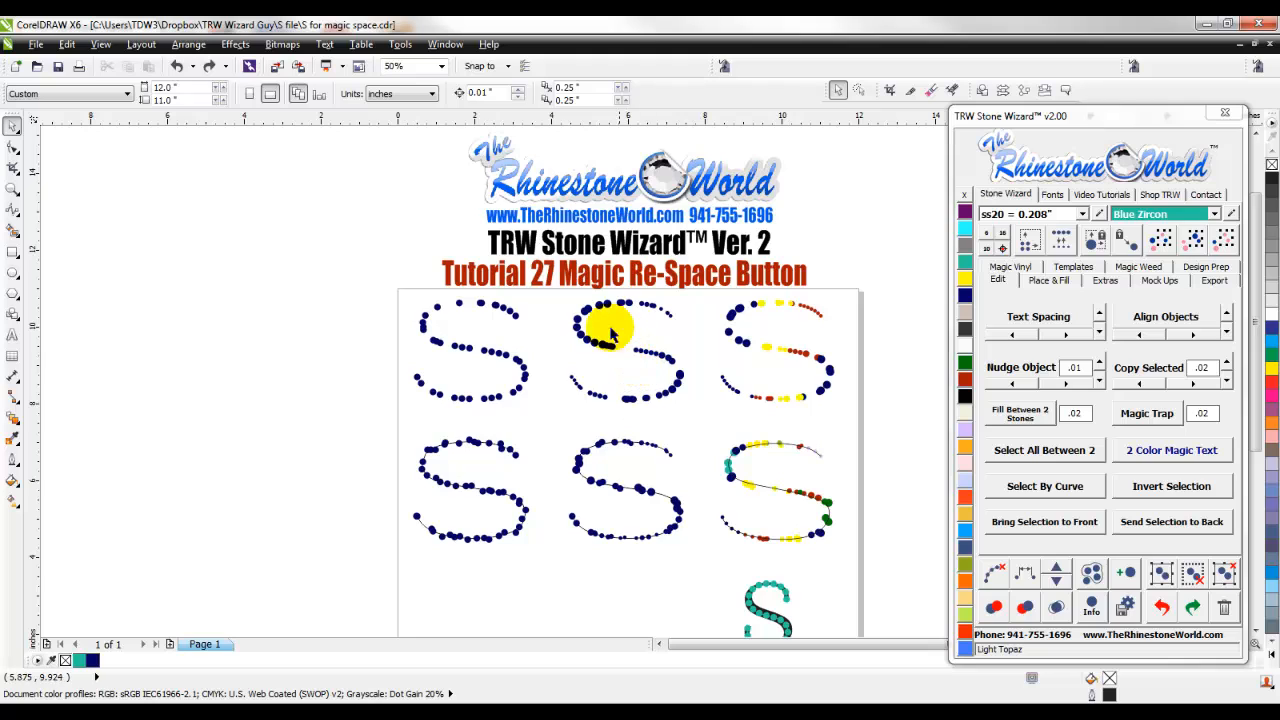
pyautogui.scroll(1, 512, 316)
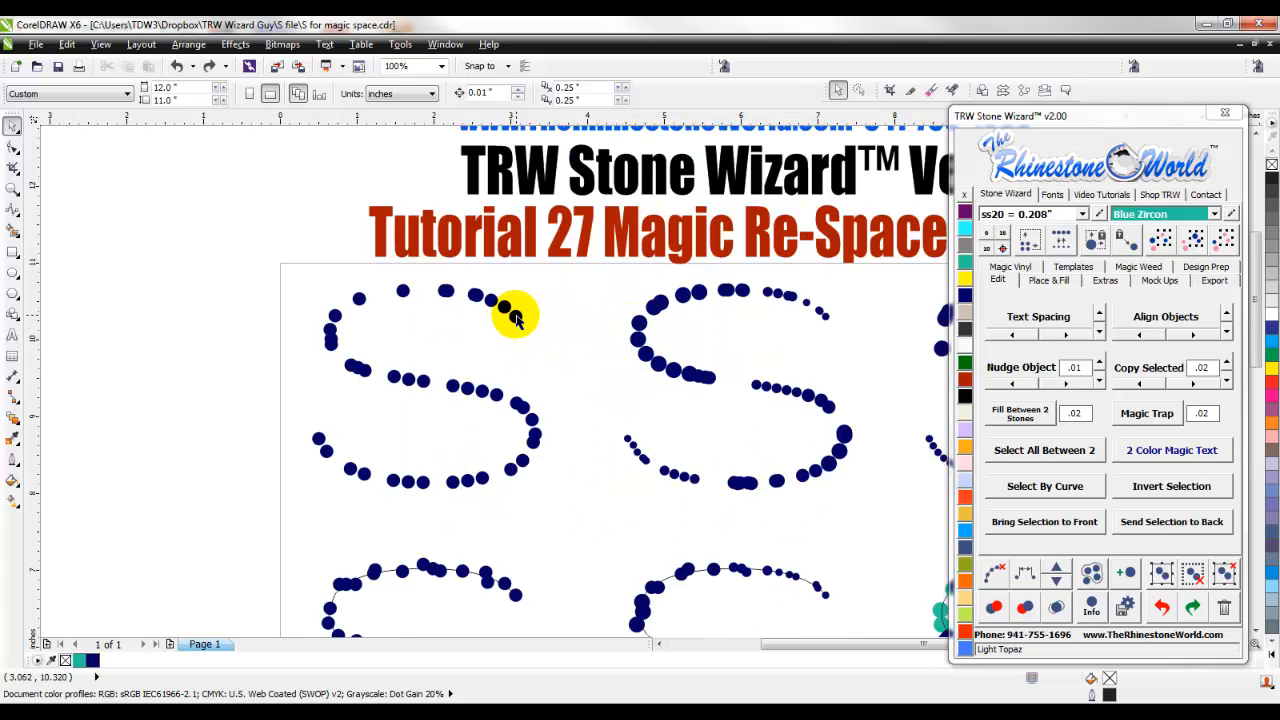
pyautogui.scroll(-2, 634, 391)
pyautogui.scroll(1, 668, 408)
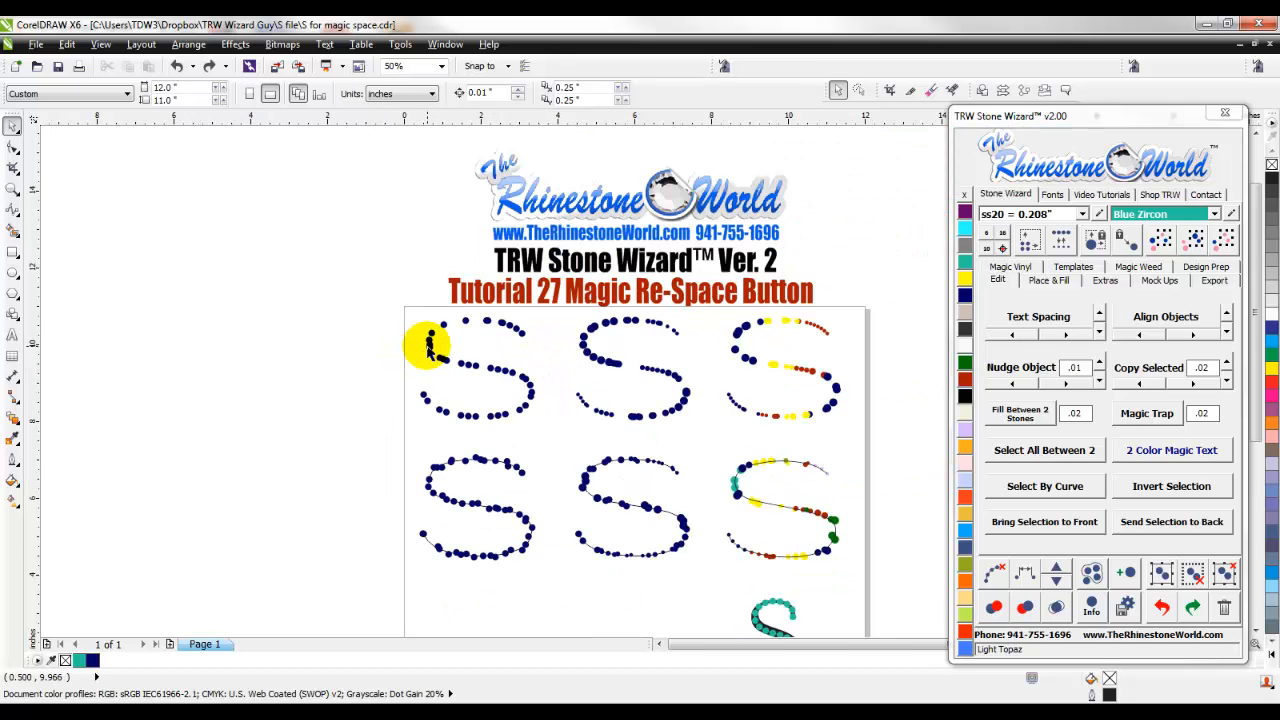
pyautogui.scroll(2, 432, 350)
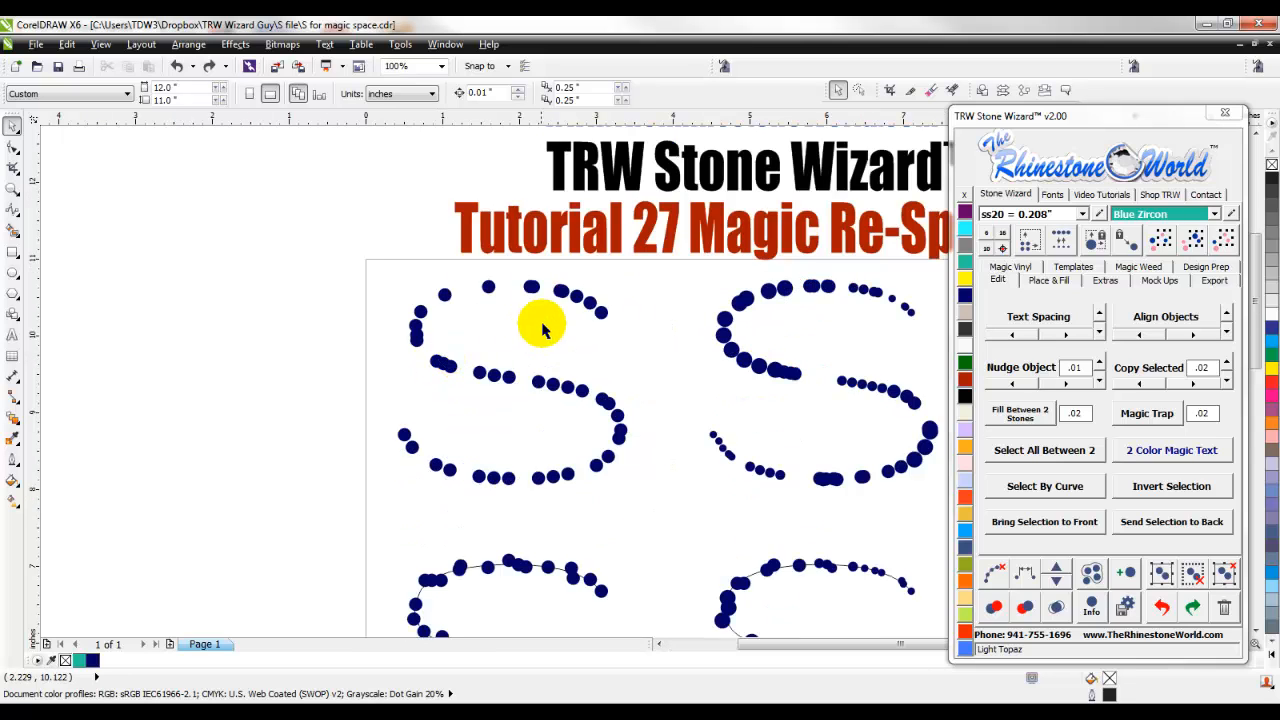
pyautogui.moveTo(633, 266); pyautogui.dragTo(340, 500)
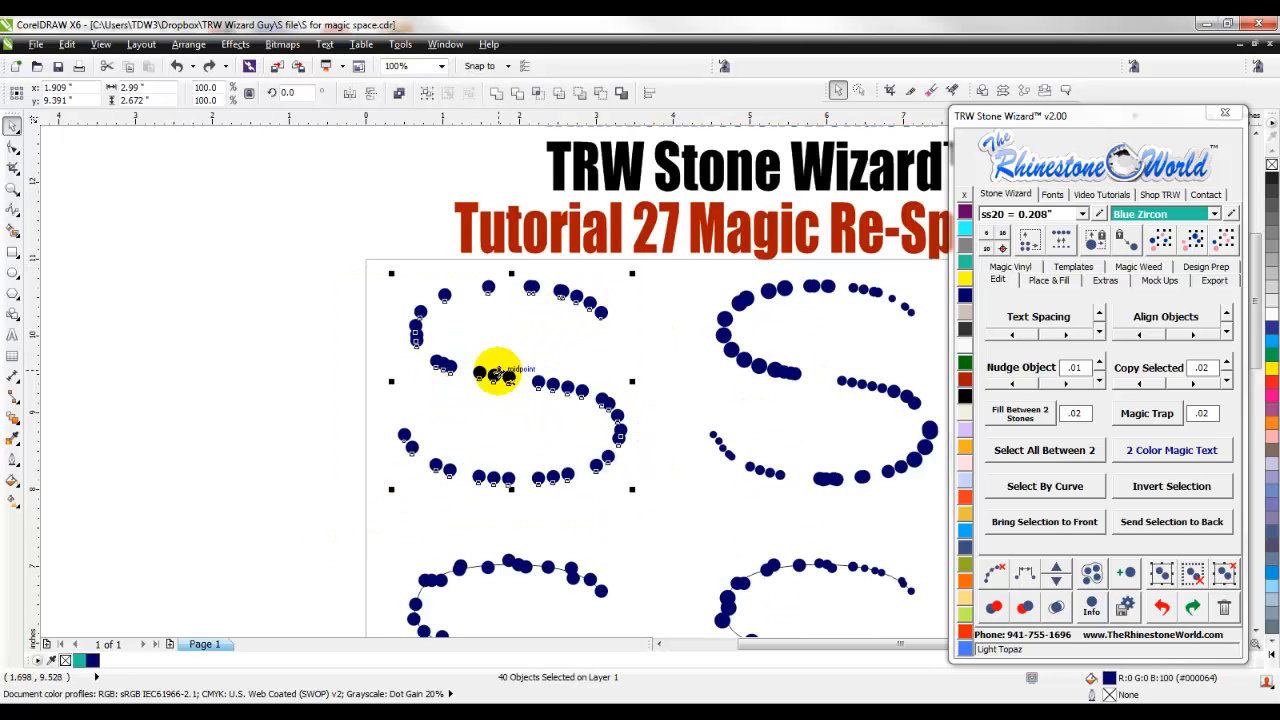
pyautogui.click(1095, 608)
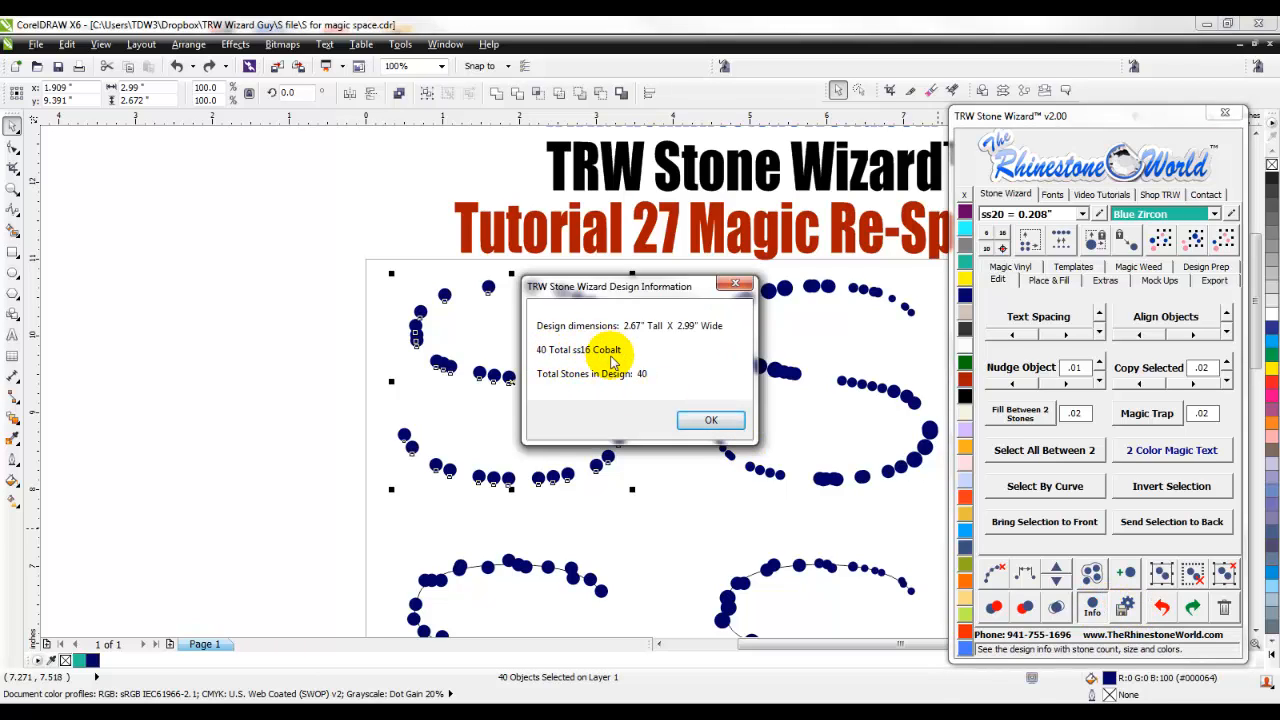
pyautogui.click(735, 284)
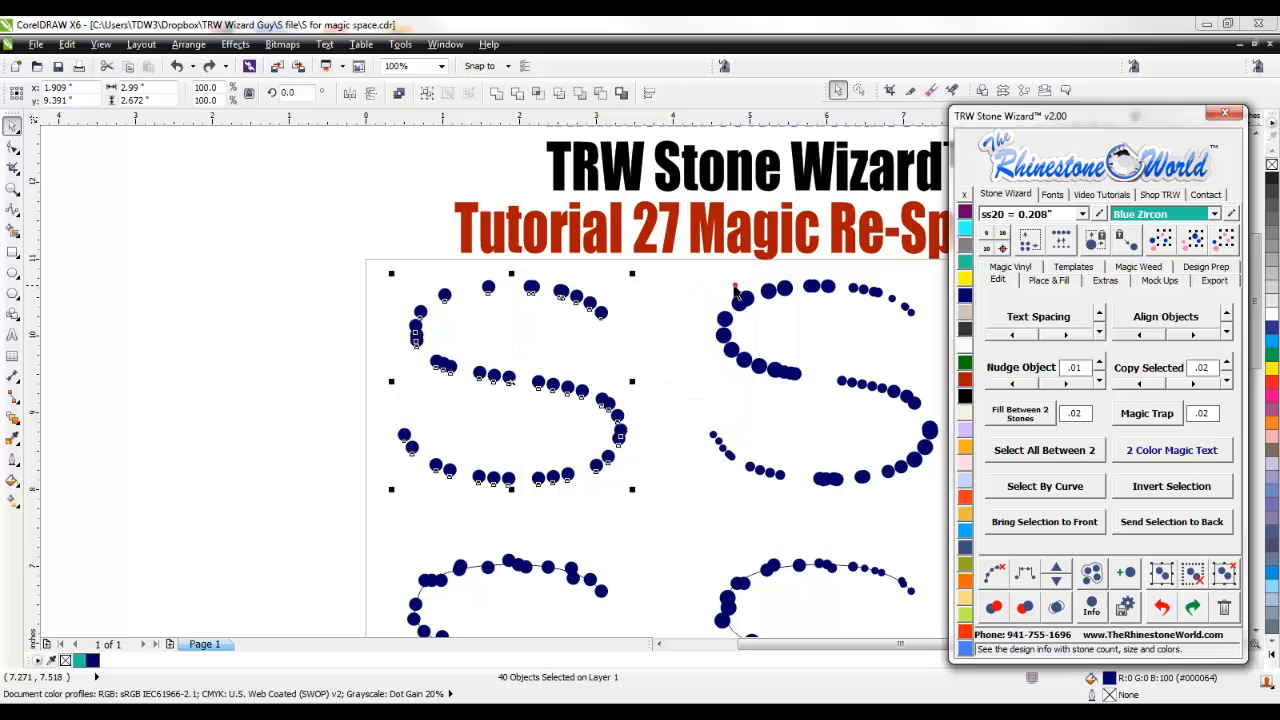
pyautogui.click(657, 334)
# - Examine the spacing between the stones along the upper curve of the first S in the top row
pyautogui.scroll(1, 495, 313)
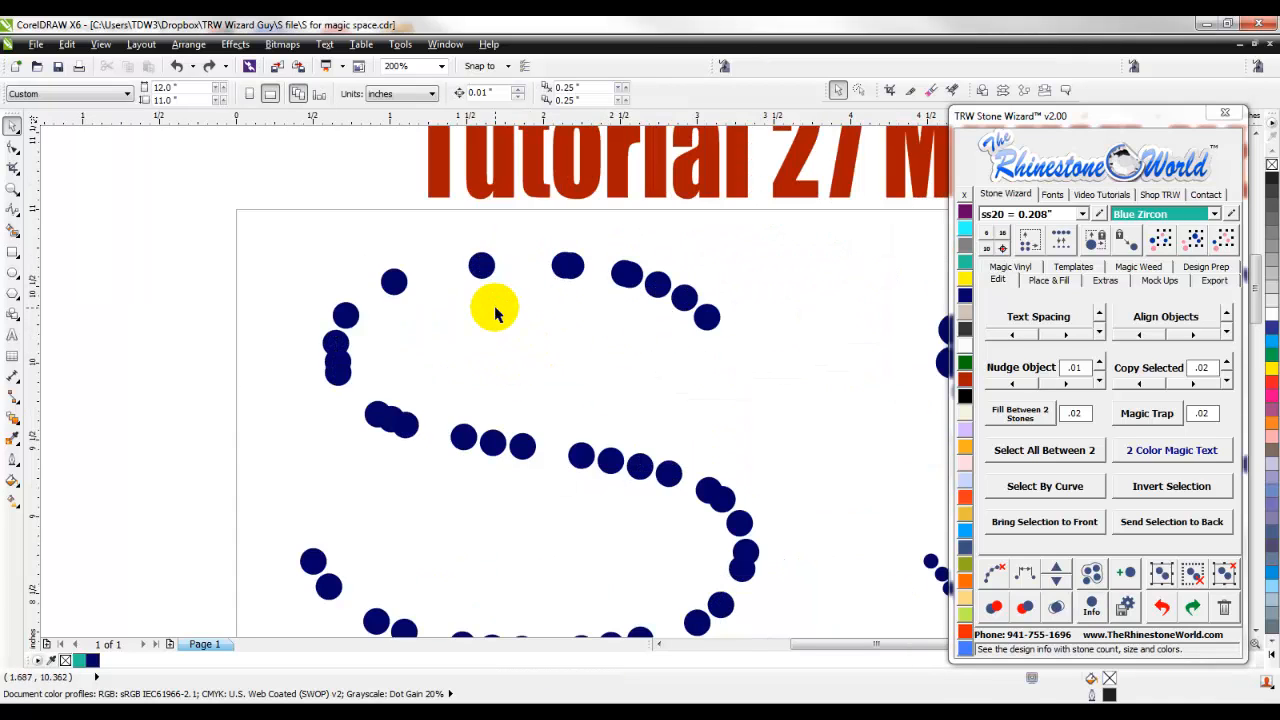
pyautogui.scroll(-1, 640, 457)
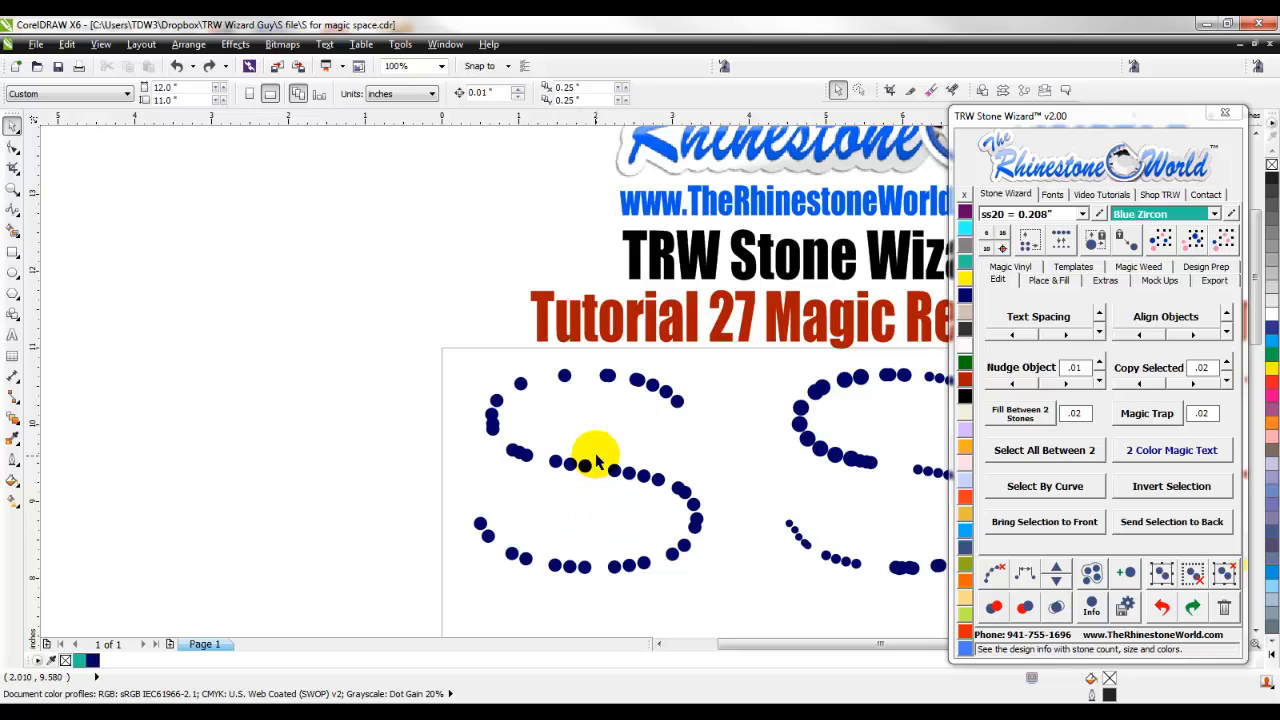
pyautogui.scroll(1, 617, 509)
pyautogui.scroll(-1, 620, 512)
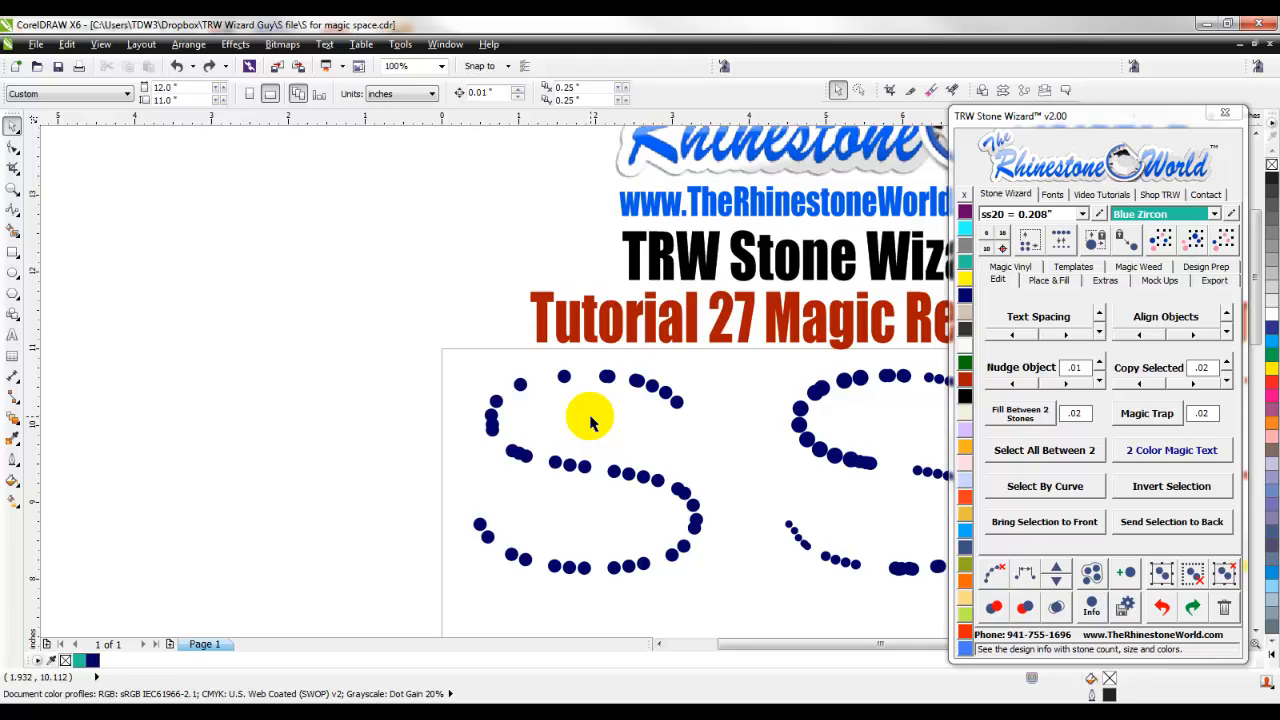
pyautogui.scroll(-1, 586, 377)
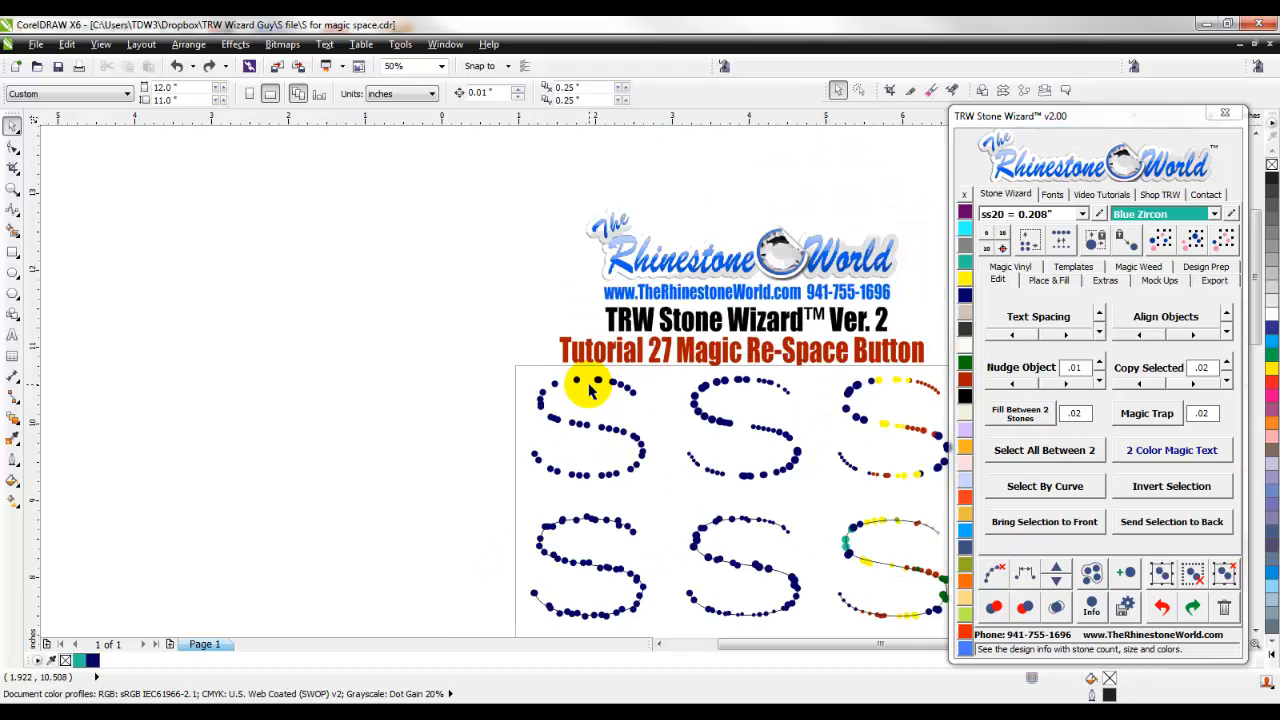
pyautogui.scroll(1, 591, 380)
pyautogui.scroll(2, 591, 380)
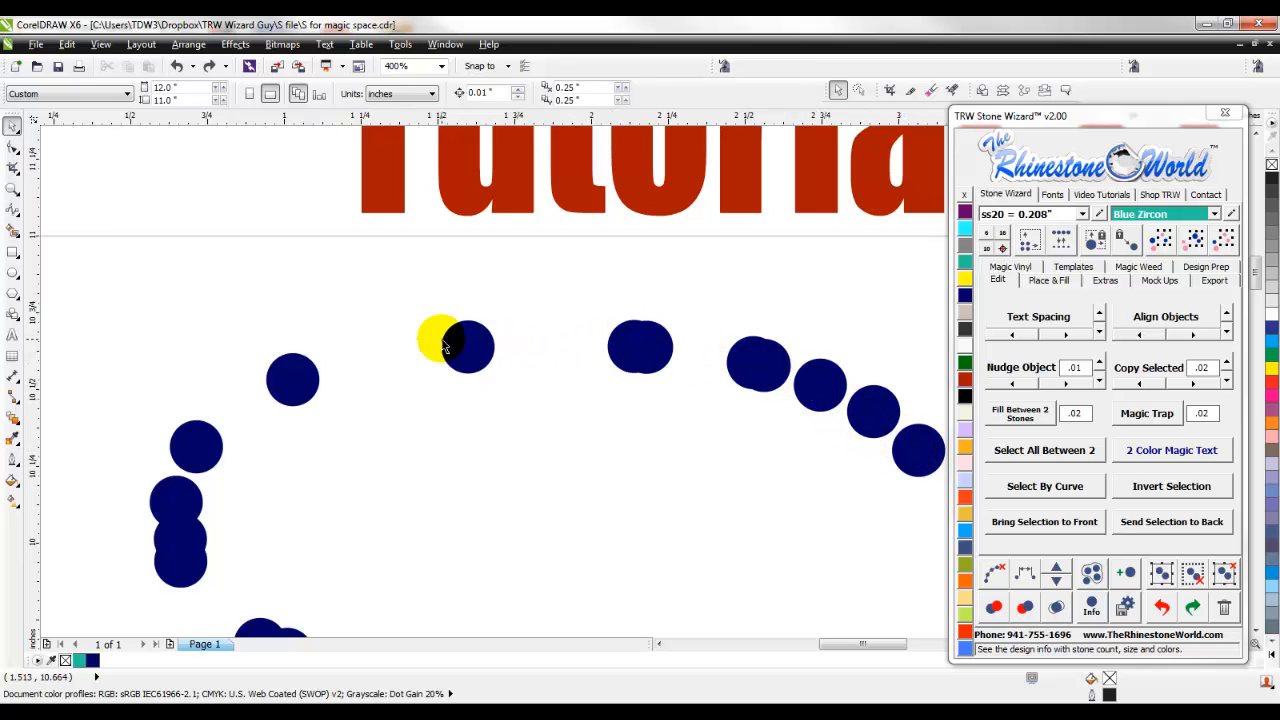
pyautogui.scroll(-2, 294, 431)
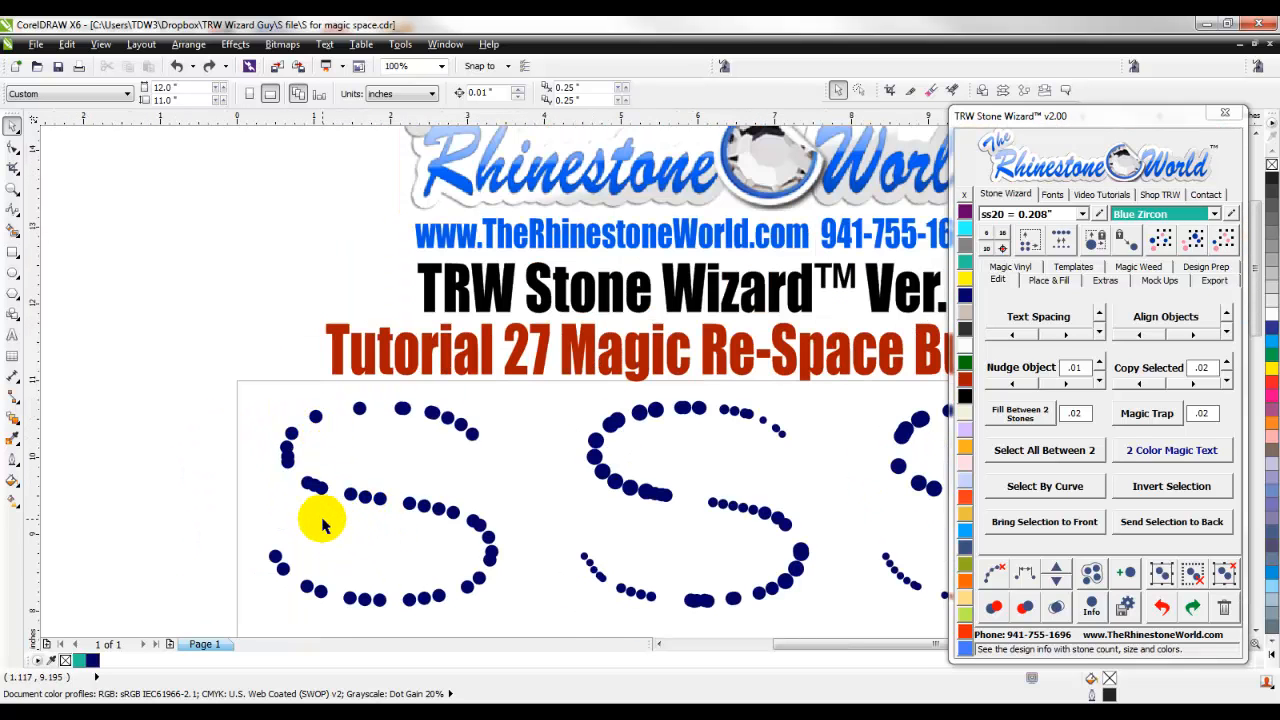
# - Move three stones in the middle stroke of the first S so that each overlaps its neighbour
pyautogui.scroll(1, 311, 565)
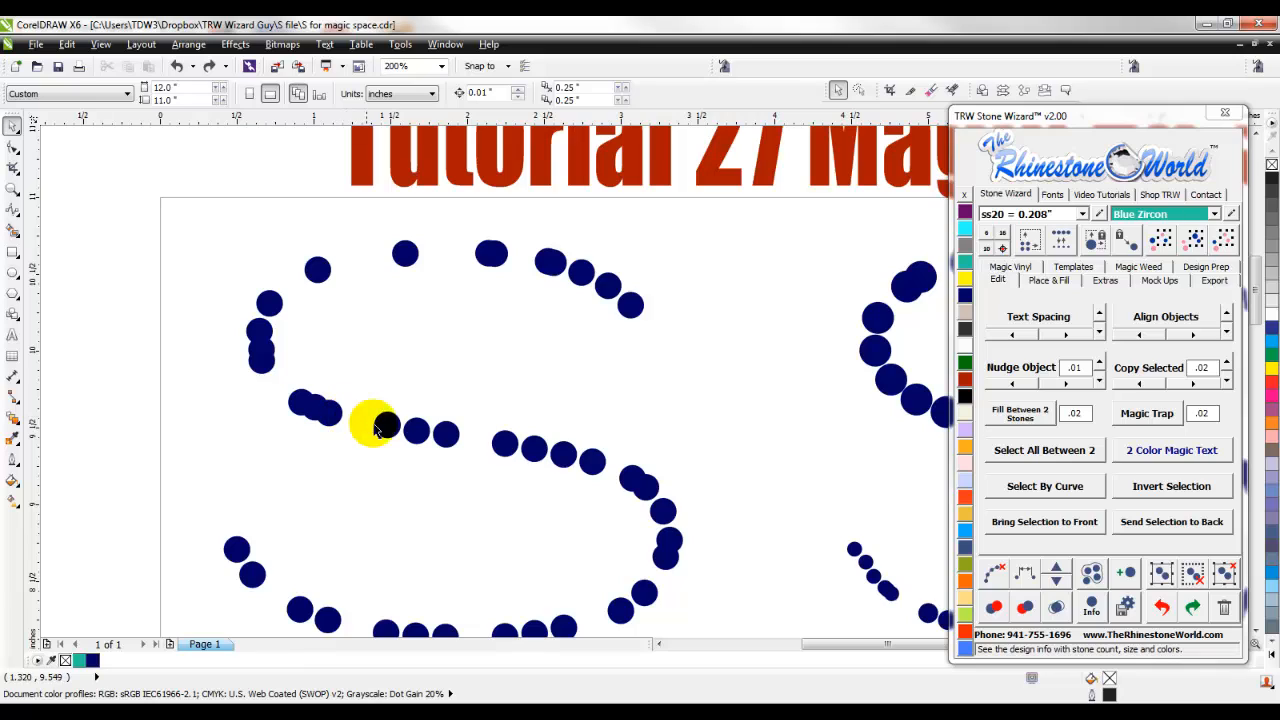
pyautogui.scroll(1, 537, 466)
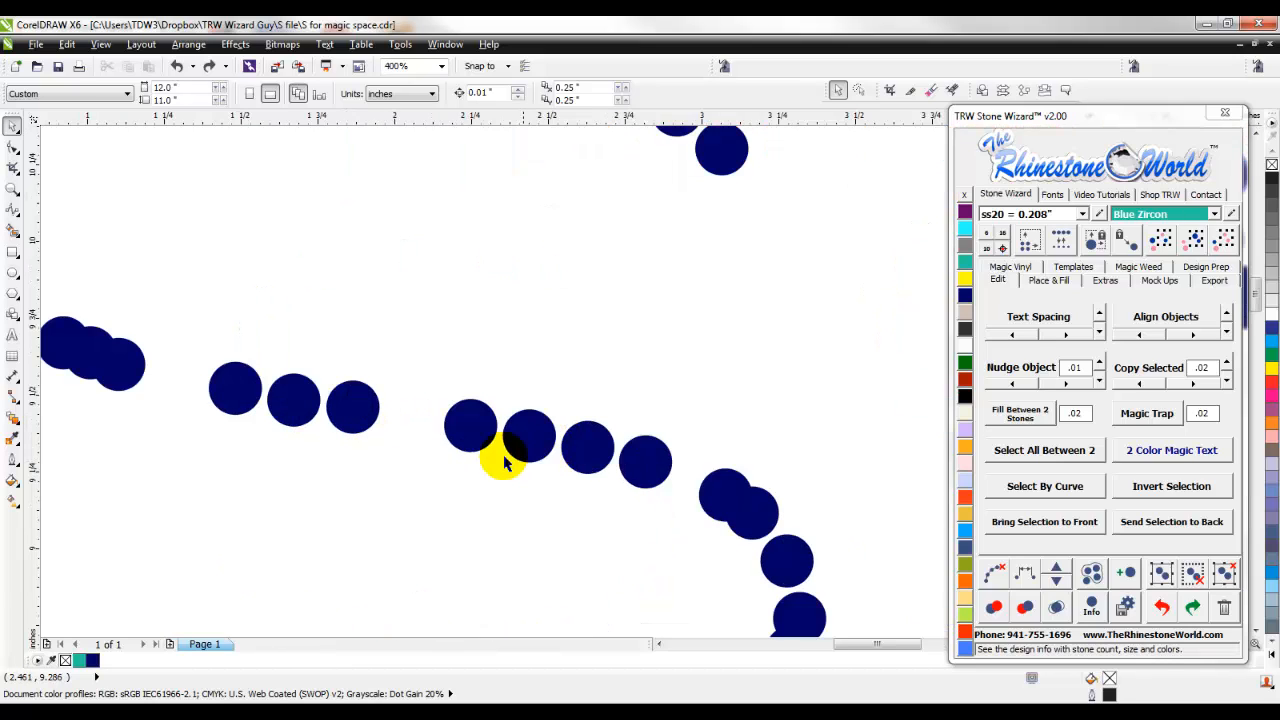
pyautogui.moveTo(471, 428); pyautogui.dragTo(517, 442)
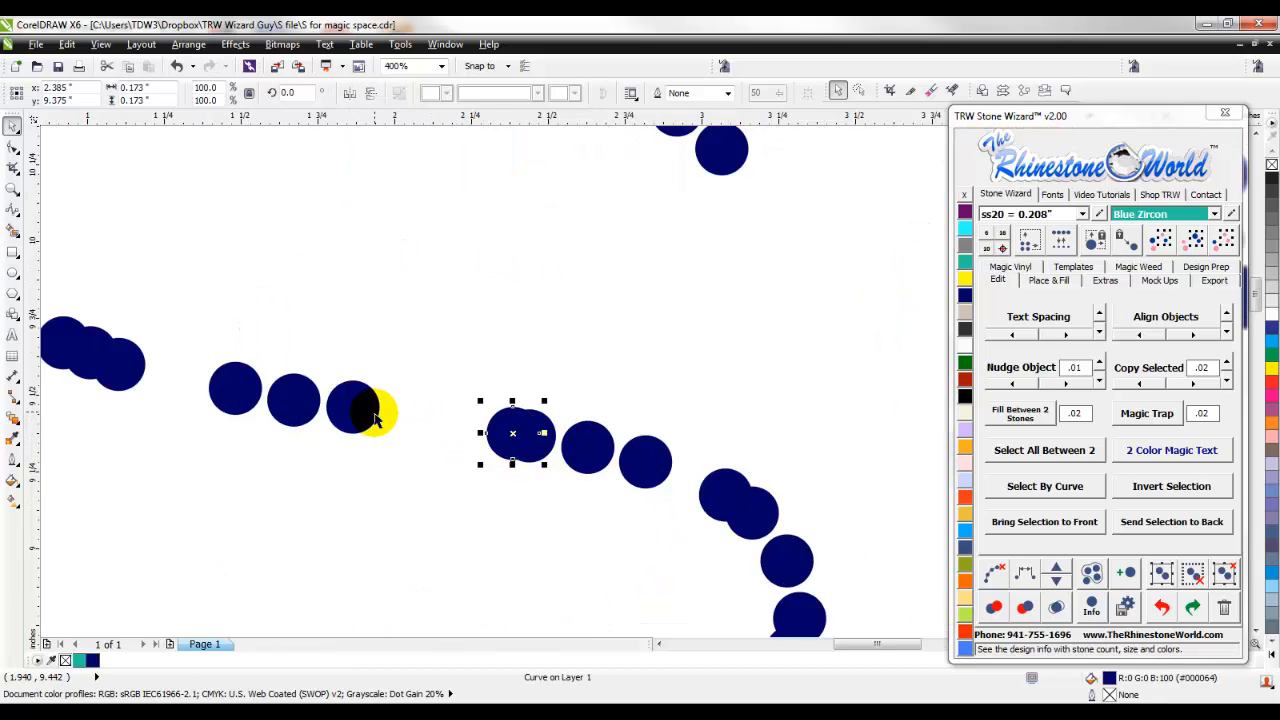
pyautogui.moveTo(366, 410); pyautogui.dragTo(343, 420)
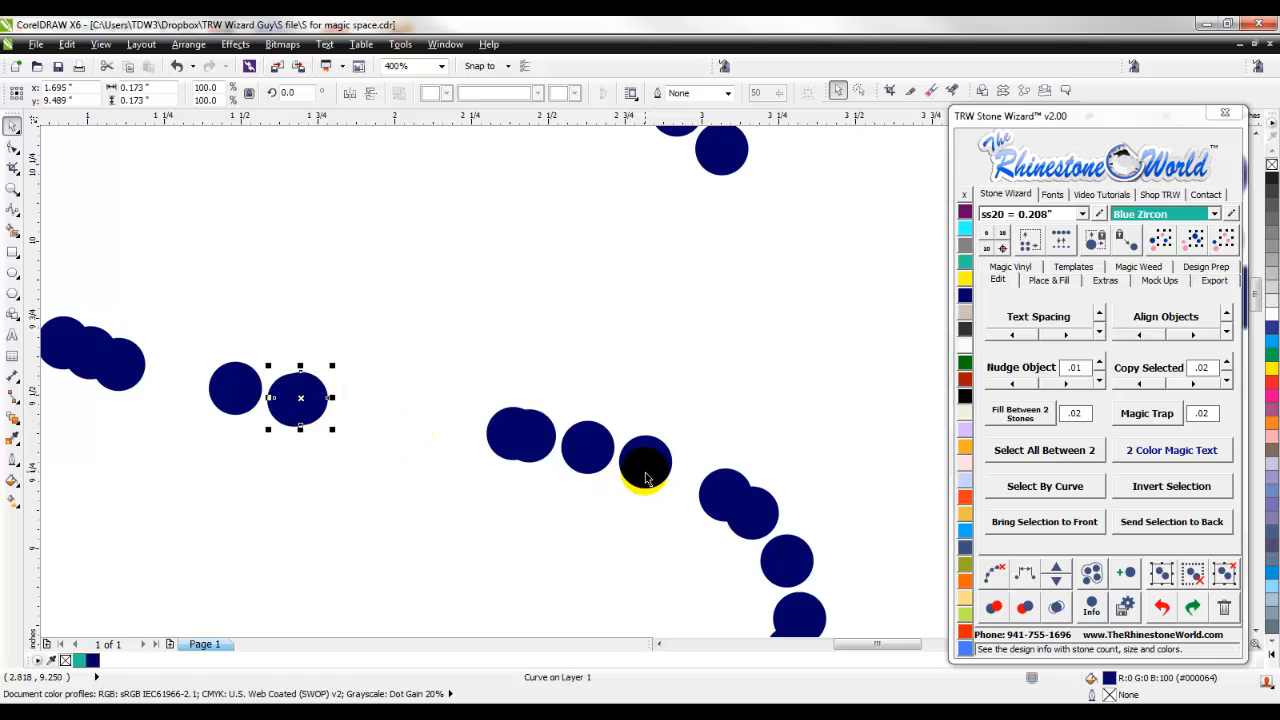
pyautogui.moveTo(643, 463); pyautogui.dragTo(604, 451)
pyautogui.scroll(-1, 594, 449)
pyautogui.scroll(1, 594, 451)
pyautogui.scroll(1, 600, 452)
pyautogui.scroll(-2, 606, 451)
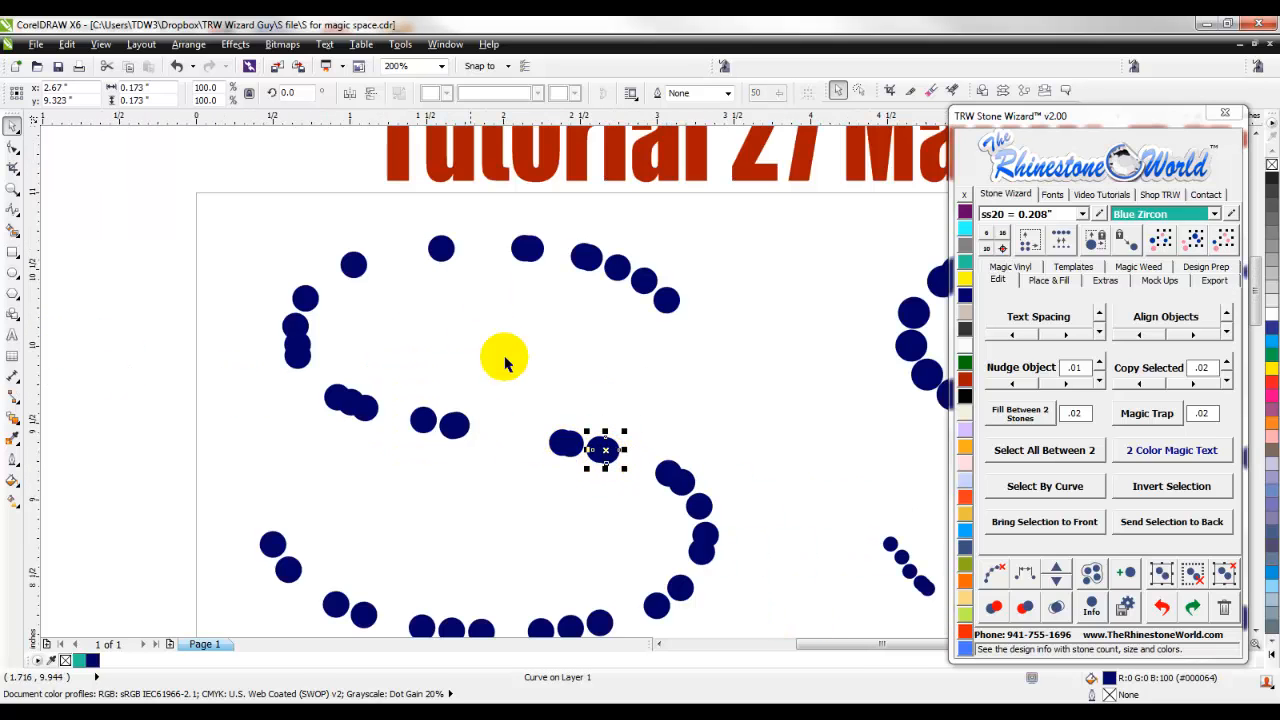
pyautogui.scroll(-1, 577, 365)
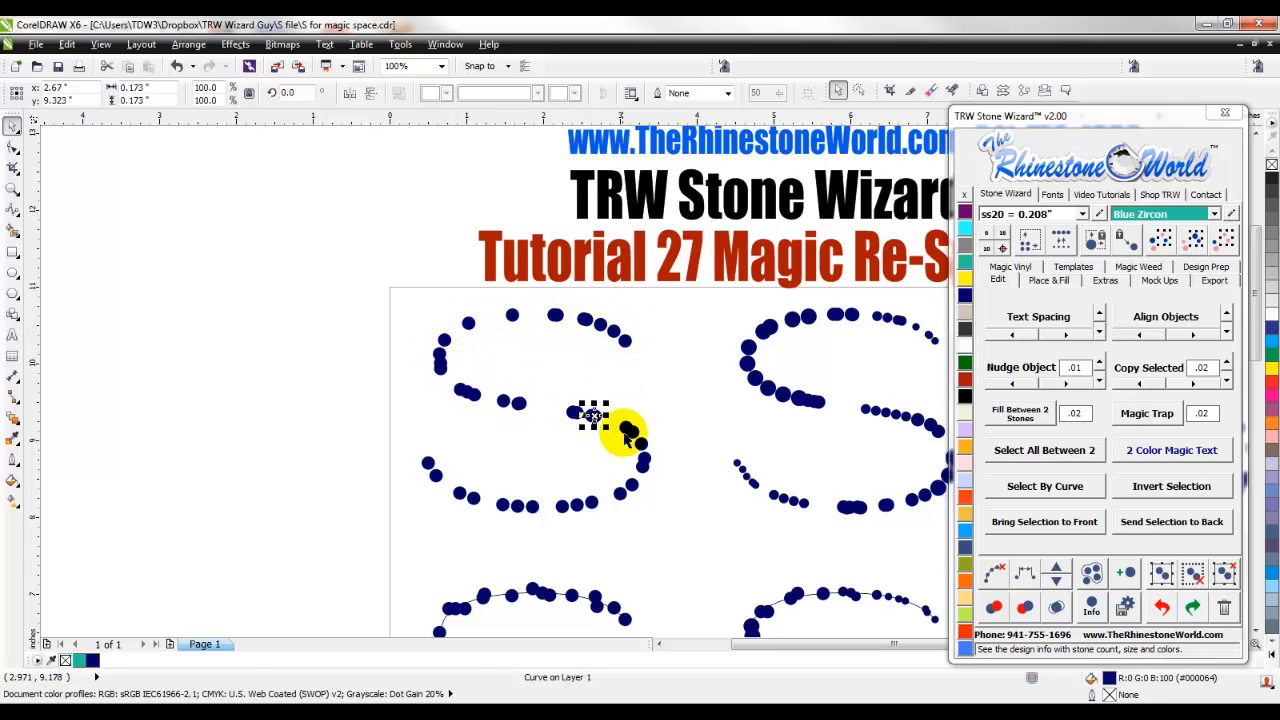
pyautogui.click(686, 408)
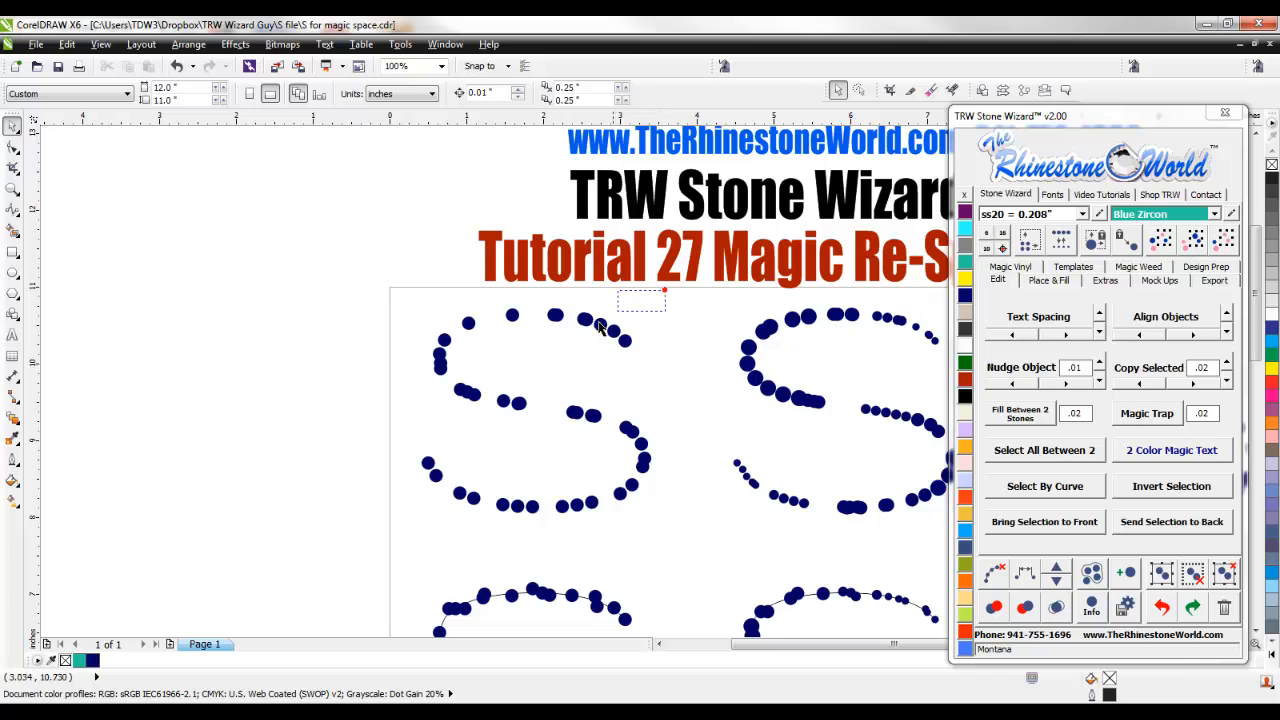
# - Try Magic Re-Space on all the stones of the first S in the top row, and undo it
pyautogui.moveTo(666, 289); pyautogui.dragTo(380, 529)
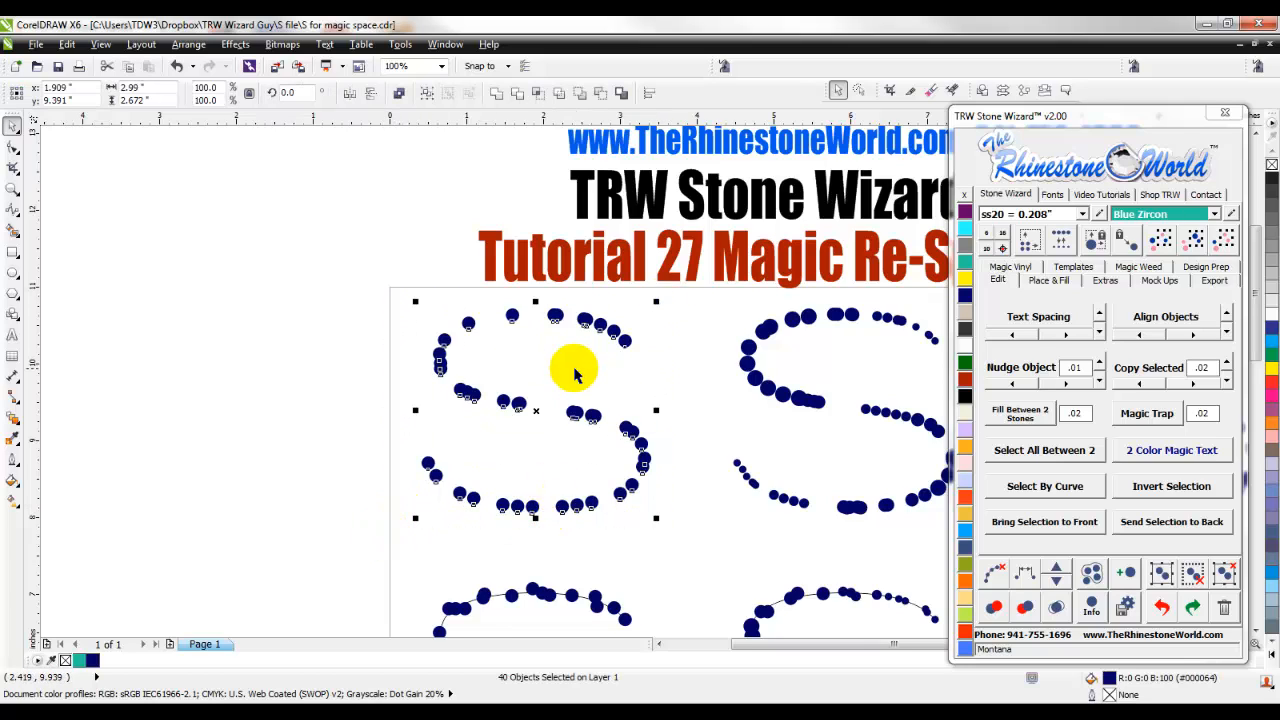
pyautogui.scroll(1, 571, 375)
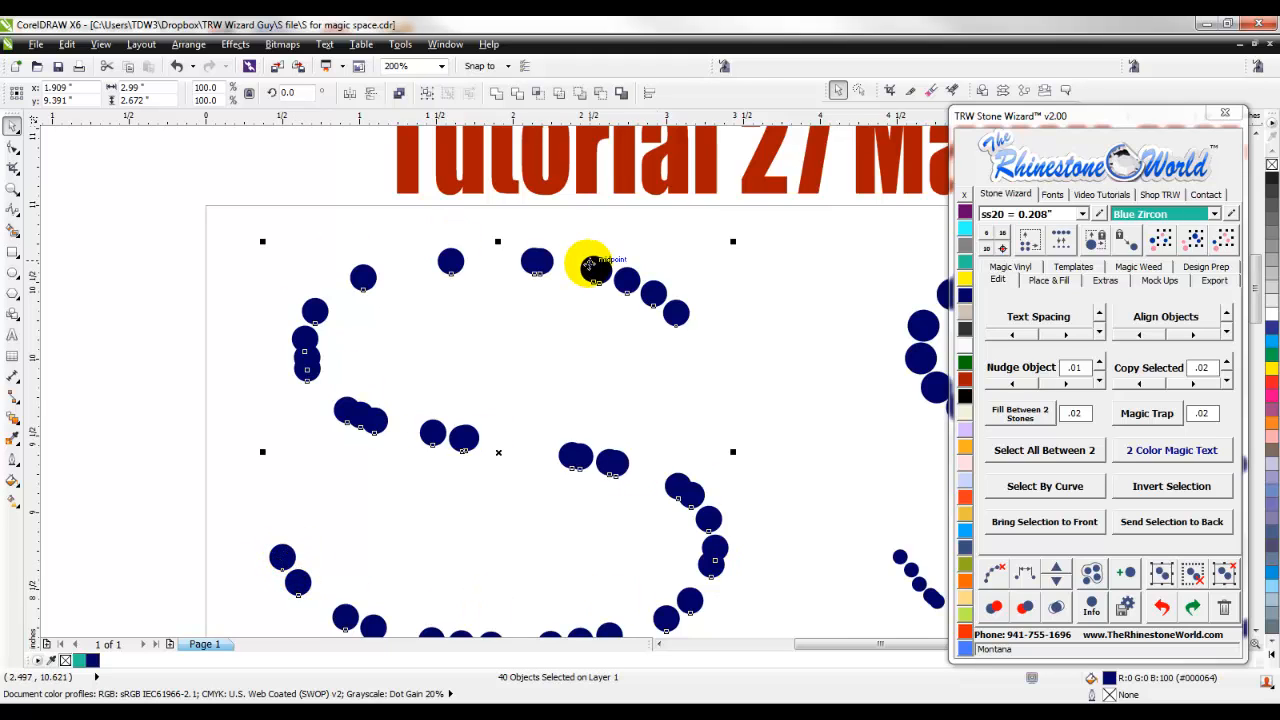
pyautogui.scroll(-2, 591, 343)
pyautogui.scroll(2, 594, 345)
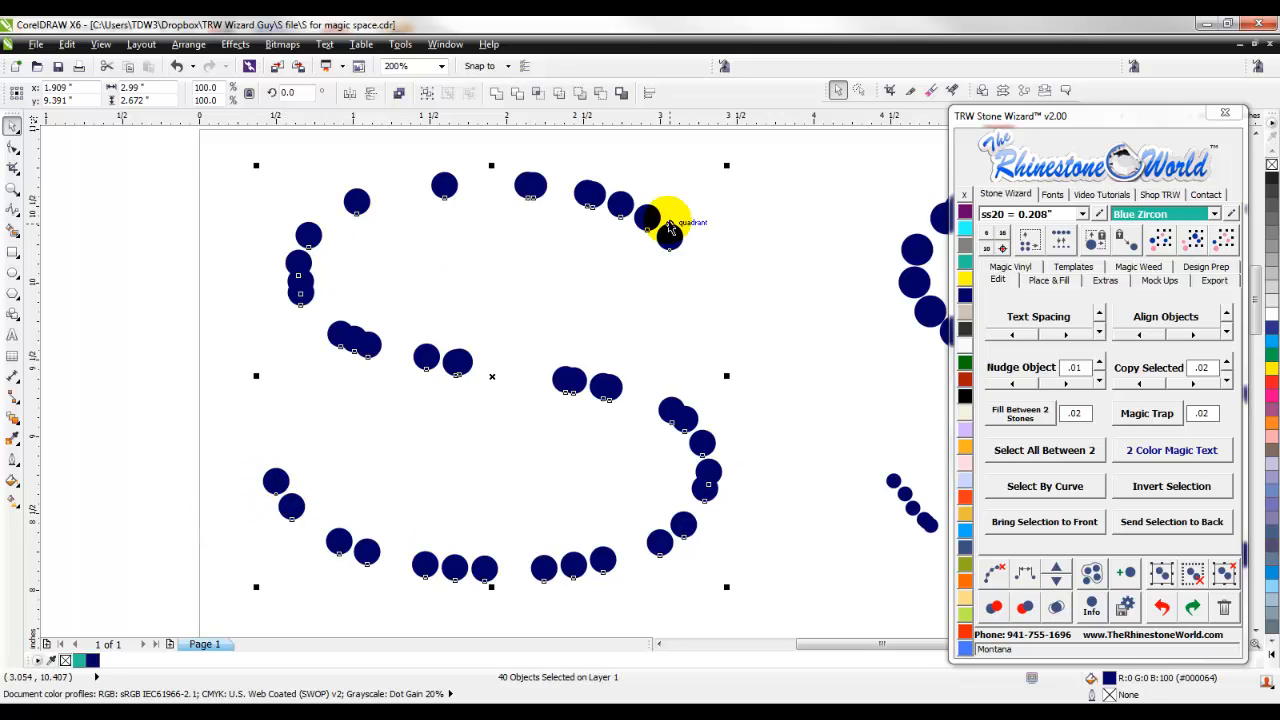
pyautogui.click(1026, 577)
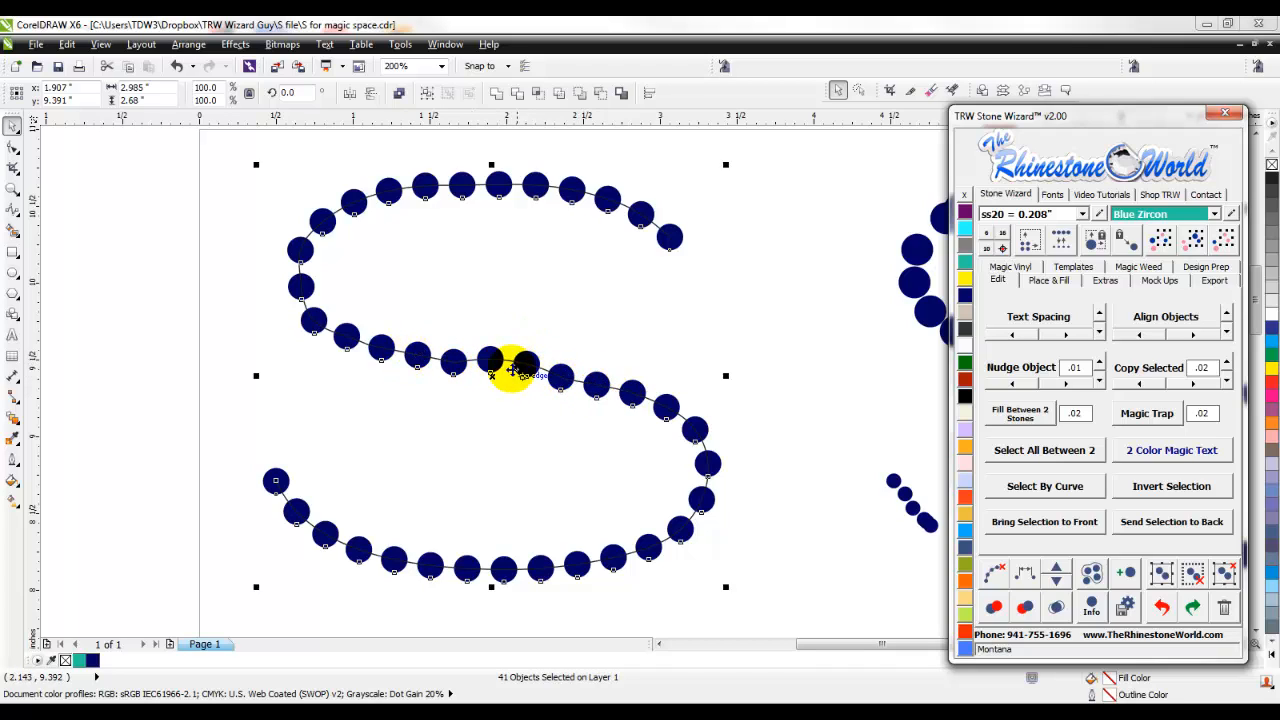
pyautogui.click(758, 316)
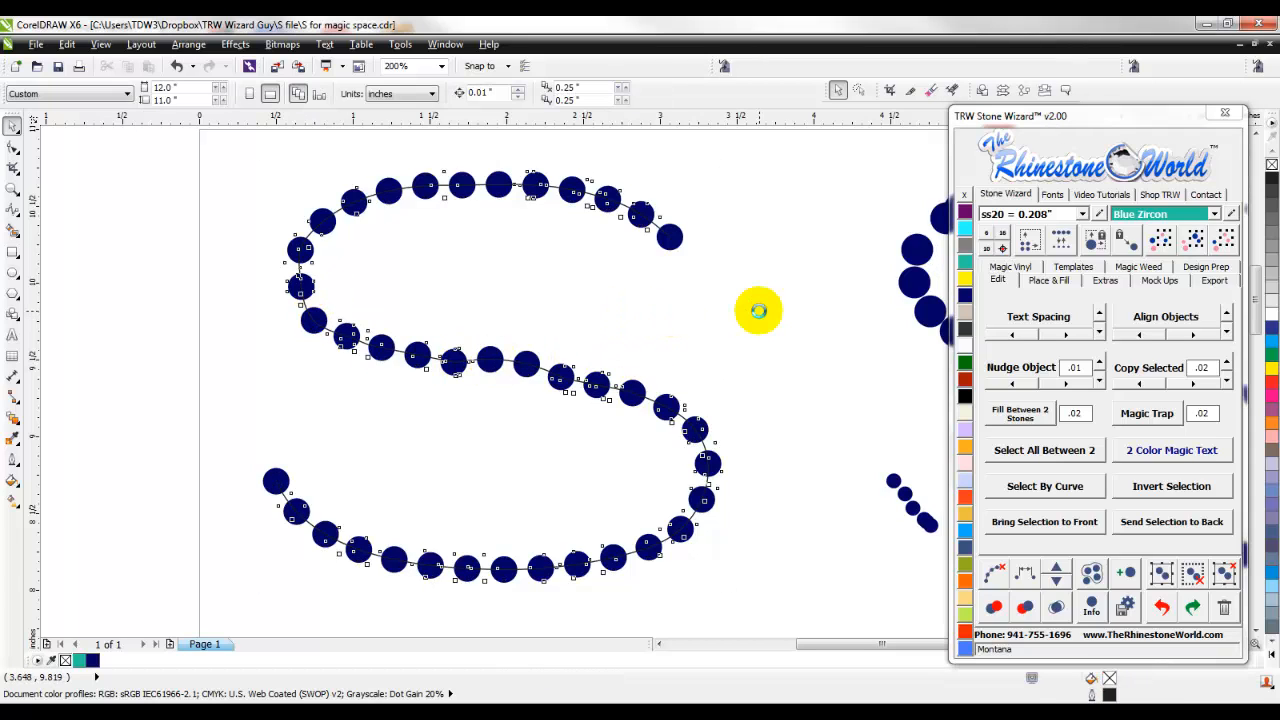
pyautogui.hotkey('ctrl', 'z')
# - Run Magic Re-Space a second time on the whole first S, and undo the re-spacing again
pyautogui.moveTo(632, 204); pyautogui.dragTo(191, 620)
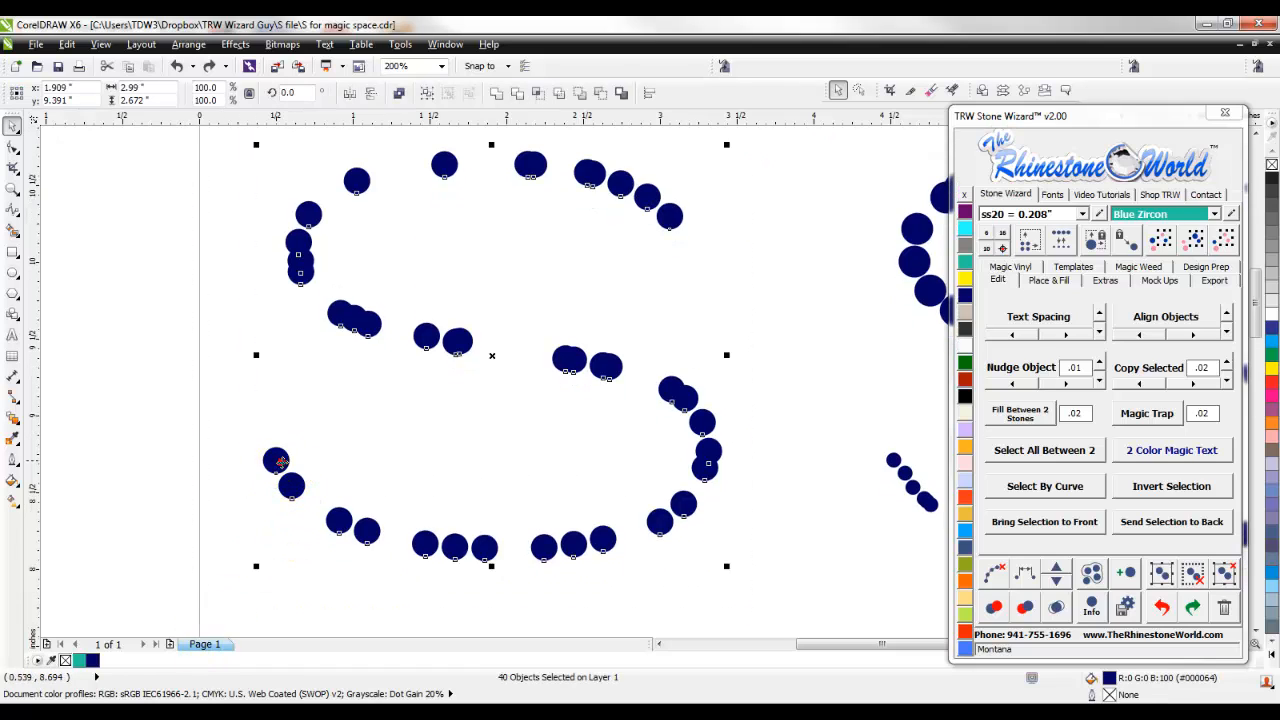
pyautogui.click(1026, 573)
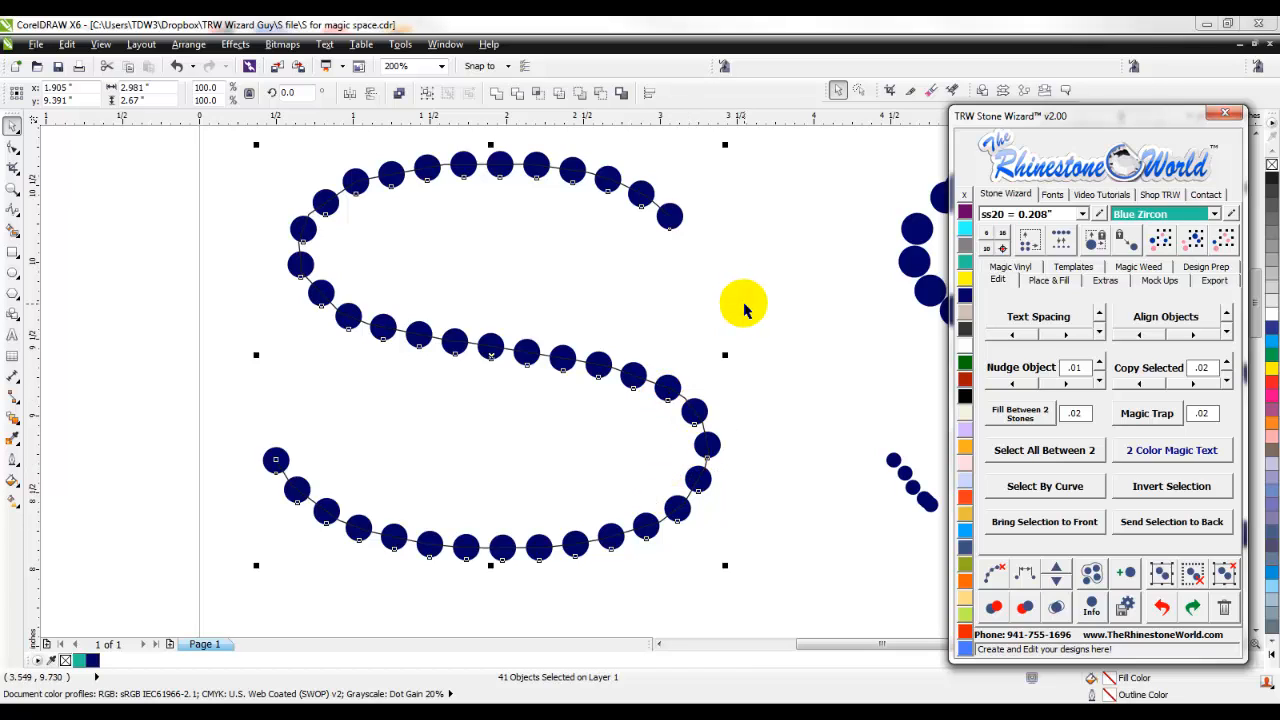
pyautogui.click(768, 325)
pyautogui.hotkey('ctrl', 'z')
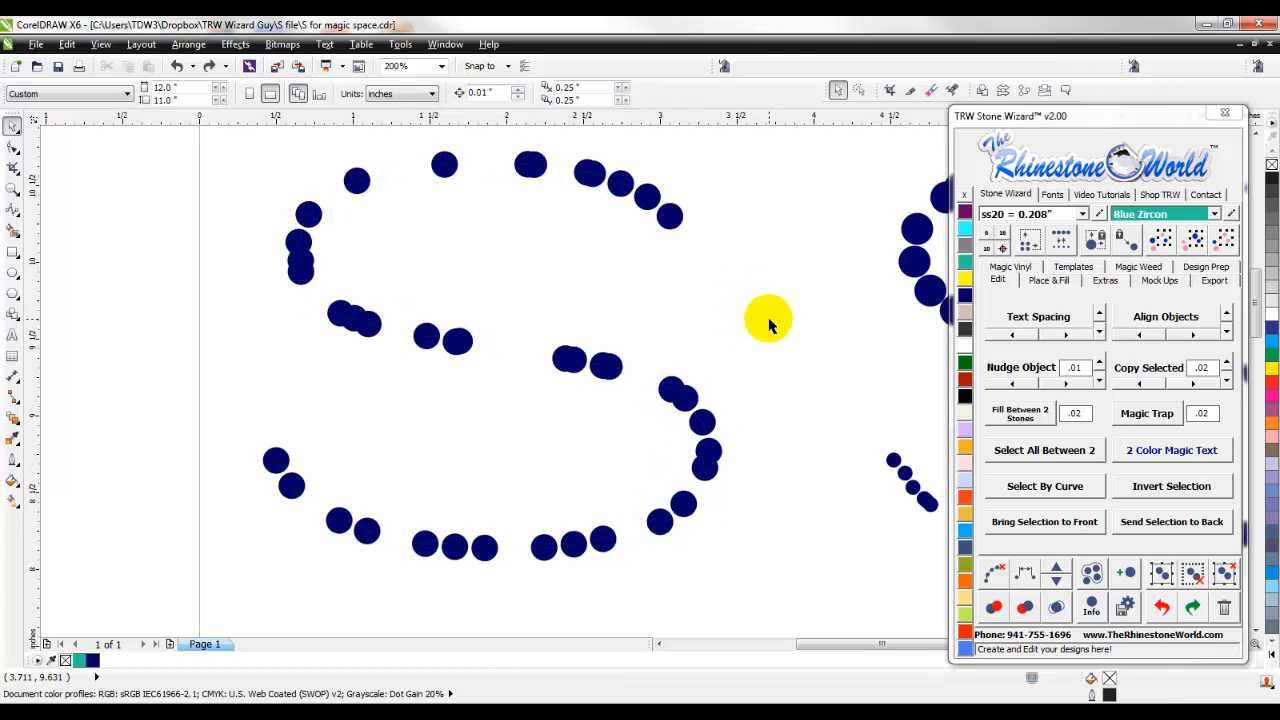
# - Shift one of the overlapping stones in the middle stroke of the first S slightly along the stroke, toward the gap
pyautogui.scroll(2, 480, 352)
pyautogui.moveTo(437, 318); pyautogui.dragTo(523, 337)
pyautogui.scroll(-3, 523, 337)
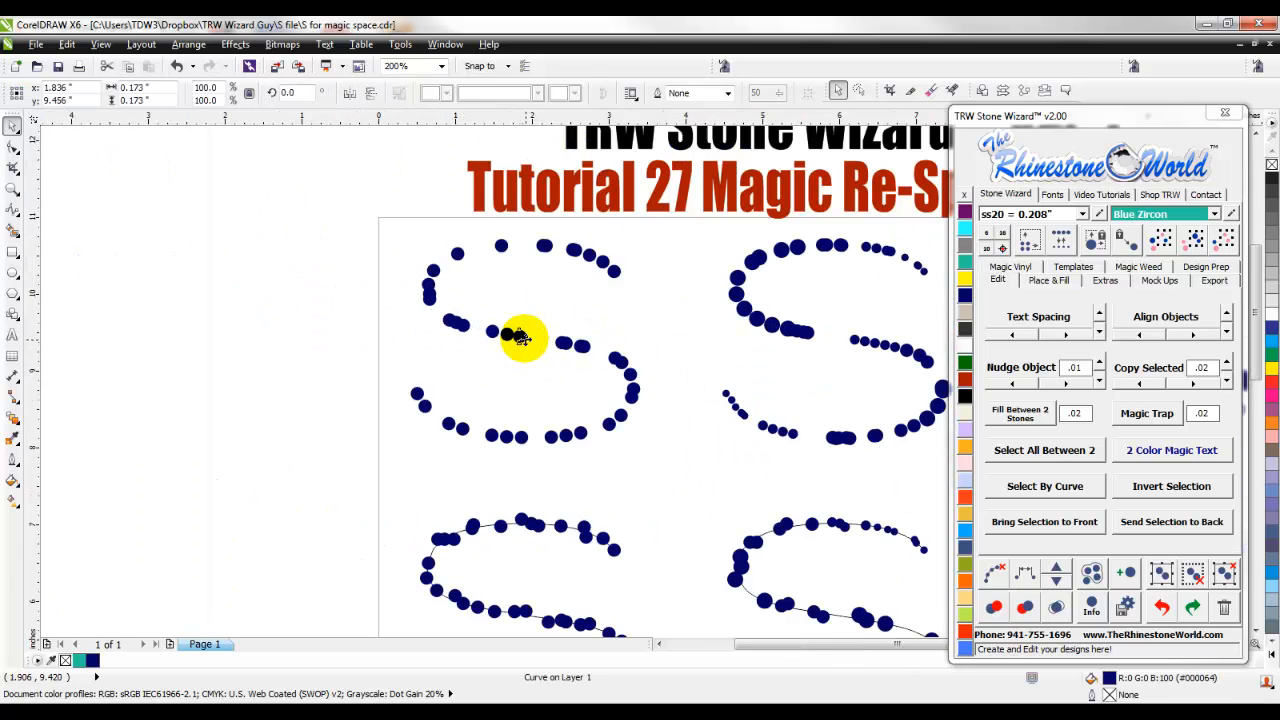
# - Select all the stones of the first S and space them evenly along a path with Magic Re-Space
pyautogui.click(648, 238)
pyautogui.moveTo(370, 463); pyautogui.dragTo(370, 463)
pyautogui.click(617, 272)
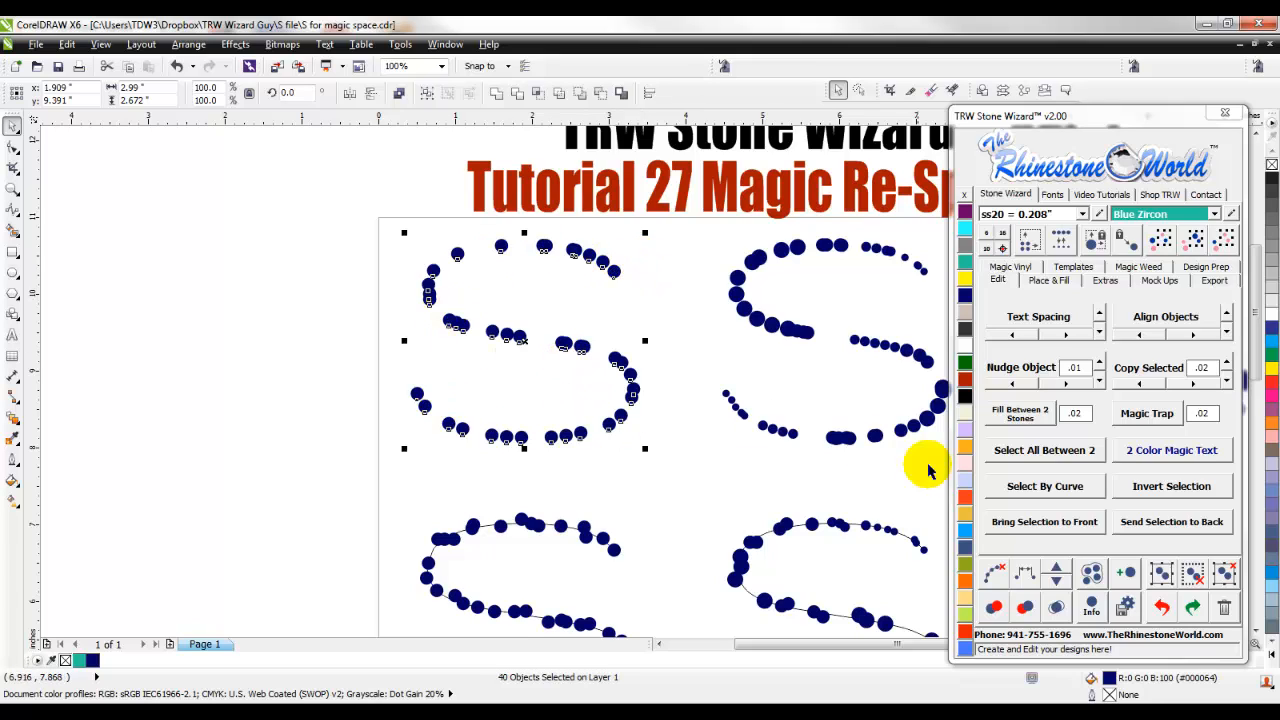
pyautogui.click(1025, 573)
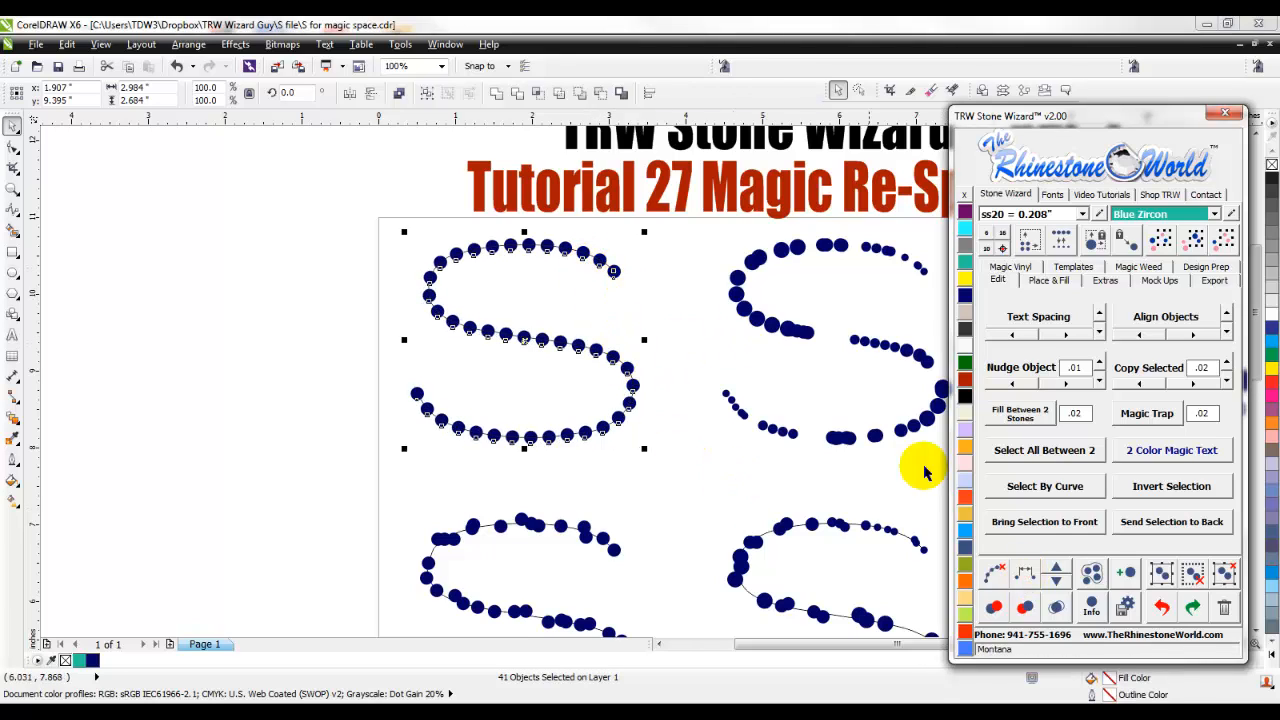
# - Add eight stones one at a time to the re-spaced first S, keeping the spacing even along its path
pyautogui.click(1057, 573)
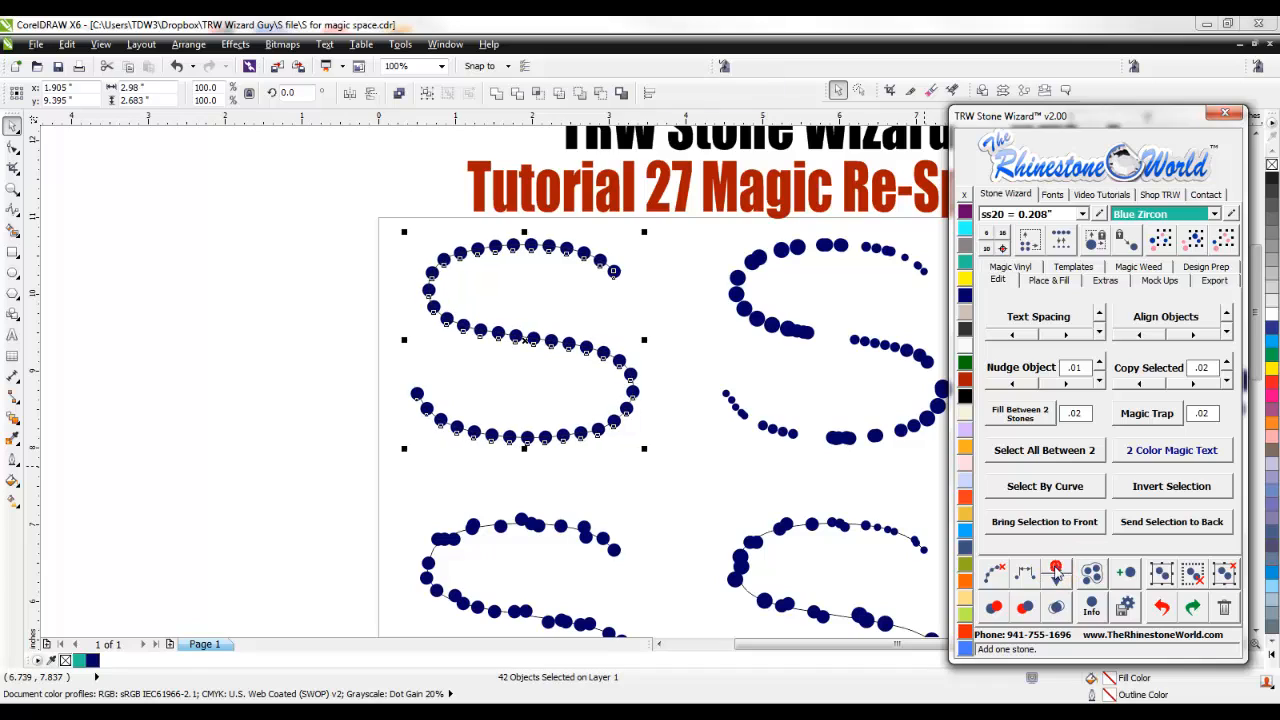
pyautogui.click(1057, 573)
pyautogui.click(1057, 573)
pyautogui.click(1057, 573)
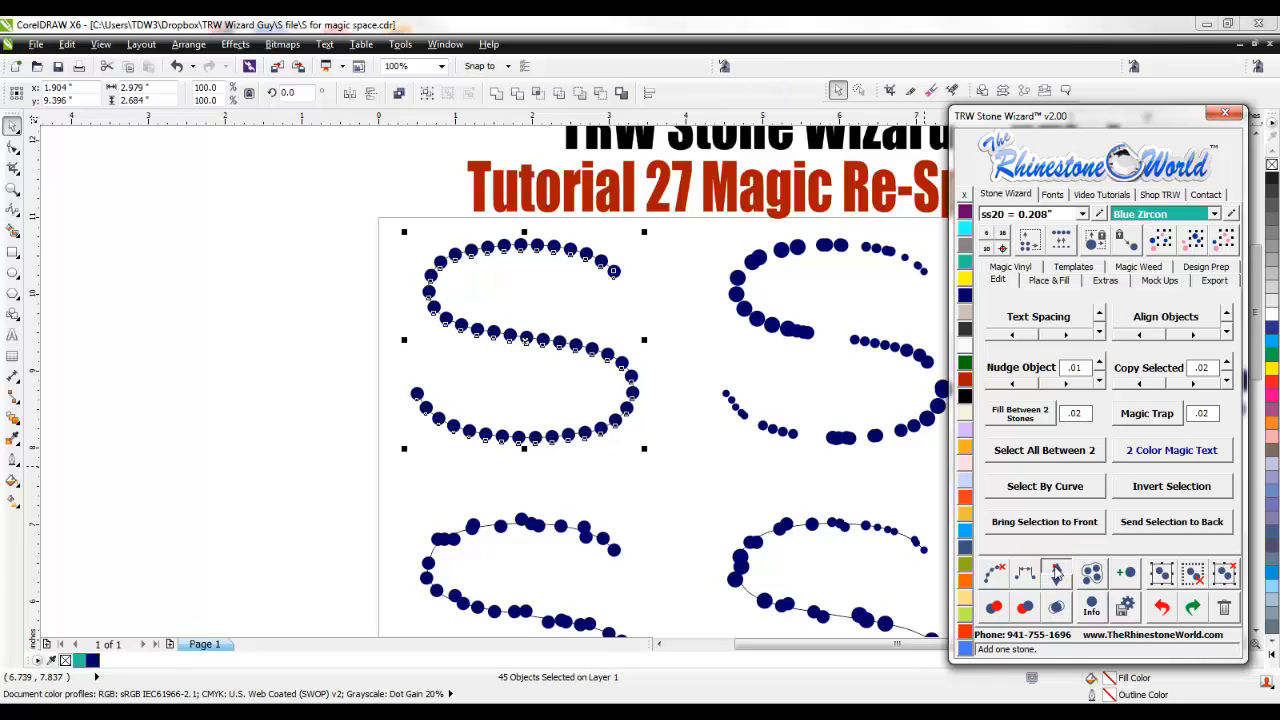
pyautogui.click(1057, 573)
pyautogui.click(1057, 573)
pyautogui.click(1057, 573)
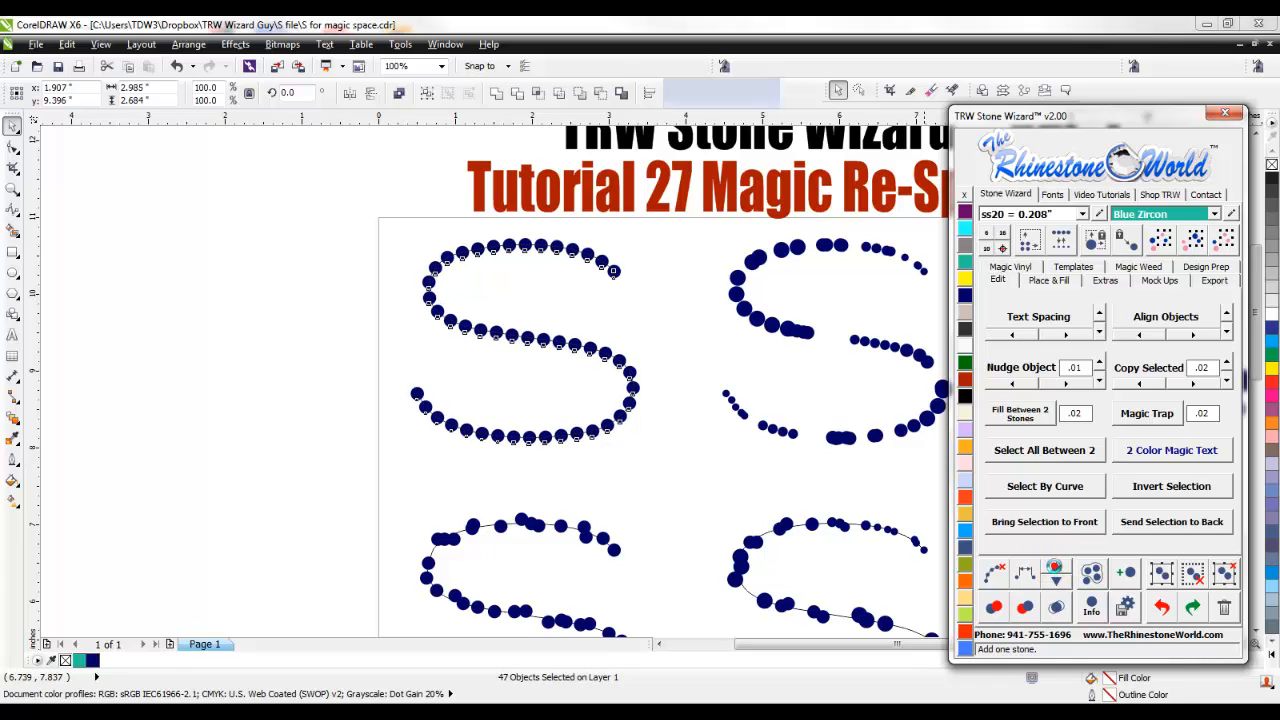
pyautogui.click(1057, 573)
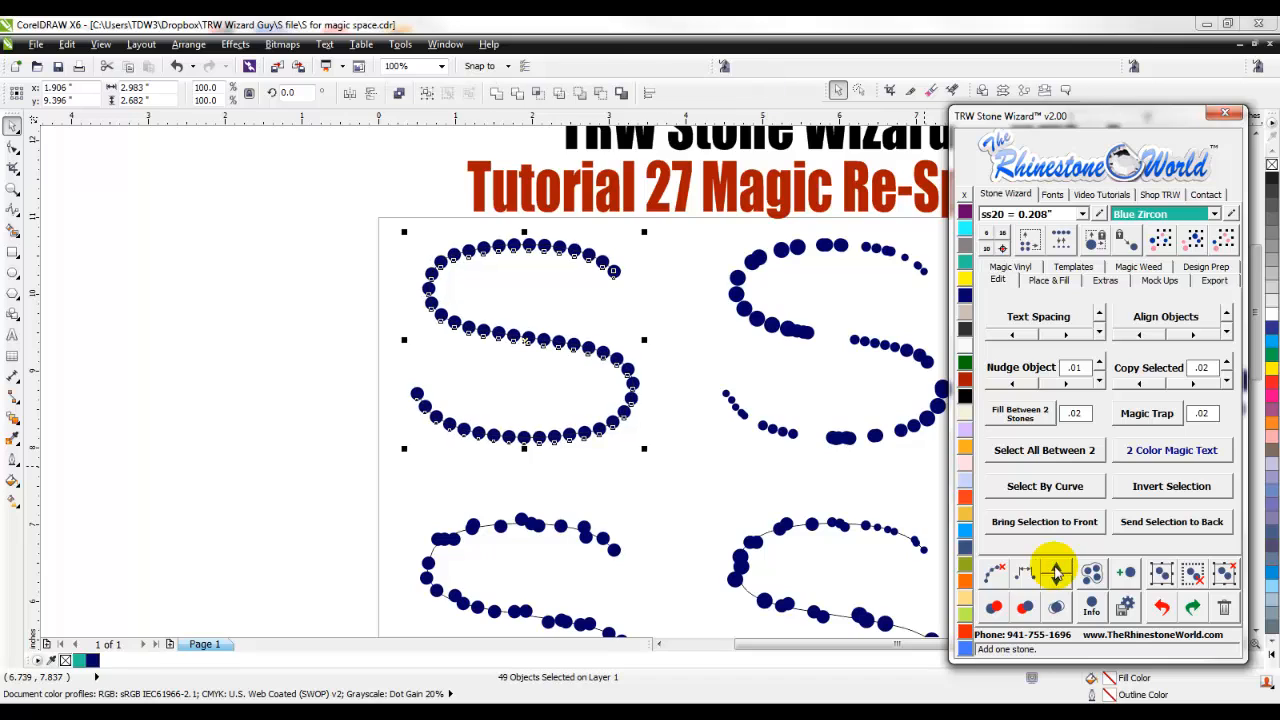
# - Clear the path from the re-spaced stones of the first S
pyautogui.click(997, 576)
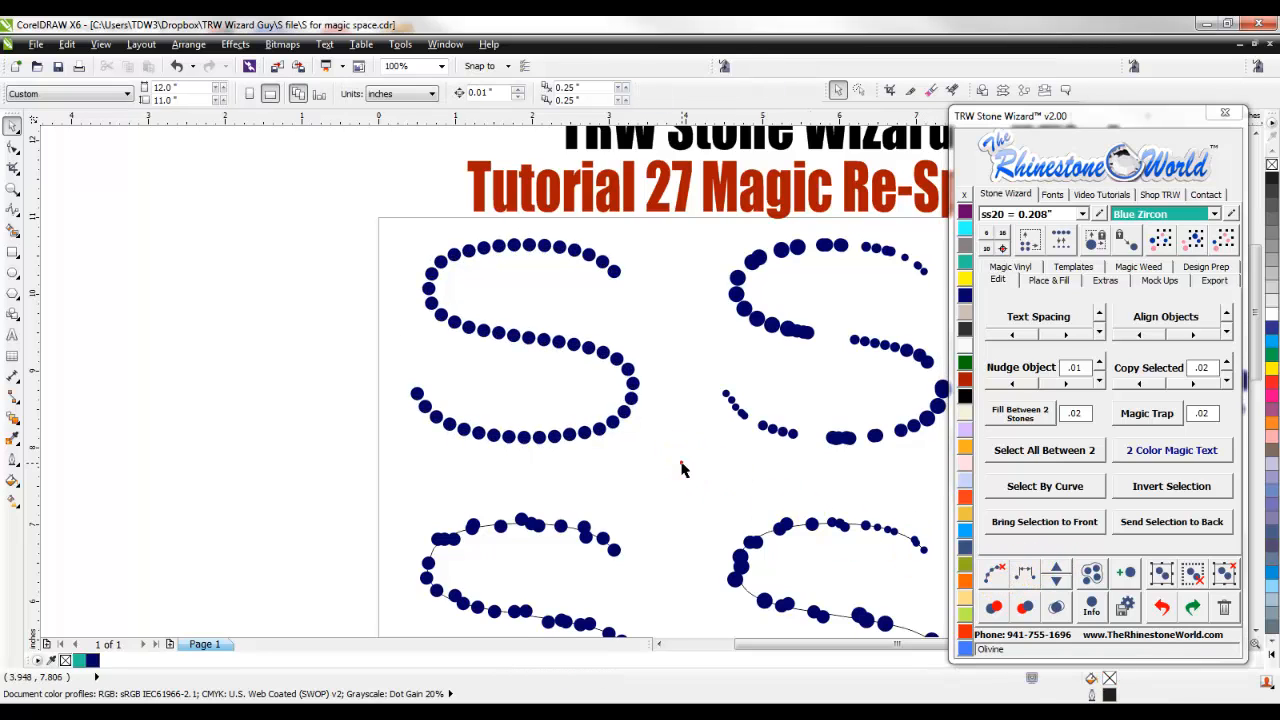
pyautogui.scroll(1, 466, 286)
pyautogui.scroll(-2, 523, 386)
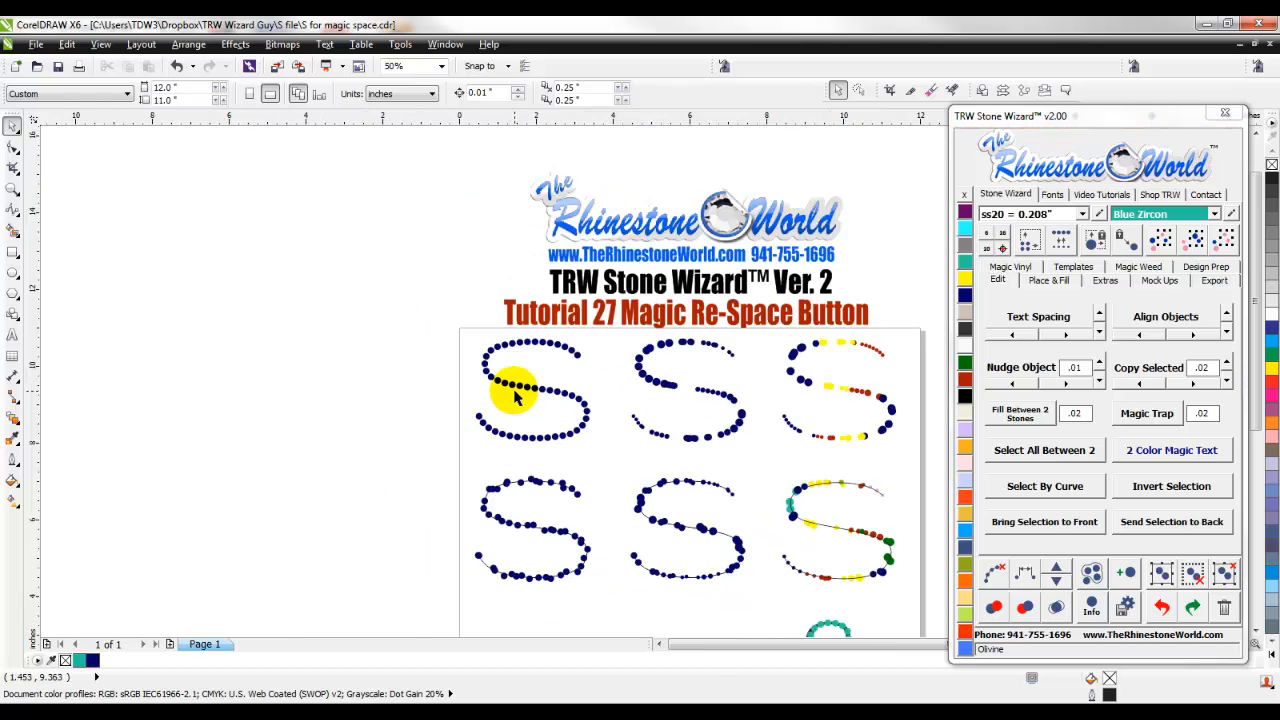
# - Select all the stones of the second S in the upper row and check their design information, including sizes and stone count
pyautogui.scroll(1, 730, 408)
pyautogui.scroll(1, 730, 408)
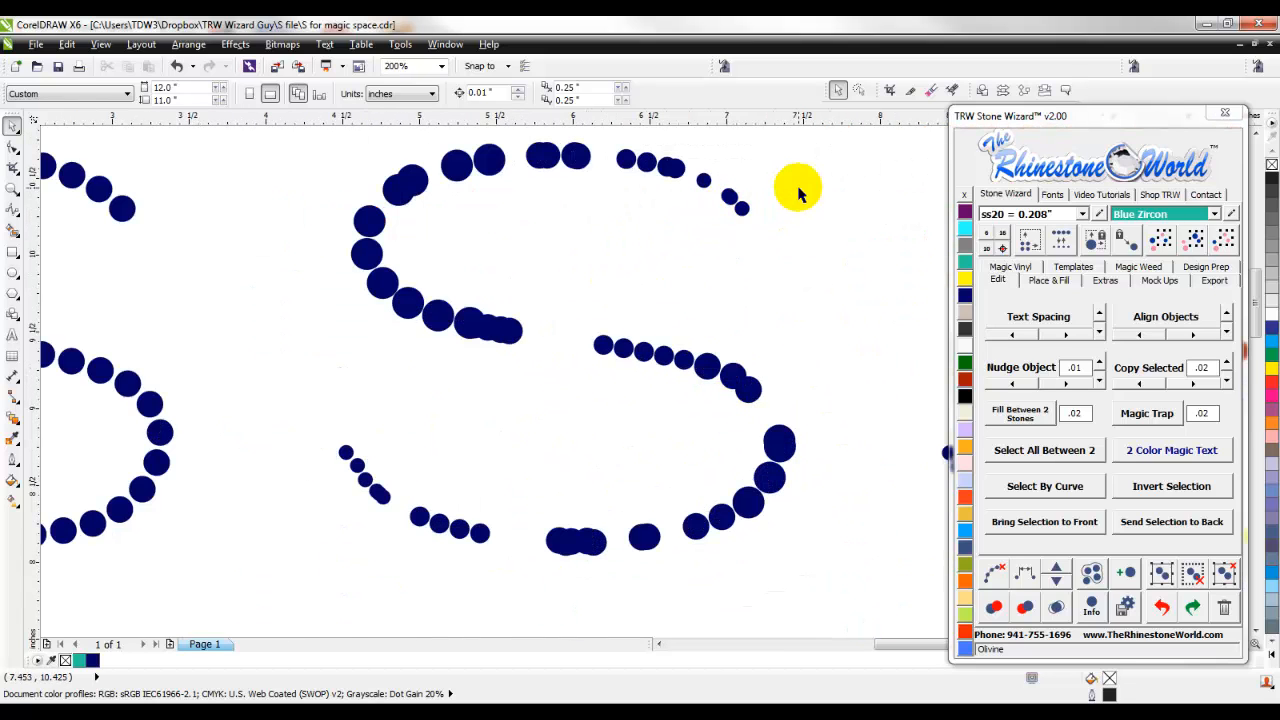
pyautogui.scroll(-1, 800, 189)
pyautogui.moveTo(843, 410); pyautogui.dragTo(525, 140)
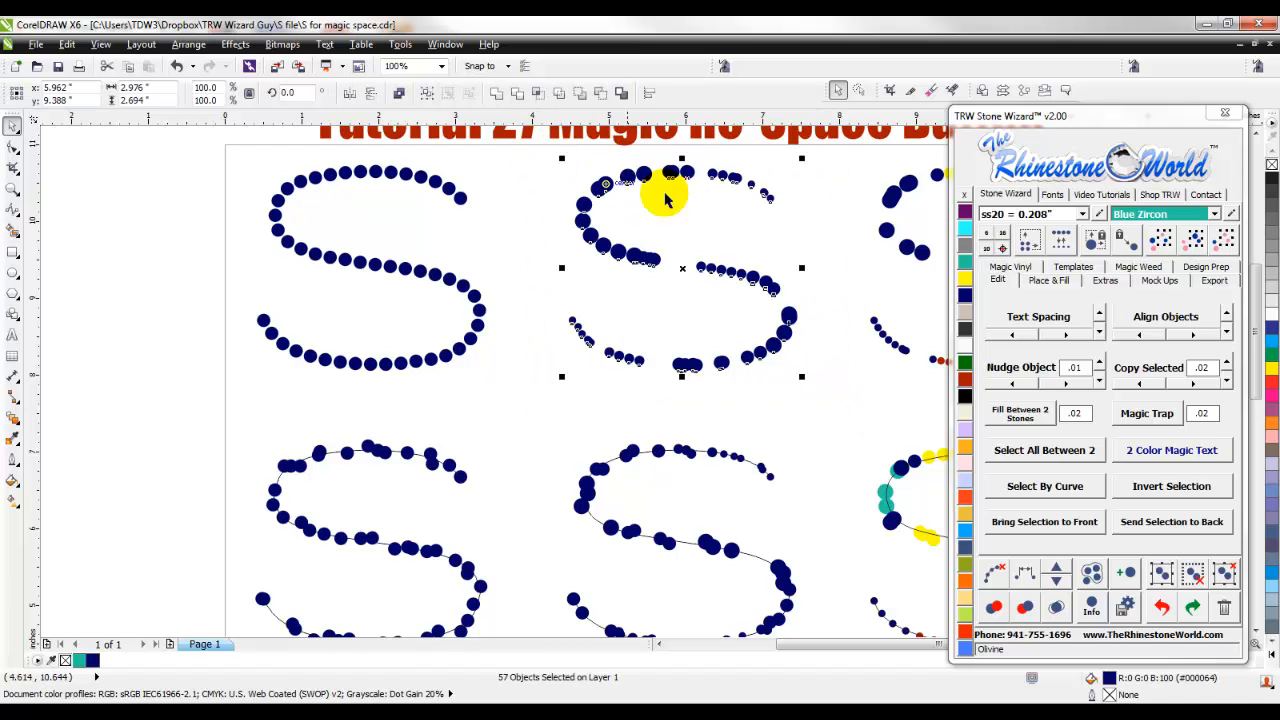
pyautogui.click(1093, 608)
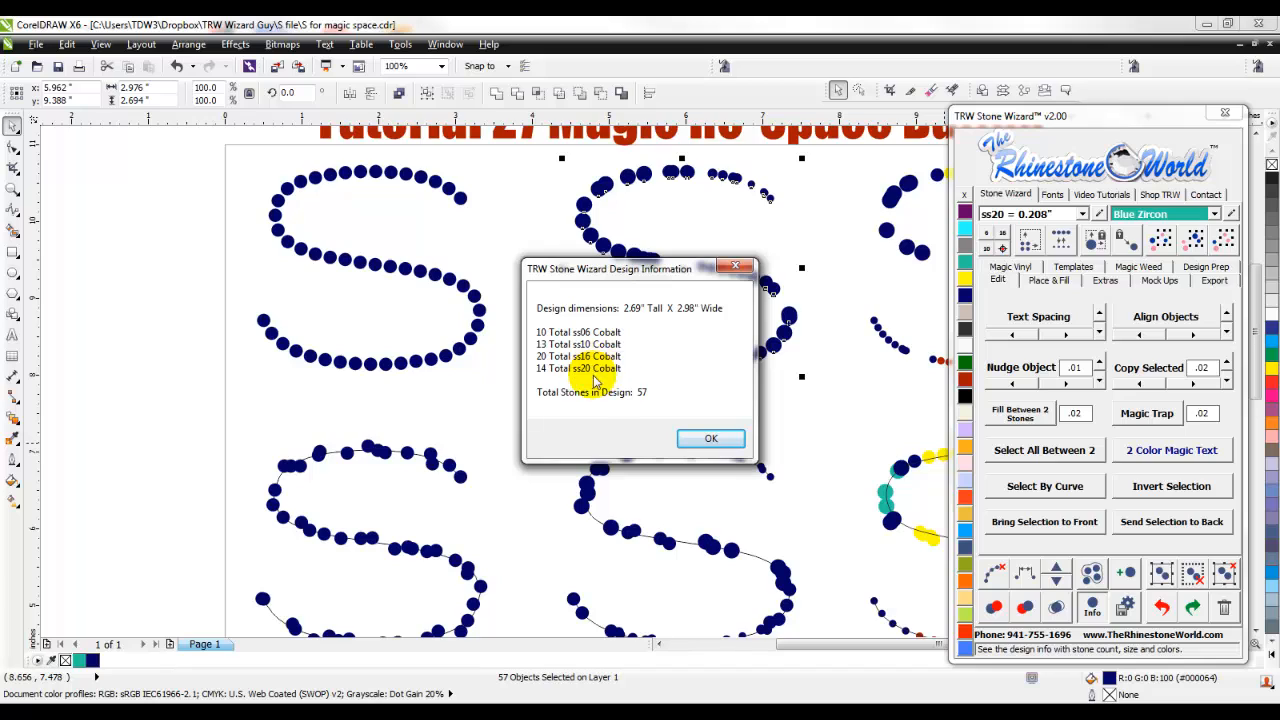
pyautogui.click(735, 266)
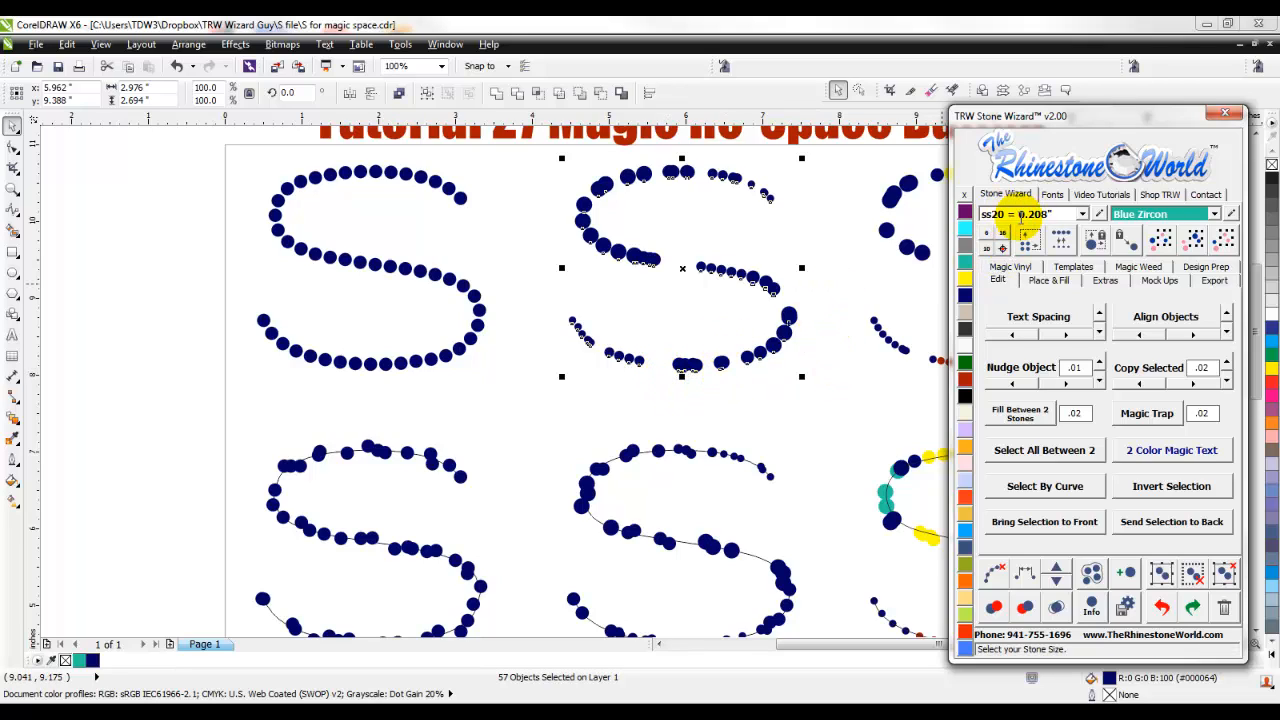
pyautogui.click(846, 283)
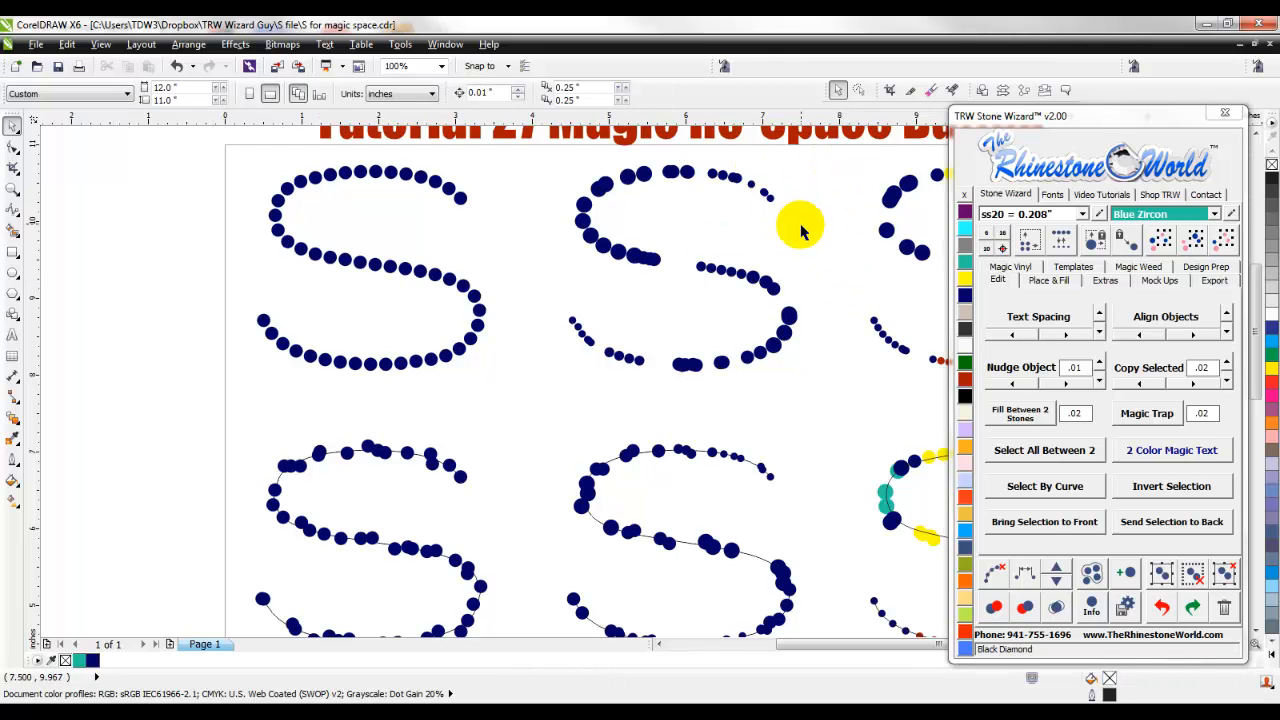
pyautogui.scroll(-2, 800, 230)
pyautogui.scroll(2, 830, 197)
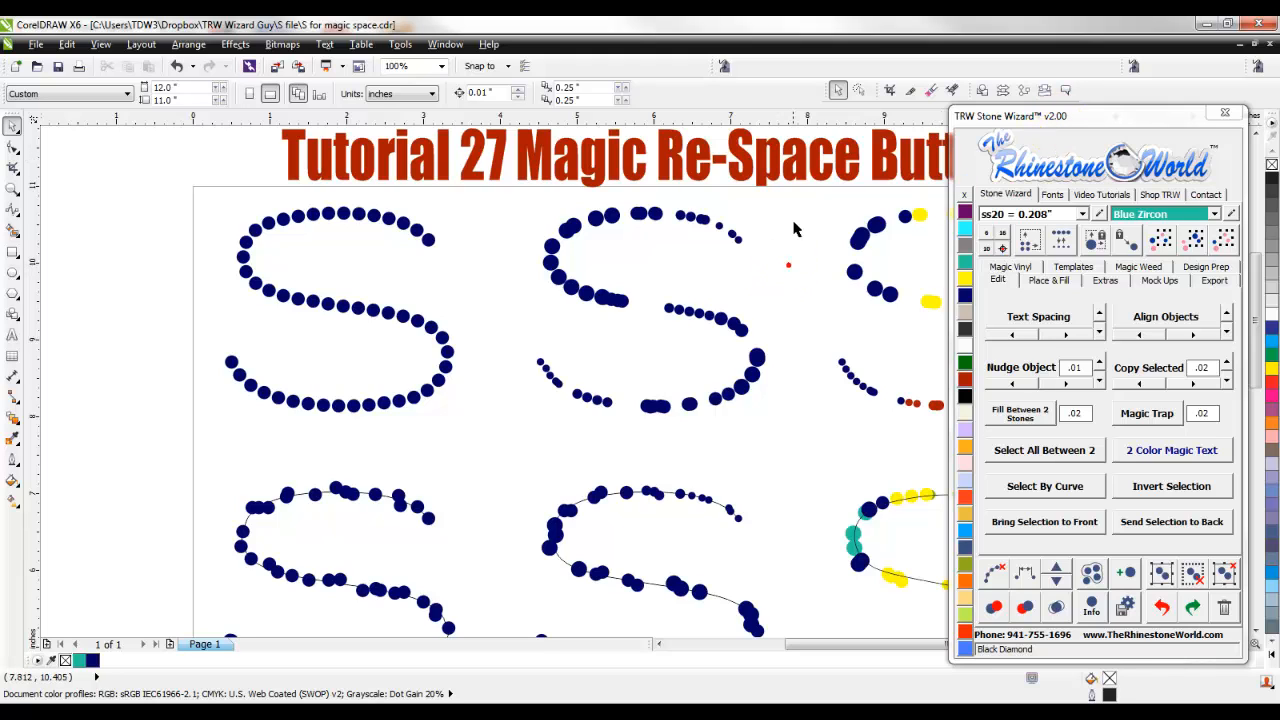
pyautogui.scroll(-2, 514, 434)
pyautogui.click(514, 434)
pyautogui.scroll(2, 708, 278)
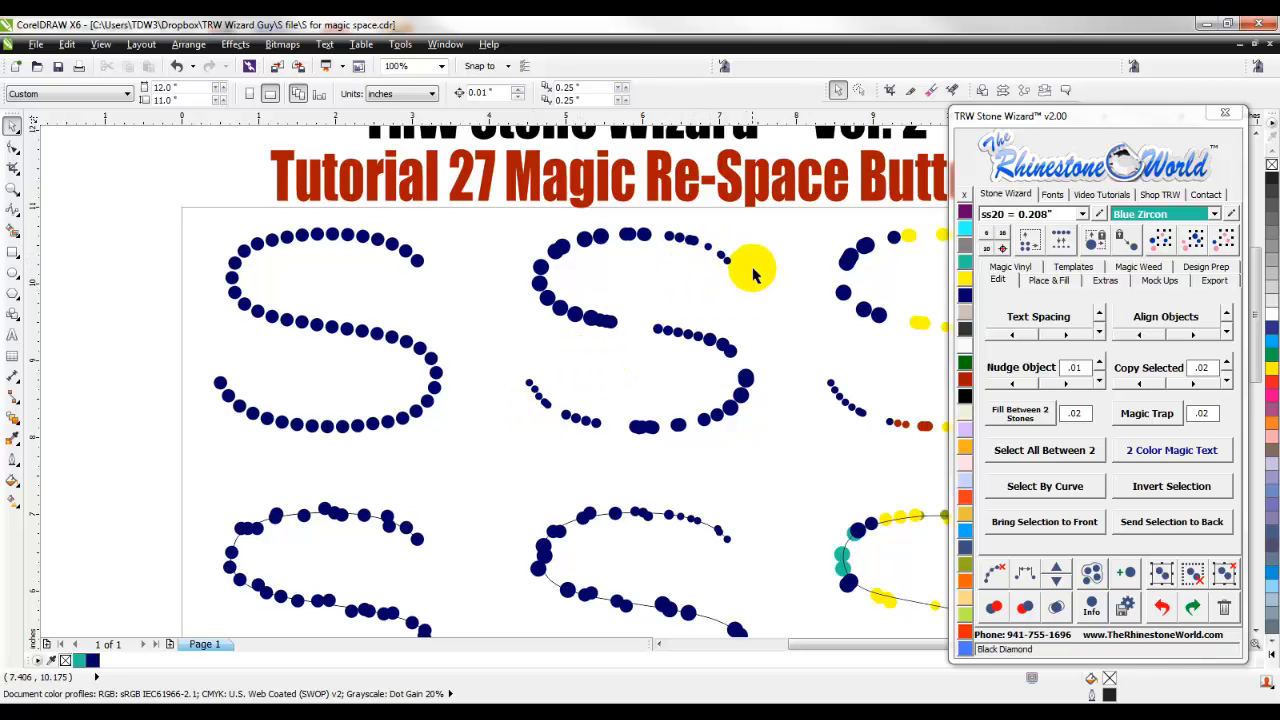
# - Select all the mixed-size stones of the upper second S and space them evenly along a path with Magic Re-Space
pyautogui.moveTo(770, 216); pyautogui.dragTo(514, 457)
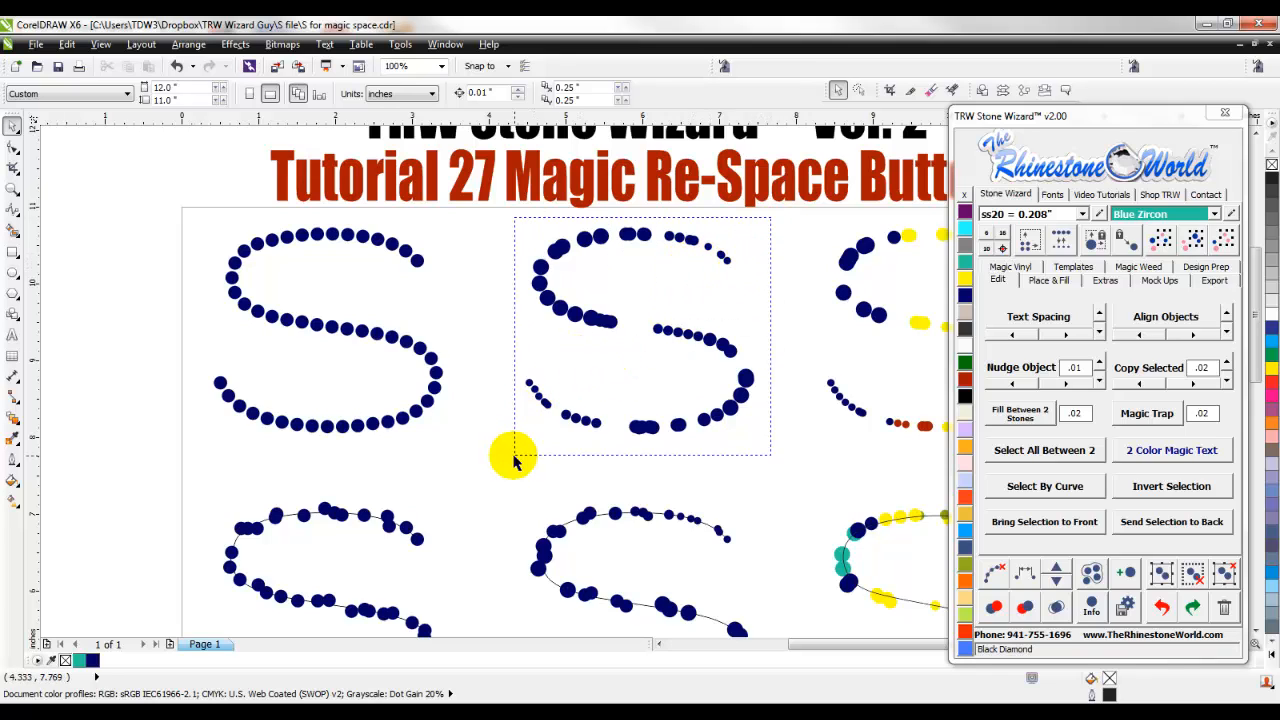
pyautogui.scroll(2, 571, 409)
pyautogui.scroll(-2, 655, 375)
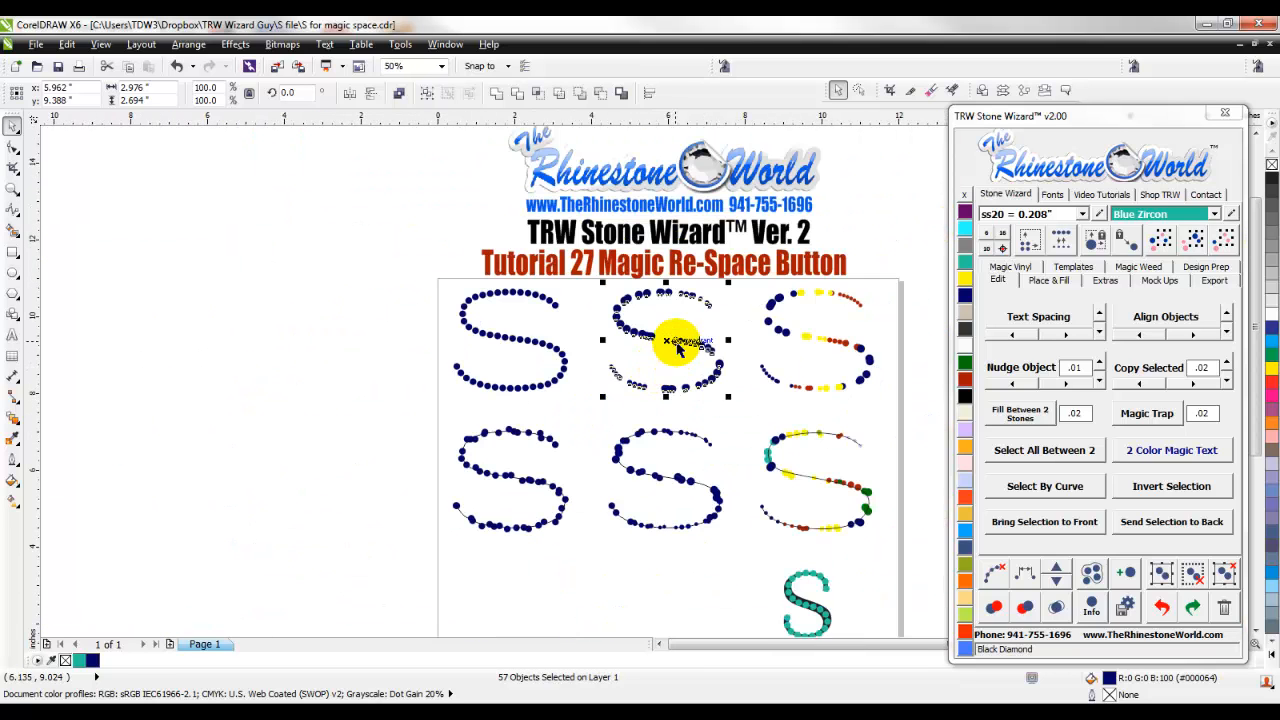
pyautogui.scroll(4, 612, 362)
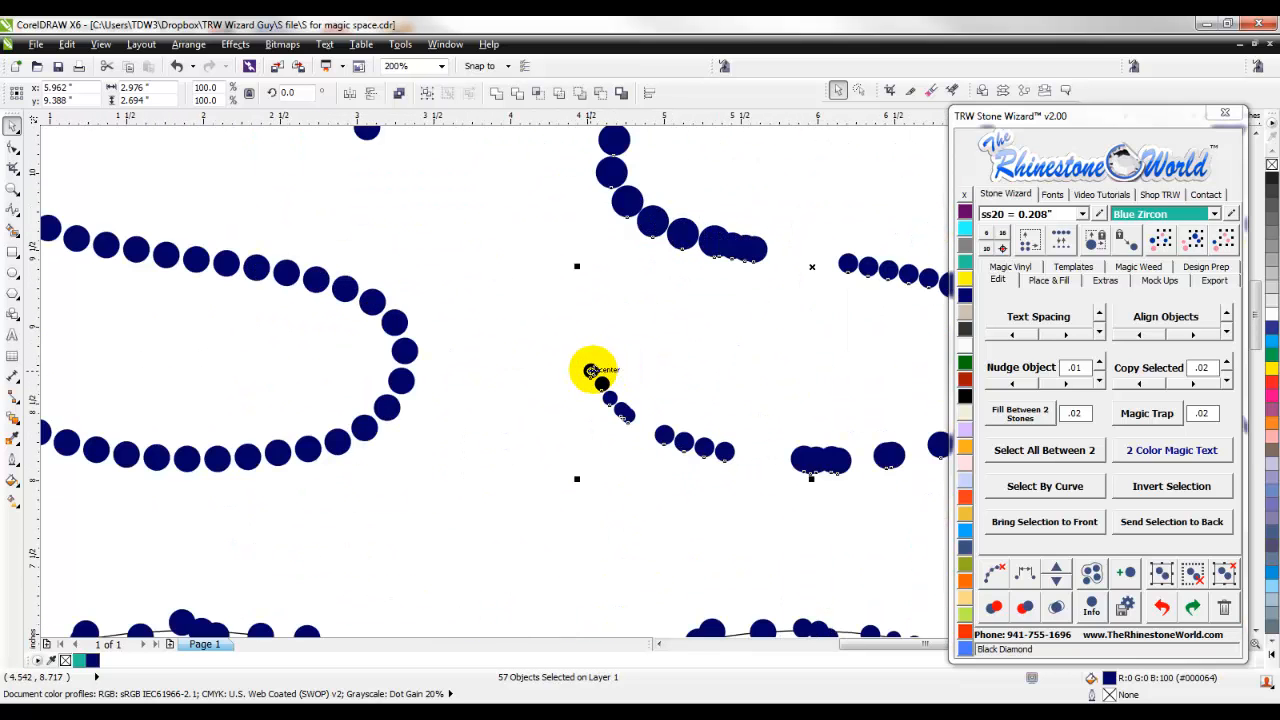
pyautogui.scroll(-2, 602, 385)
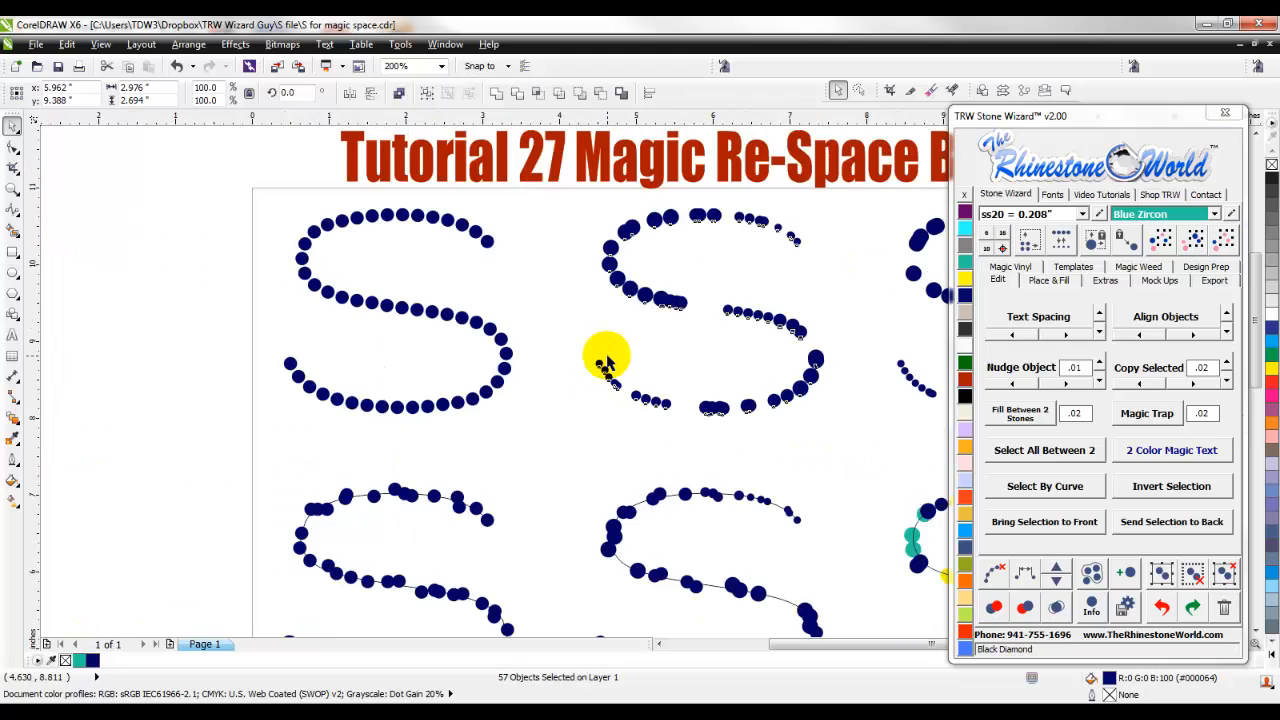
pyautogui.click(1024, 572)
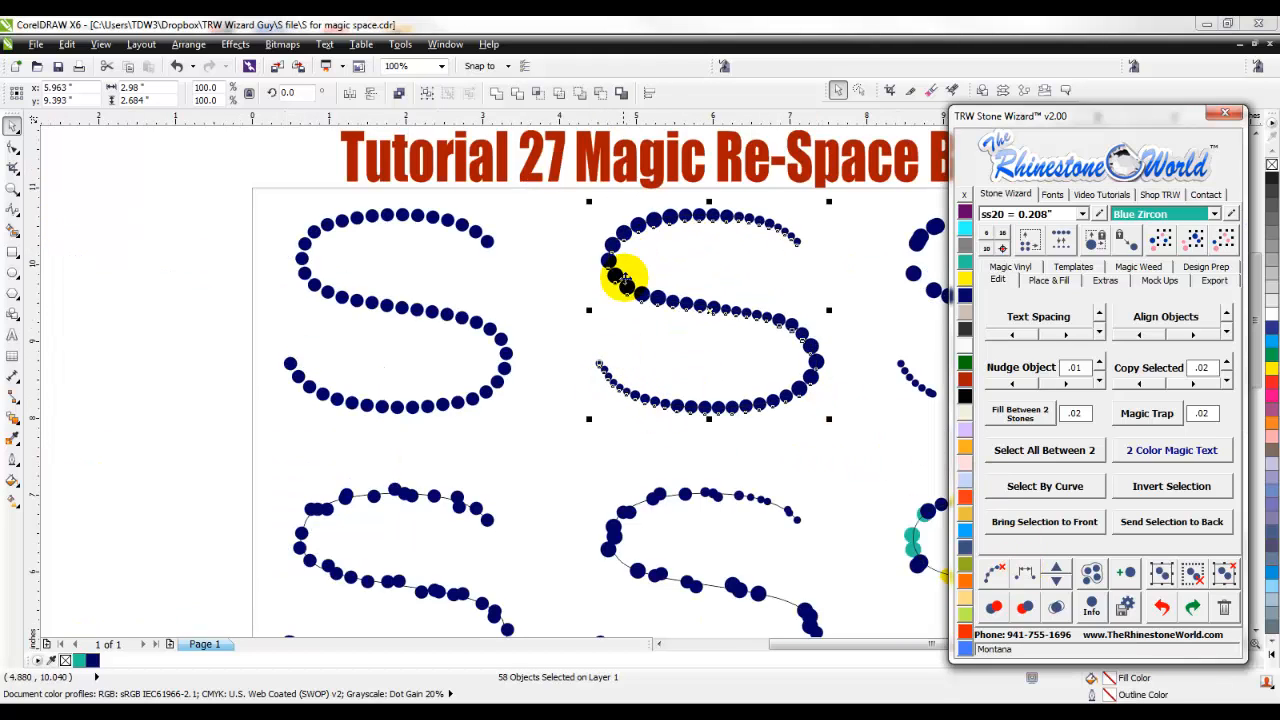
pyautogui.click(856, 350)
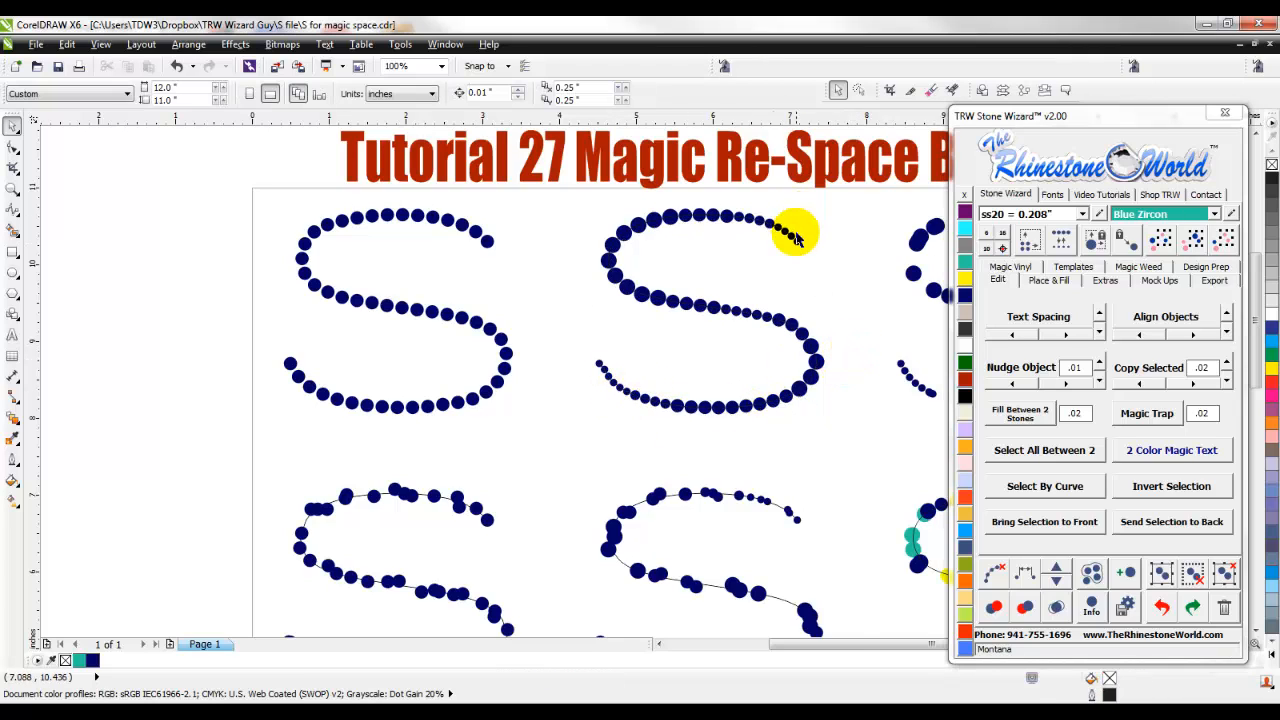
pyautogui.scroll(1, 785, 235)
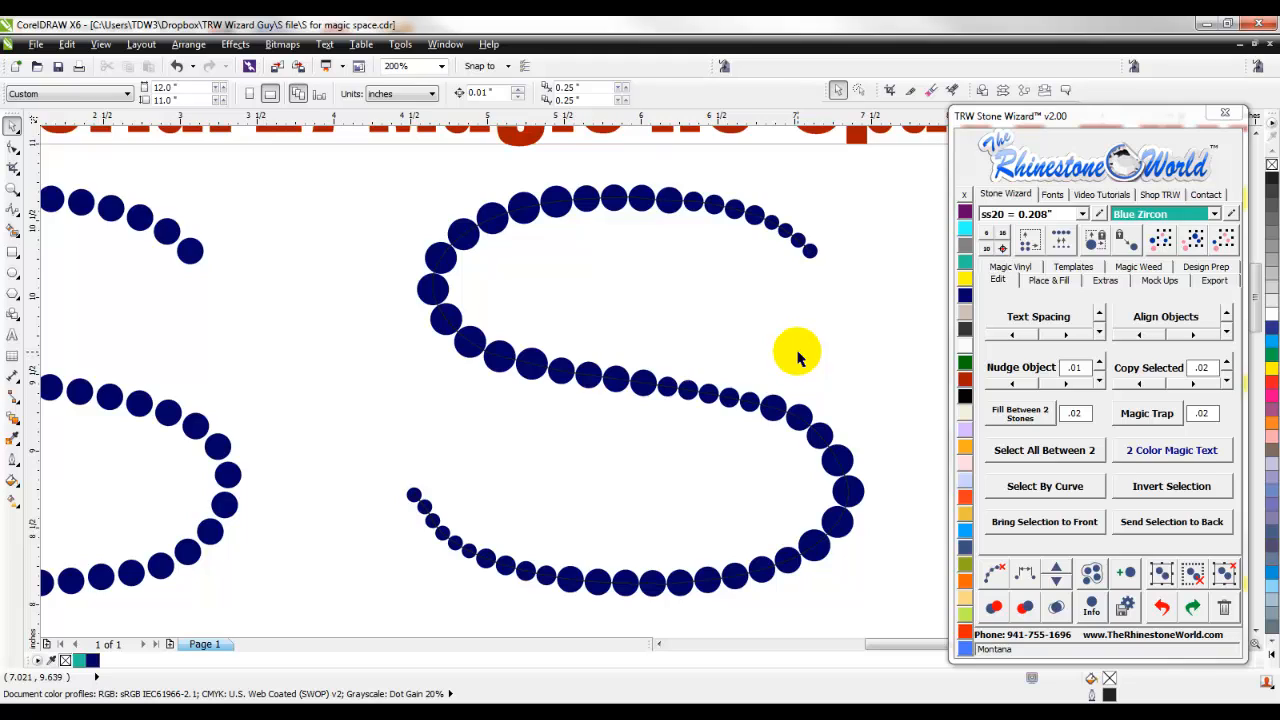
pyautogui.click(833, 328)
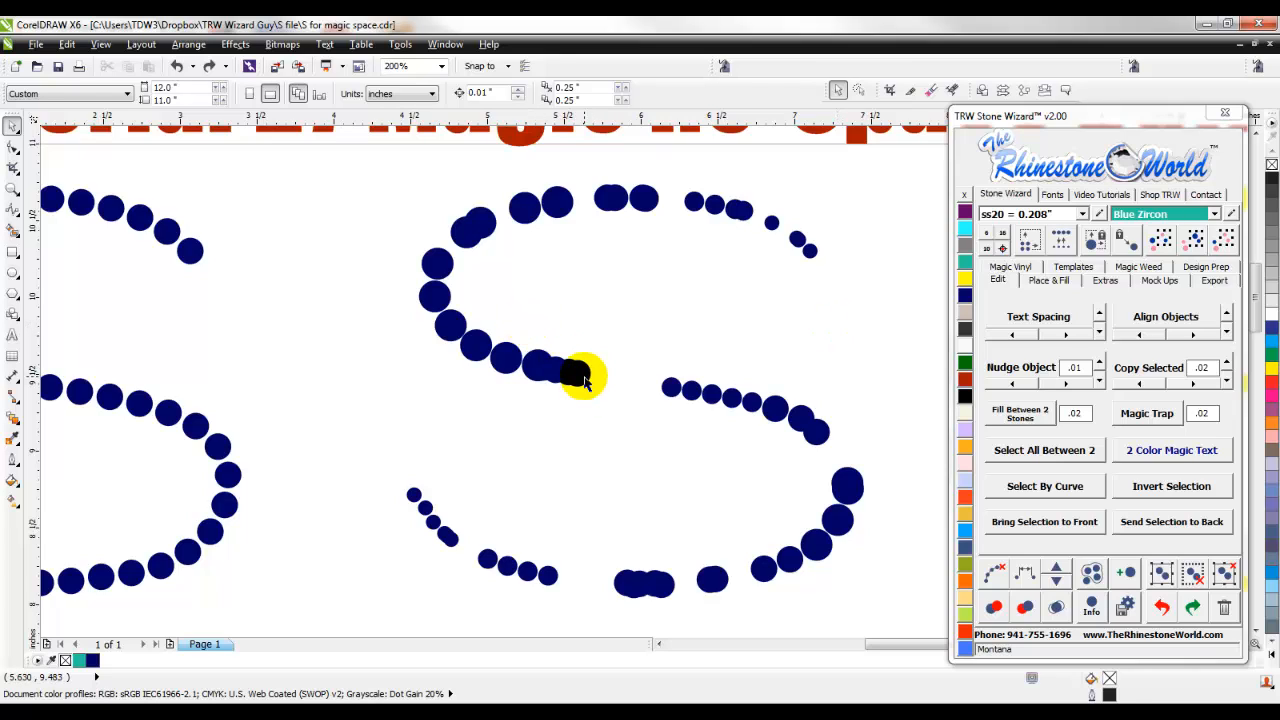
# - Undo the re-spacing of the second S and delete the five crowded stones beside the gap in its middle stroke
pyautogui.click(577, 372)
pyautogui.moveTo(643, 318); pyautogui.dragTo(509, 423)
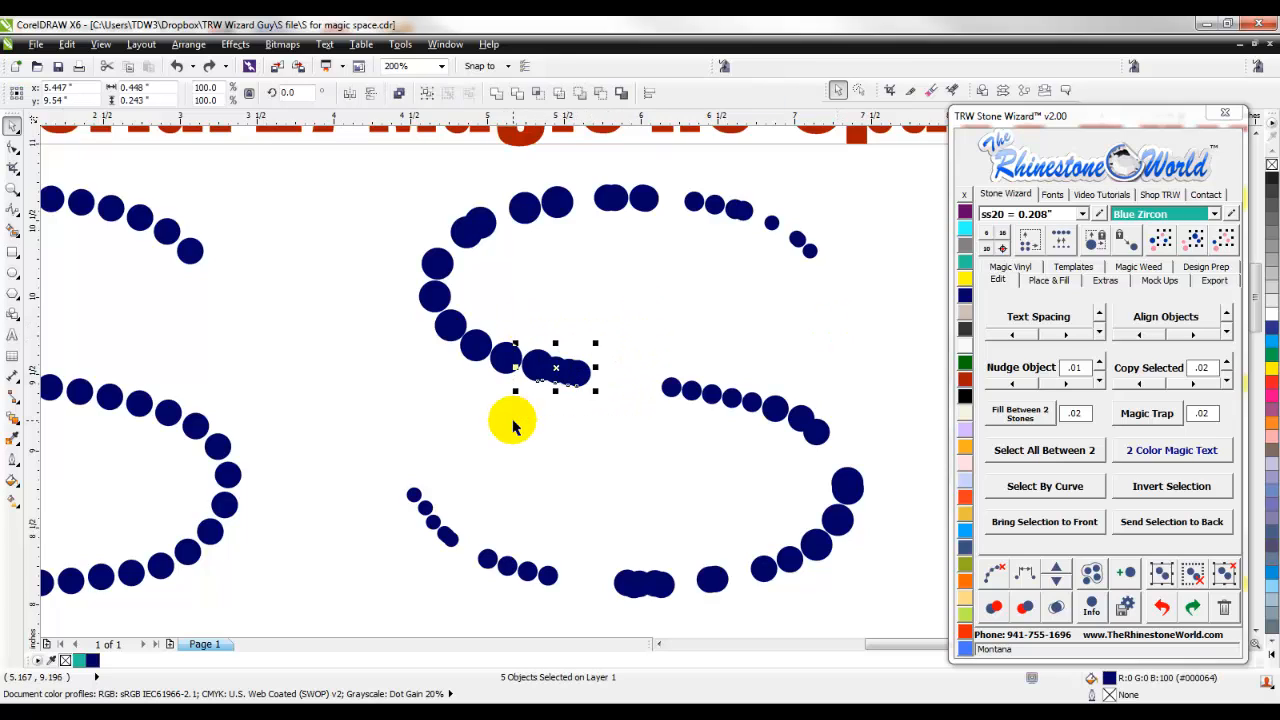
pyautogui.press('Delete')
pyautogui.scroll(-2, 590, 392)
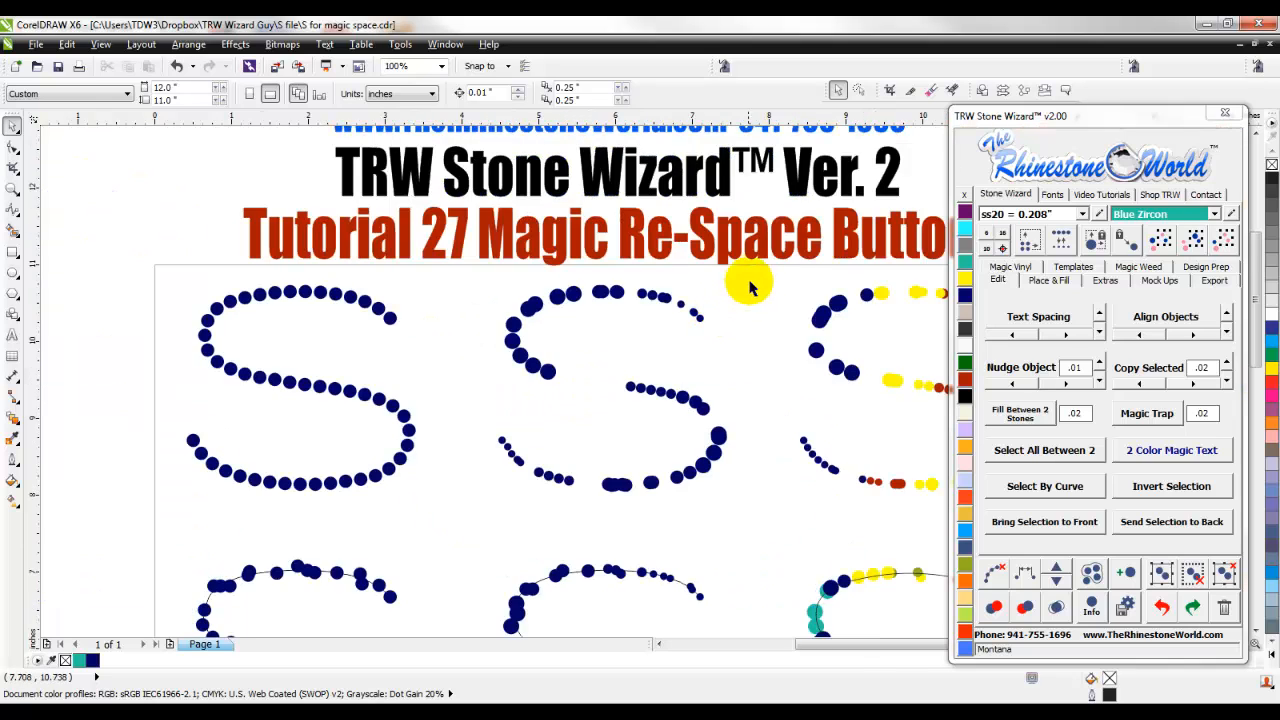
# - Select all the remaining stones of the second S and re-space them evenly with Magic Re-Space, starting from its lower end
pyautogui.moveTo(608, 392); pyautogui.dragTo(471, 509)
pyautogui.scroll(2, 594, 405)
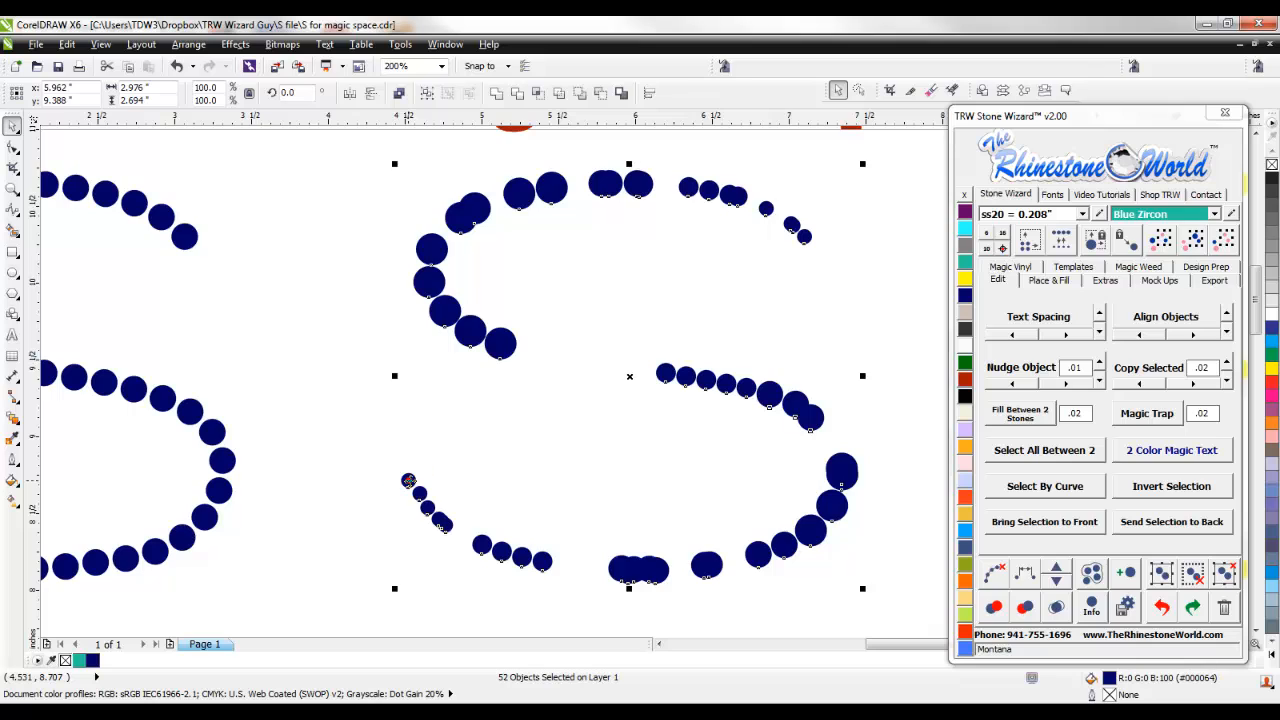
pyautogui.click(1024, 575)
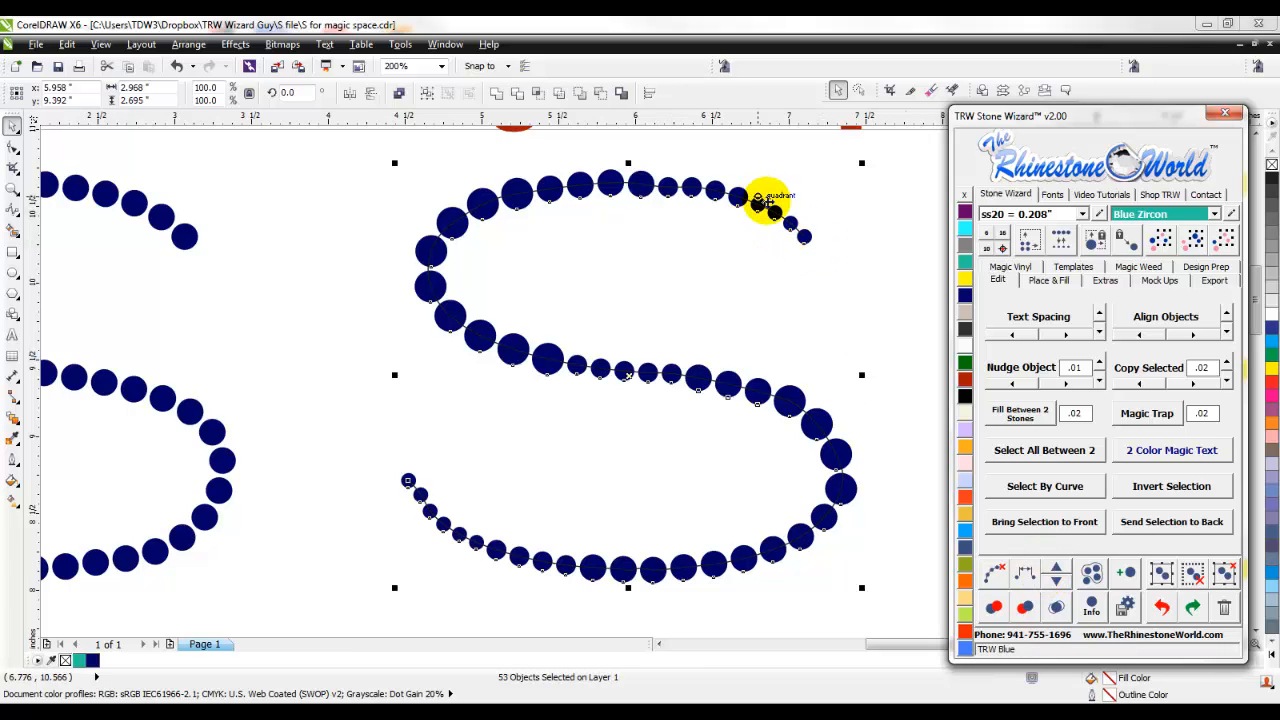
# - Add three stones one at a time to the re-spaced second S, and clear the path from its stones
pyautogui.click(1054, 569)
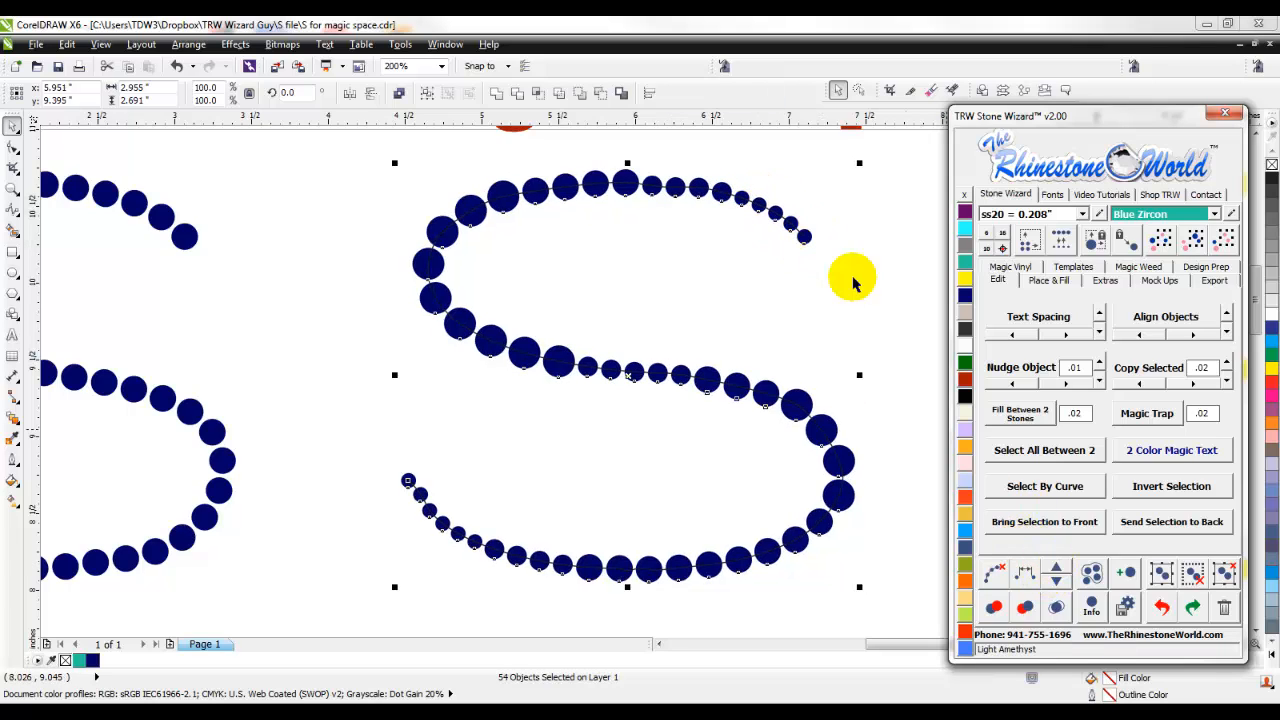
pyautogui.click(1056, 569)
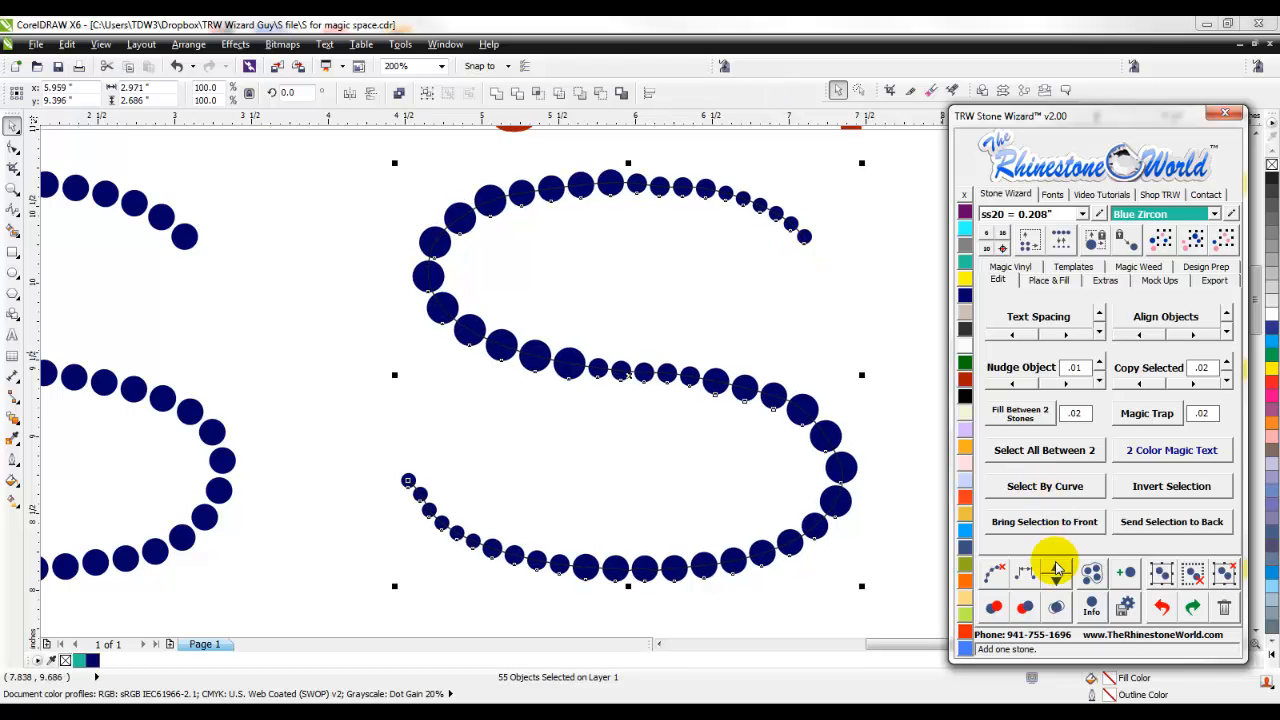
pyautogui.click(1056, 569)
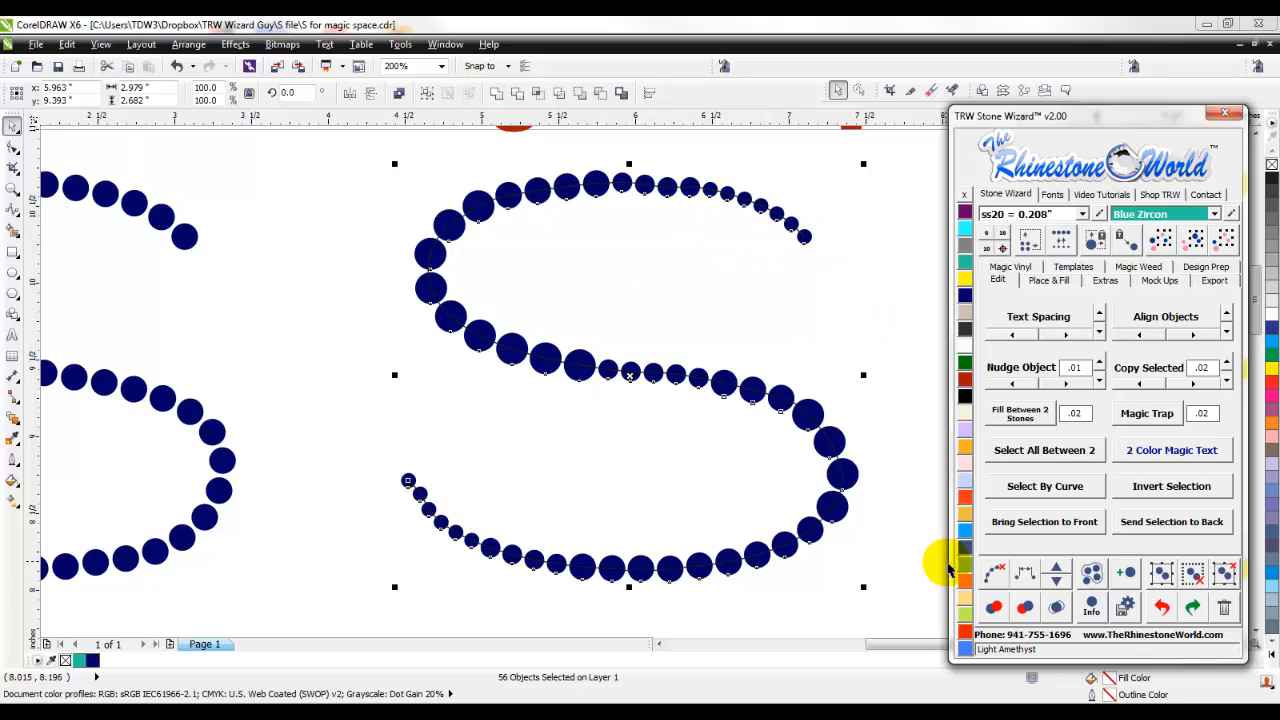
pyautogui.click(998, 574)
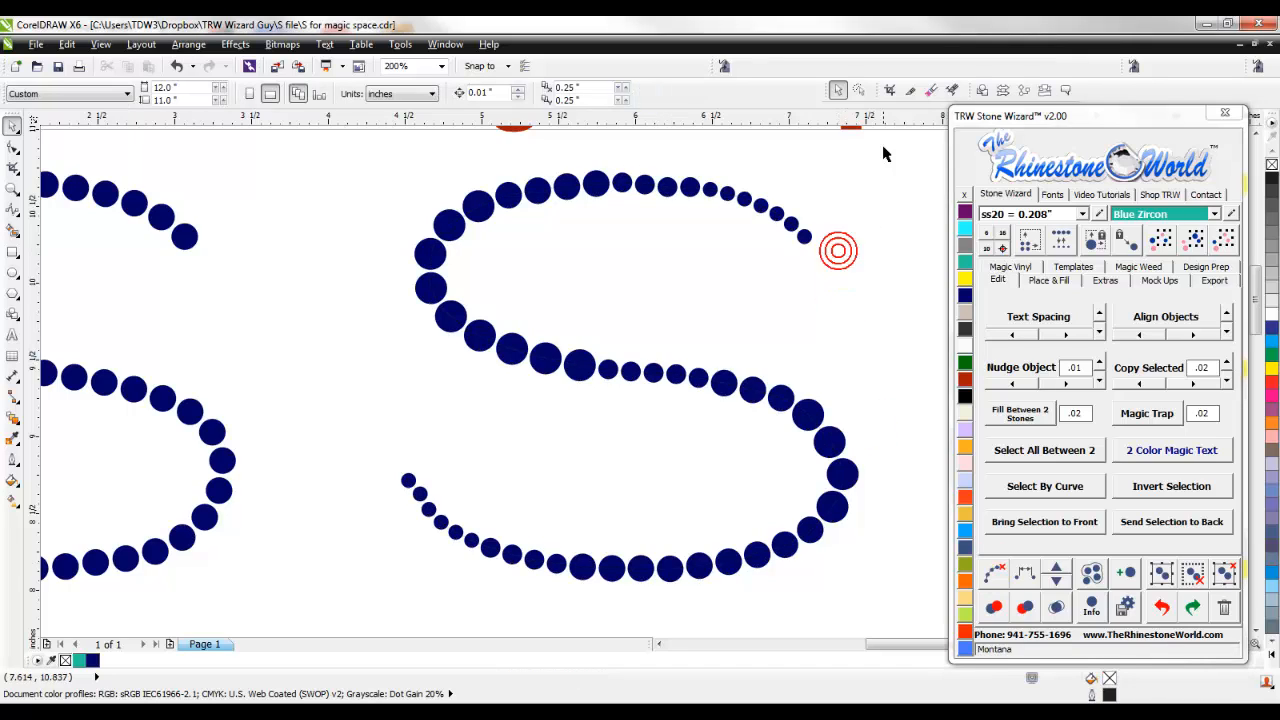
# - Re-space all the stones of the second S starting from its upper end, and add four stones one at a time
pyautogui.moveTo(884, 153); pyautogui.dragTo(351, 614)
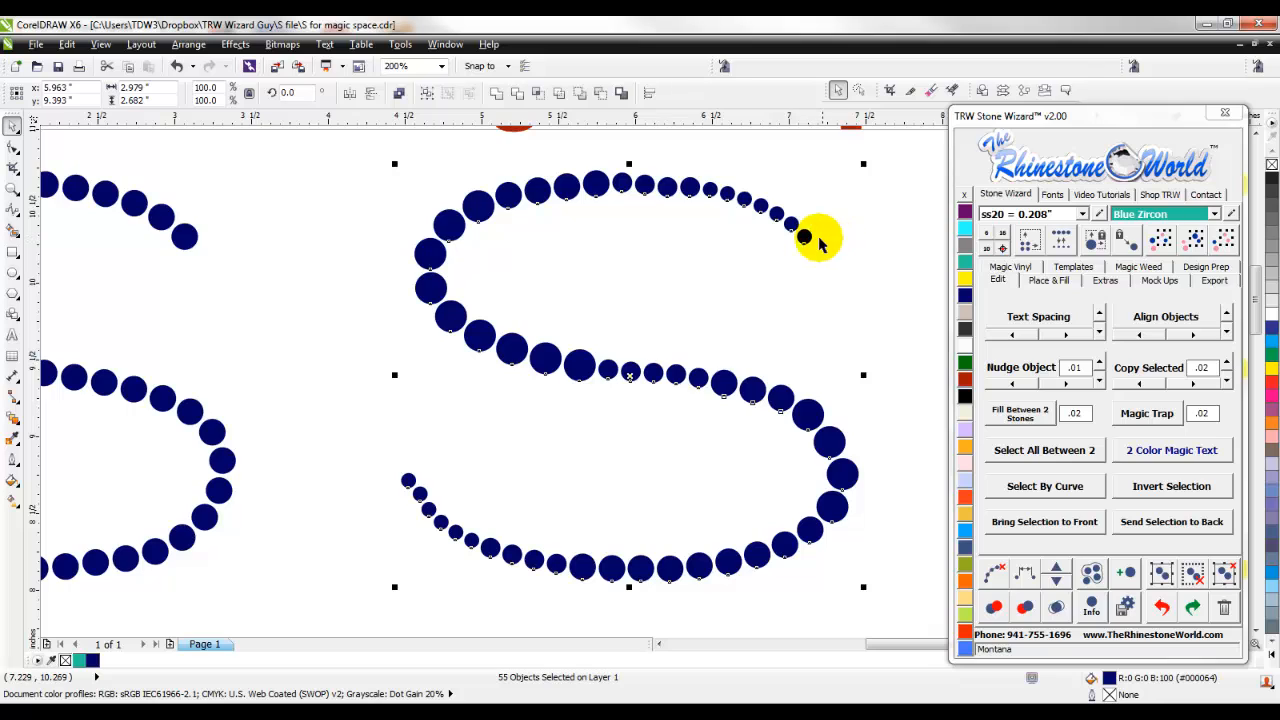
pyautogui.keyDown('shift'); pyautogui.click(804, 237); pyautogui.keyUp('shift')
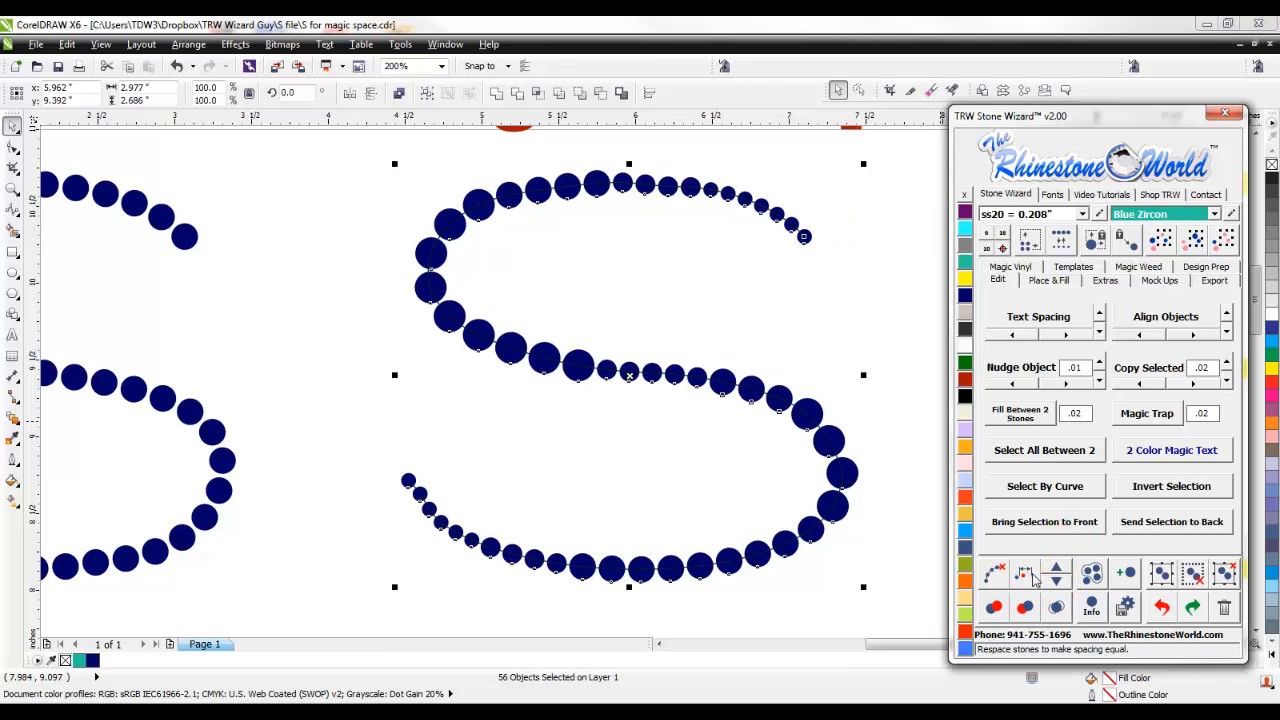
pyautogui.click(1056, 572)
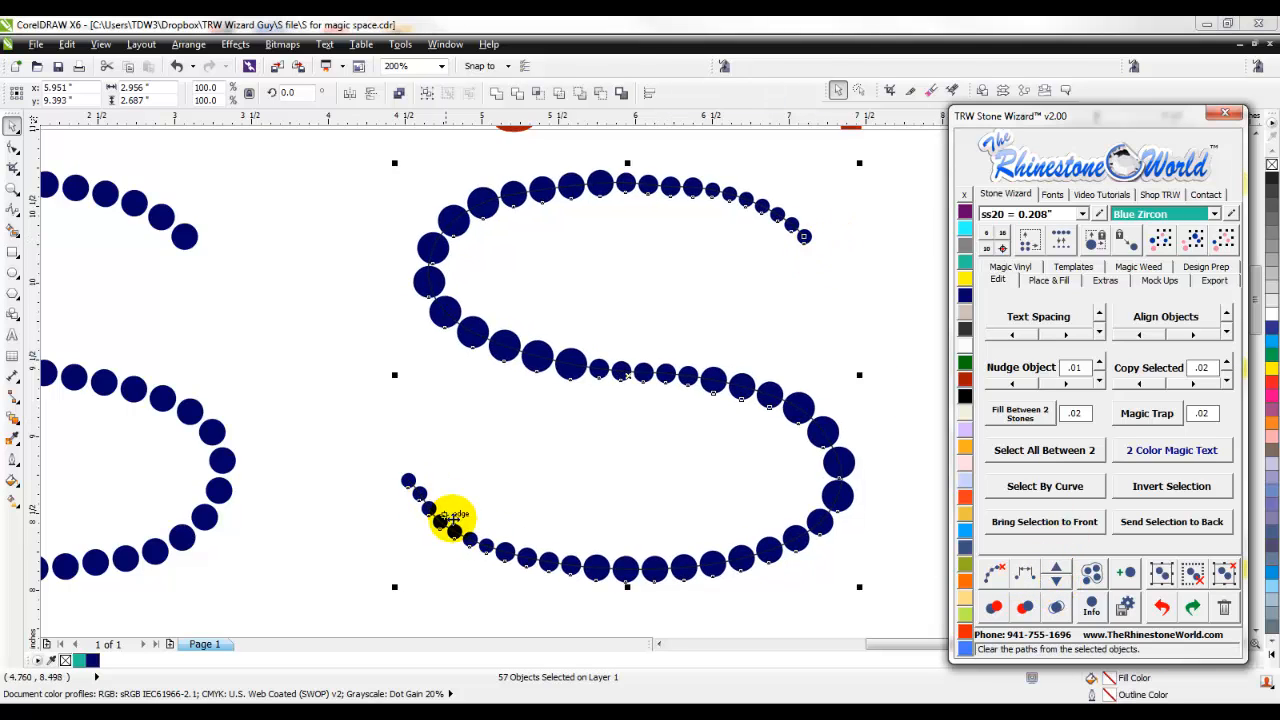
pyautogui.click(1055, 570)
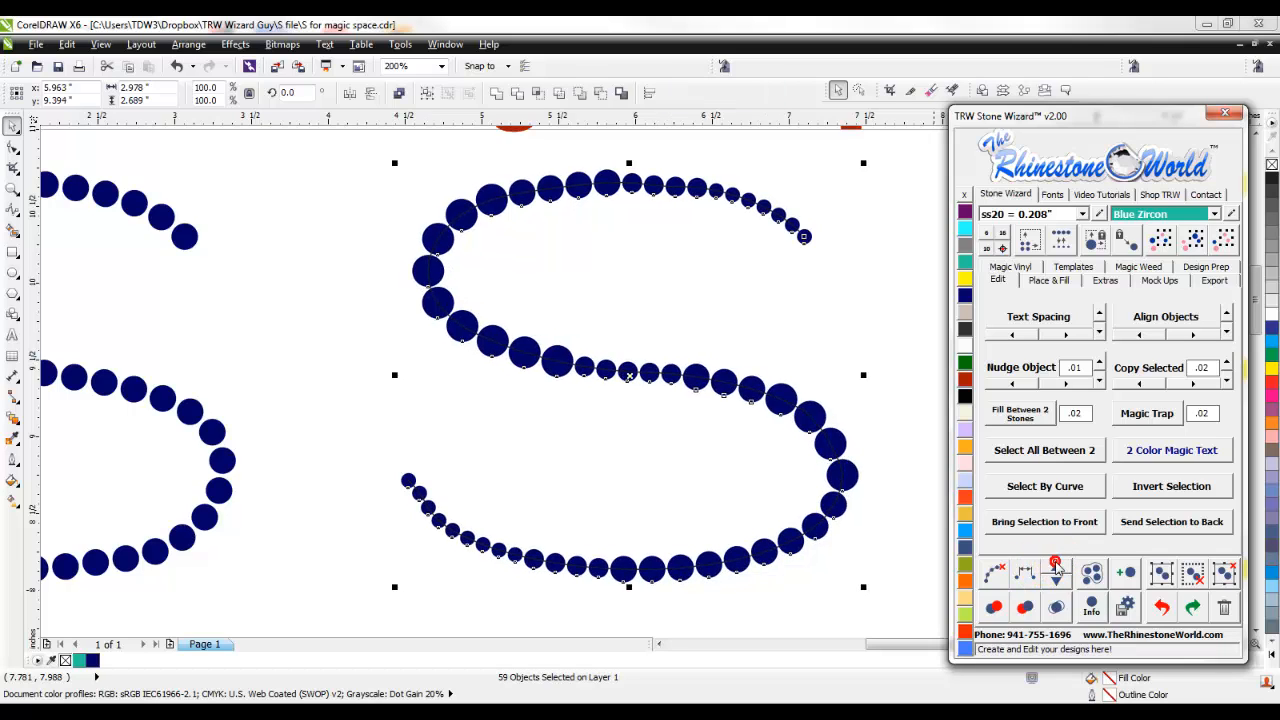
pyautogui.click(1056, 570)
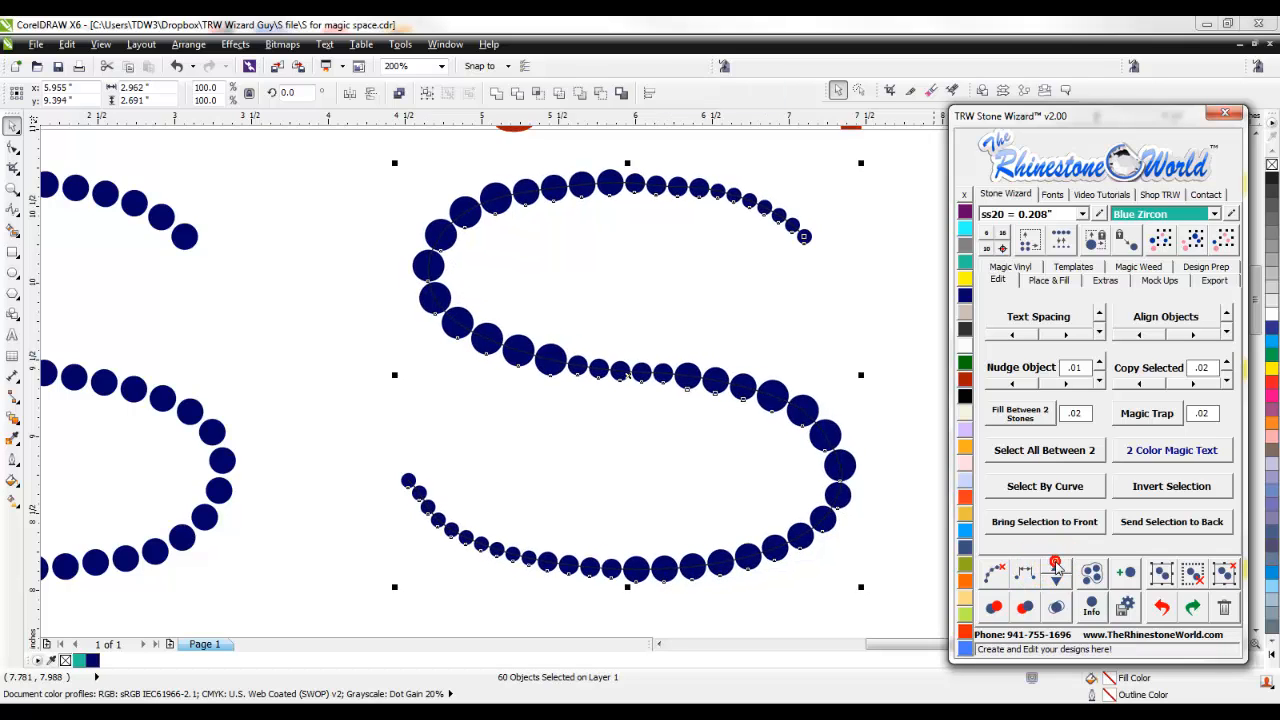
# - Clear the path from the stones of the second S
pyautogui.click(1000, 574)
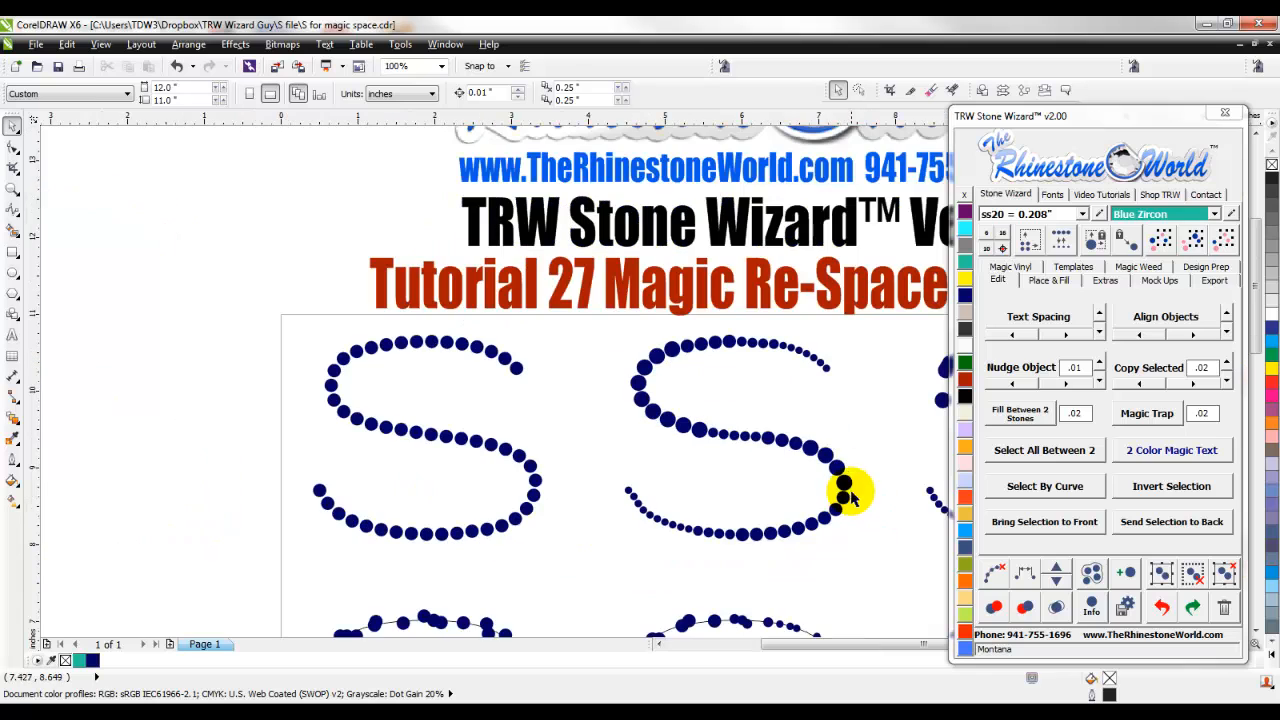
pyautogui.scroll(-2, 845, 505)
pyautogui.scroll(2, 780, 450)
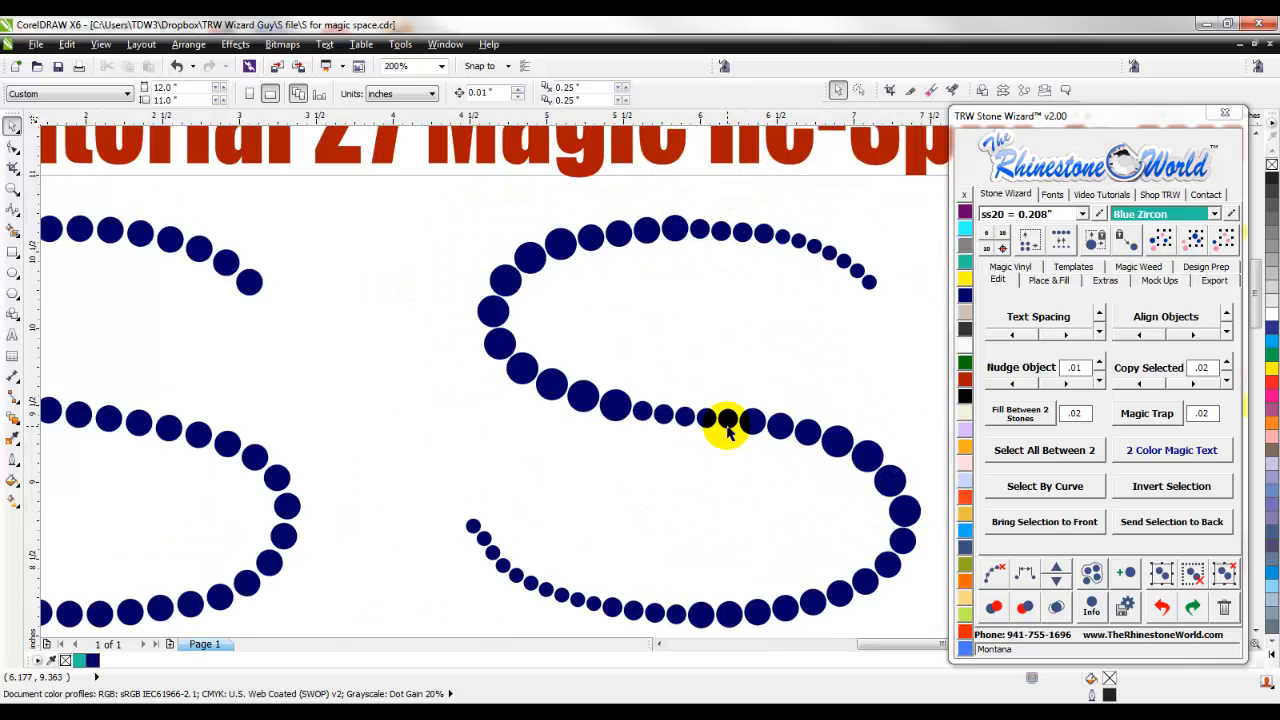
# - Delete the five small stones in the middle stroke of the second S
pyautogui.scroll(2, 716, 423)
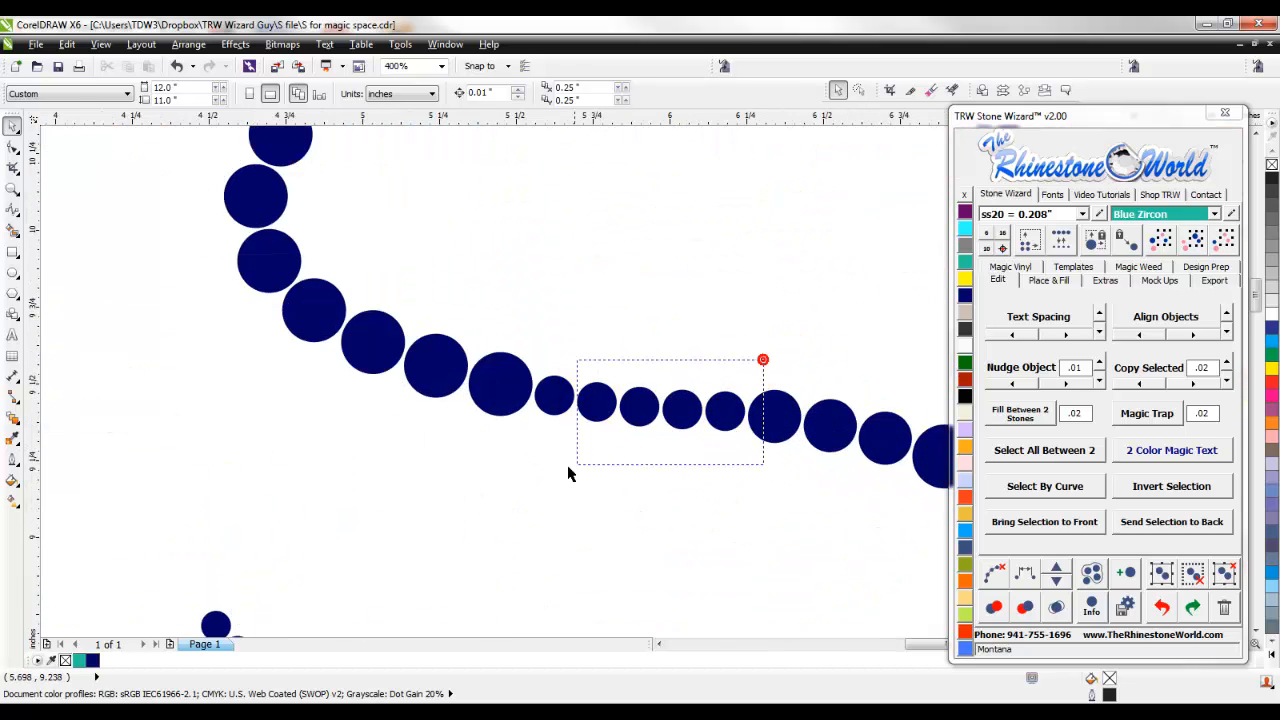
pyautogui.moveTo(530, 478); pyautogui.dragTo(526, 473)
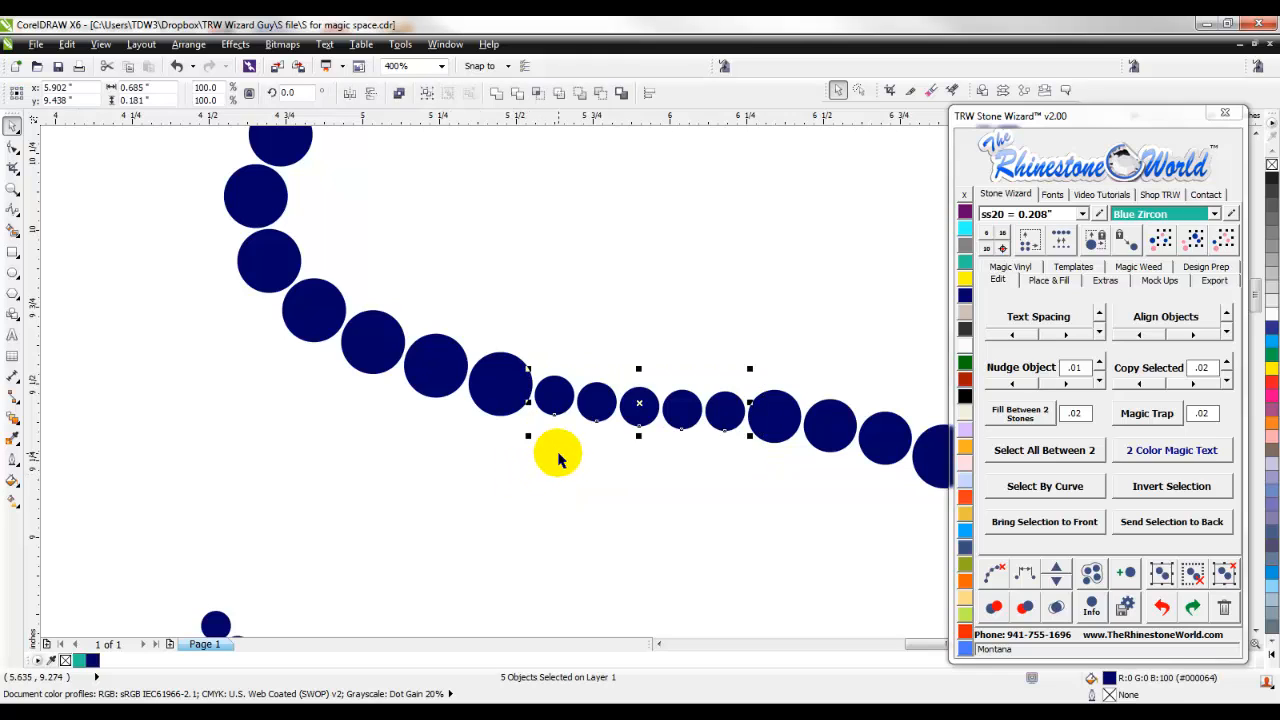
pyautogui.press('Delete')
pyautogui.scroll(-1, 563, 458)
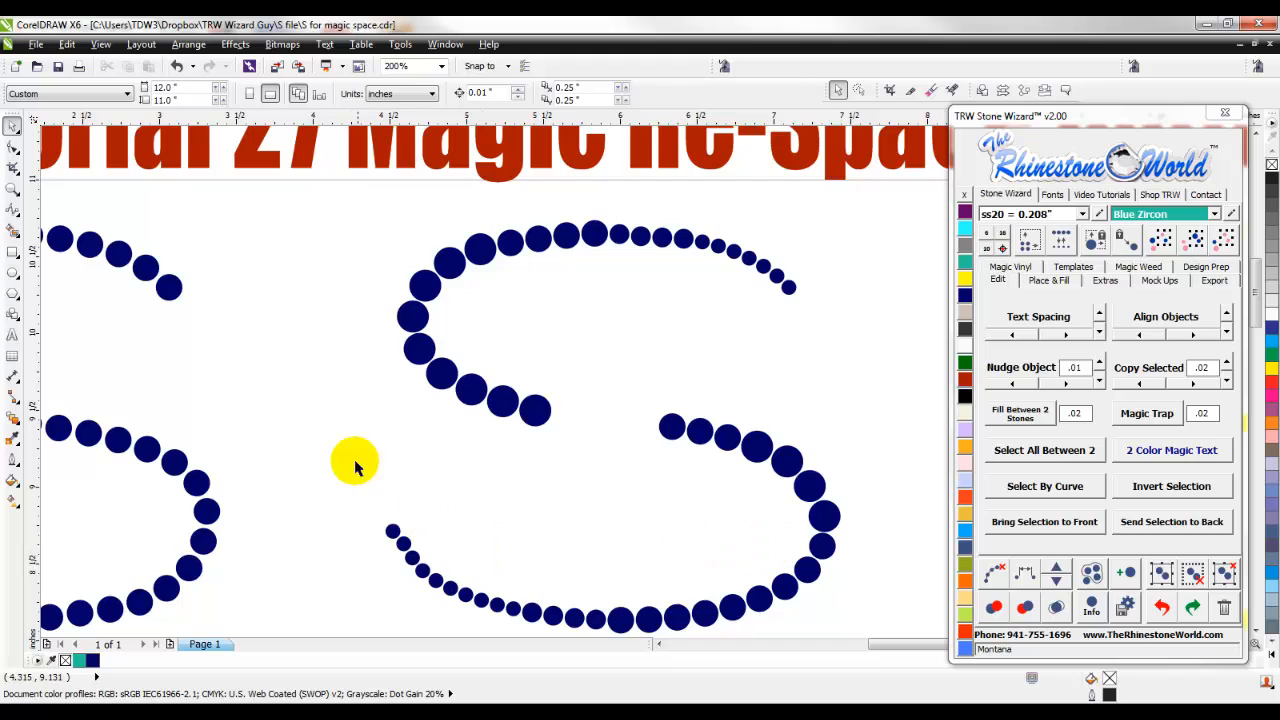
pyautogui.moveTo(329, 433); pyautogui.dragTo(862, 590)
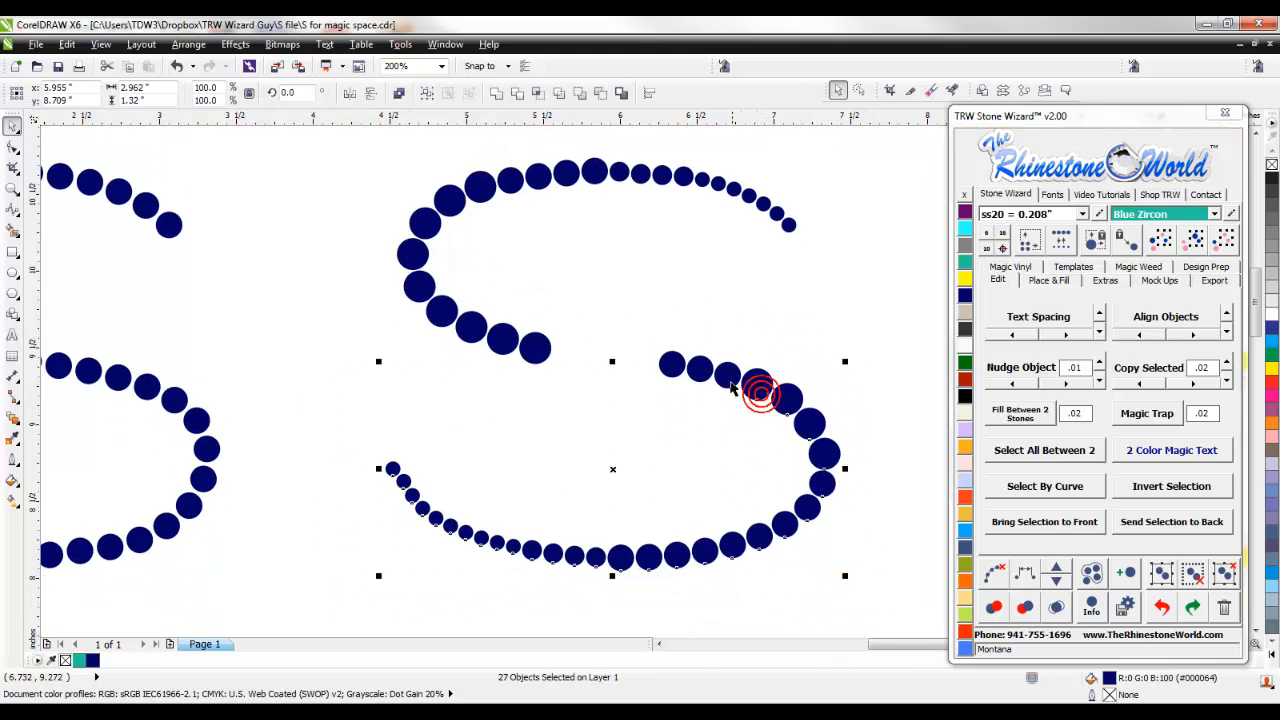
pyautogui.keyDown('shift'); pyautogui.click(535, 352); pyautogui.keyUp('shift')
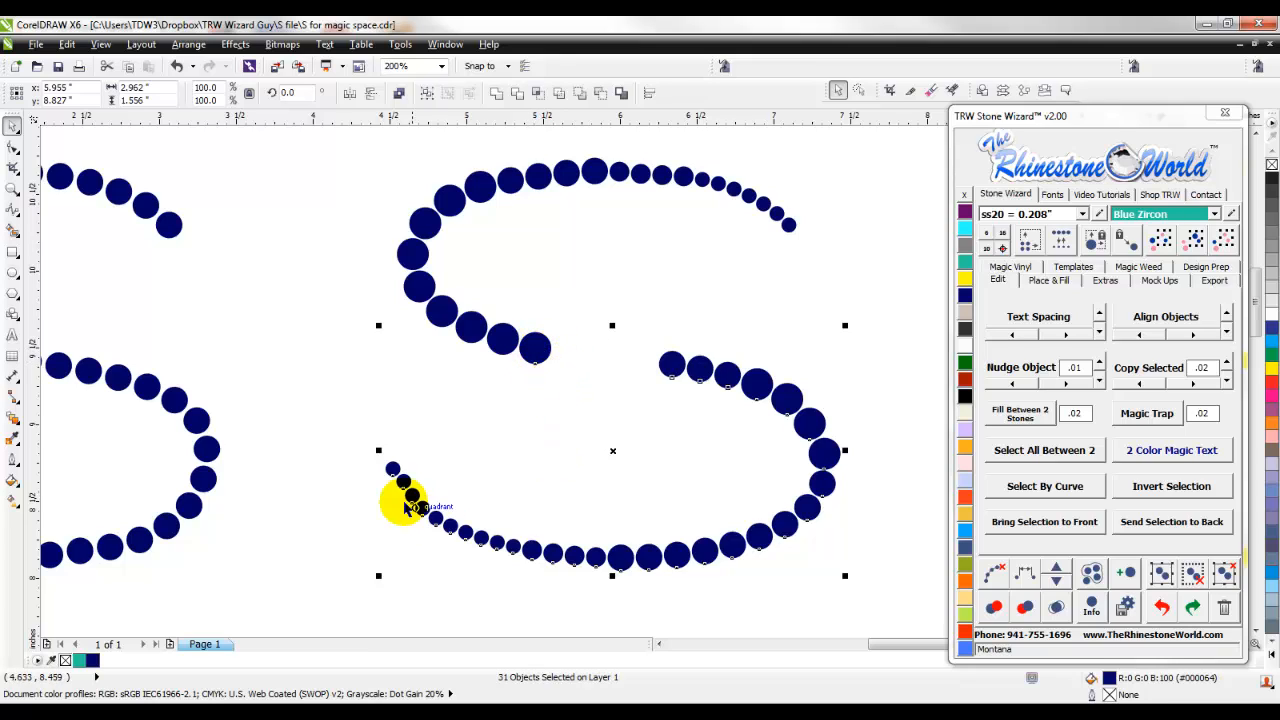
pyautogui.click(350, 537)
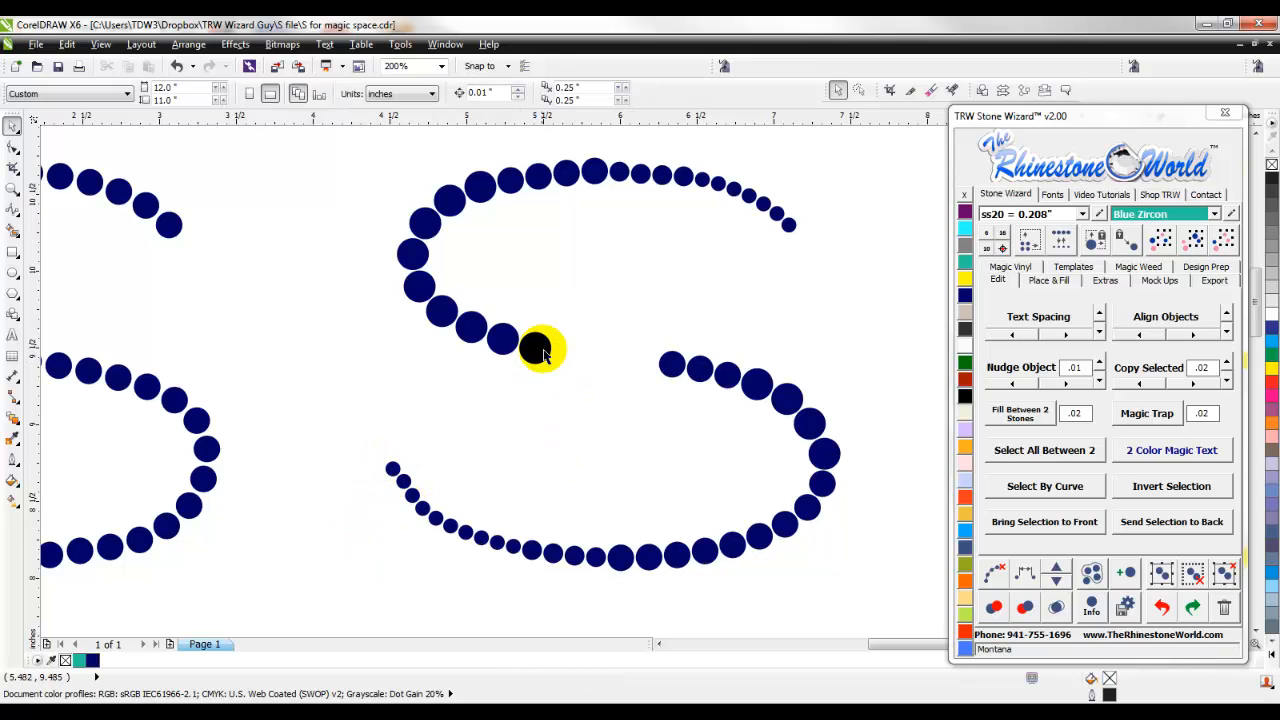
# - Re-space the lower stones of the second S together with the large stone above the gap, starting from the lower end stone
pyautogui.moveTo(566, 566); pyautogui.dragTo(918, 344)
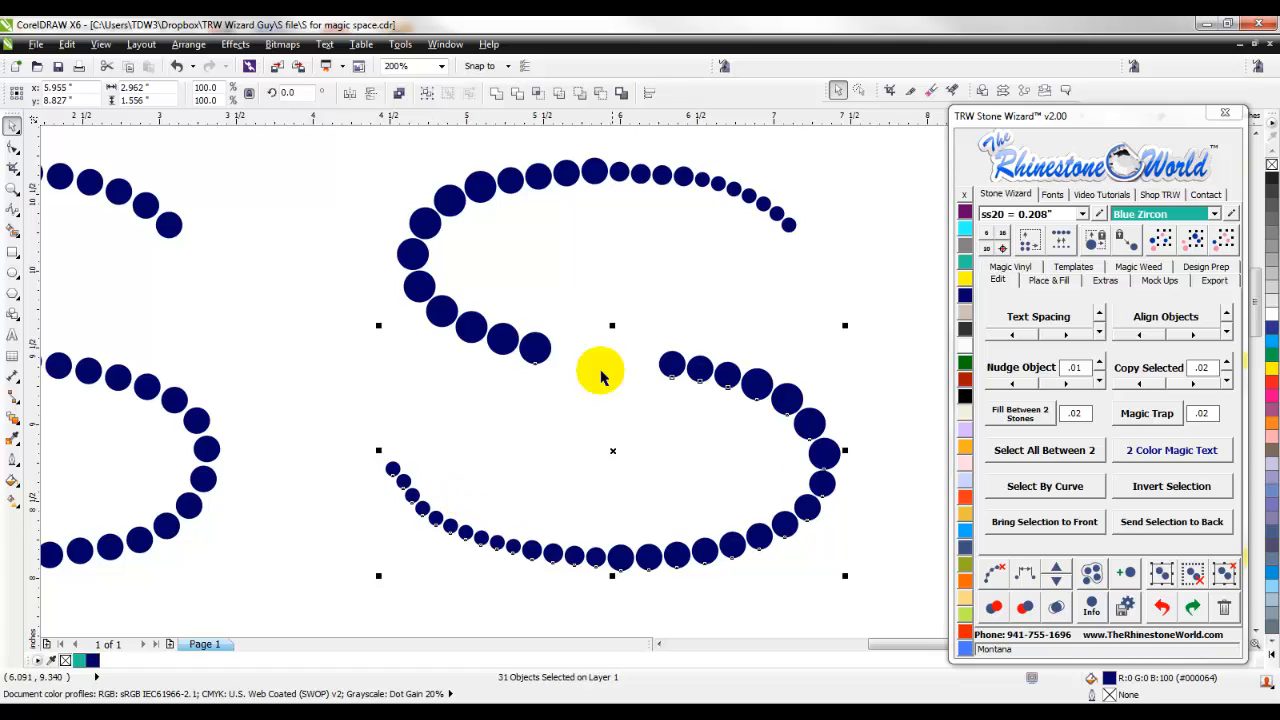
pyautogui.click(530, 346)
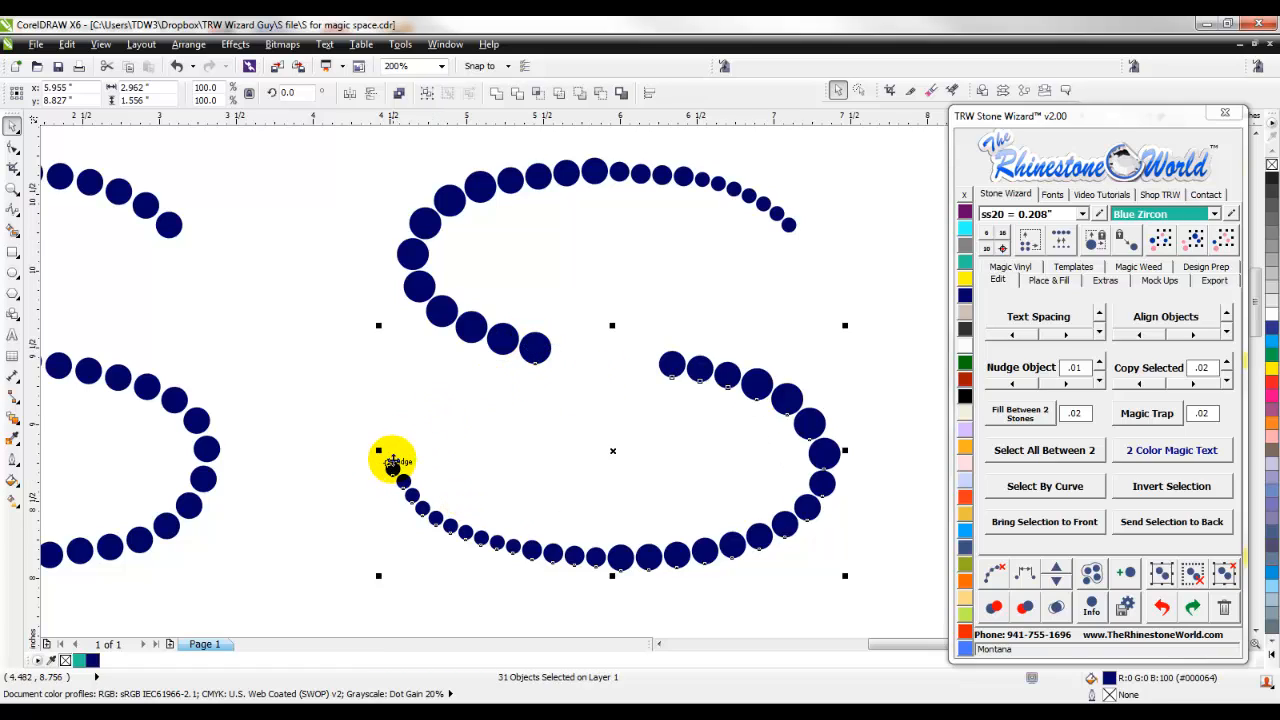
pyautogui.keyDown('shift'); pyautogui.click(392, 467); pyautogui.keyUp('shift')
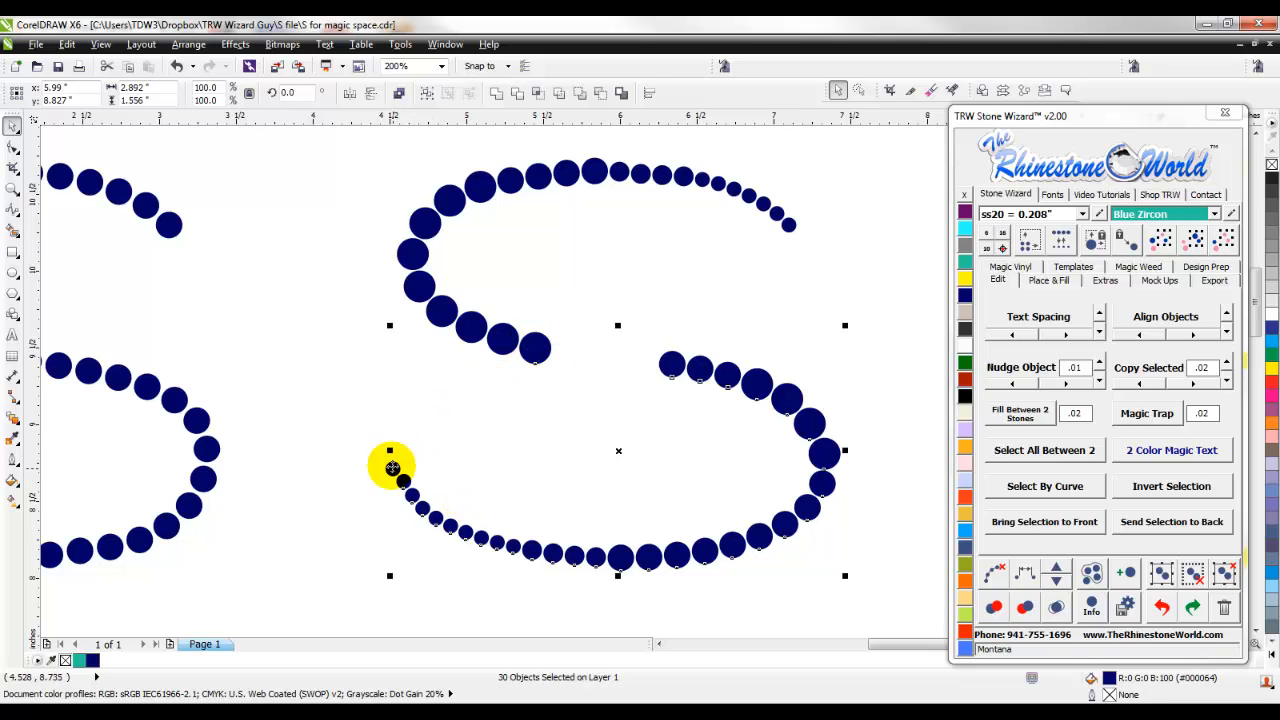
pyautogui.keyDown('shift'); pyautogui.click(392, 467); pyautogui.keyUp('shift')
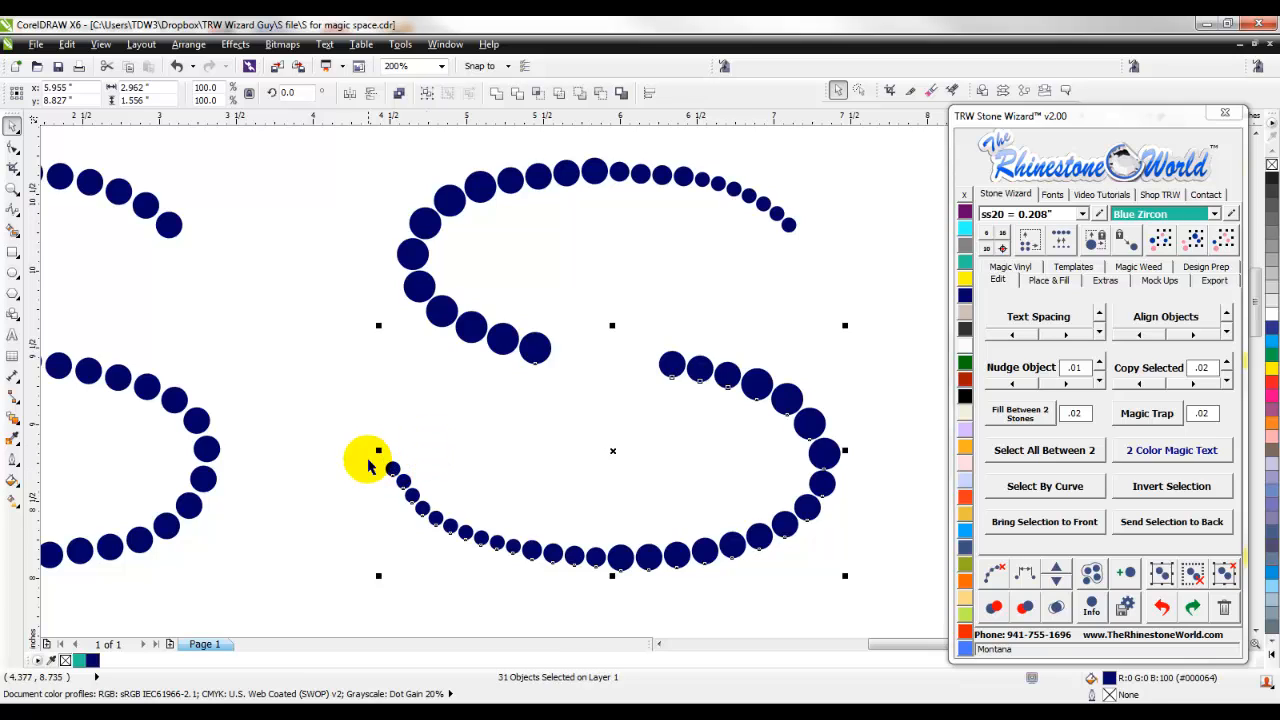
pyautogui.click(1025, 577)
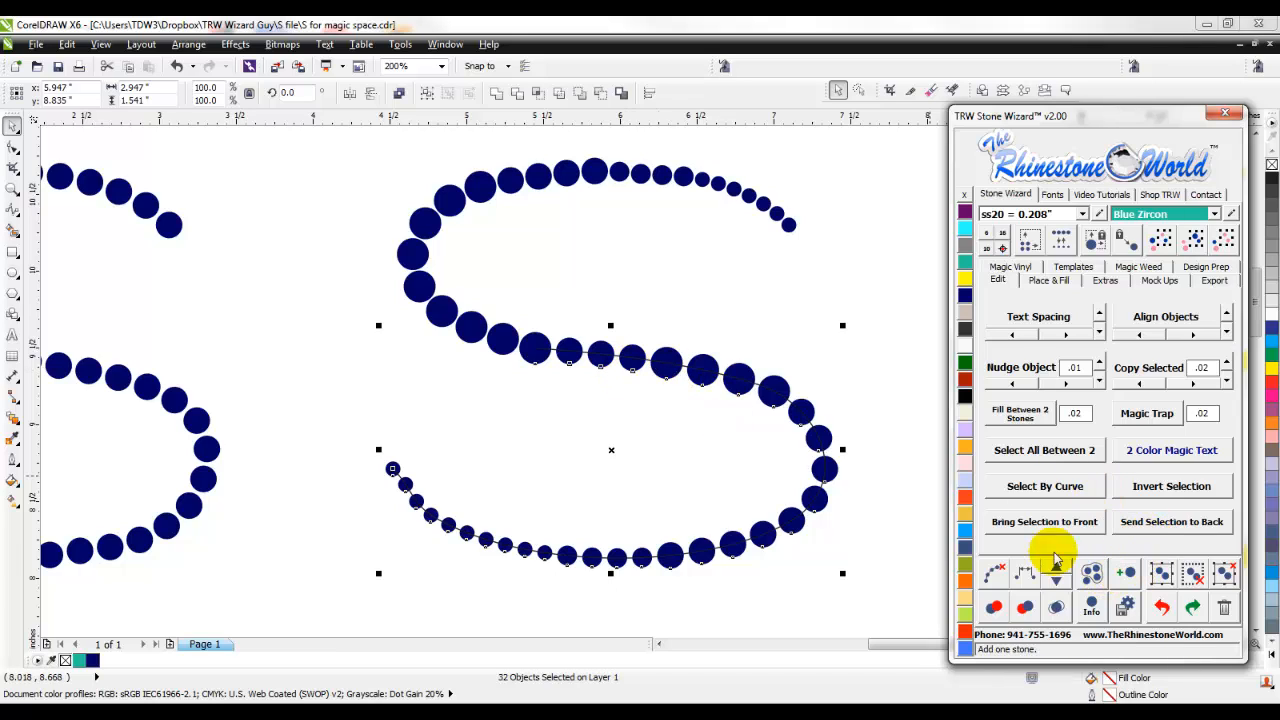
# - Copy the re-spaced lower stones of the second S upward, and undo the copy
pyautogui.click(1227, 361)
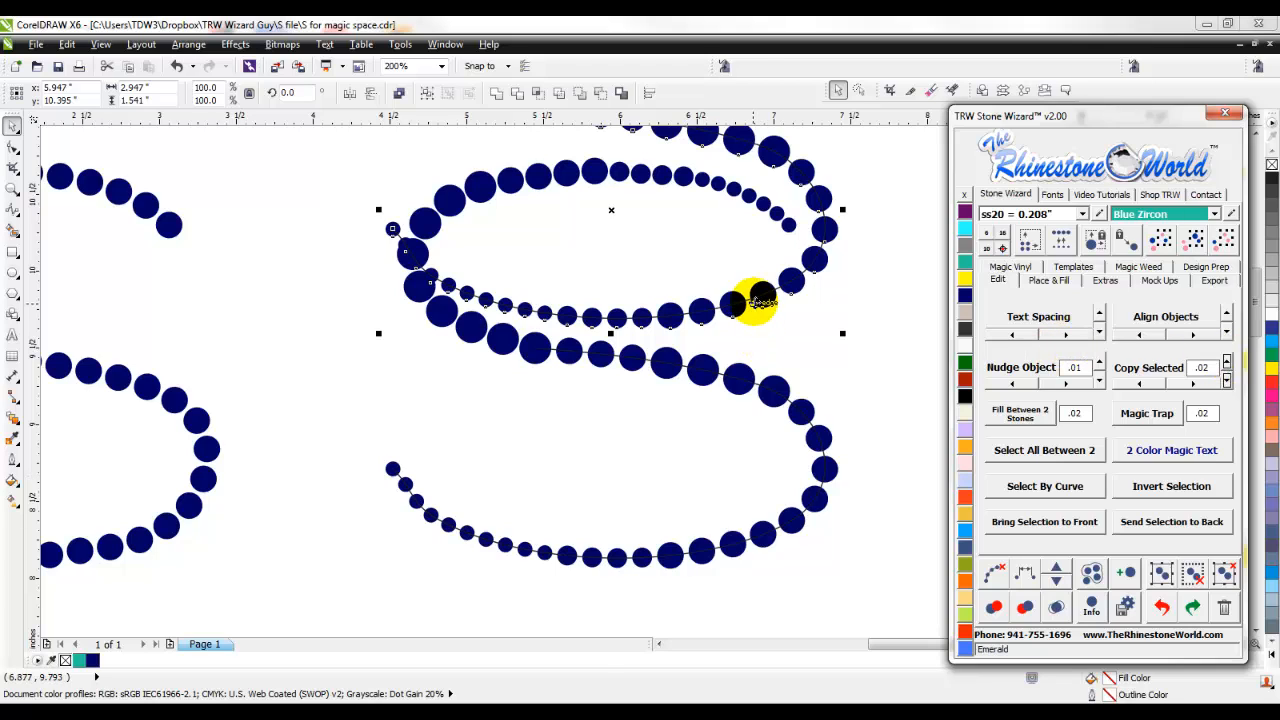
pyautogui.moveTo(756, 300); pyautogui.dragTo(754, 302)
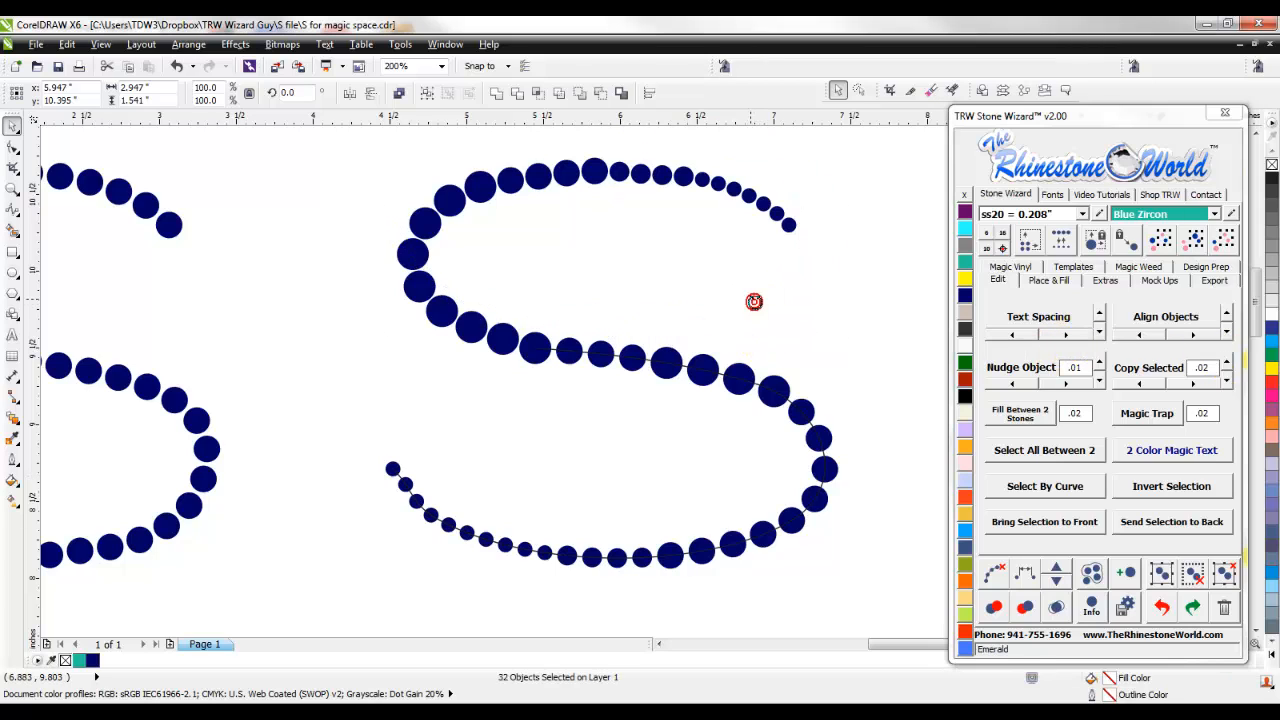
# - Select the curve through the lower stones of the second S and re-space them along it again
pyautogui.click(688, 372)
pyautogui.click(1023, 576)
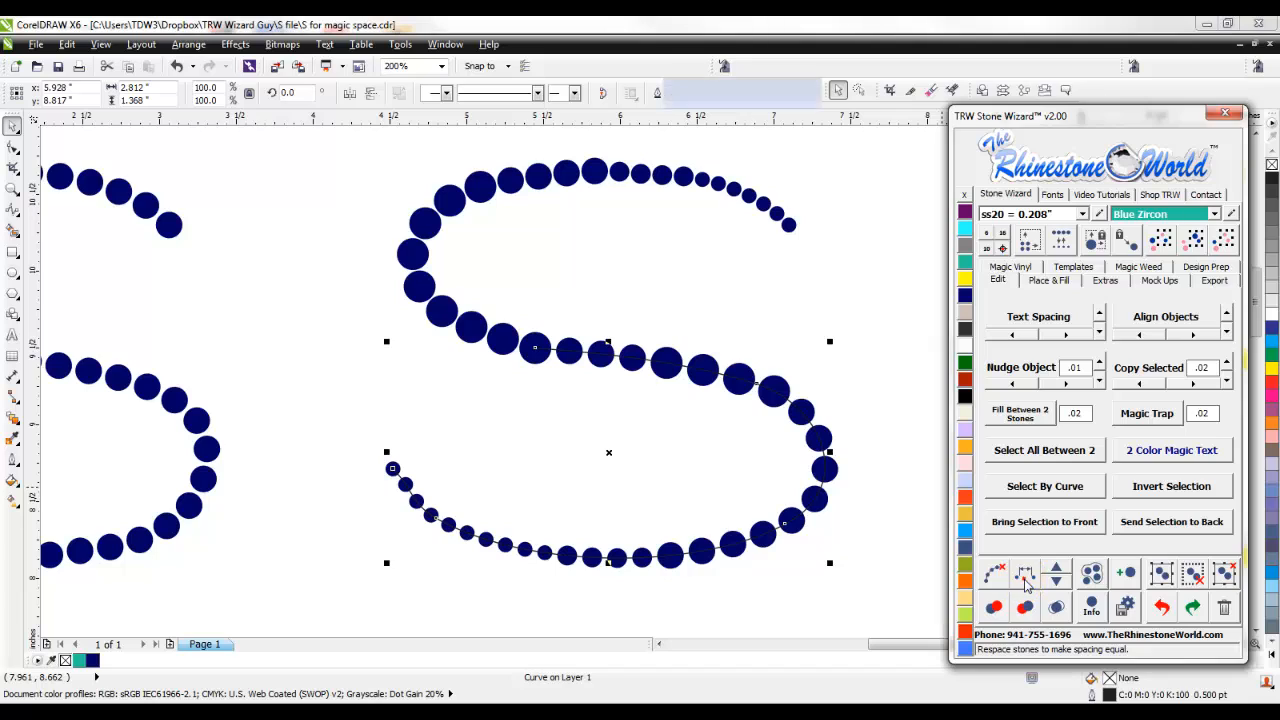
pyautogui.click(1025, 580)
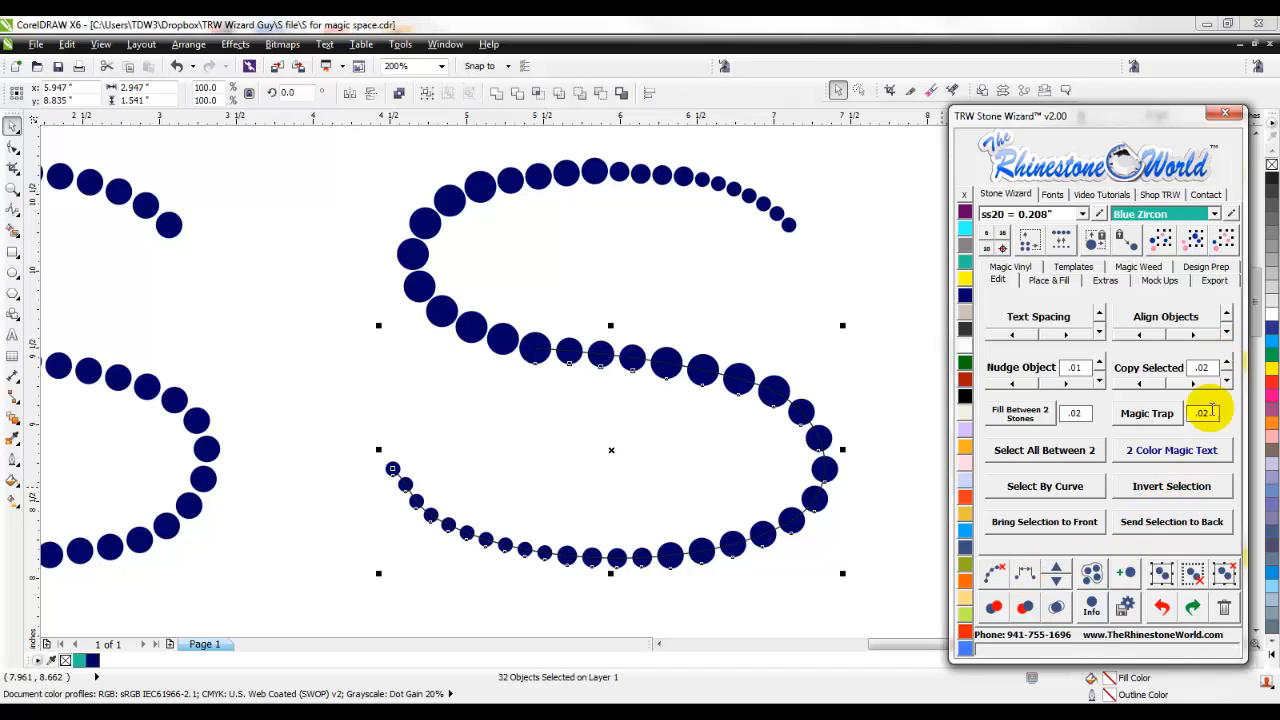
# - Add five stones one at a time to the lower part of the second S, and clear the path from the stones
pyautogui.click(1057, 570)
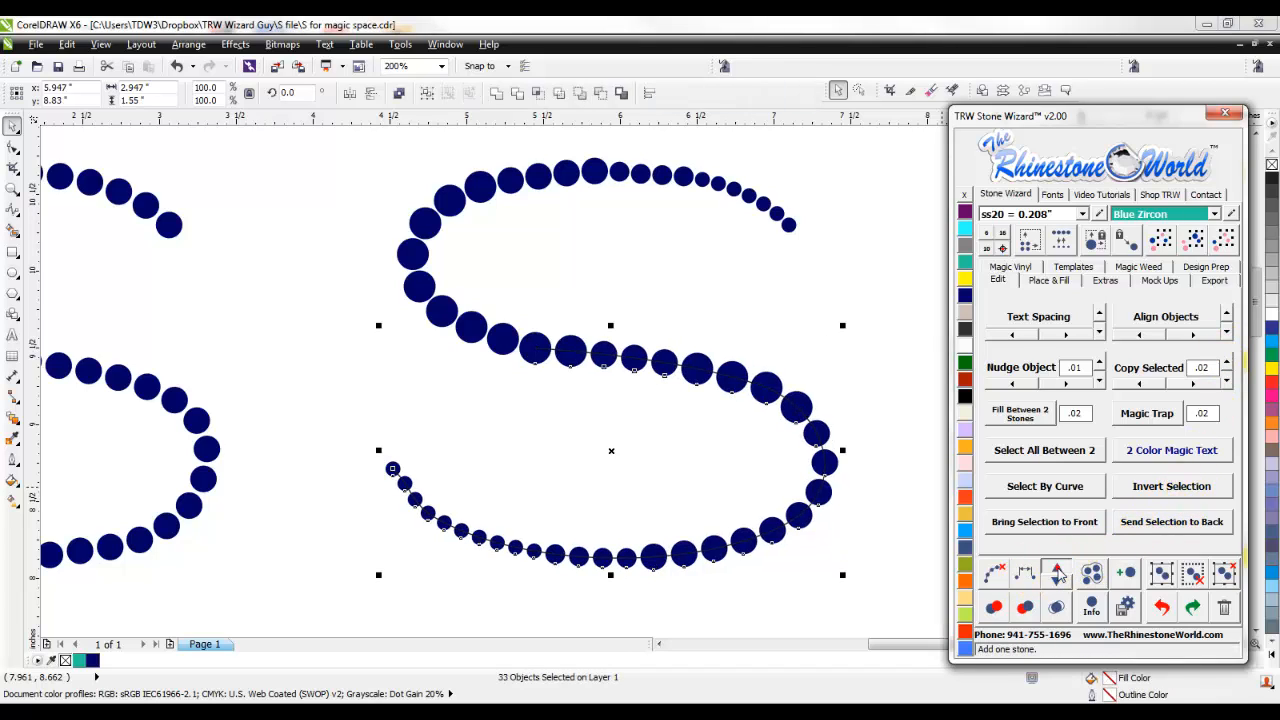
pyautogui.click(1057, 570)
pyautogui.click(1052, 567)
pyautogui.click(541, 333)
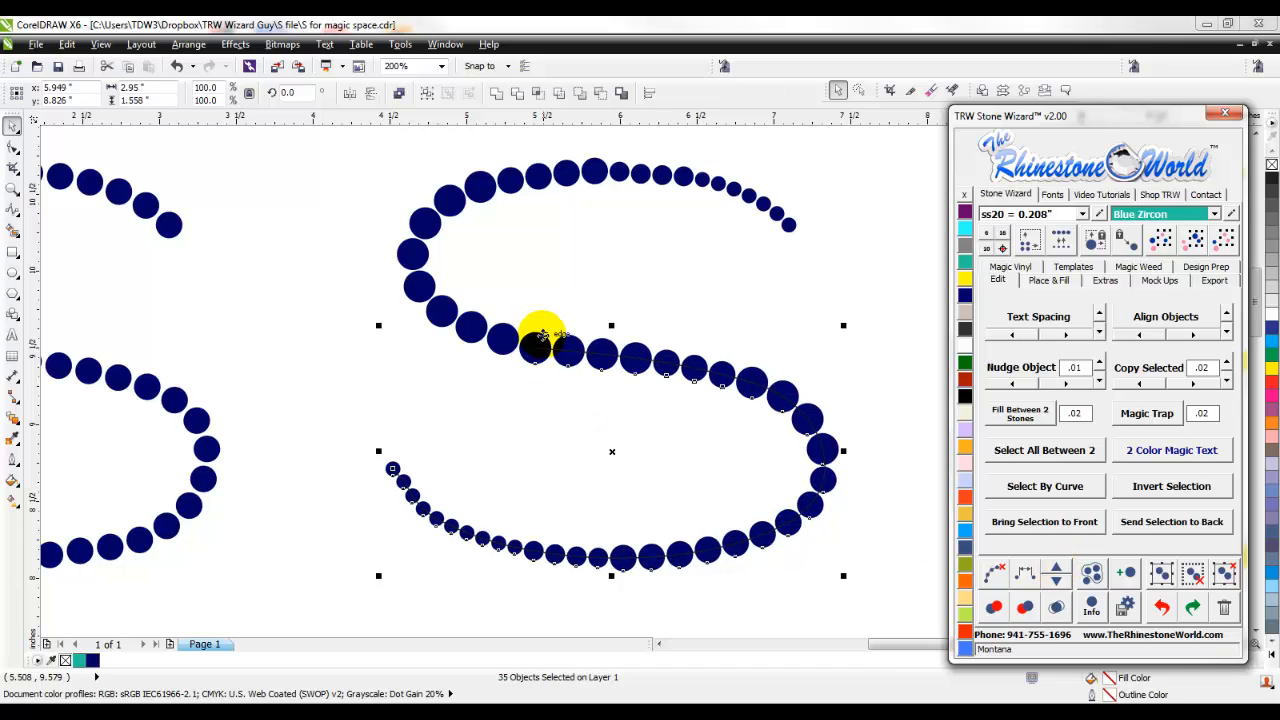
pyautogui.click(1060, 570)
pyautogui.click(1060, 570)
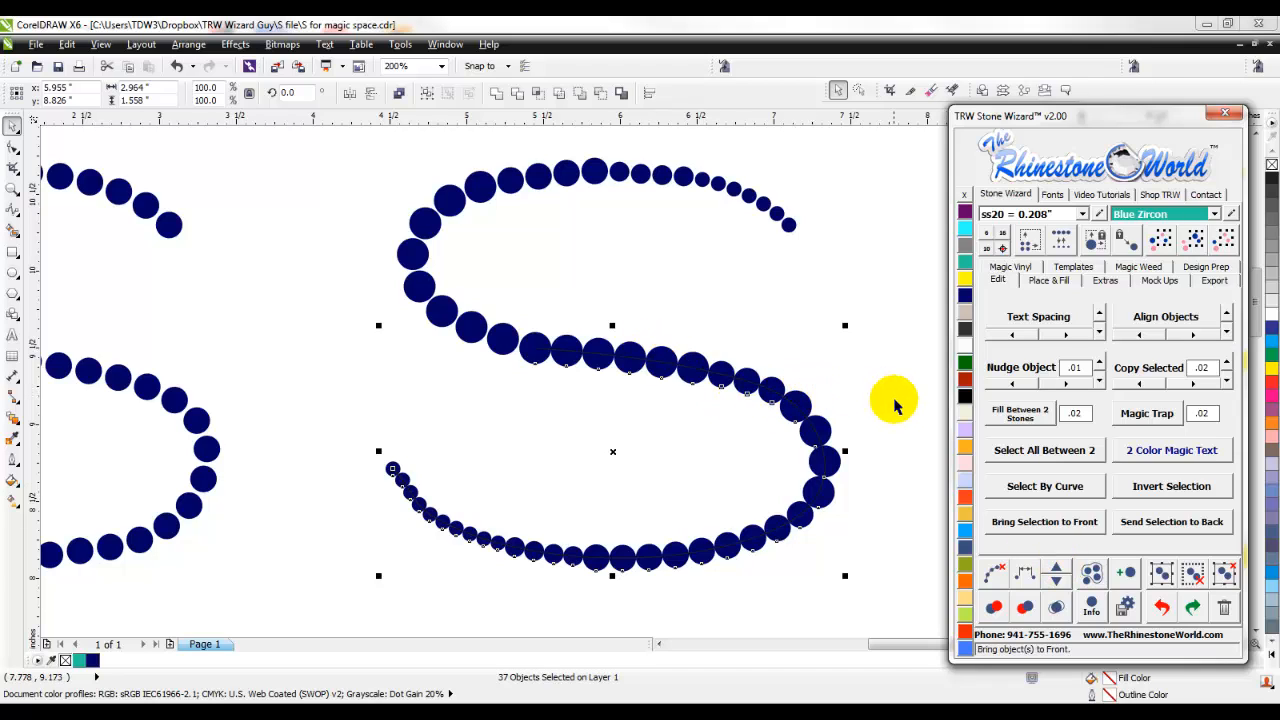
pyautogui.moveTo(894, 246); pyautogui.dragTo(362, 598)
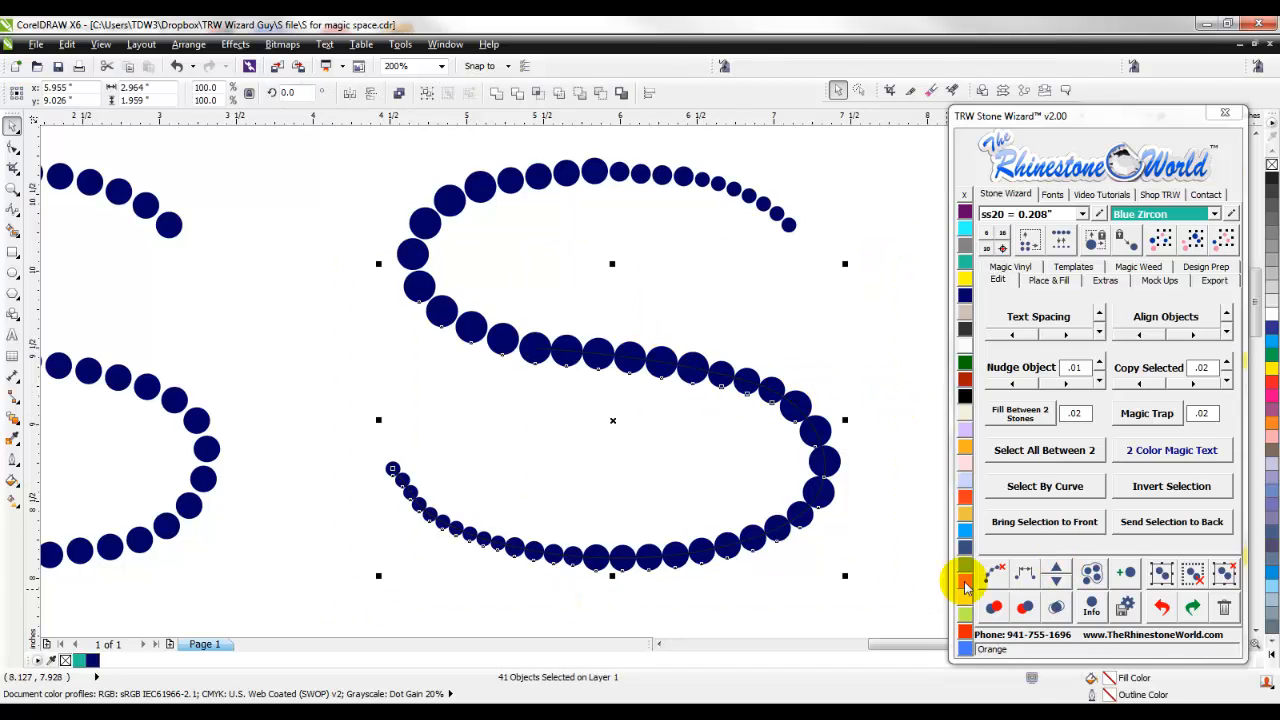
pyautogui.click(996, 573)
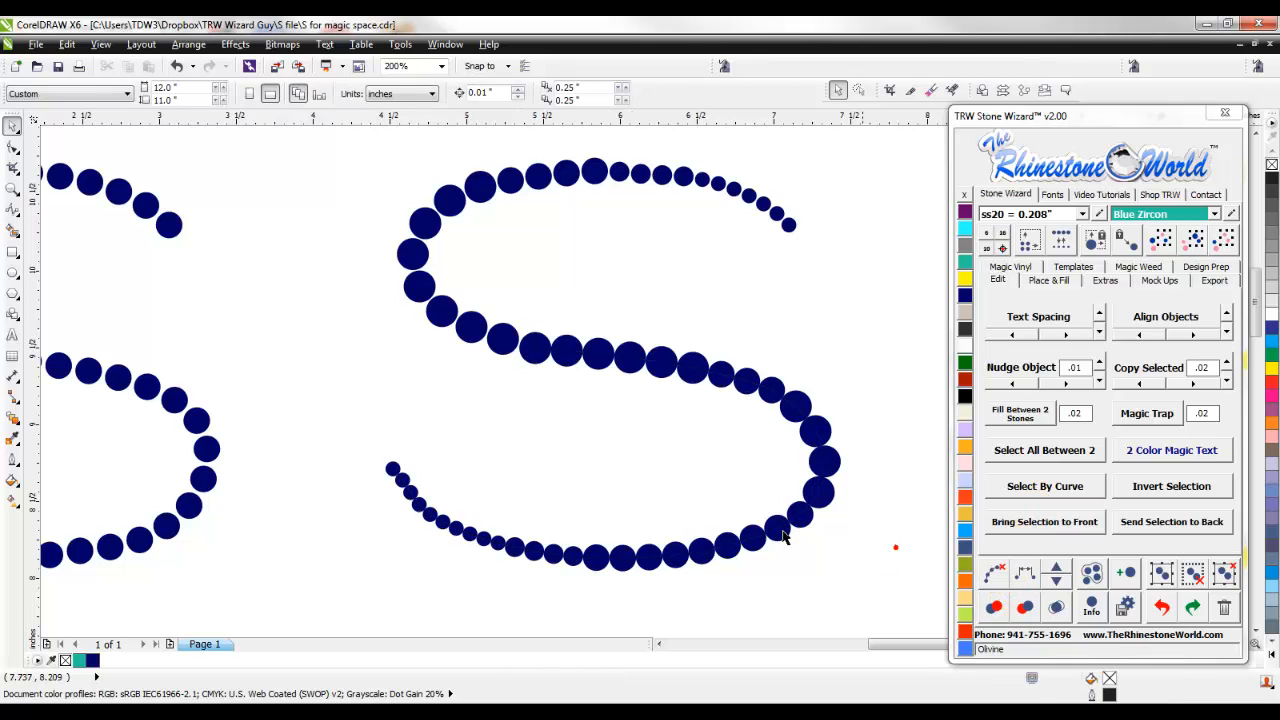
# - Re-space all the mixed-size, multicolored stones of the third S, starting from its lower end stone
pyautogui.scroll(-2, 543, 462)
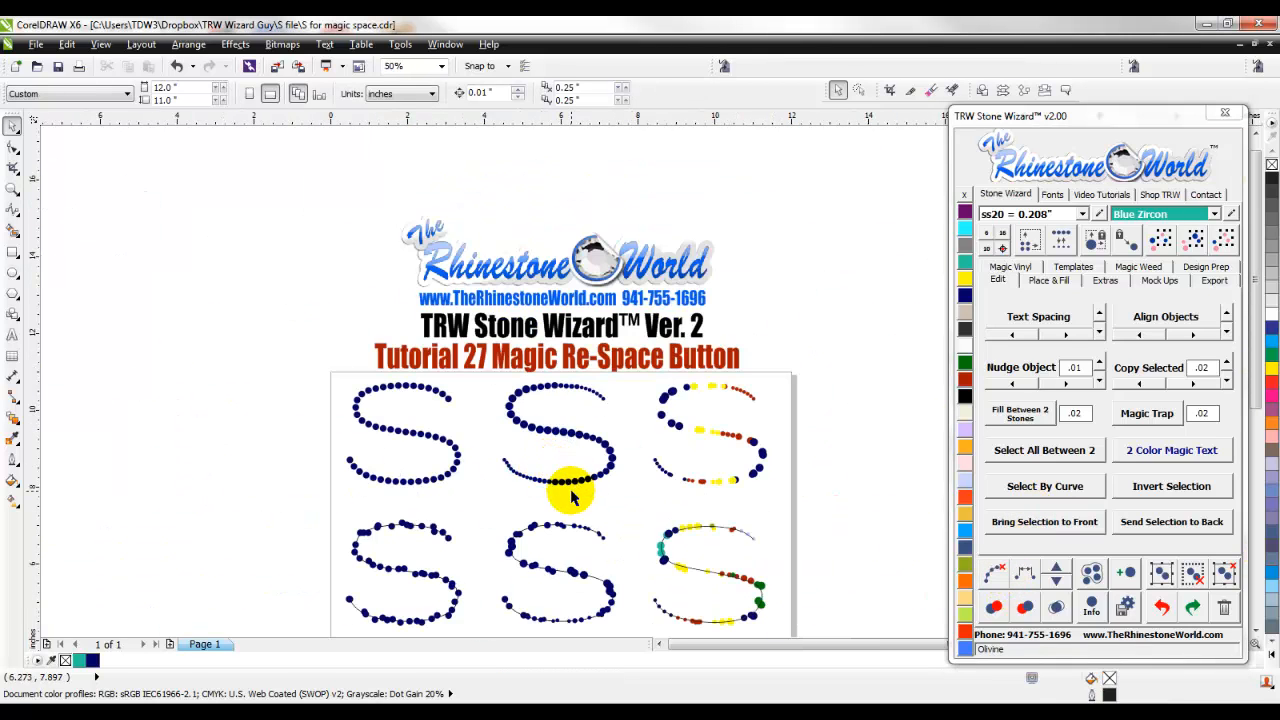
pyautogui.scroll(1, 755, 412)
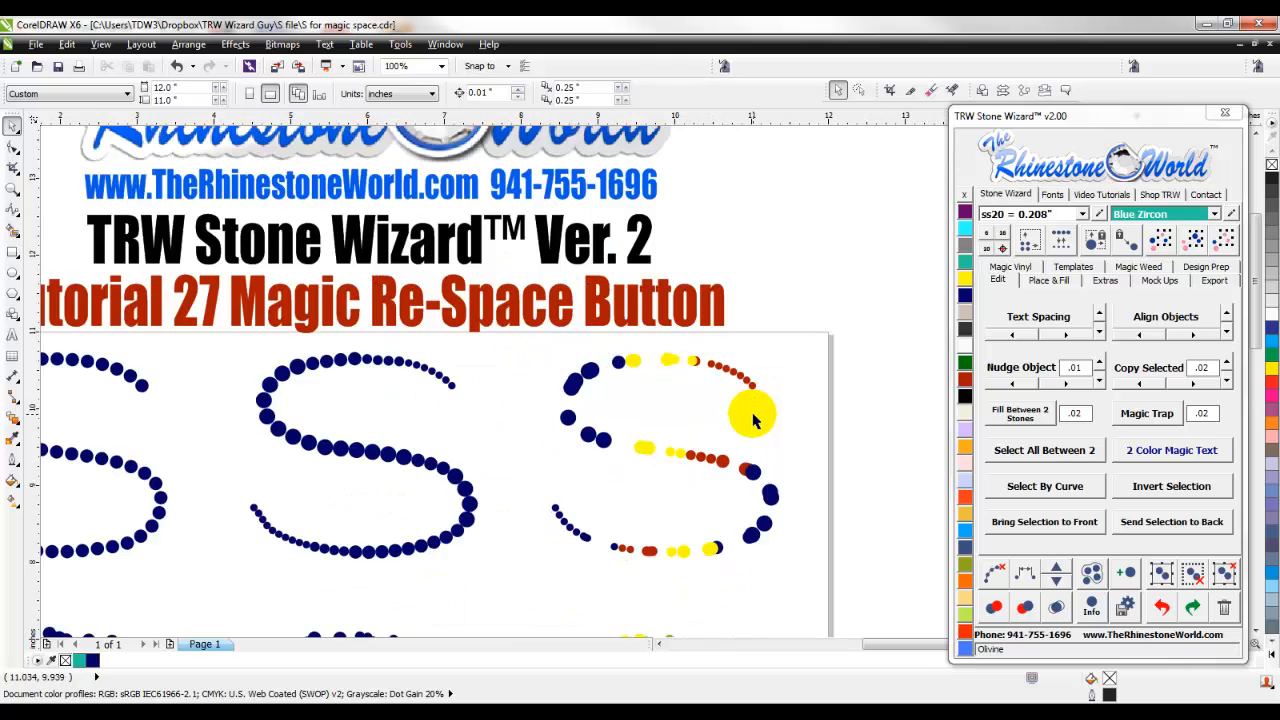
pyautogui.scroll(1, 752, 422)
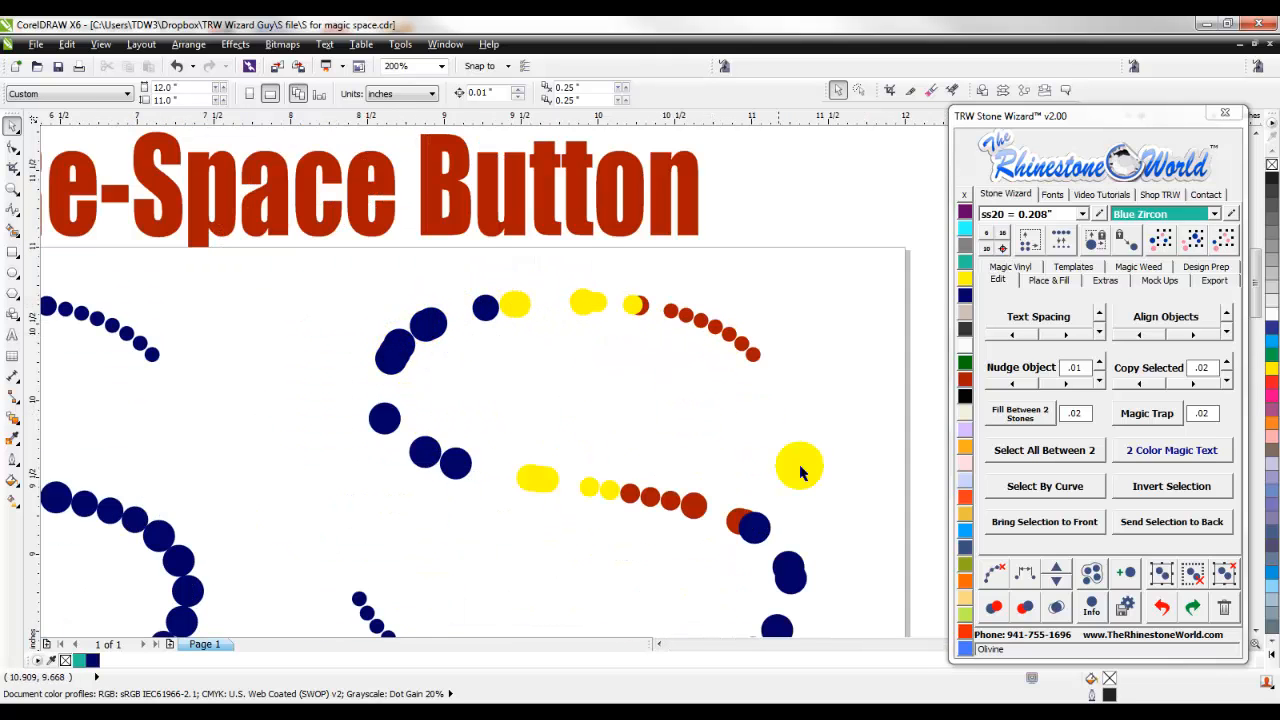
pyautogui.scroll(-2, 805, 468)
pyautogui.scroll(1, 836, 494)
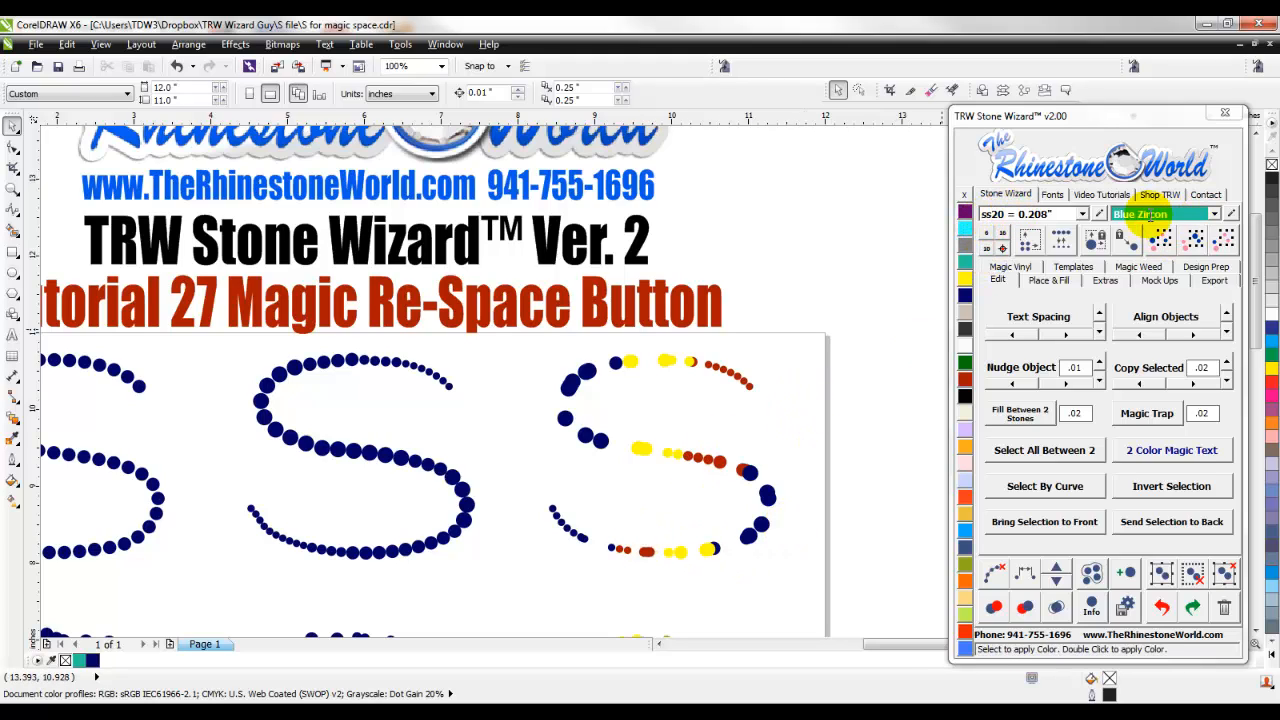
pyautogui.scroll(1, 640, 384)
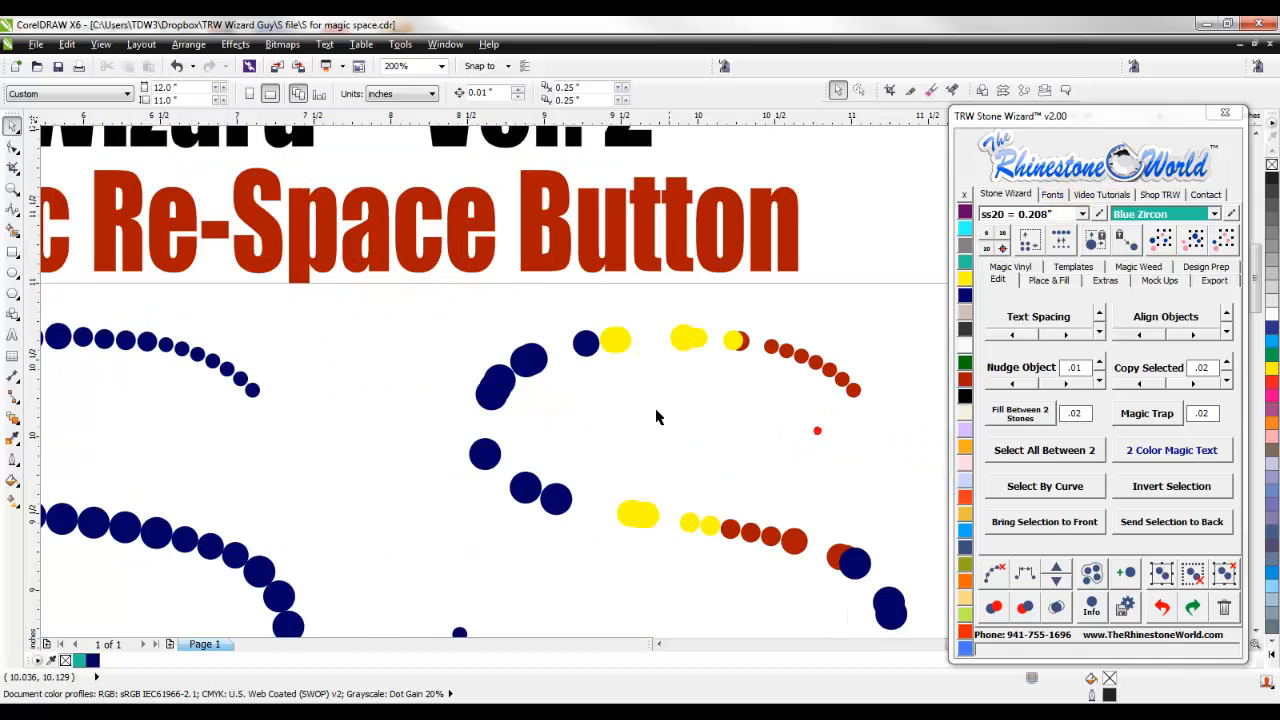
pyautogui.scroll(-2, 660, 420)
pyautogui.scroll(1, 694, 434)
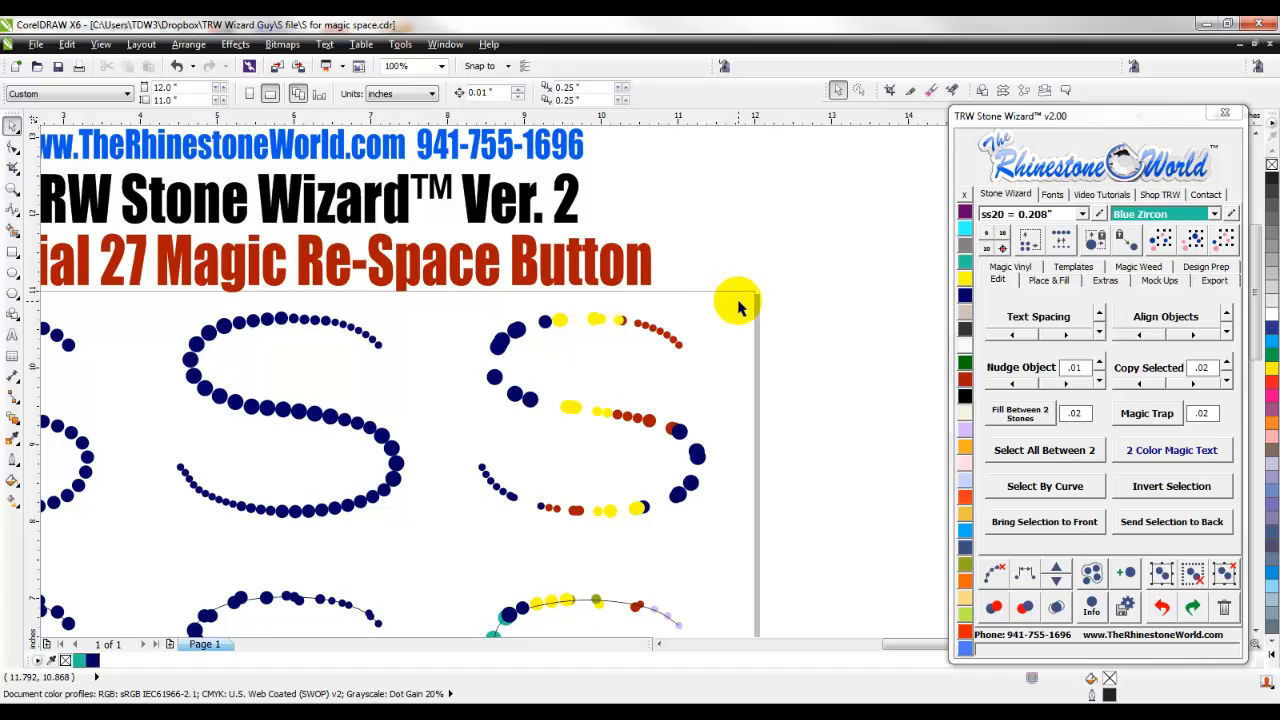
pyautogui.moveTo(488, 478); pyautogui.dragTo(457, 529)
pyautogui.scroll(1, 598, 462)
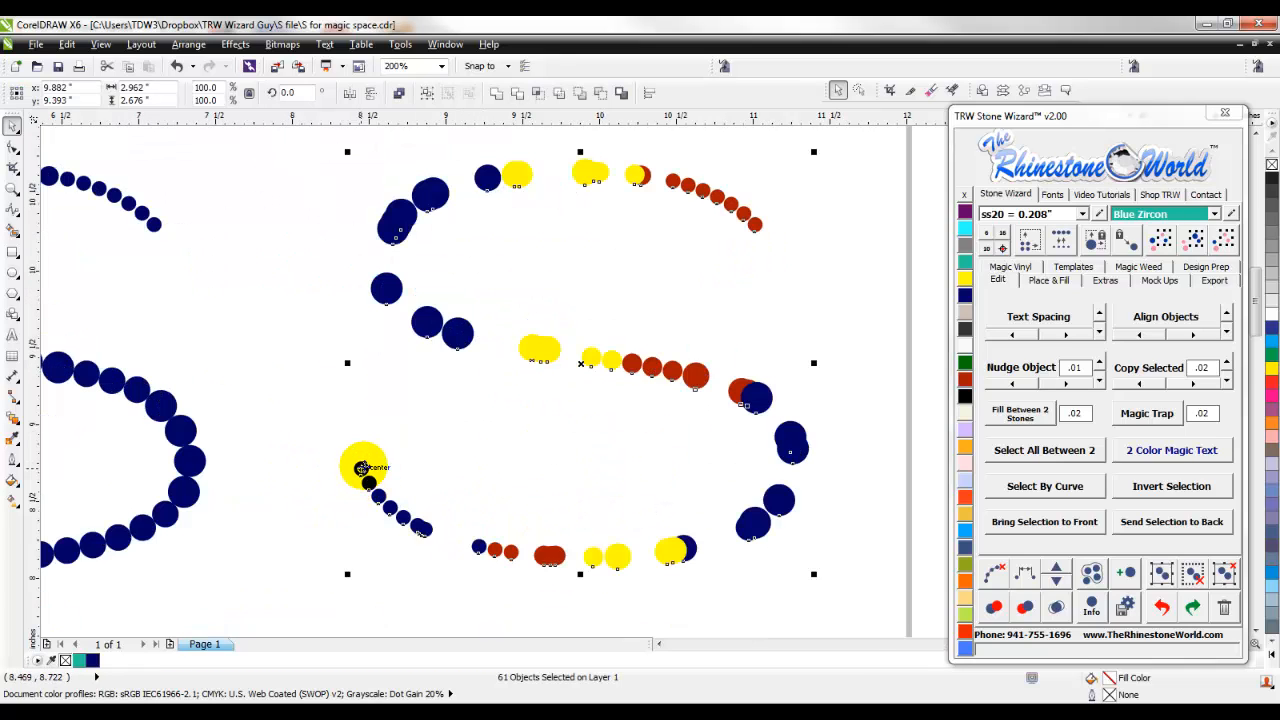
pyautogui.keyDown('shift'); pyautogui.click(361, 467); pyautogui.keyUp('shift')
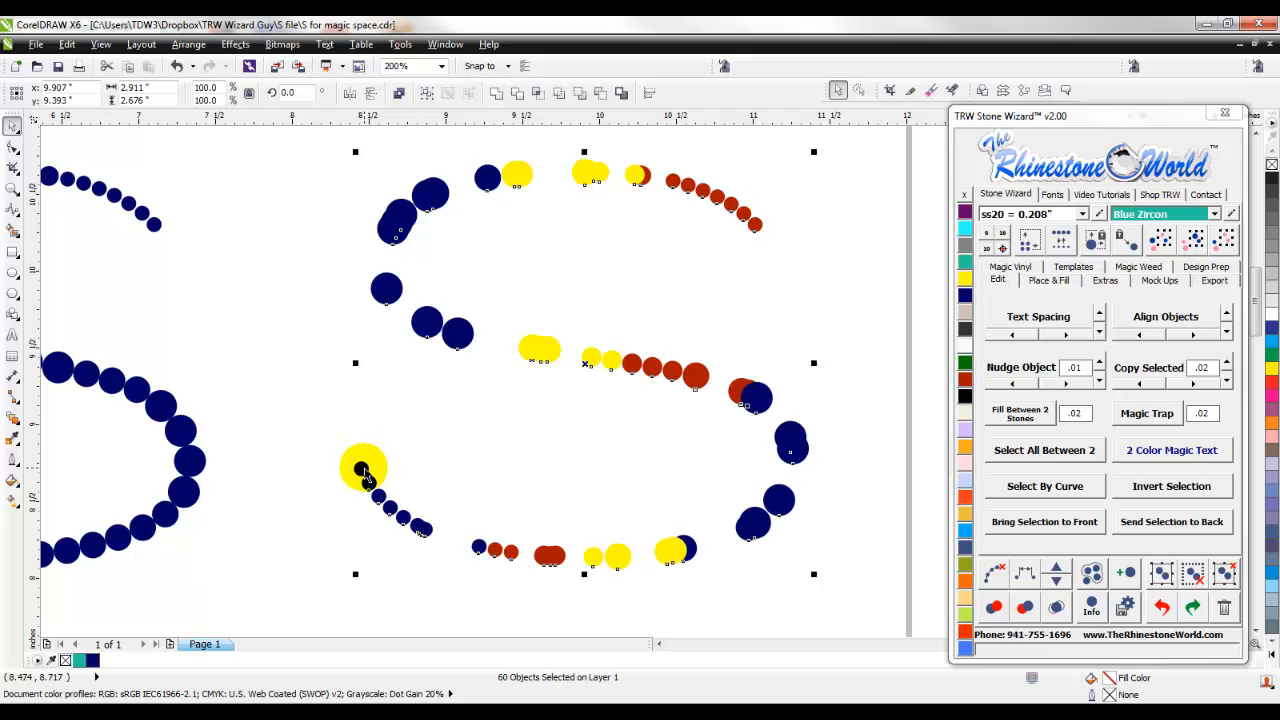
pyautogui.keyDown('shift'); pyautogui.click(361, 468); pyautogui.keyUp('shift')
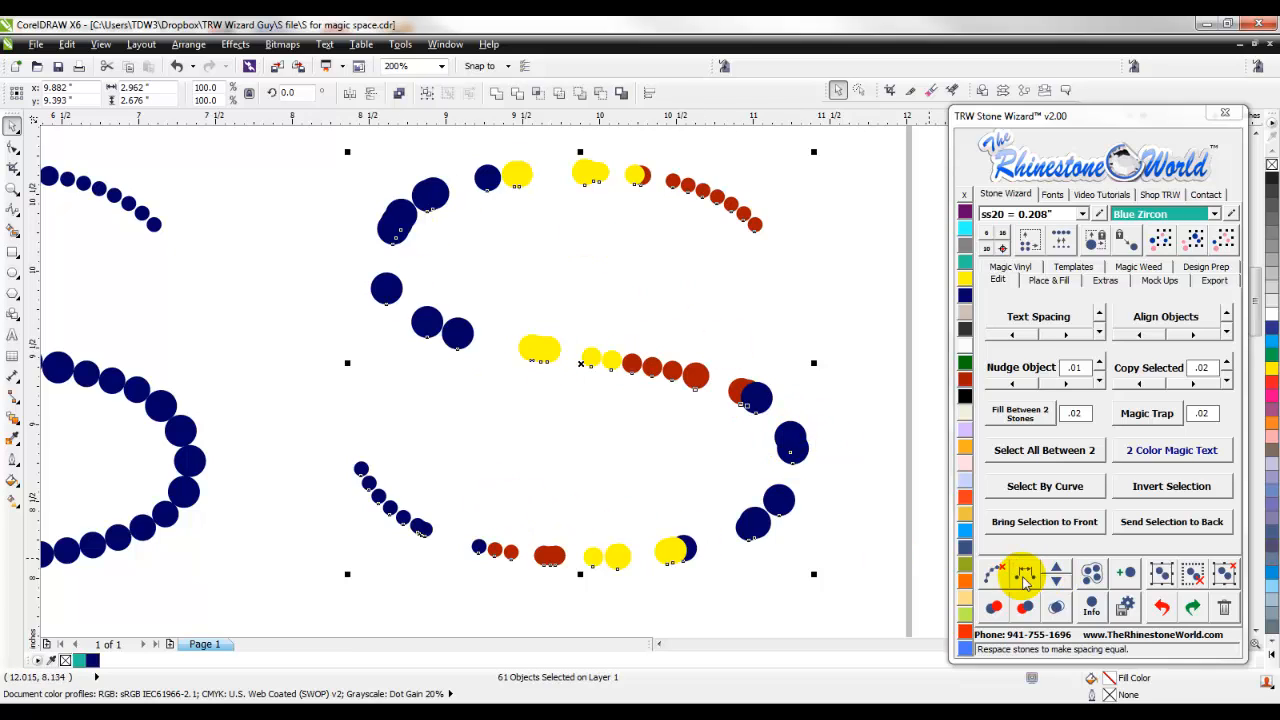
pyautogui.click(1024, 578)
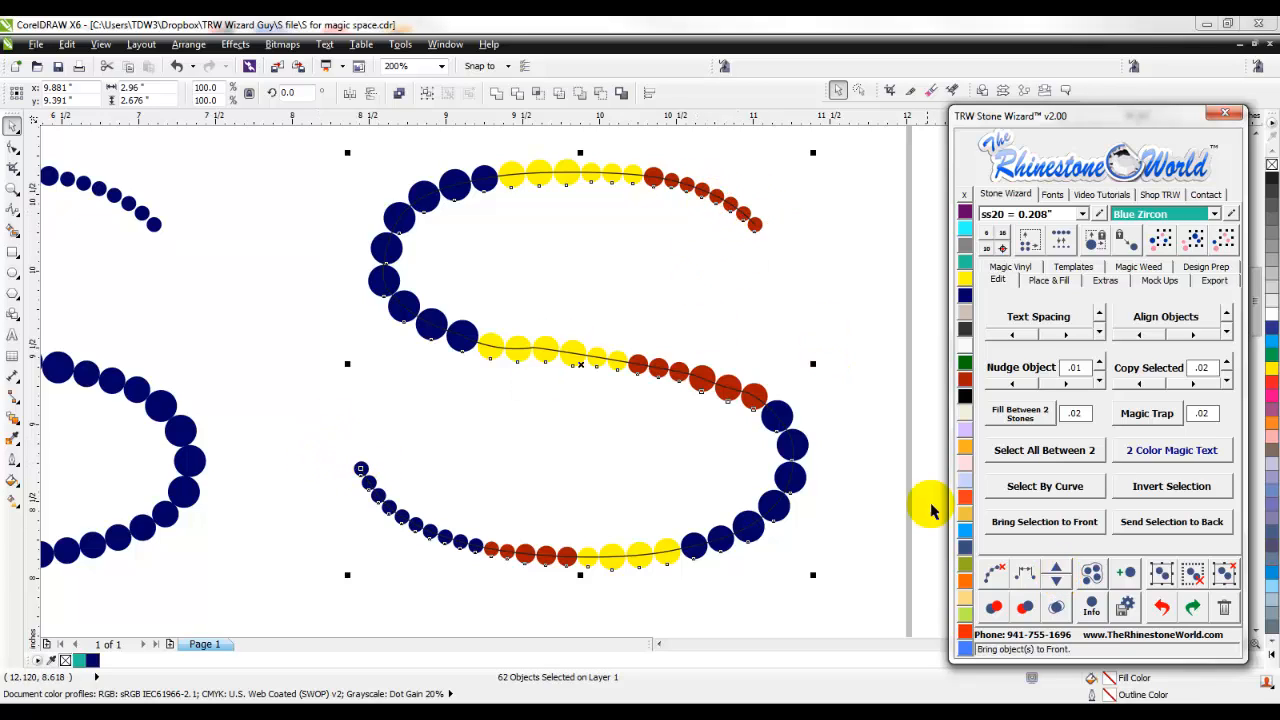
# - Add two stones one at a time to the re-spaced third S, and clear the path from its stones
pyautogui.click(1058, 568)
pyautogui.click(1058, 568)
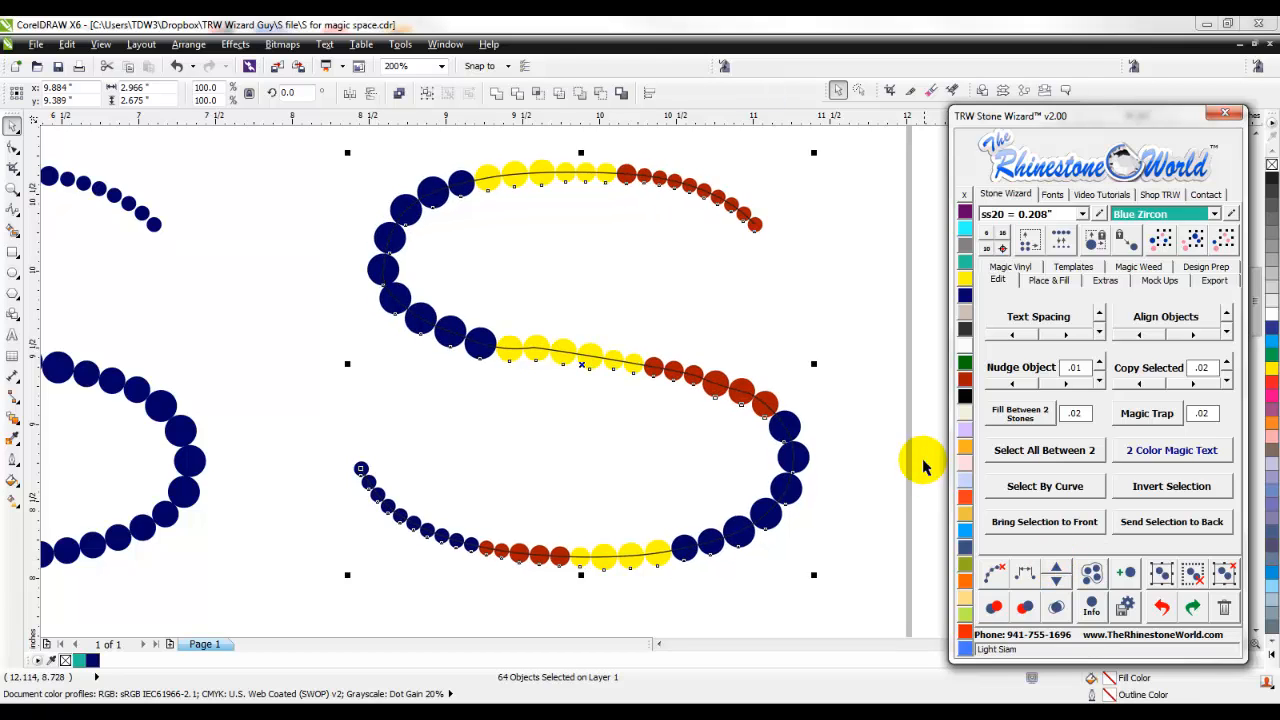
pyautogui.click(1001, 571)
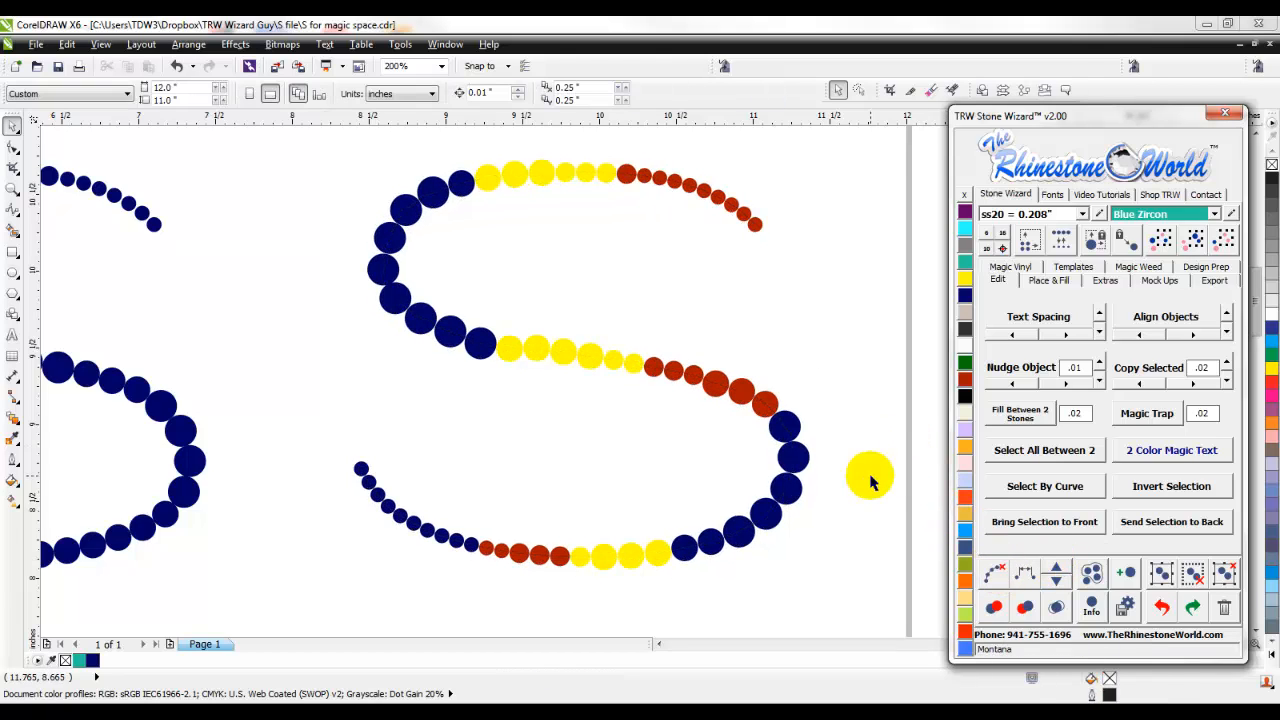
pyautogui.click(871, 476)
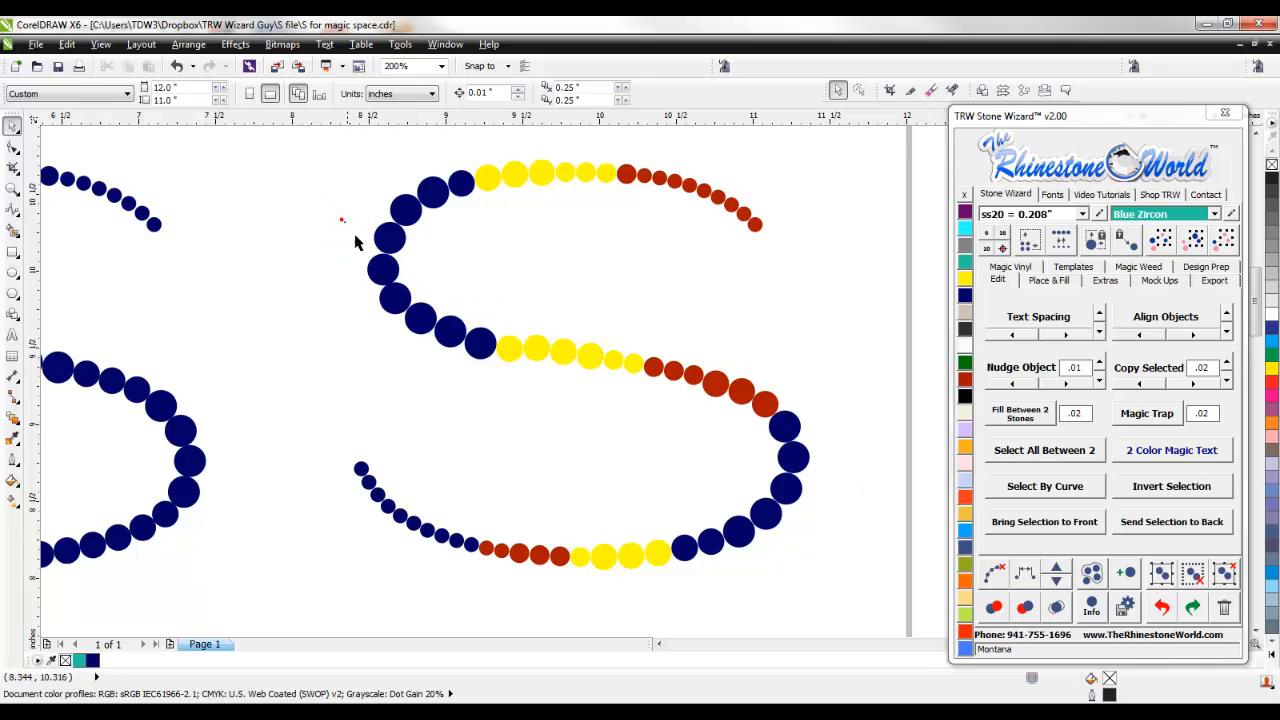
# - Delete three large blue stones and two large red stones at the two ends of the third S's middle stroke
pyautogui.moveTo(341, 219); pyautogui.dragTo(380, 373)
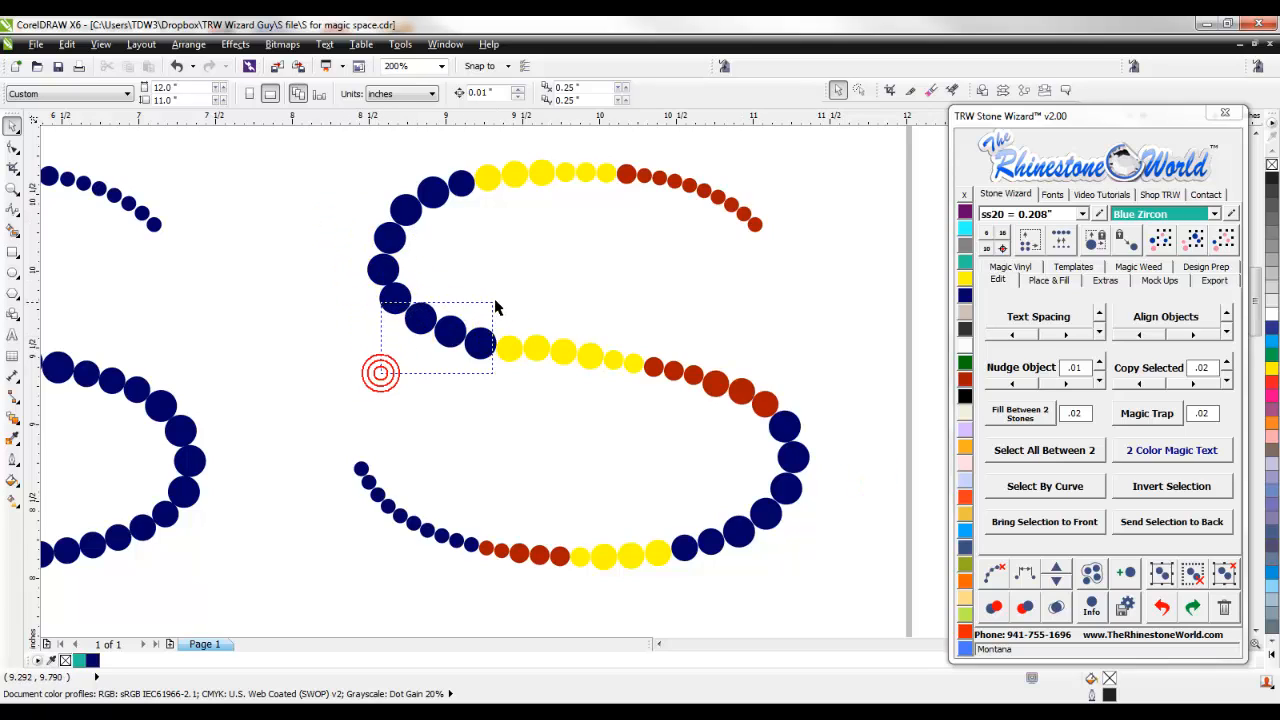
pyautogui.moveTo(497, 307); pyautogui.dragTo(500, 299)
pyautogui.press('Delete')
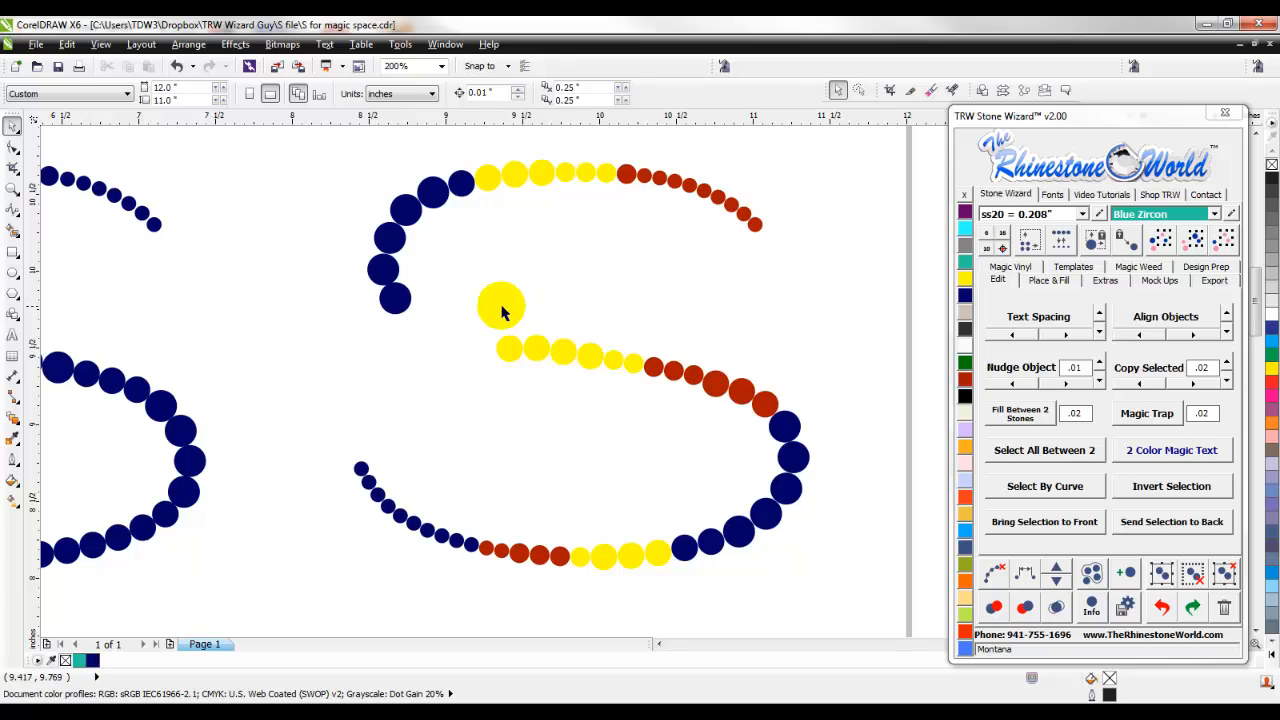
pyautogui.moveTo(582, 386); pyautogui.dragTo(793, 347)
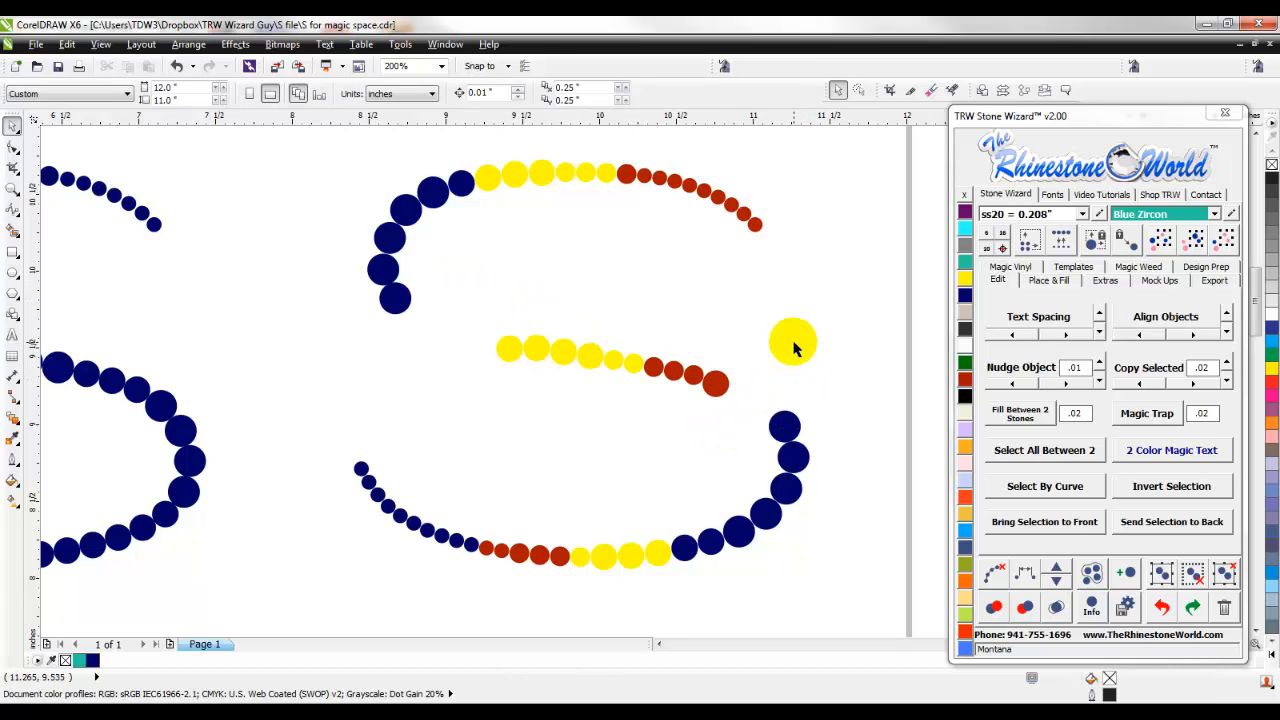
pyautogui.moveTo(840, 236); pyautogui.dragTo(796, 329)
pyautogui.moveTo(857, 156); pyautogui.dragTo(571, 256)
pyautogui.click(613, 256)
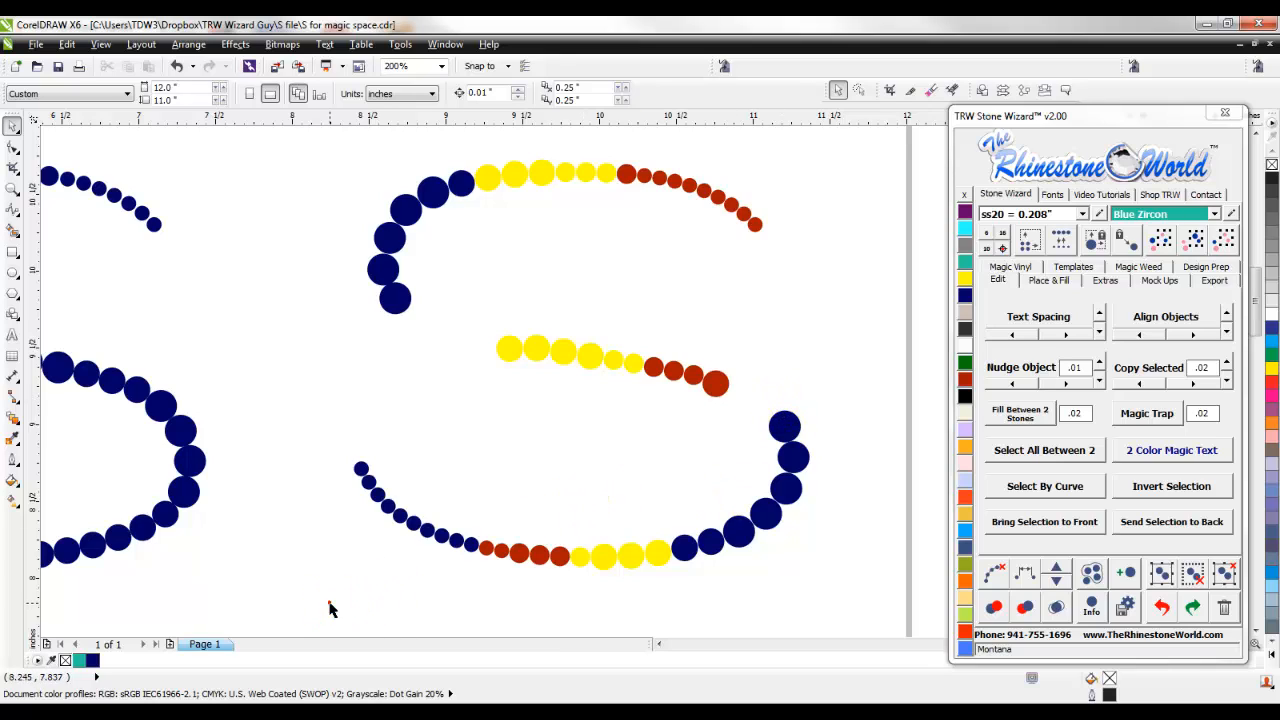
# - Re-space the third S's lower curve stones from the lower end stone up to the large red stone on the middle stroke
pyautogui.moveTo(330, 606); pyautogui.dragTo(866, 391)
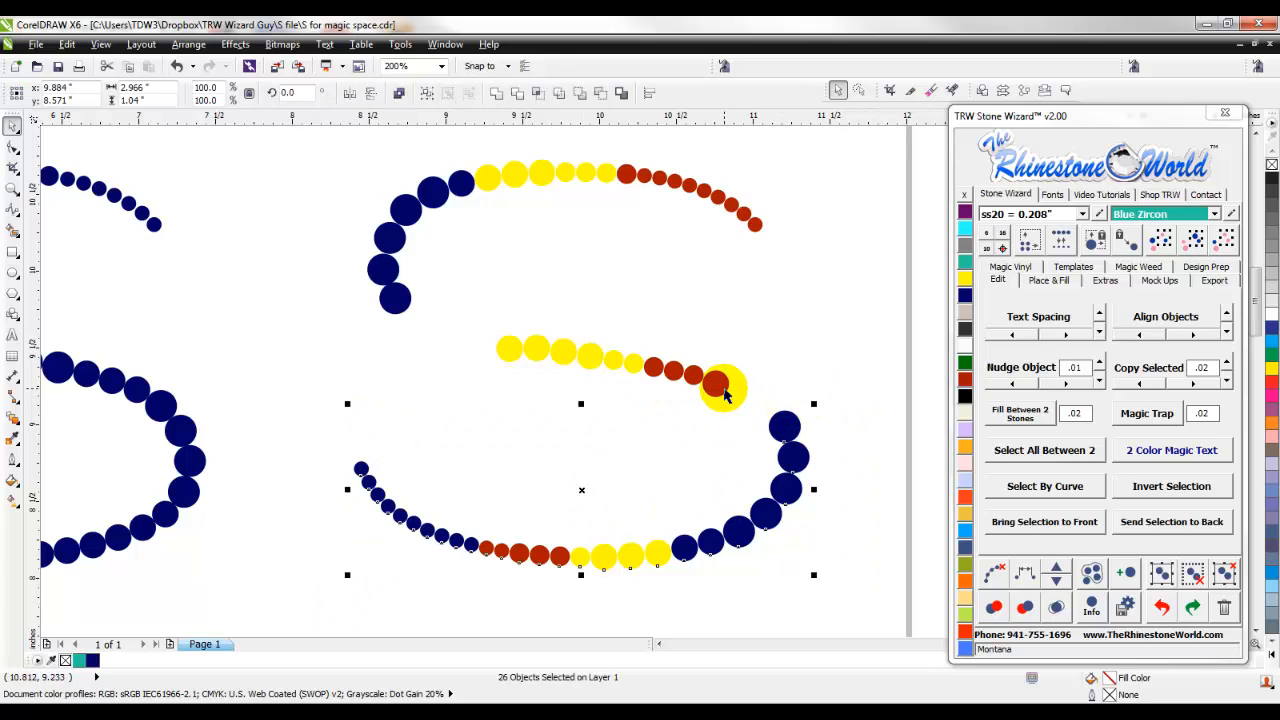
pyautogui.keyDown('shift'); pyautogui.click(721, 380); pyautogui.keyUp('shift')
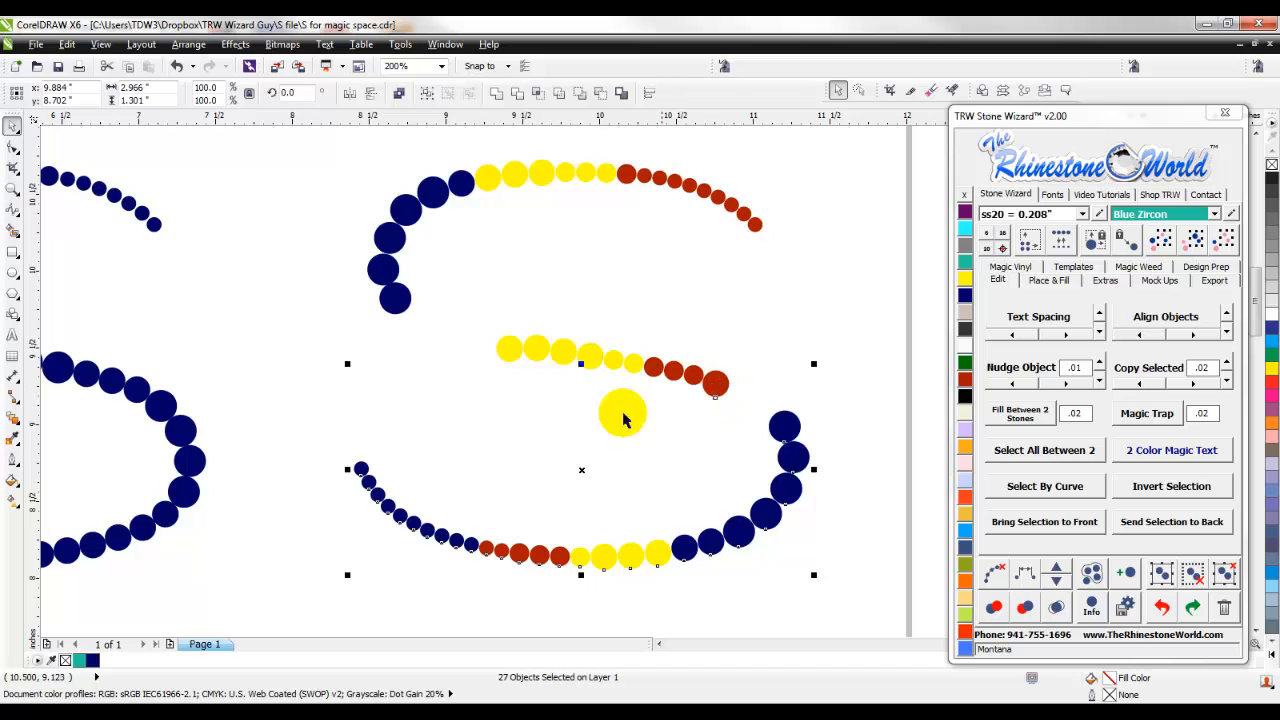
pyautogui.keyDown('shift'); pyautogui.click(361, 467); pyautogui.keyUp('shift')
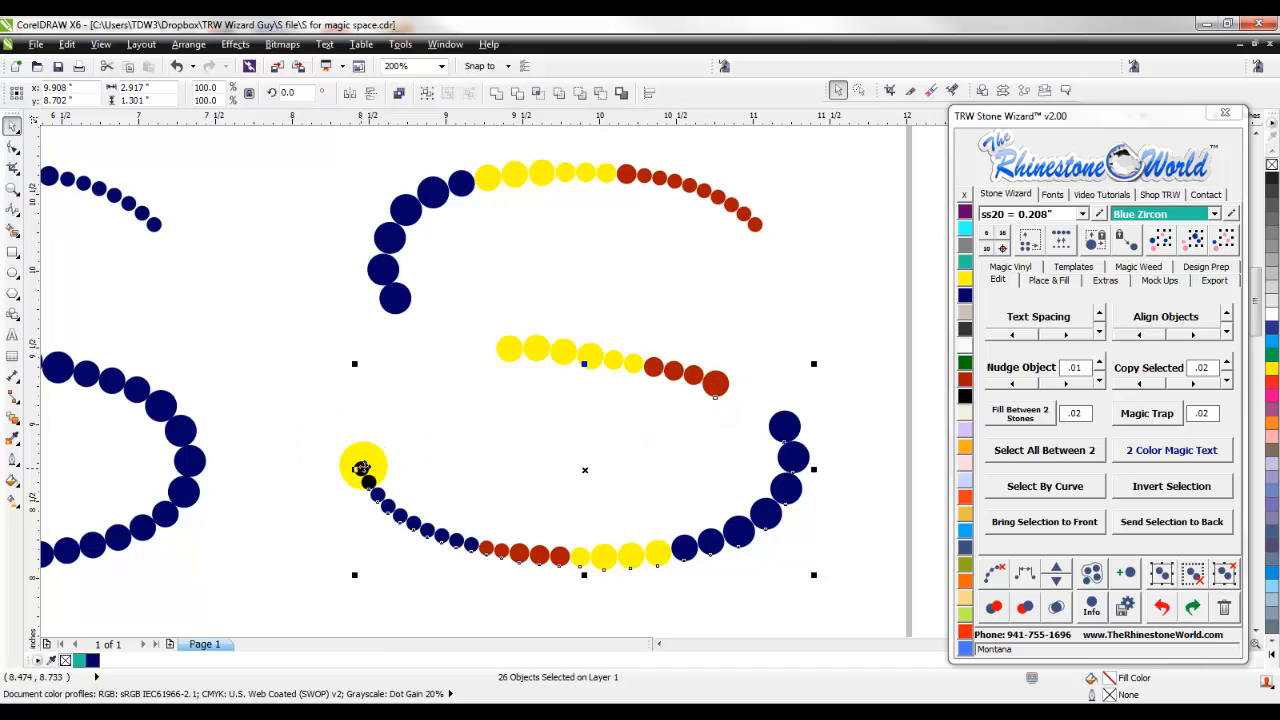
pyautogui.click(1025, 572)
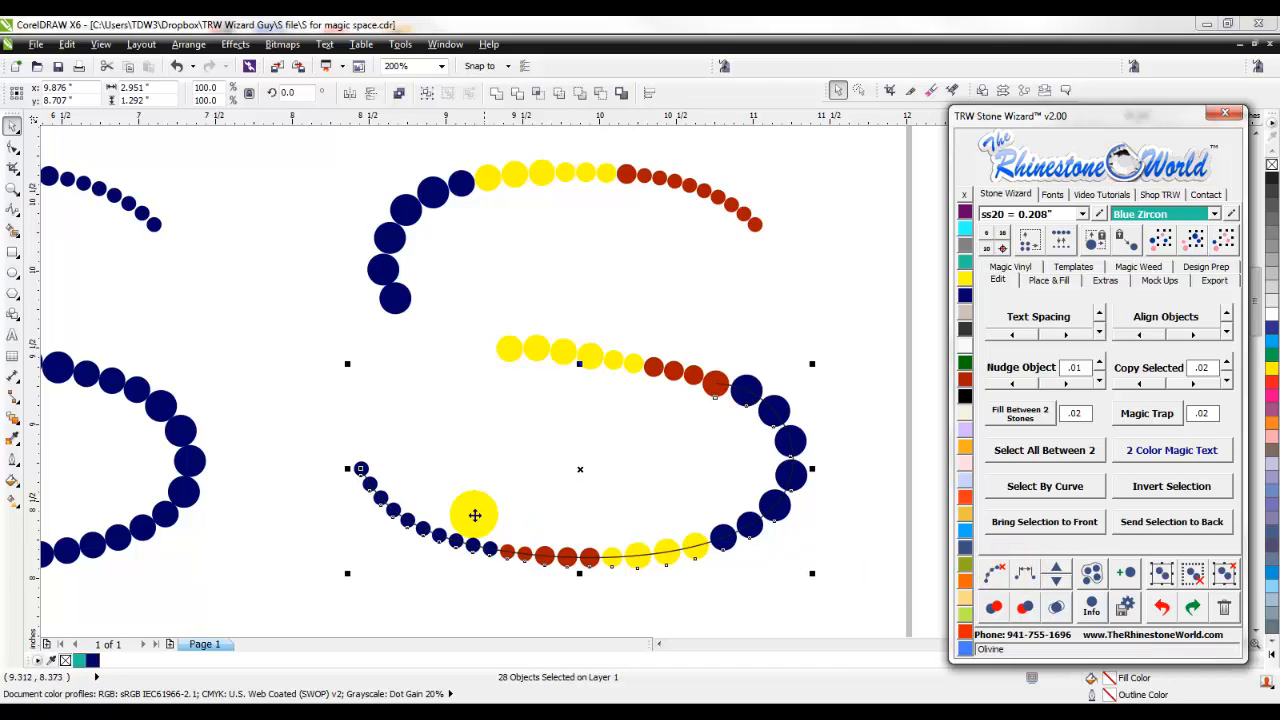
# - Add three stones one at a time to the third S's lower curve, remove the last one again, and clear the path
pyautogui.click(1058, 574)
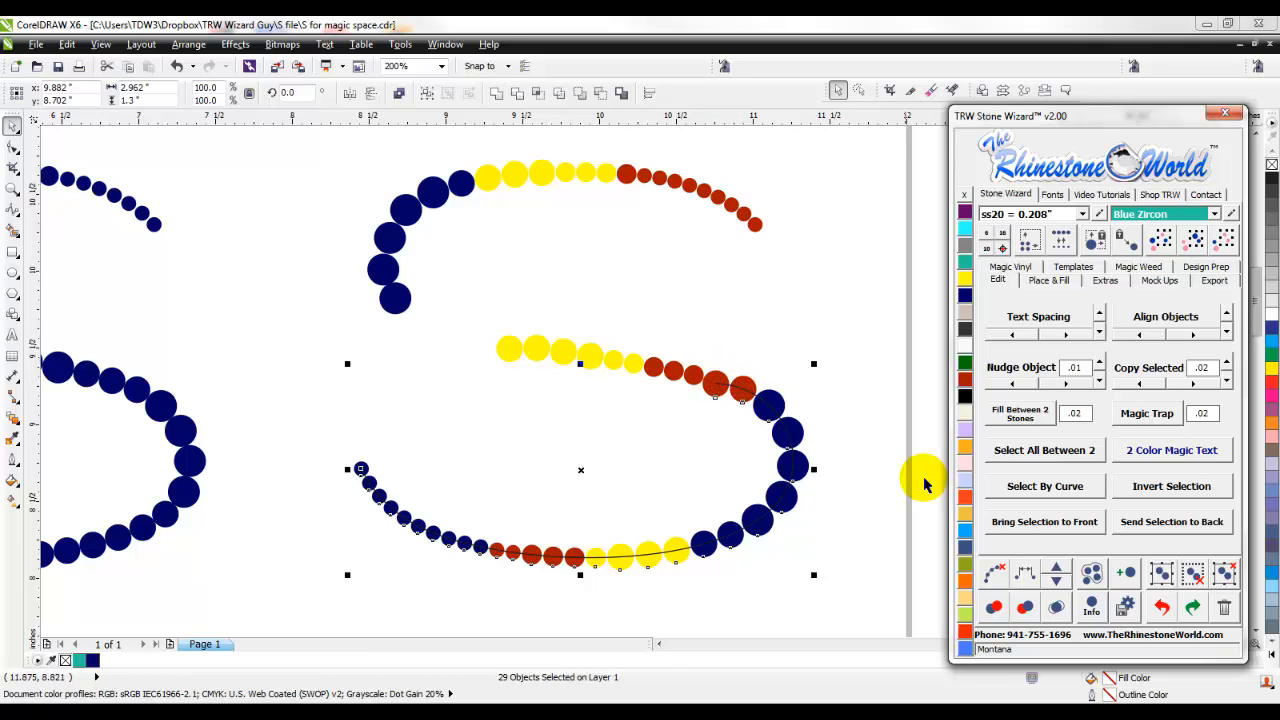
pyautogui.click(1060, 570)
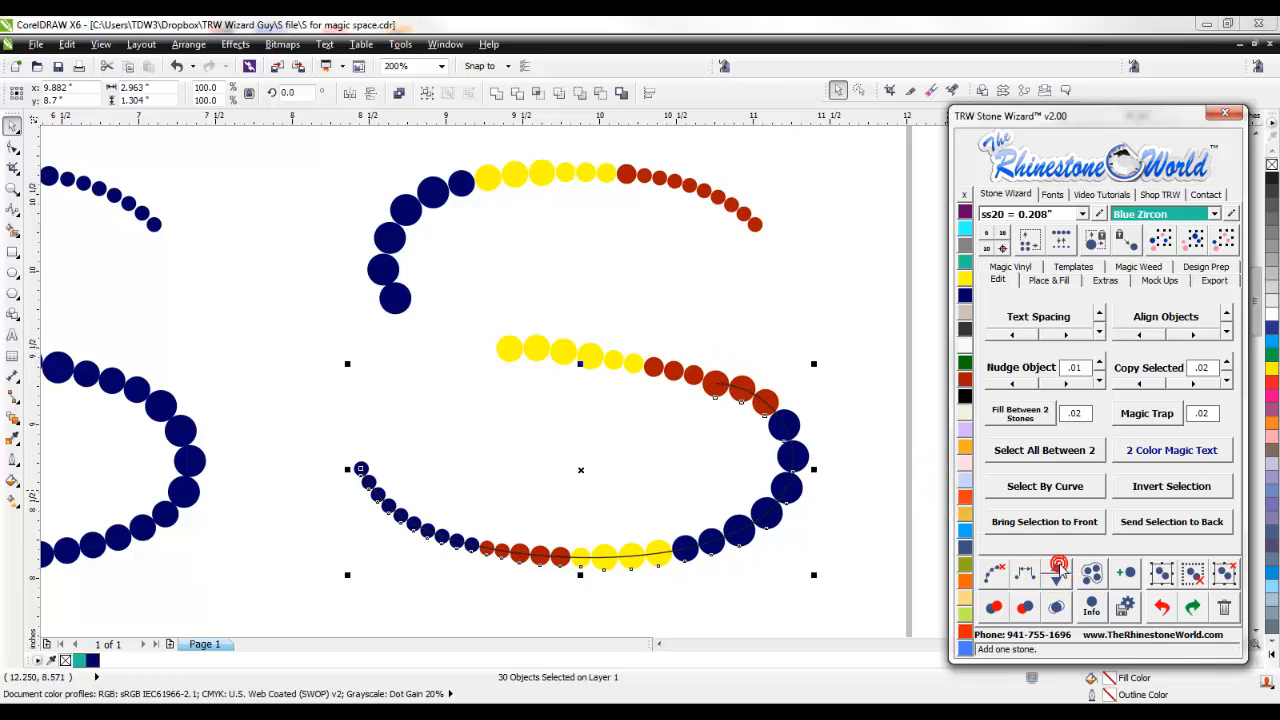
pyautogui.click(1060, 570)
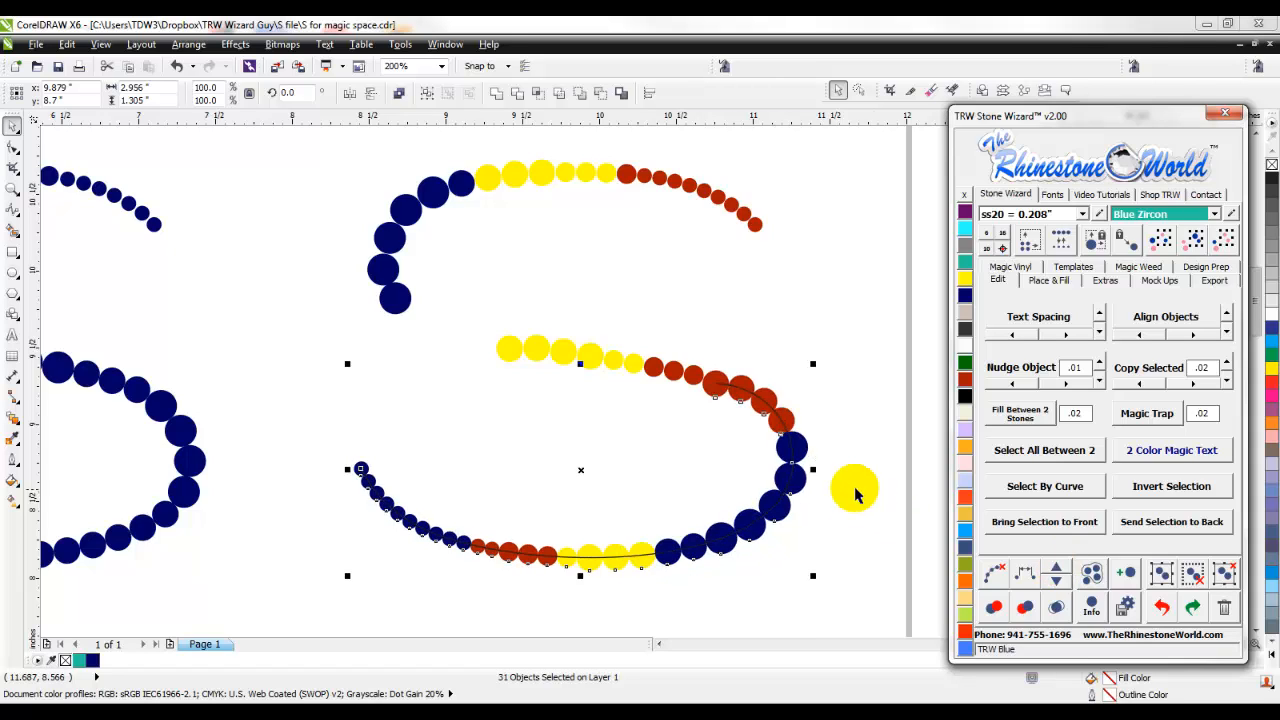
pyautogui.click(1054, 583)
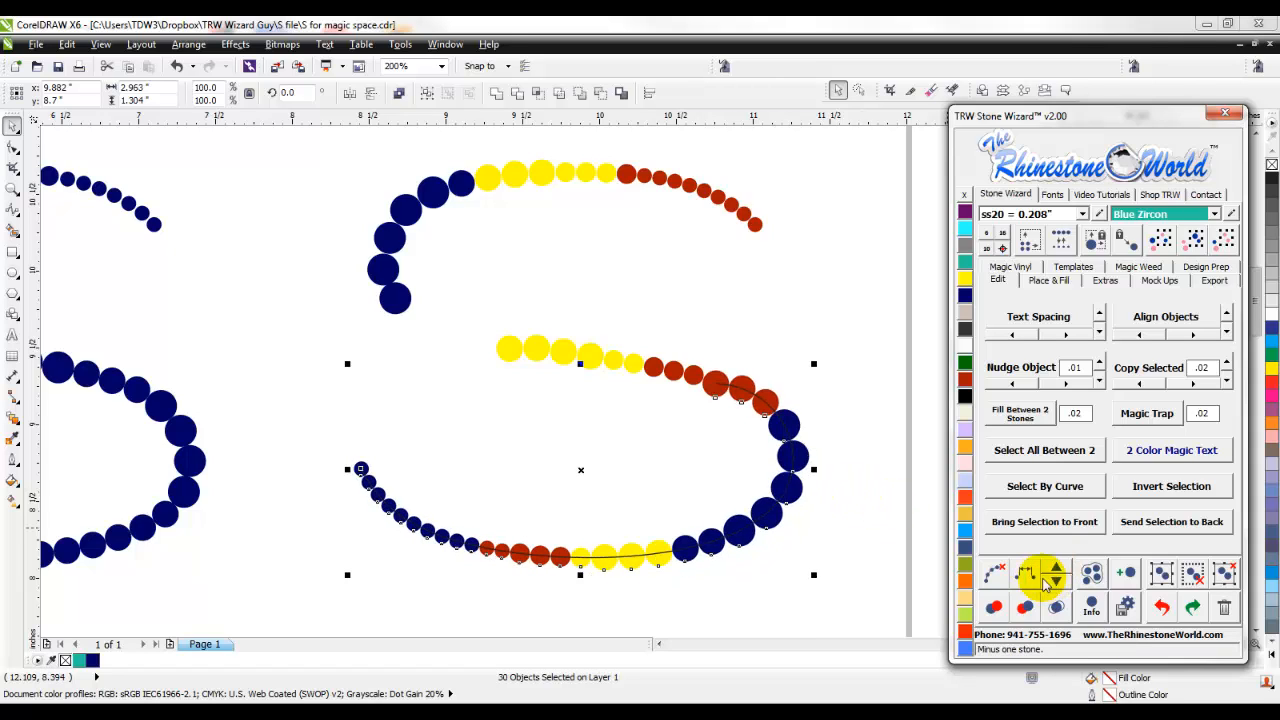
pyautogui.click(993, 573)
pyautogui.click(884, 530)
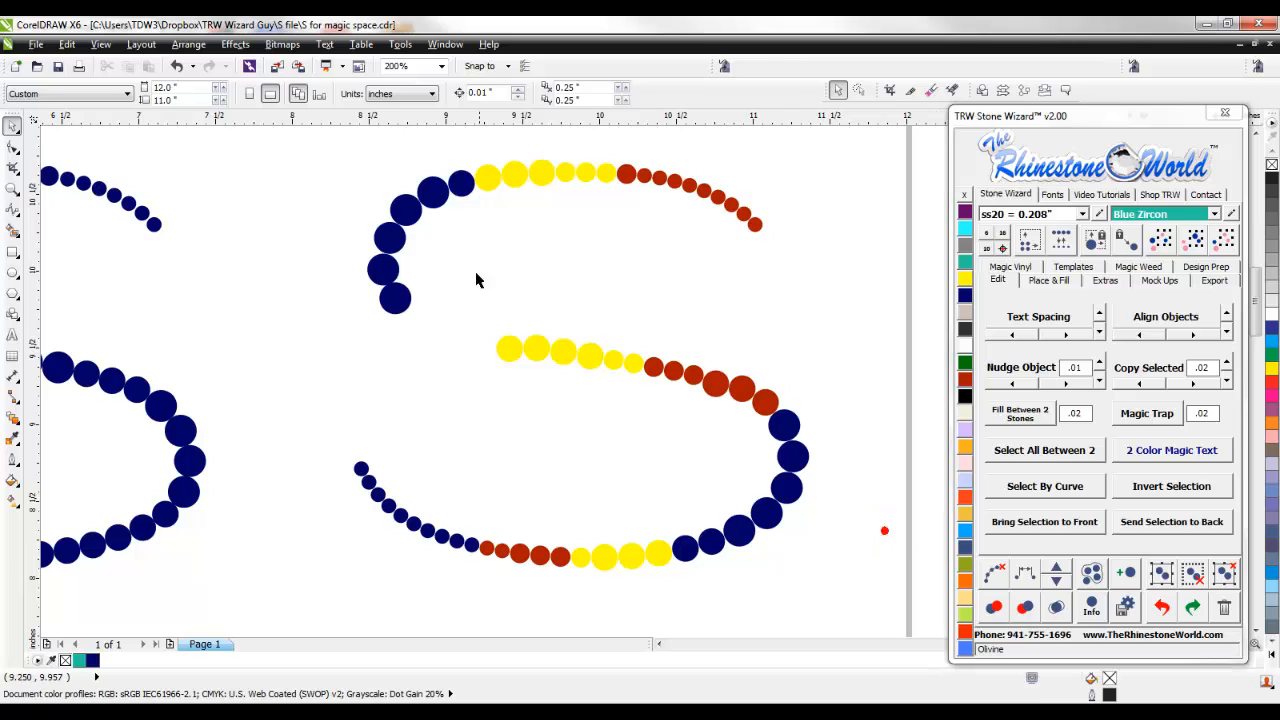
# - Re-space the third S's upper curve stones from the first yellow stone of the middle stroke to the upper end stone
pyautogui.moveTo(788, 143); pyautogui.dragTo(502, 367)
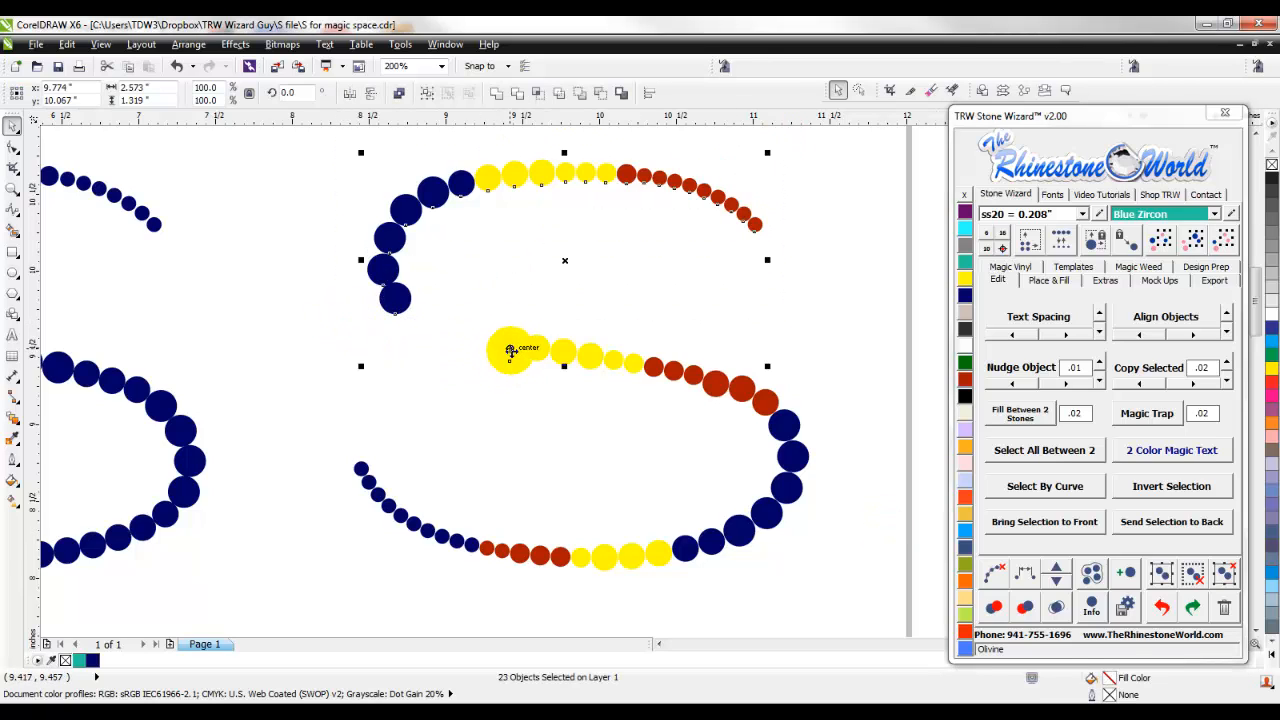
pyautogui.moveTo(513, 352); pyautogui.dragTo(756, 223)
pyautogui.click(1022, 572)
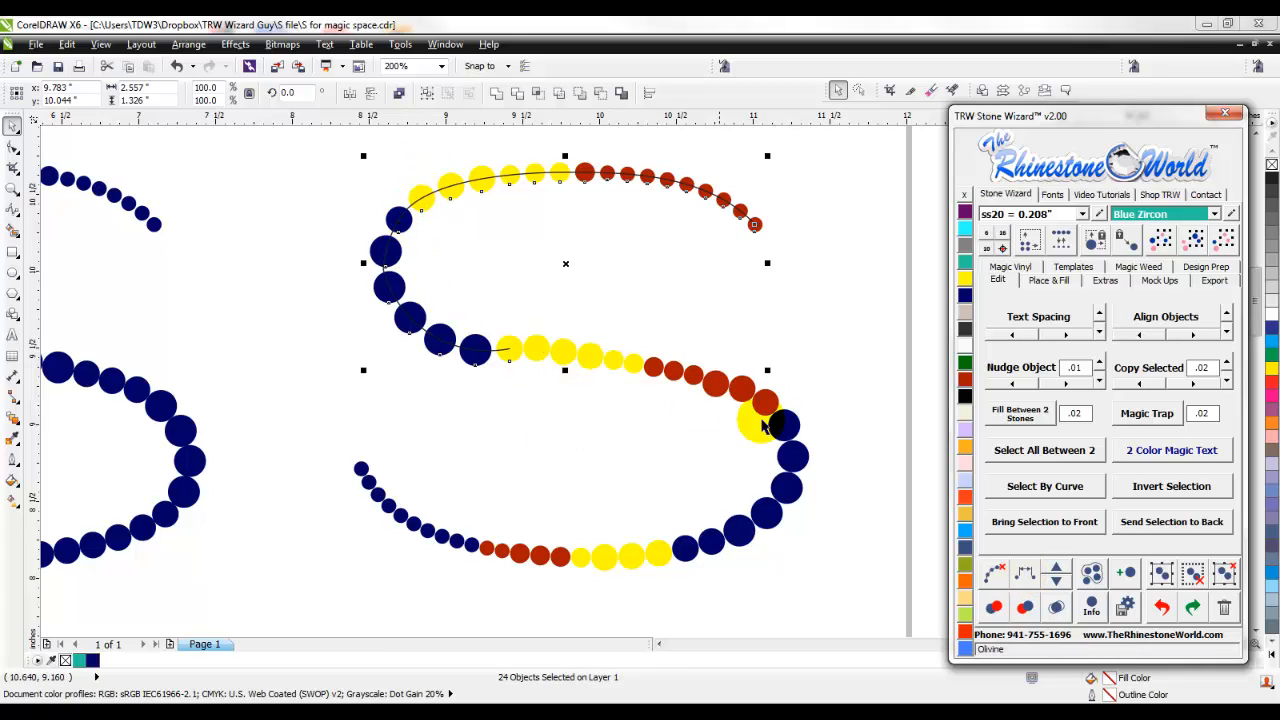
# - Add four stones one at a time to the third S's upper curve, and clear the path from its stones
pyautogui.click(1058, 568)
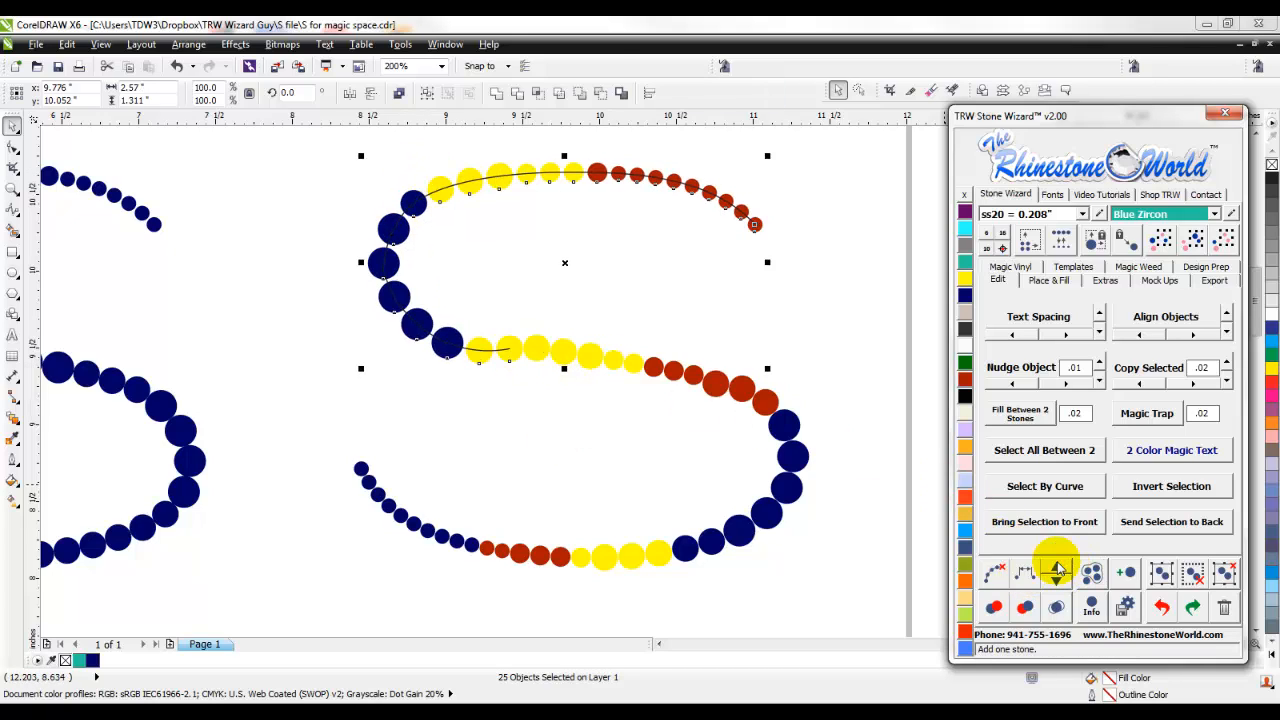
pyautogui.click(1058, 568)
pyautogui.click(1058, 568)
pyautogui.click(1058, 568)
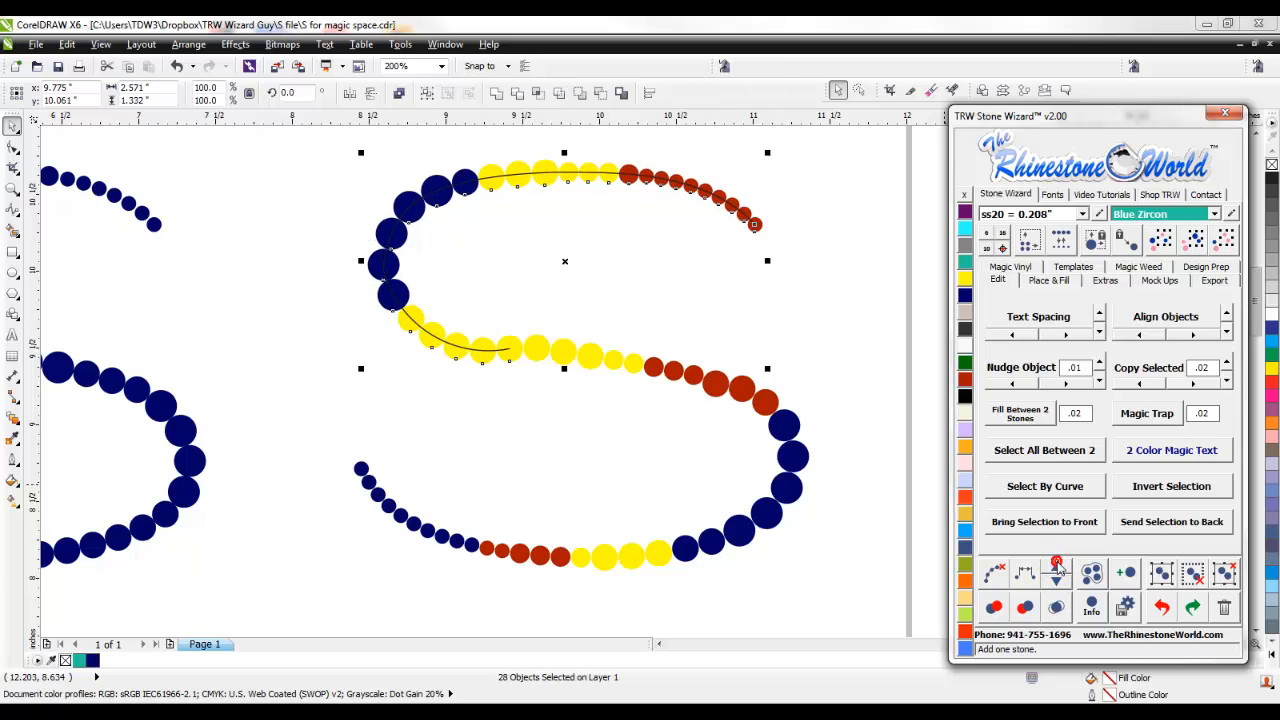
pyautogui.click(997, 574)
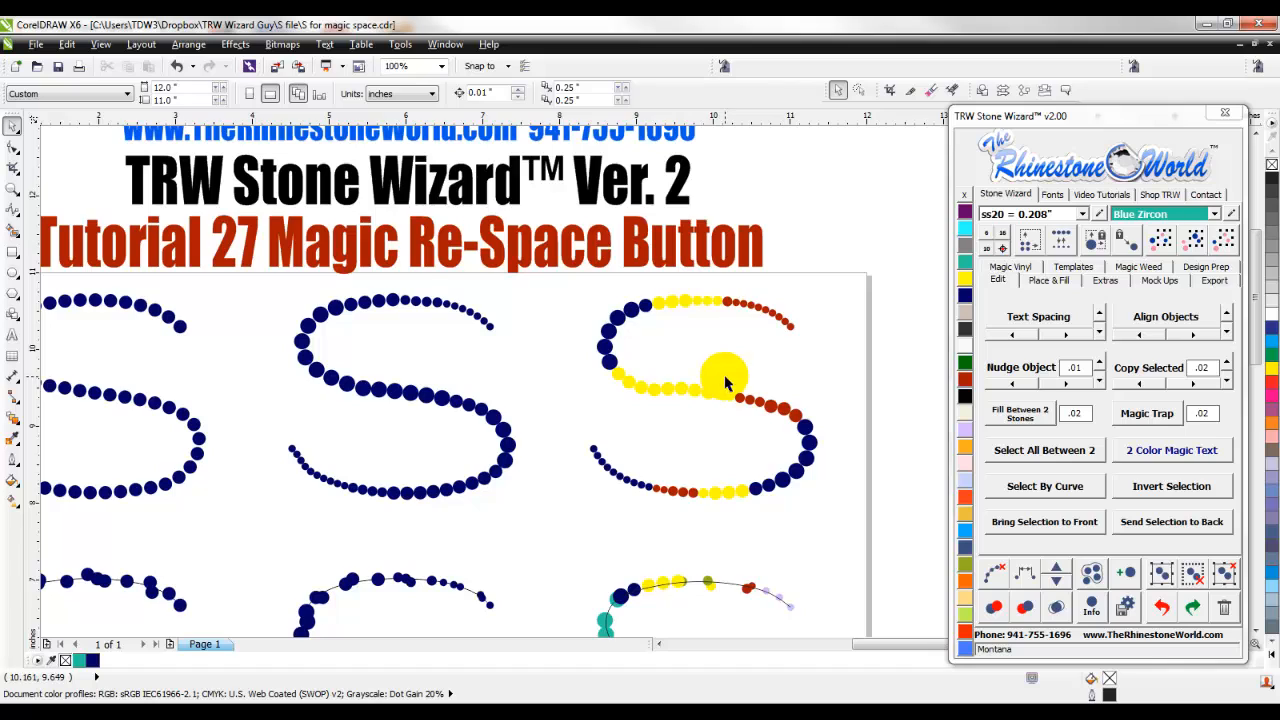
# - Delete the S-shaped path line running through the unevenly spaced stones of the second row's first S
pyautogui.scroll(-2, 725, 383)
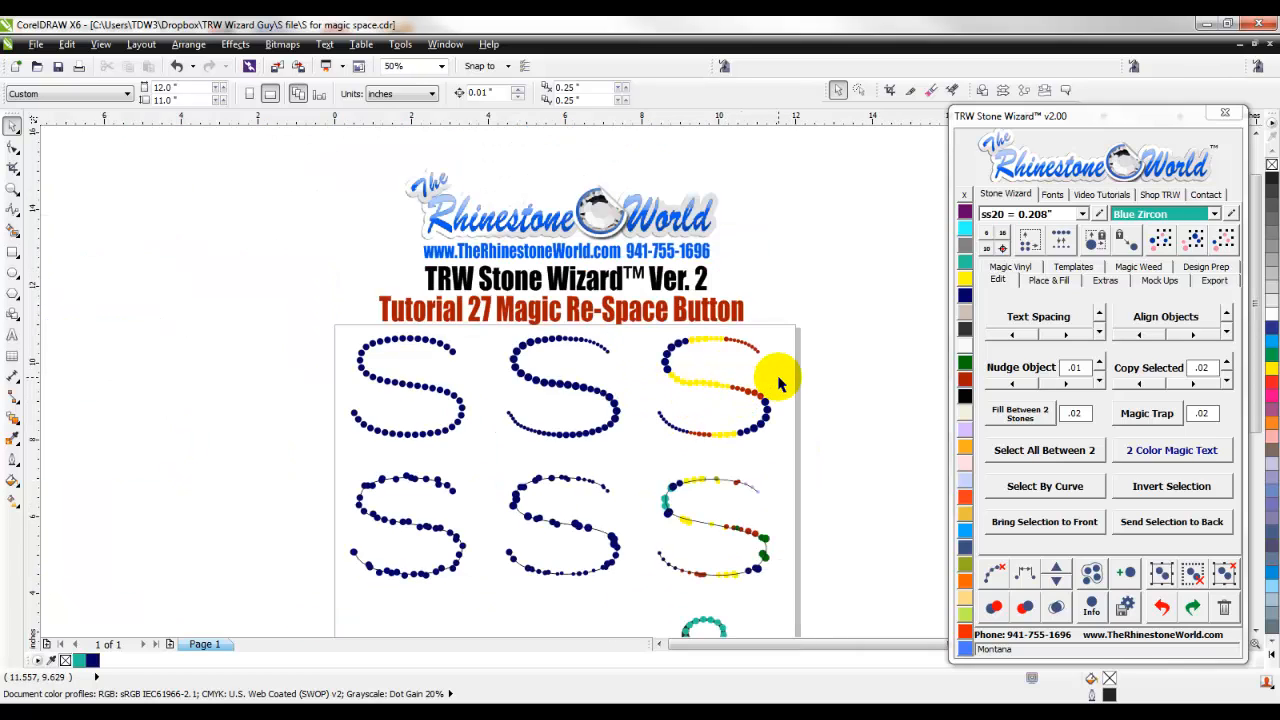
pyautogui.scroll(-1, 614, 423)
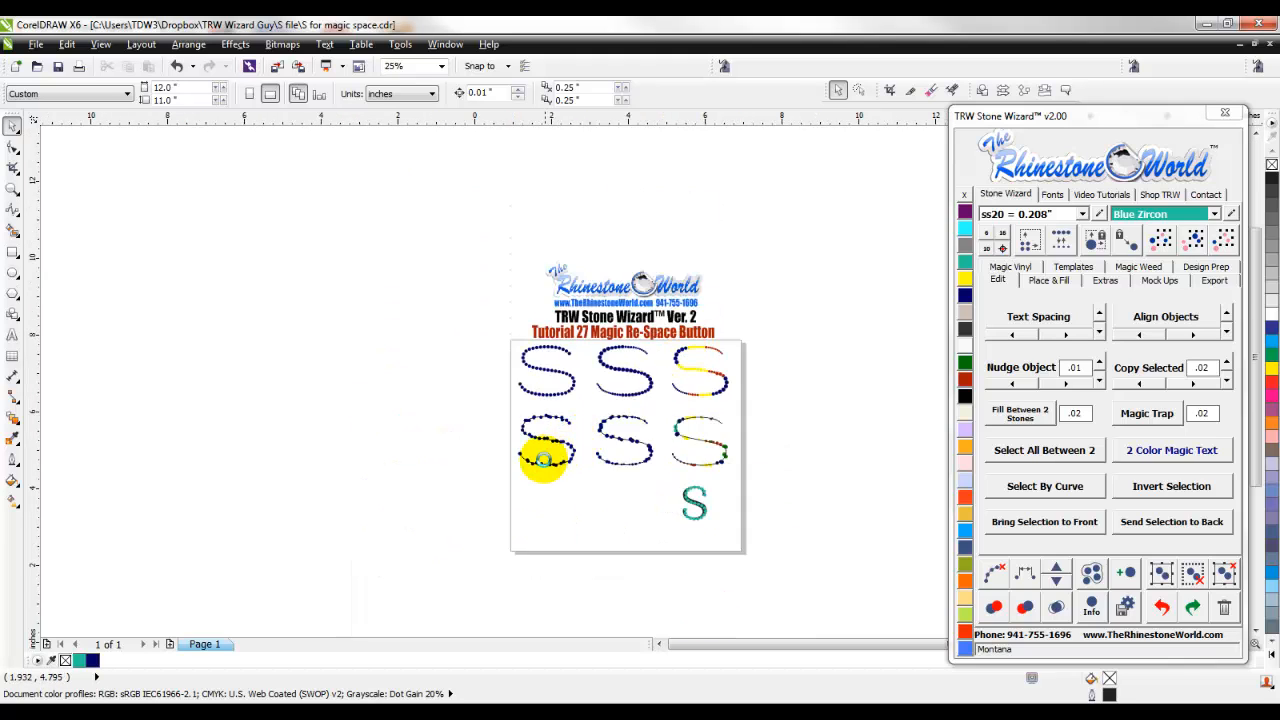
pyautogui.scroll(3, 545, 466)
pyautogui.scroll(1, 538, 445)
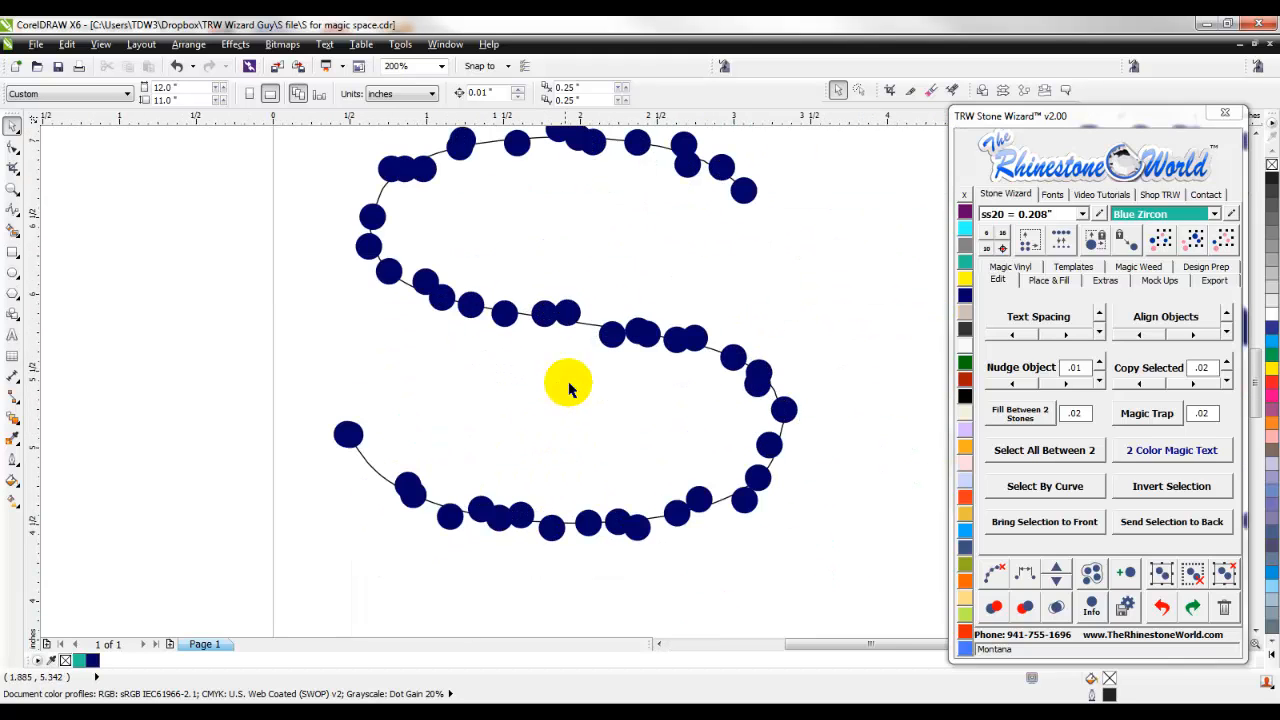
pyautogui.click(590, 328)
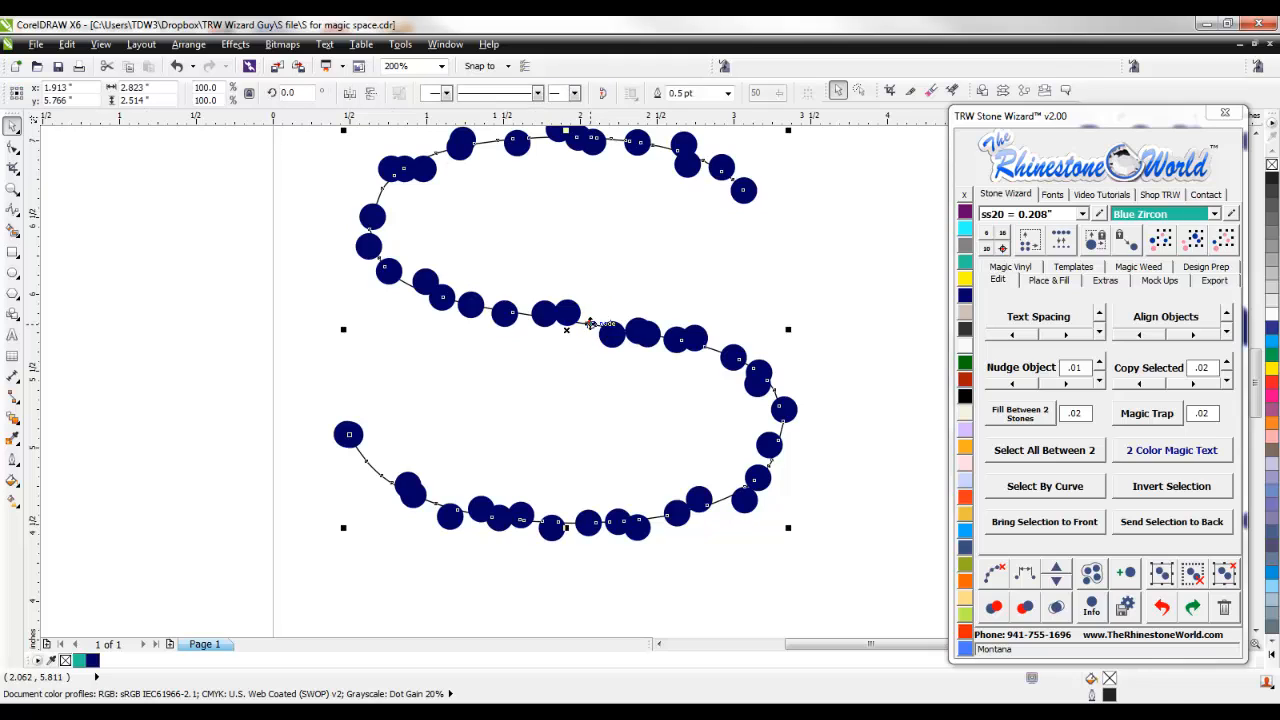
pyautogui.press('Delete')
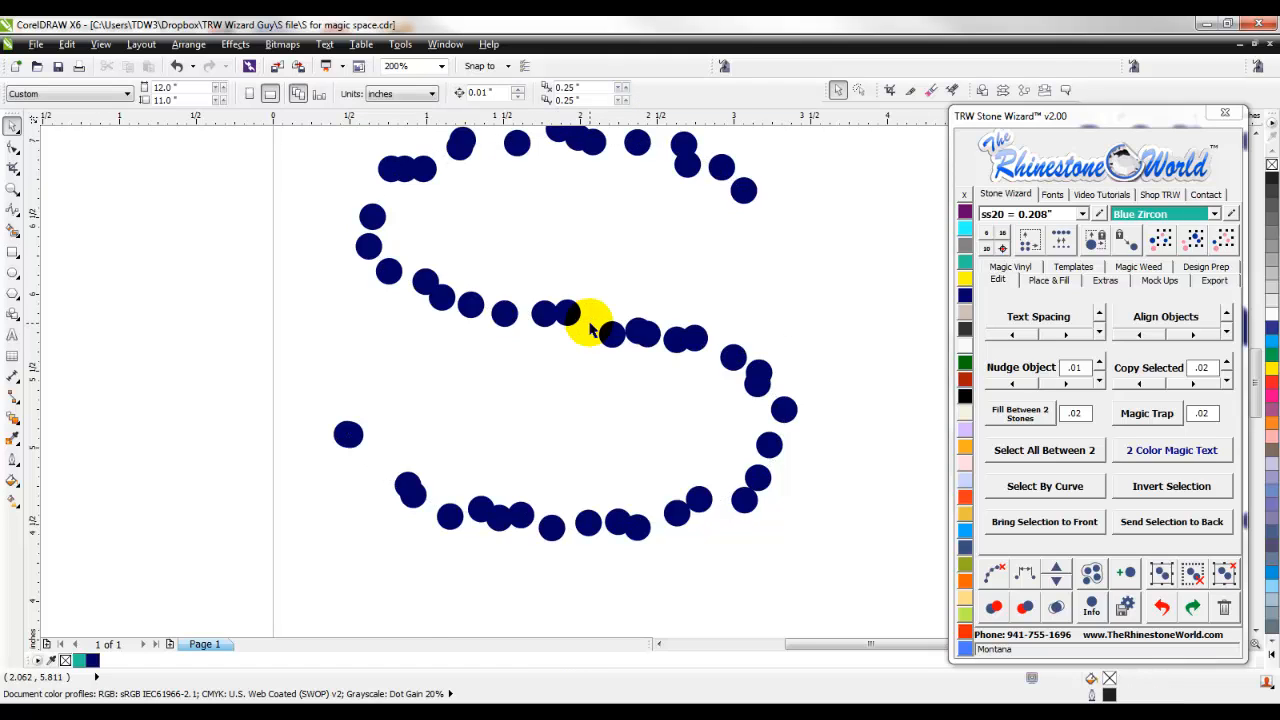
# - Draw a B-Spline curve through the second row's first S, from its lower end stone to its upper end stone
pyautogui.scroll(-2, 588, 322)
pyautogui.scroll(2, 594, 271)
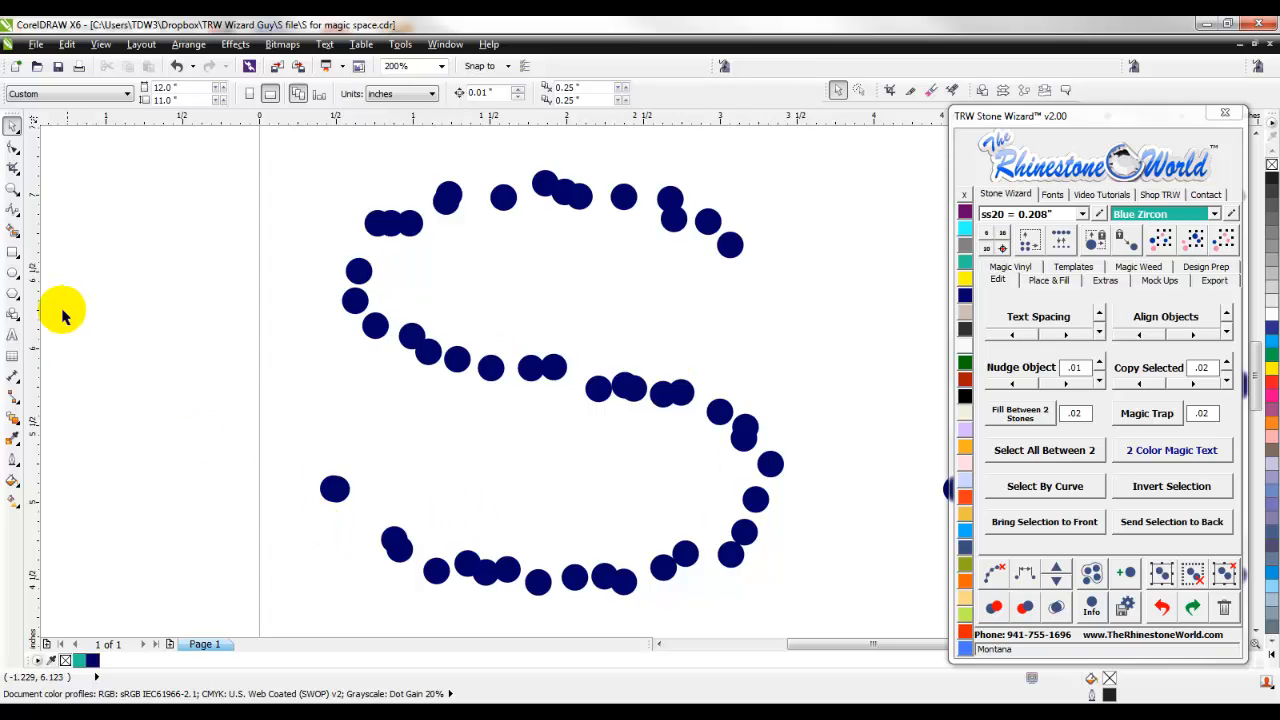
pyautogui.click(13, 207)
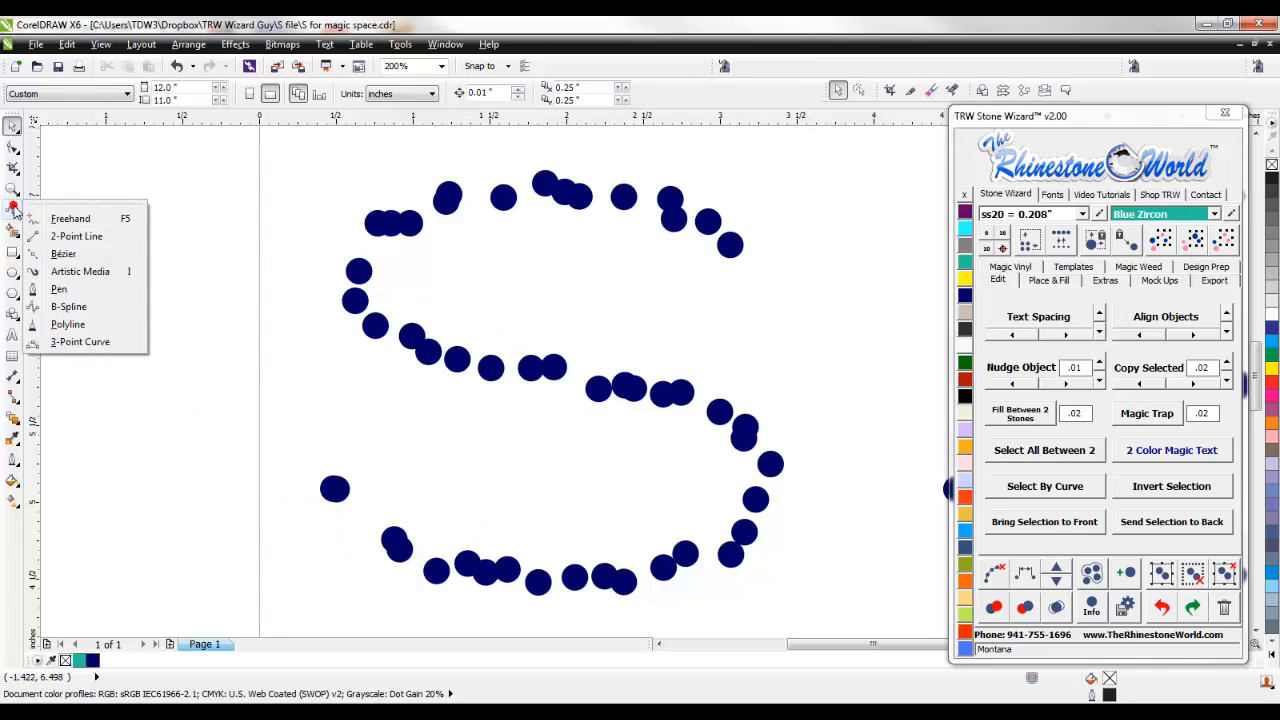
pyautogui.click(80, 306)
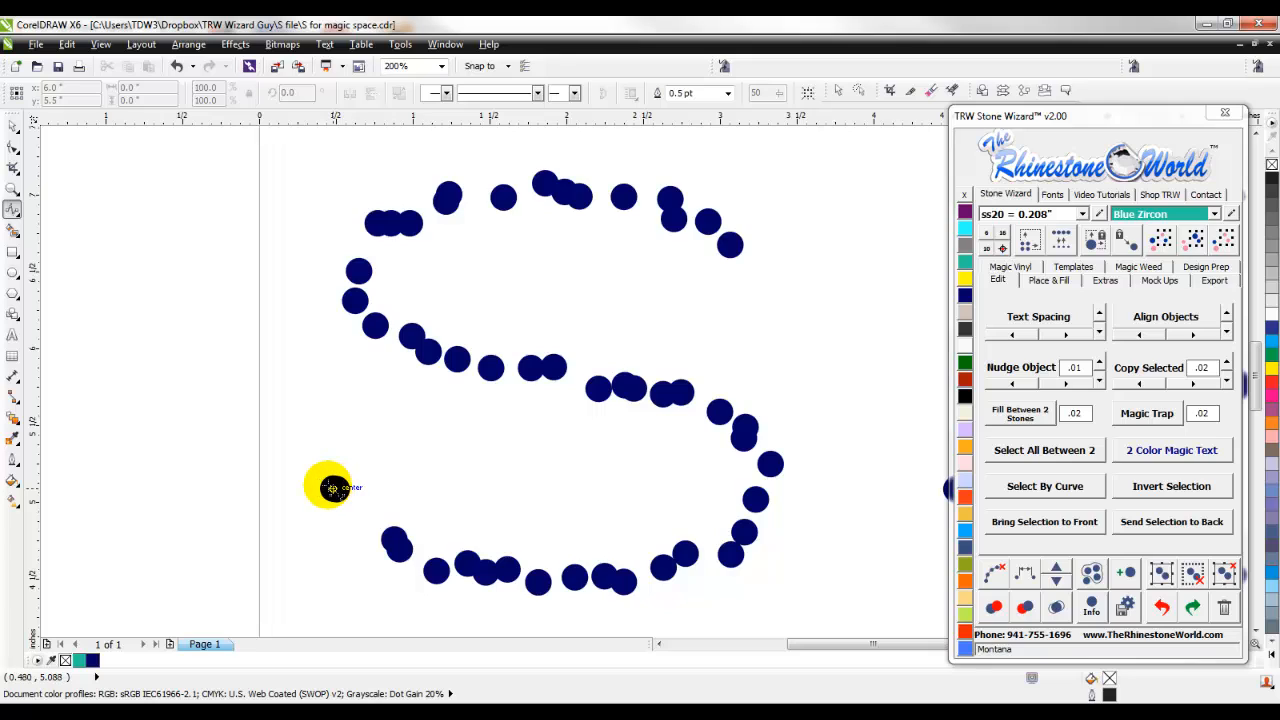
pyautogui.click(332, 488)
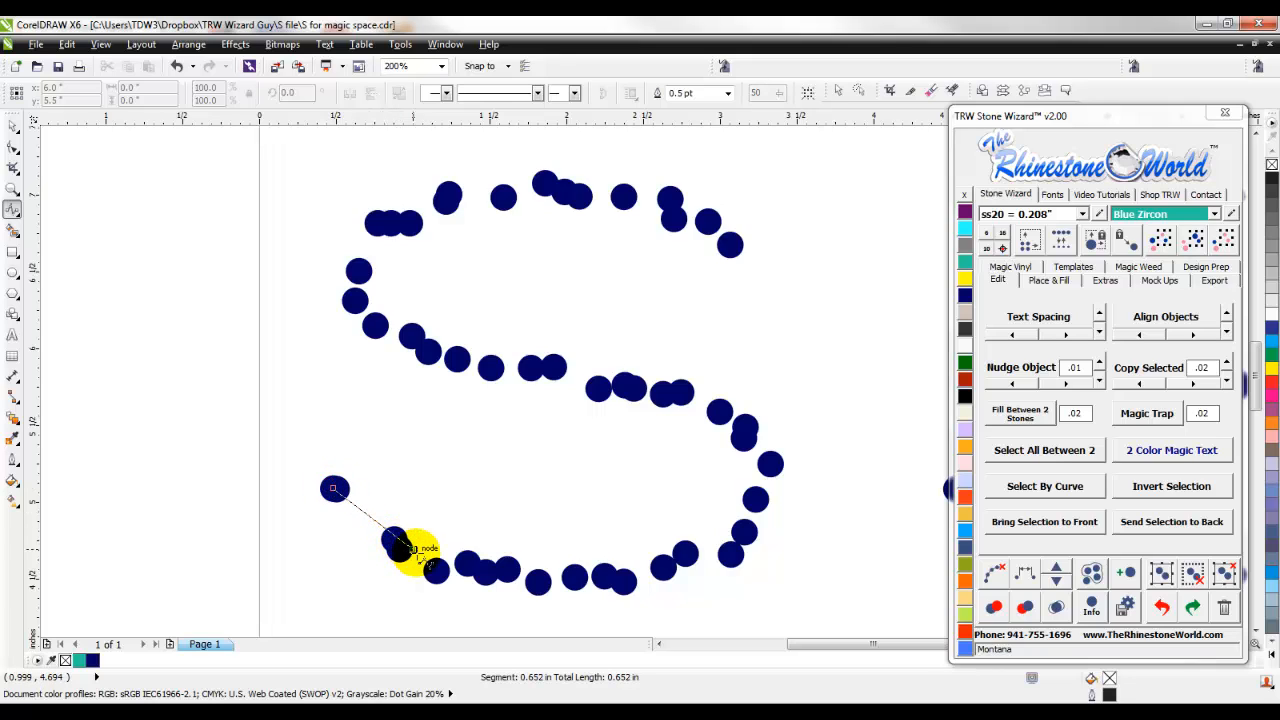
pyautogui.click(412, 548)
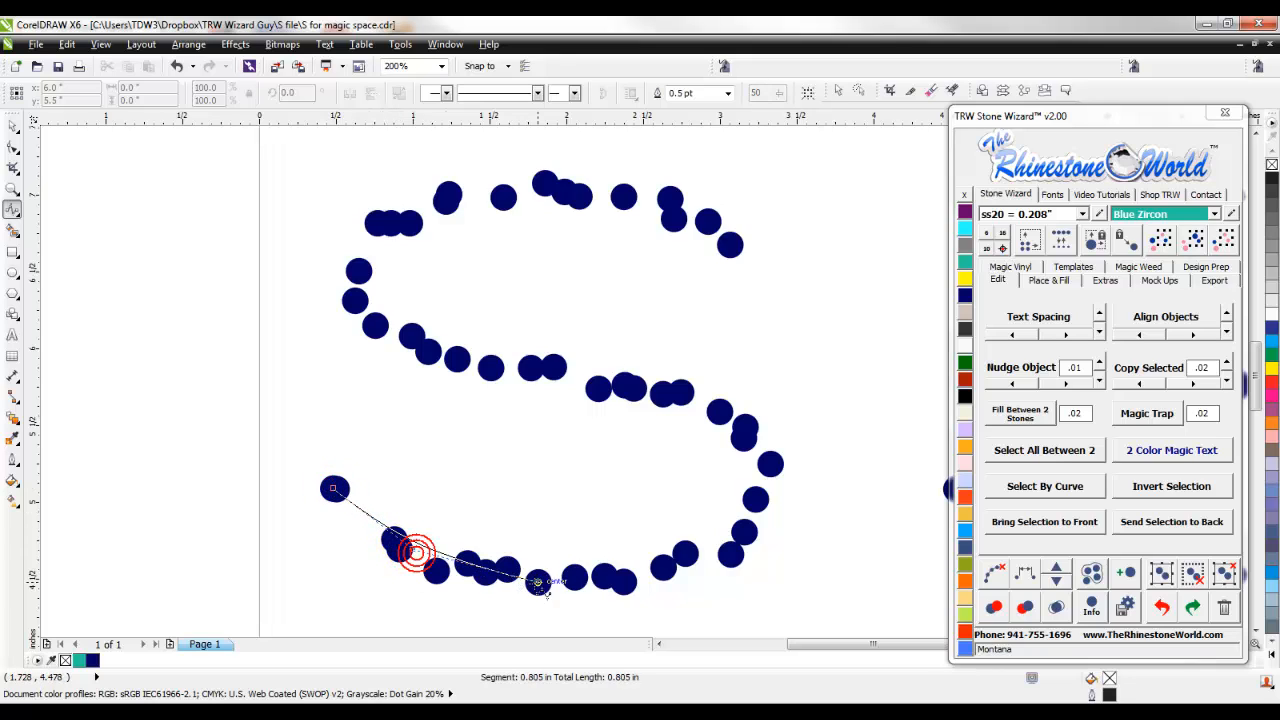
pyautogui.click(745, 549)
pyautogui.click(772, 503)
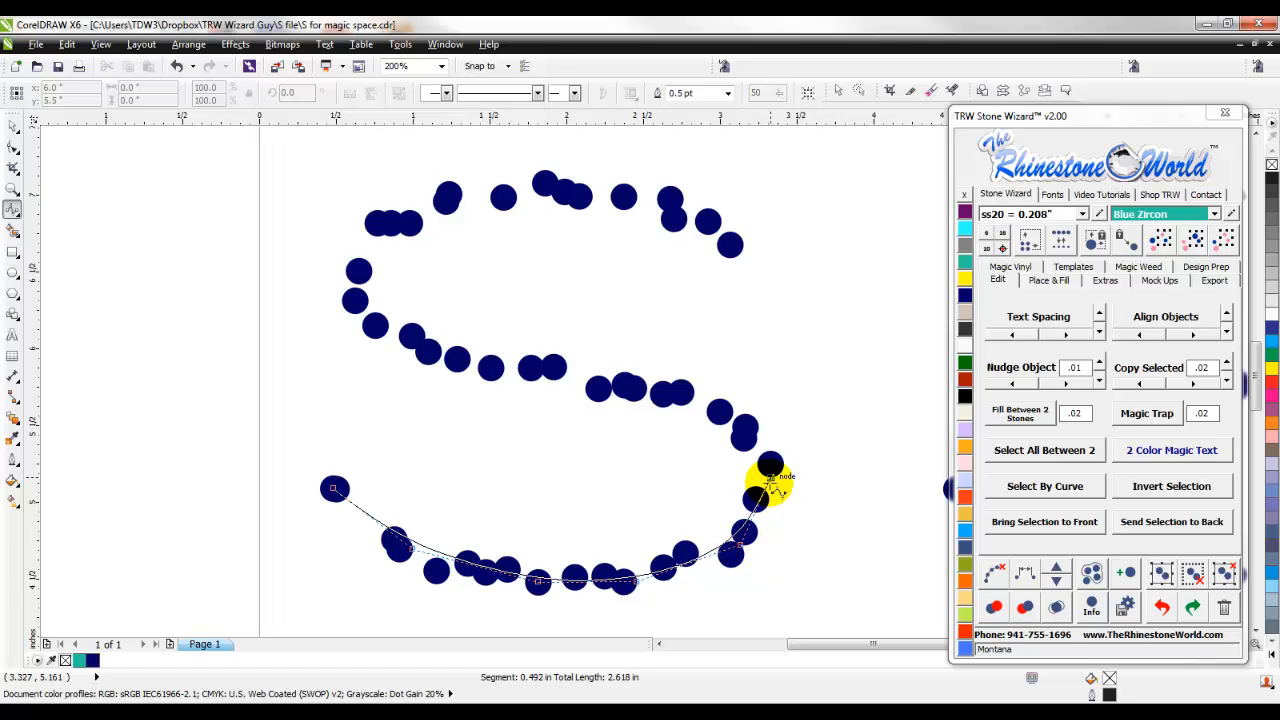
pyautogui.click(770, 480)
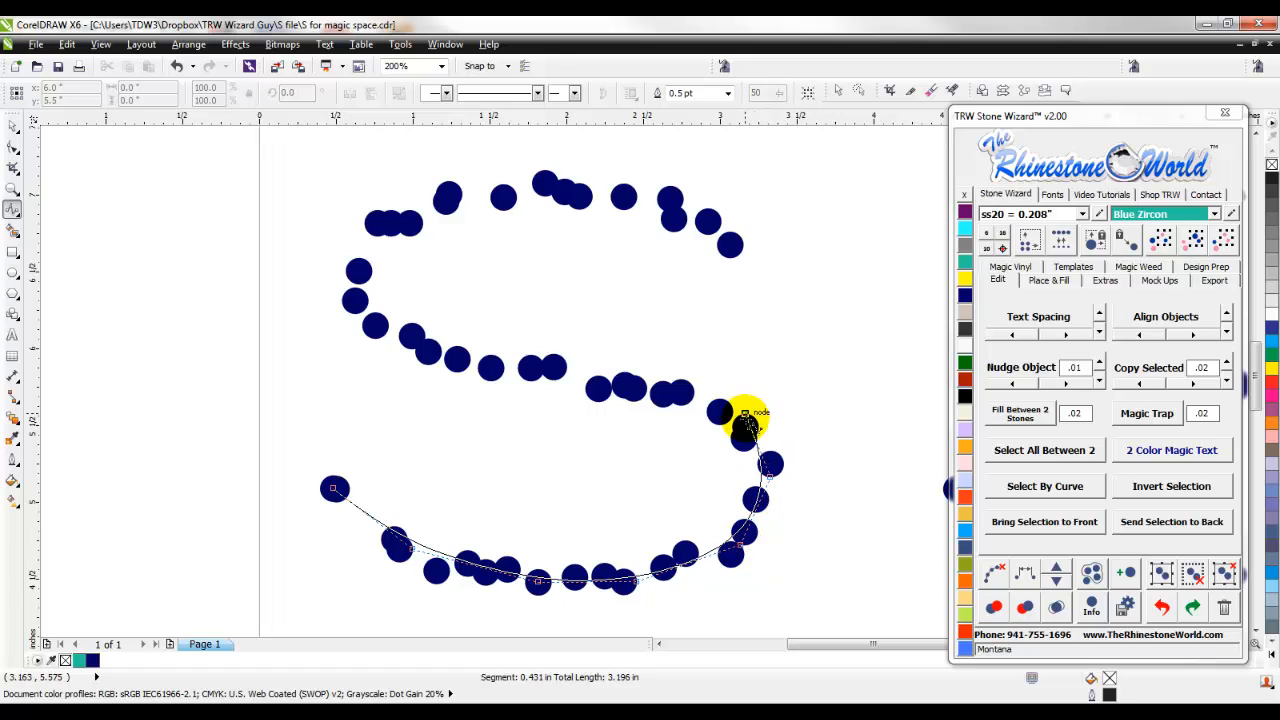
pyautogui.click(646, 390)
pyautogui.click(490, 367)
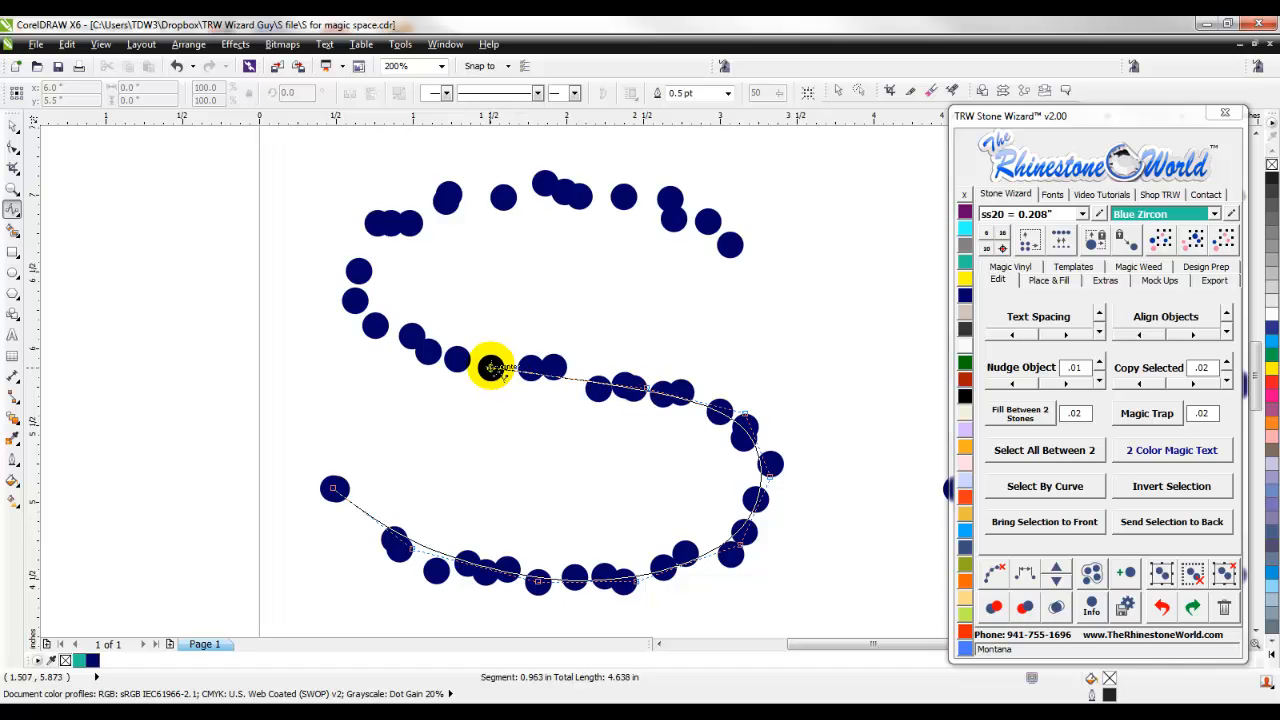
pyautogui.click(342, 300)
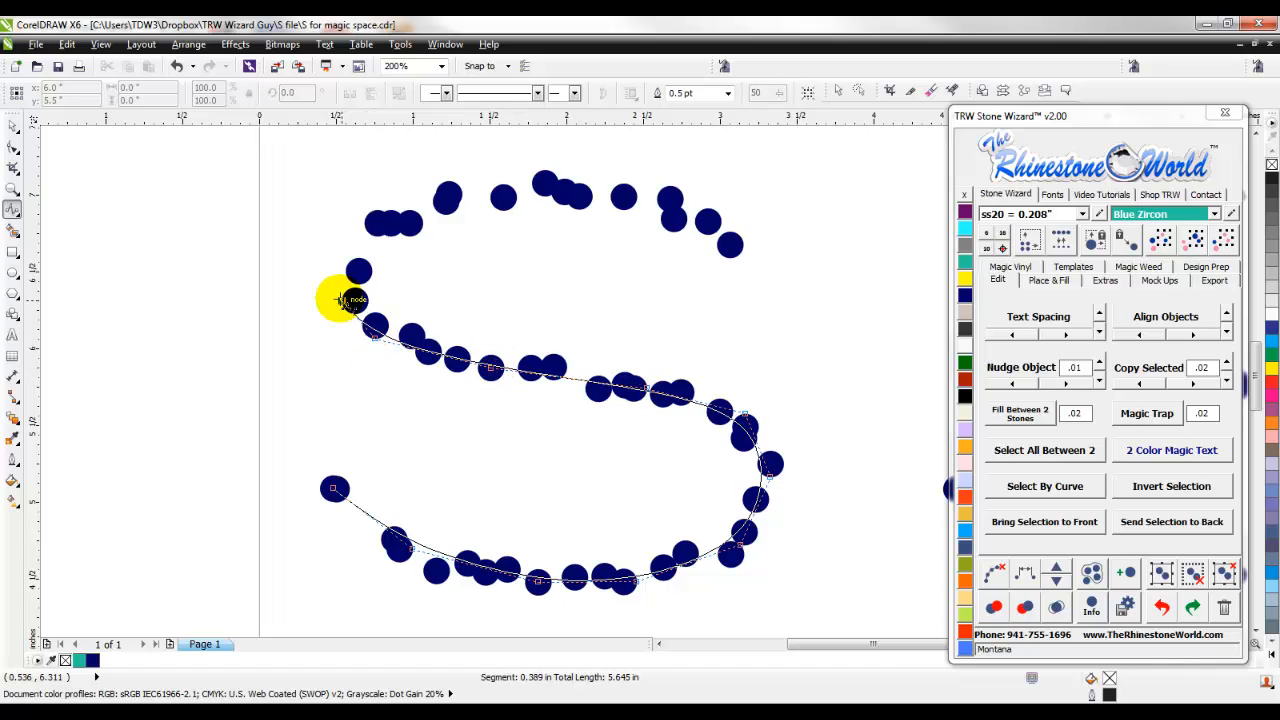
pyautogui.click(377, 221)
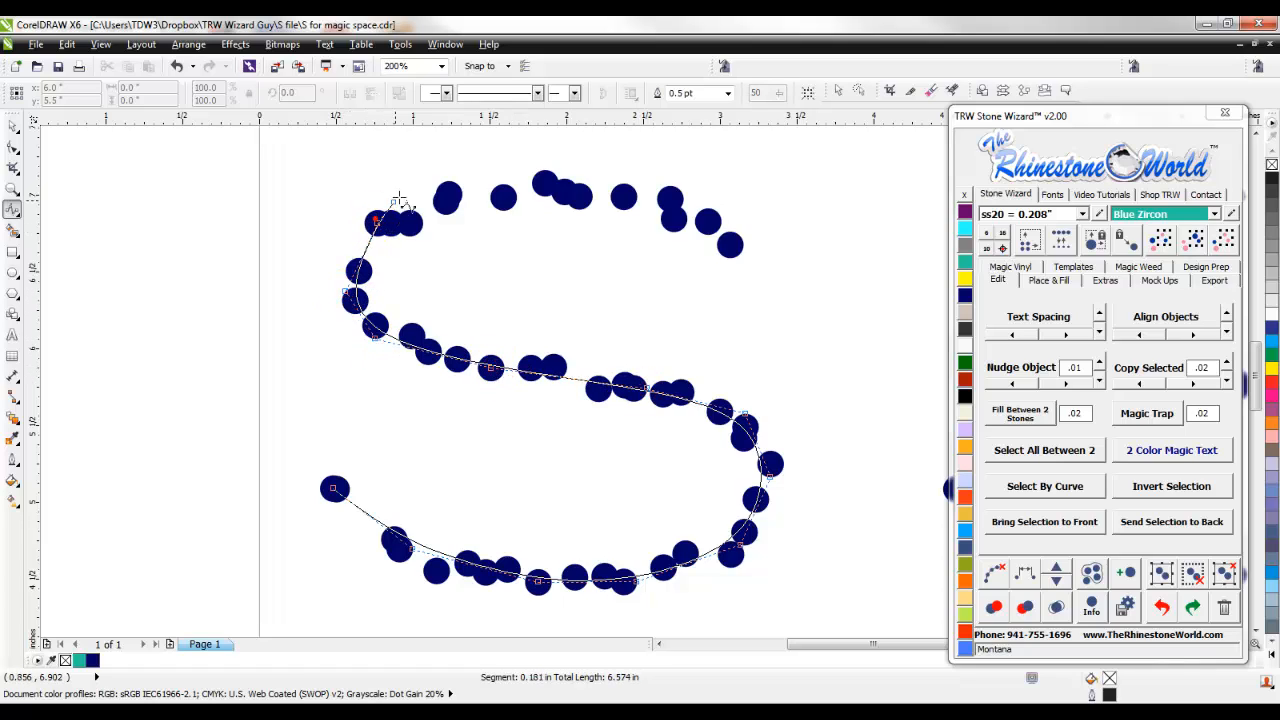
pyautogui.click(446, 189)
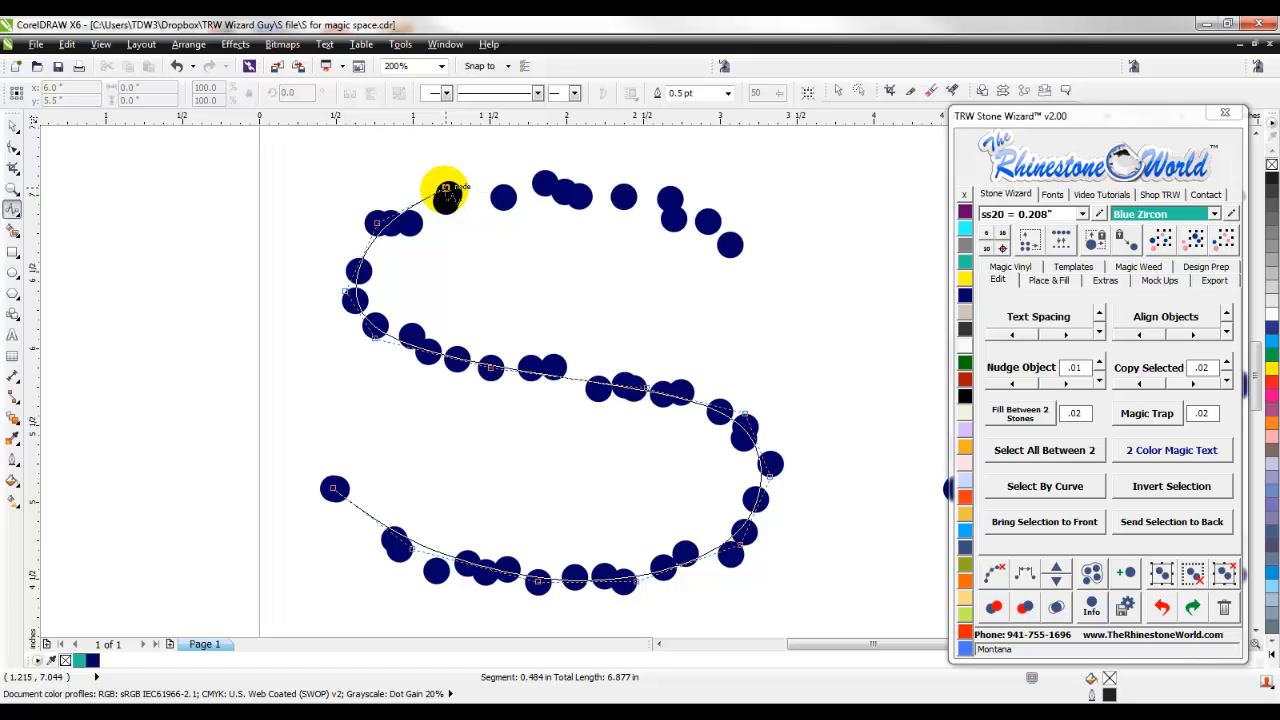
pyautogui.click(569, 187)
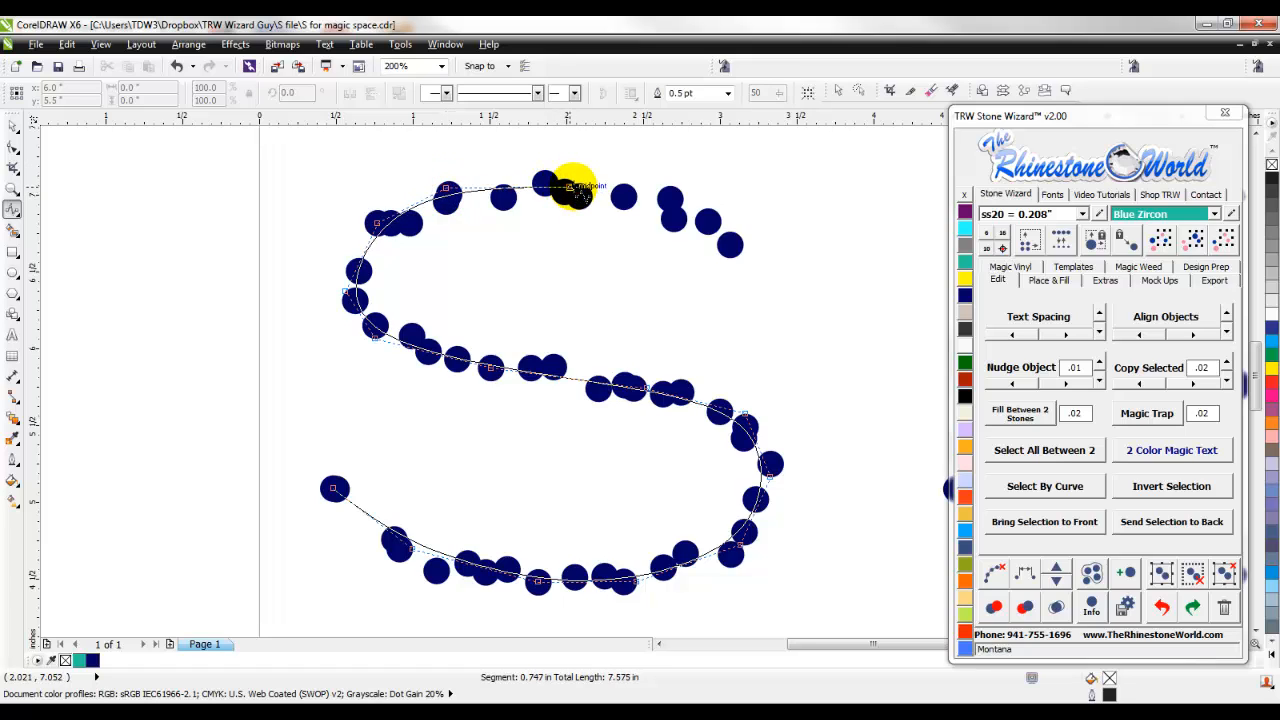
pyautogui.click(682, 208)
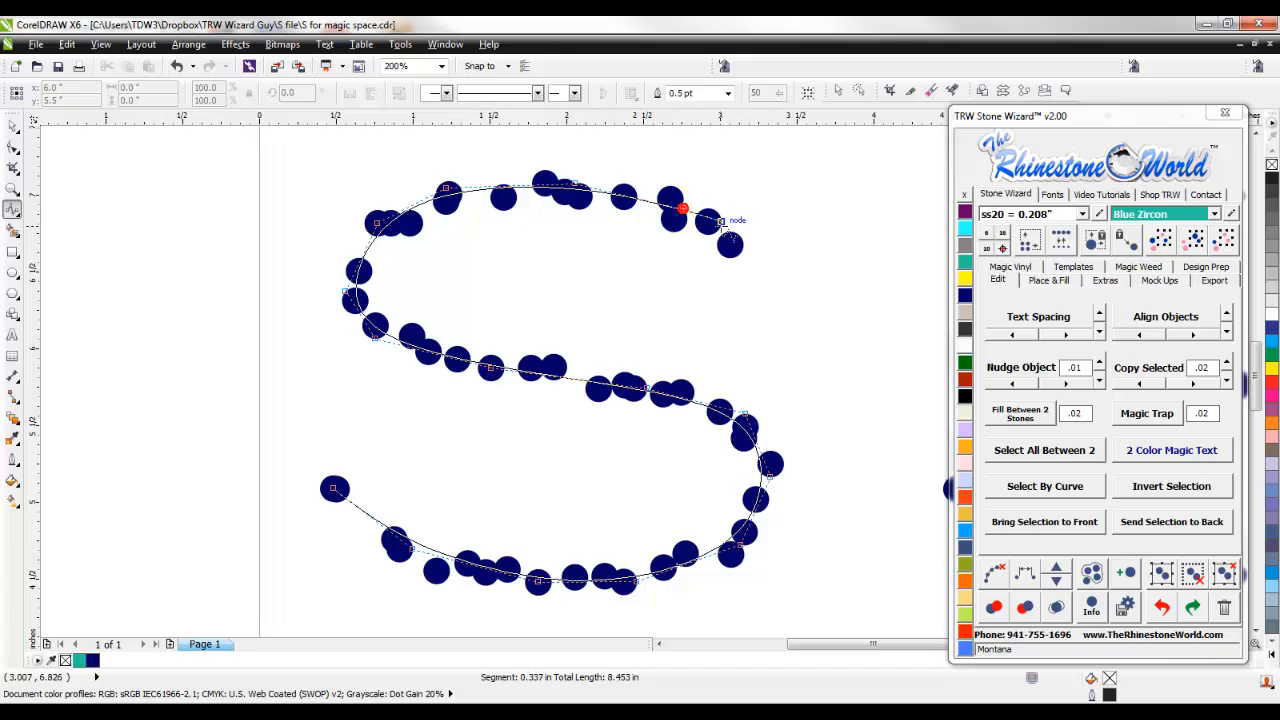
pyautogui.click(730, 244)
pyautogui.doubleClick(730, 244)
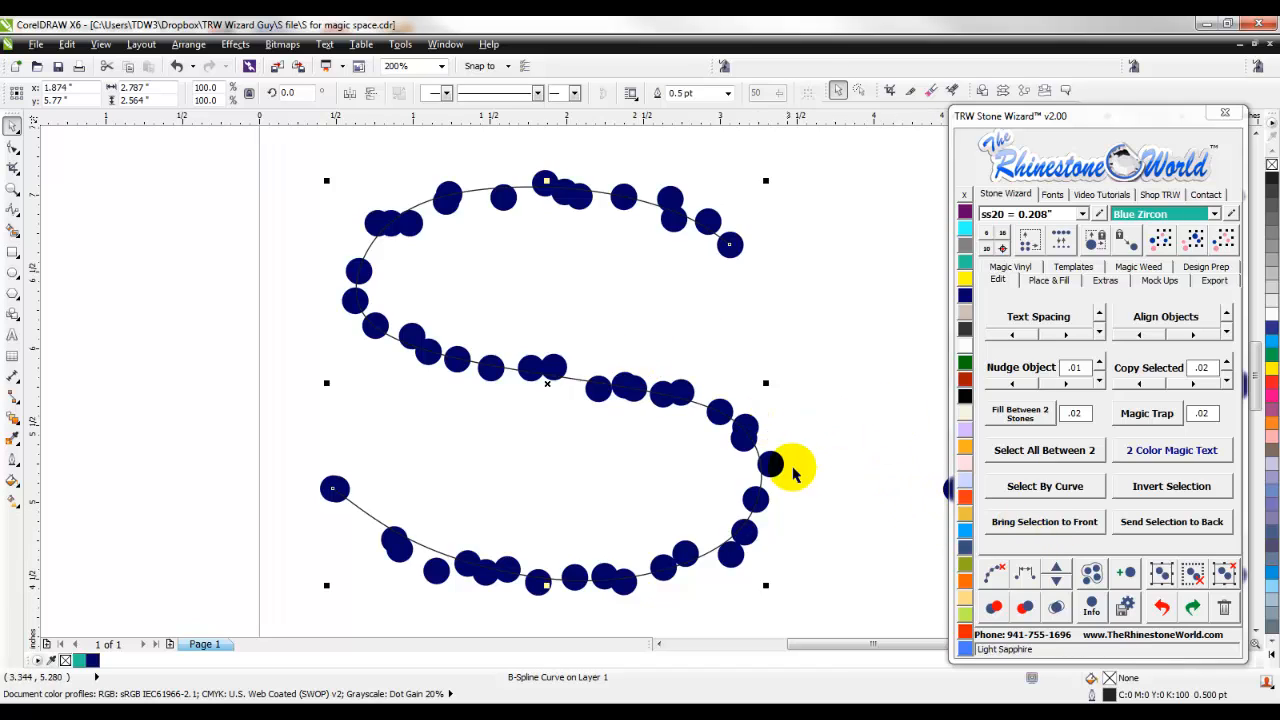
# - Re-space the stones of the second row's first S along the drawn B-Spline curve
pyautogui.click(1027, 576)
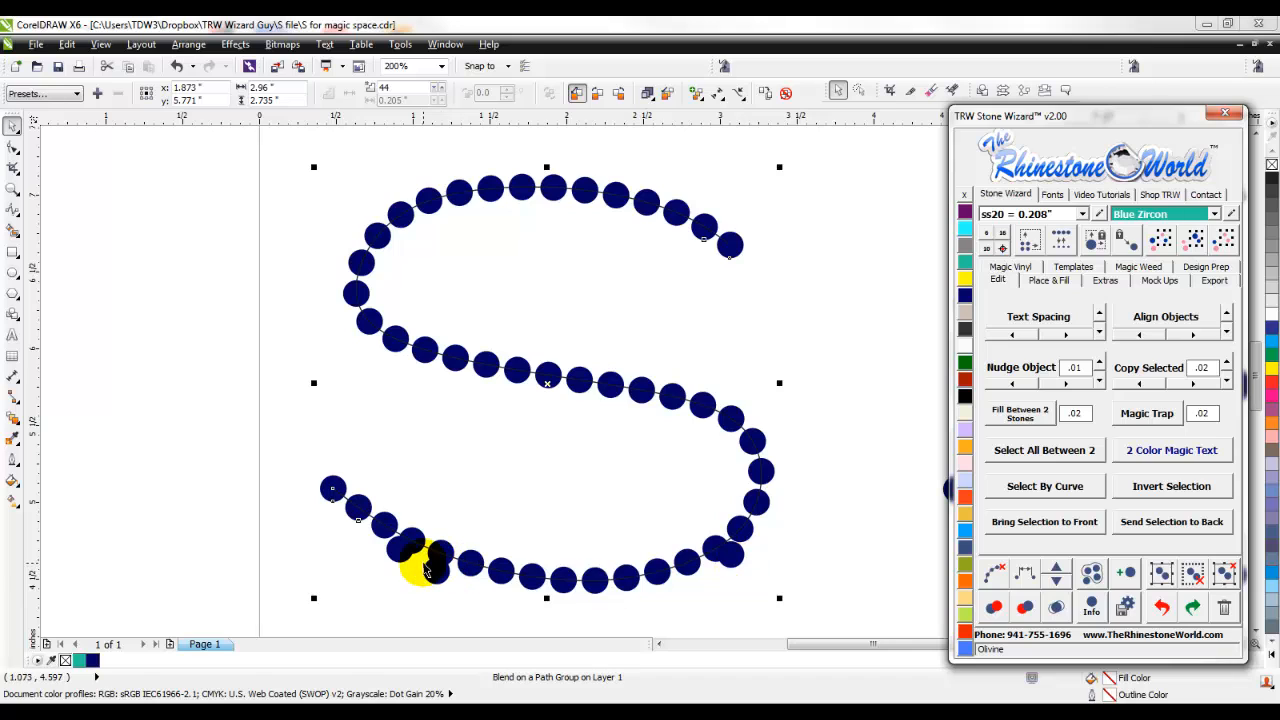
# - Undo the re-spacing of the second row's first S, and move its stray lower-curve stones onto the B-Spline curve
pyautogui.click(850, 480)
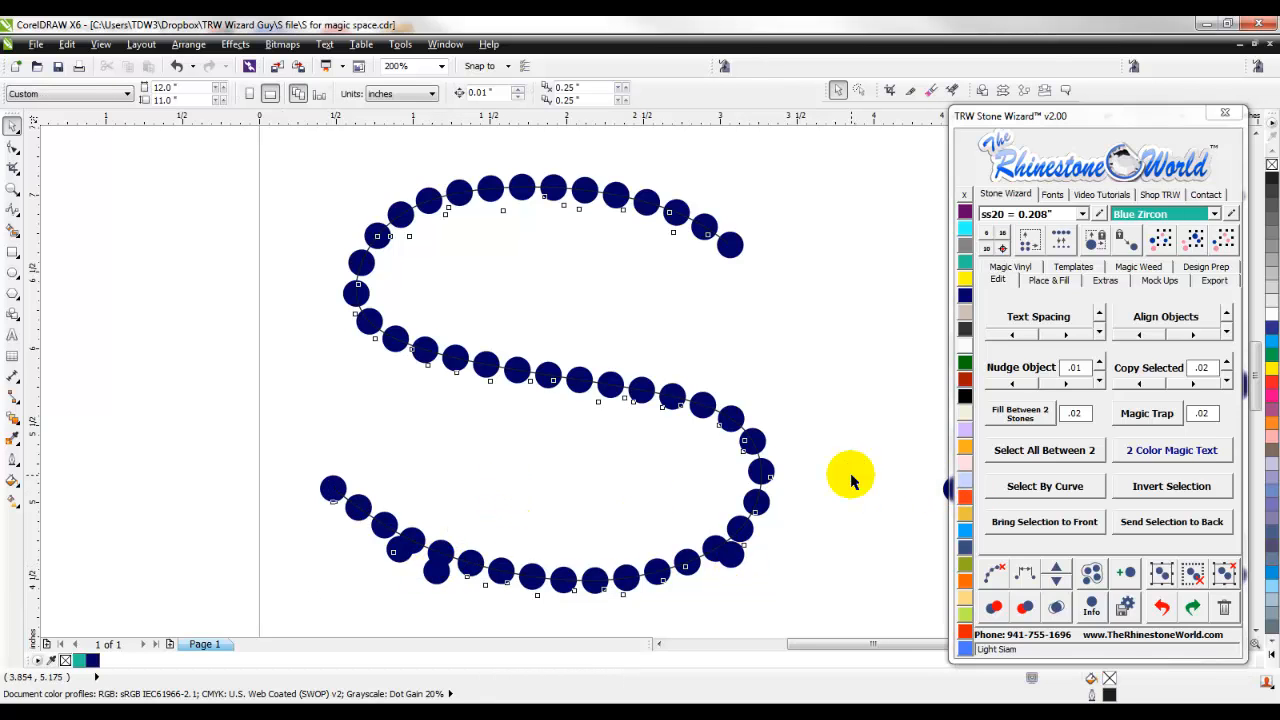
pyautogui.hotkey('ctrl', 'z')
pyautogui.scroll(3, 745, 565)
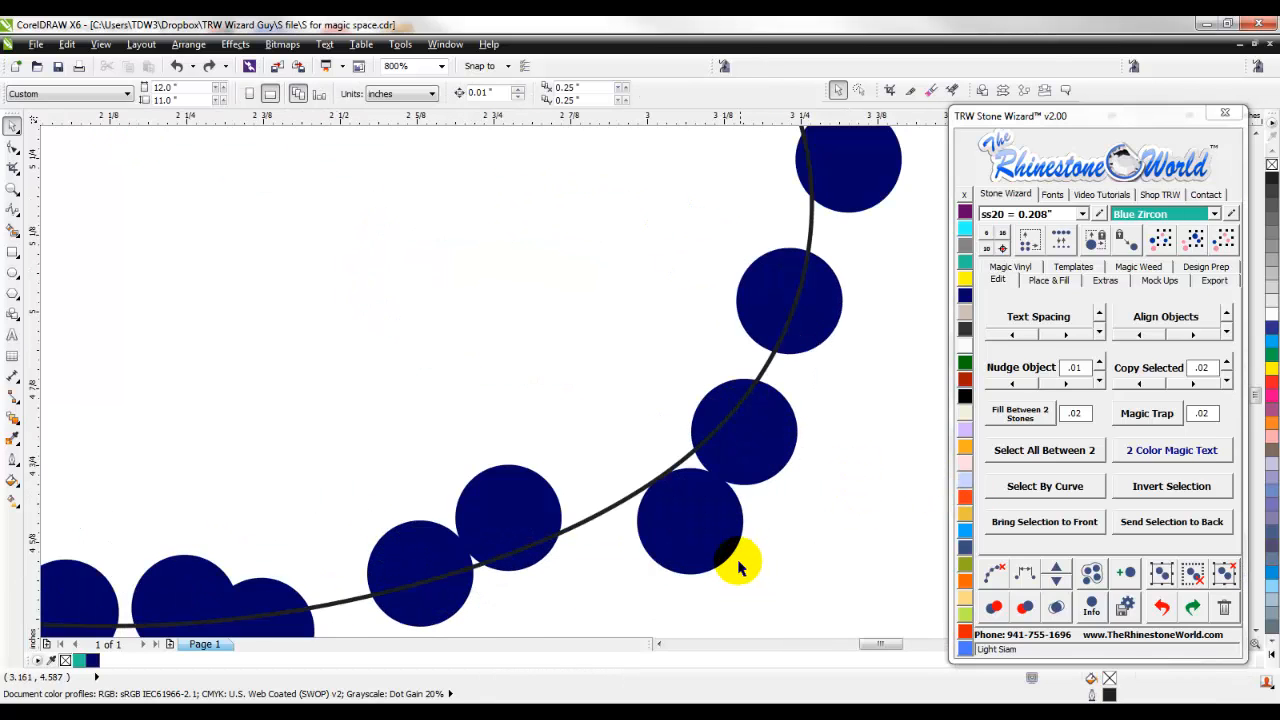
pyautogui.click(719, 530)
pyautogui.scroll(-4, 466, 537)
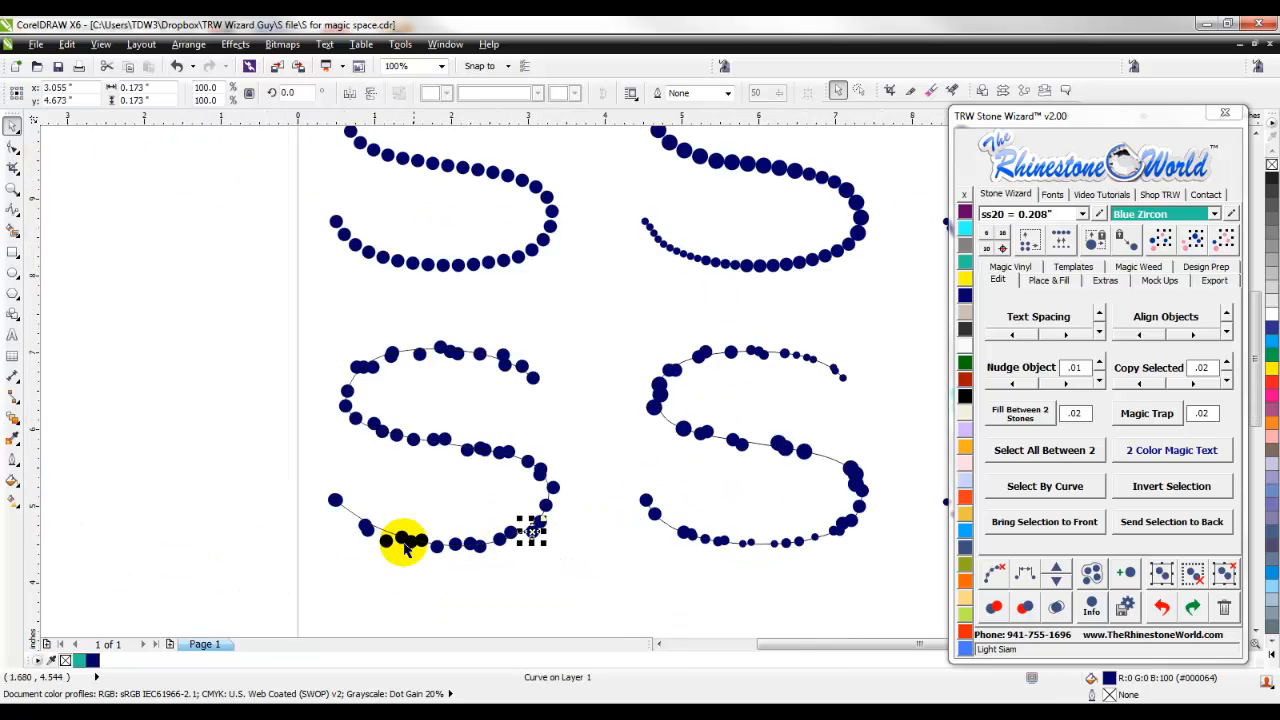
pyautogui.scroll(4, 409, 514)
pyautogui.moveTo(473, 420); pyautogui.dragTo(495, 410)
pyautogui.click(598, 505)
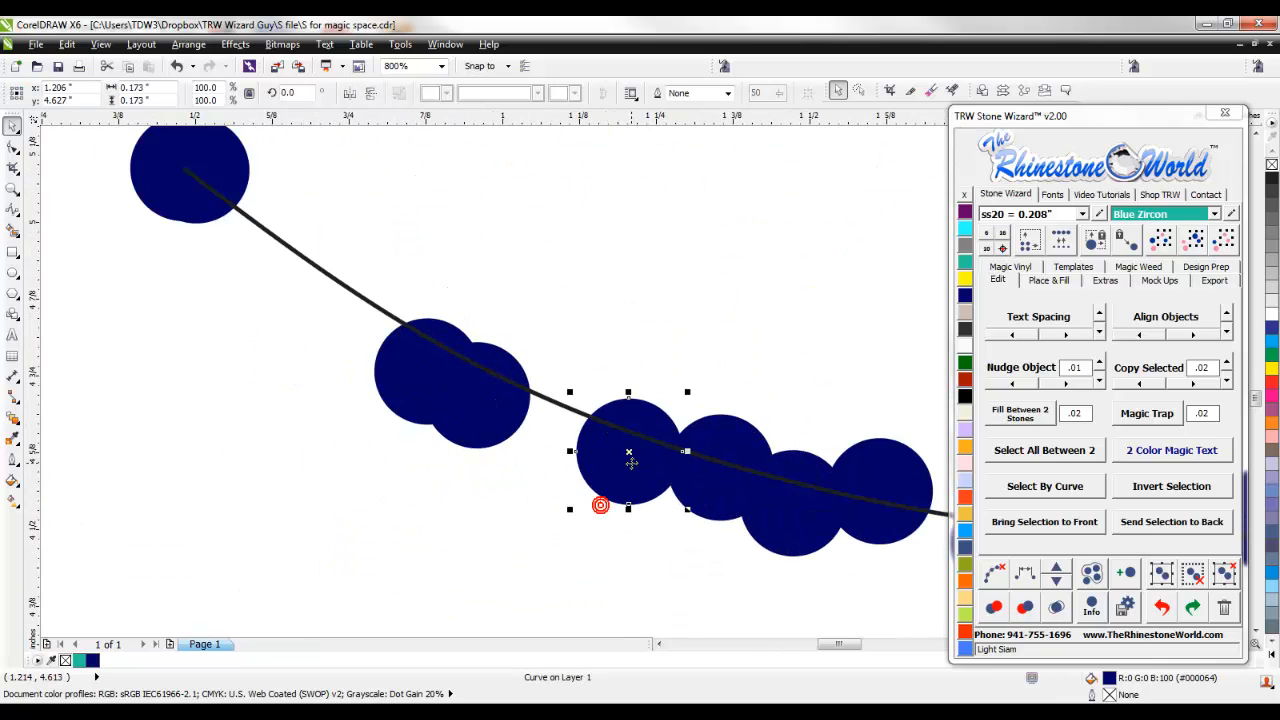
# - Re-space all stones of the second row's first S evenly along its B-Spline curve again
pyautogui.scroll(-4, 585, 500)
pyautogui.scroll(2, 735, 337)
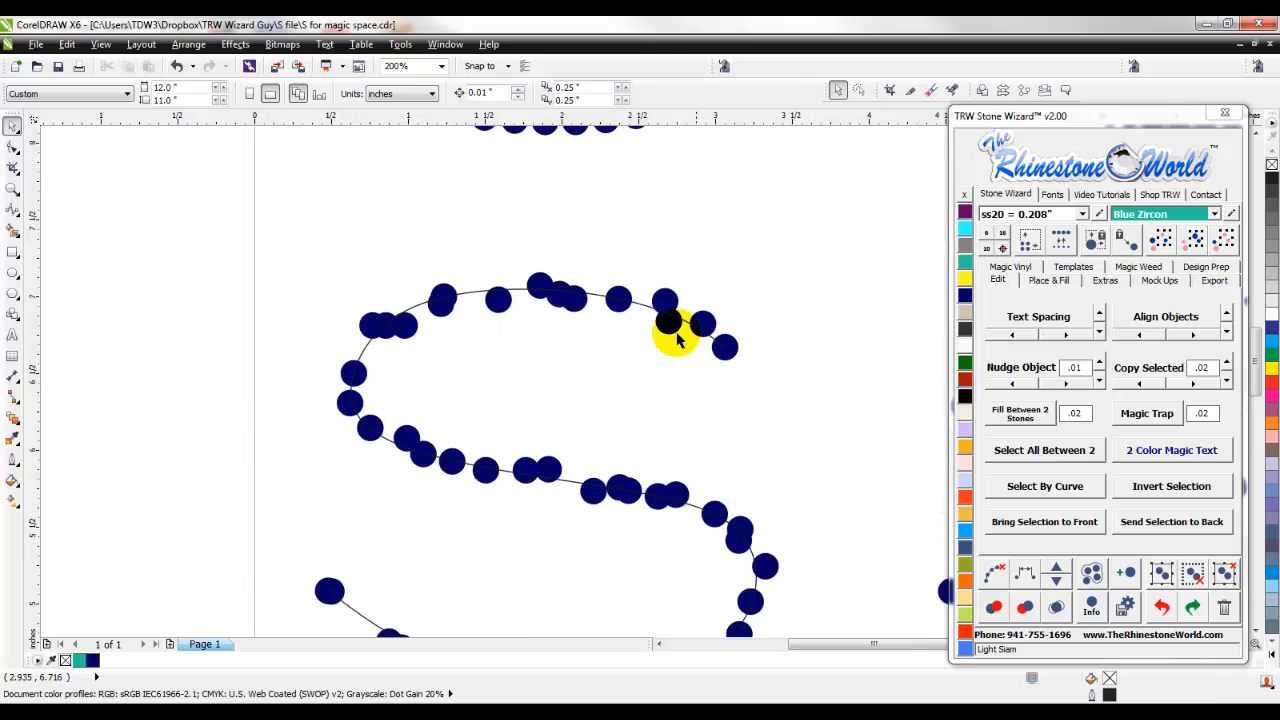
pyautogui.click(639, 303)
pyautogui.scroll(-2, 664, 372)
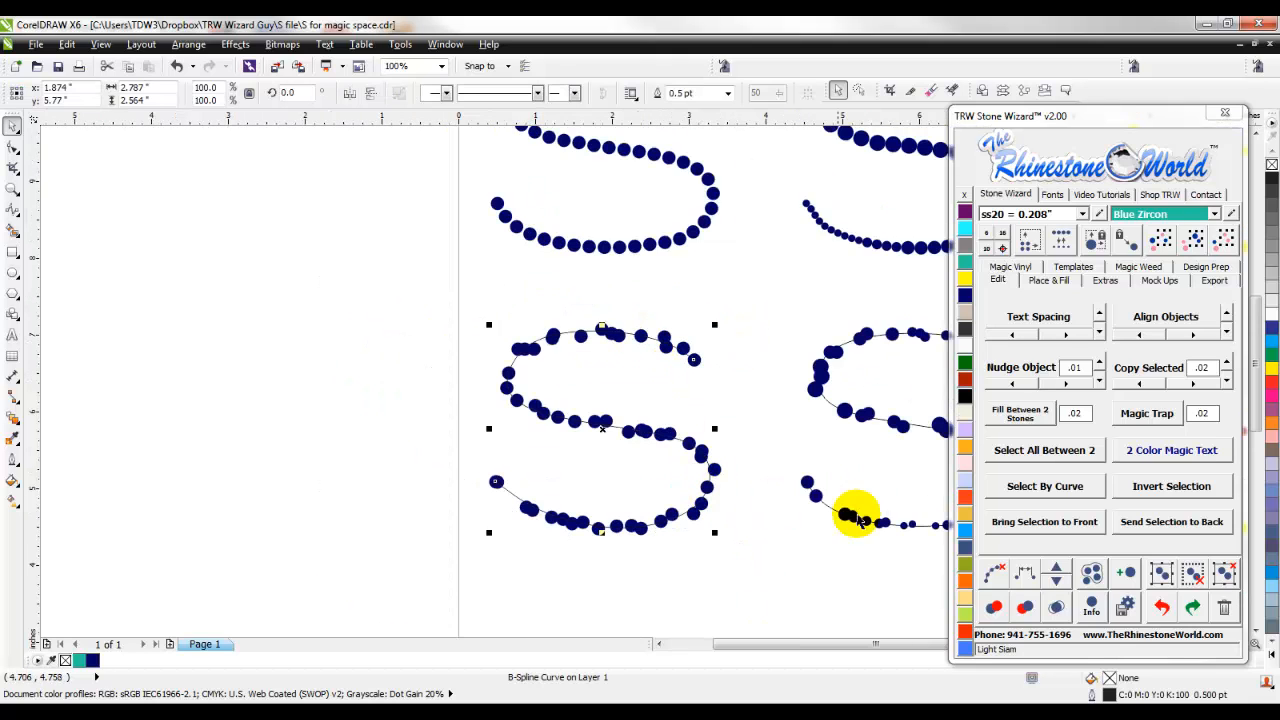
pyautogui.click(1024, 573)
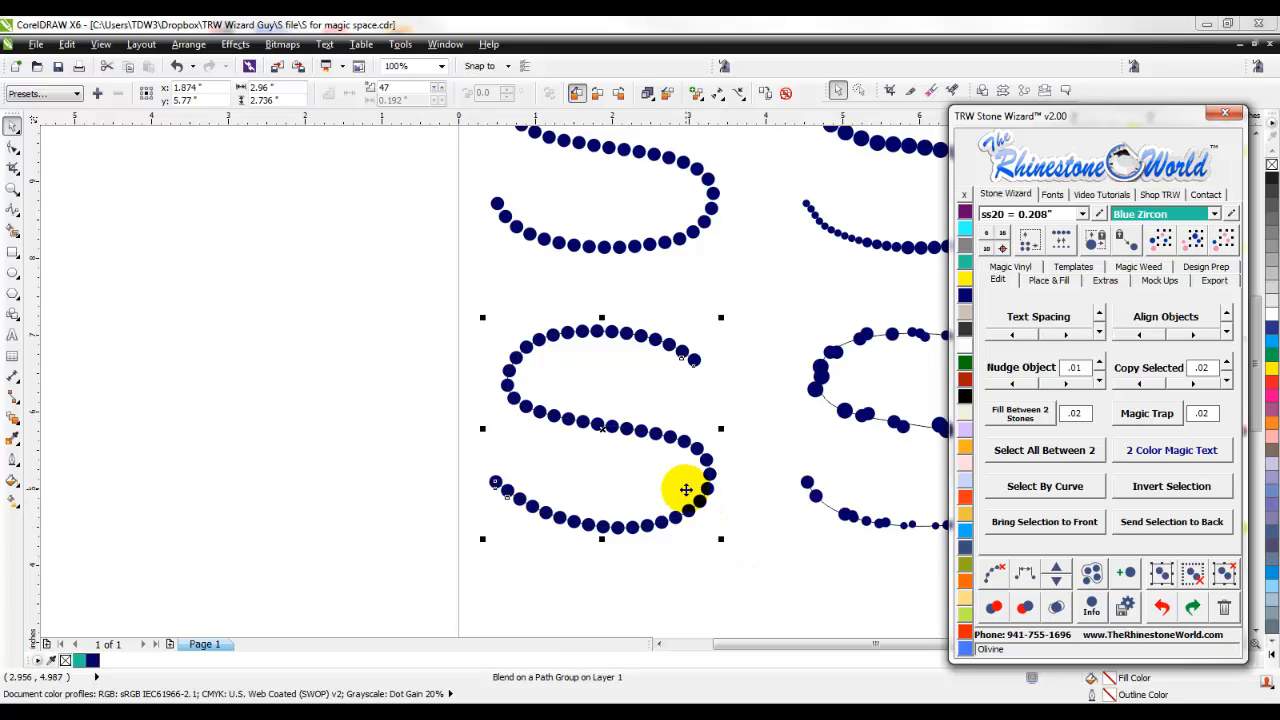
# - Add three stones one at a time to the re-spaced first S, and remove three stones again
pyautogui.click(1056, 572)
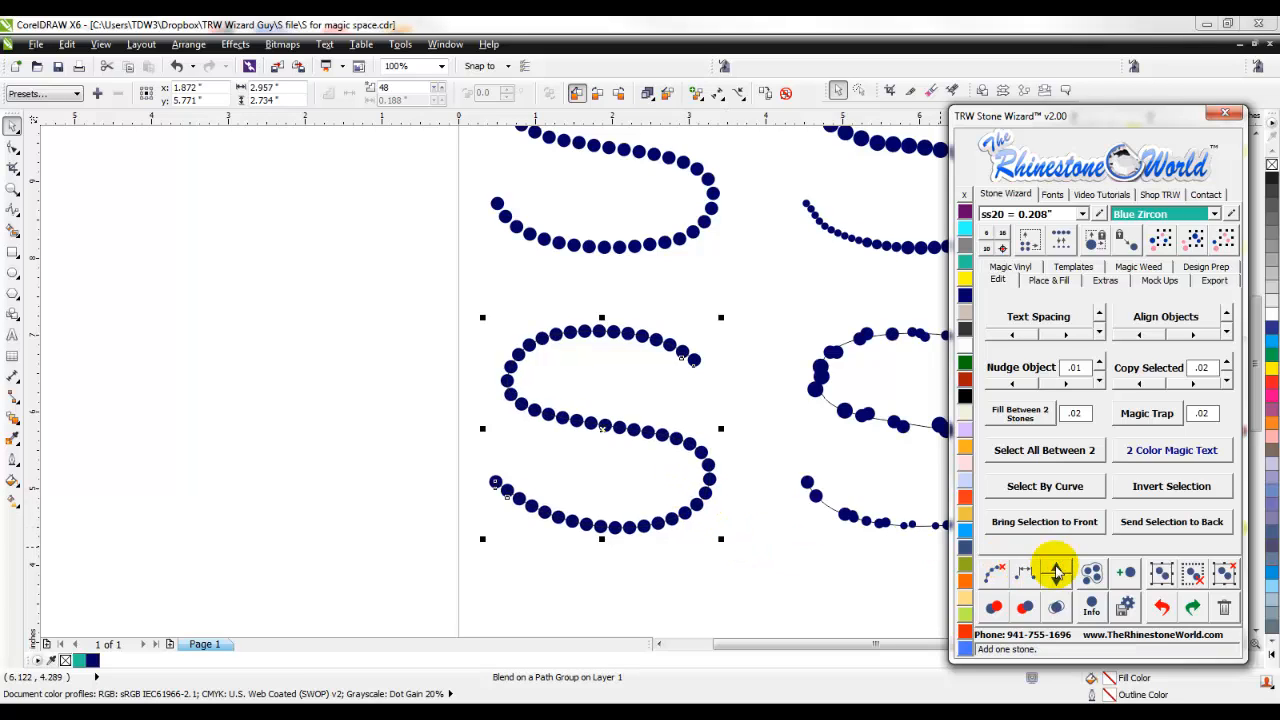
pyautogui.click(1056, 572)
pyautogui.click(1056, 572)
pyautogui.click(1059, 584)
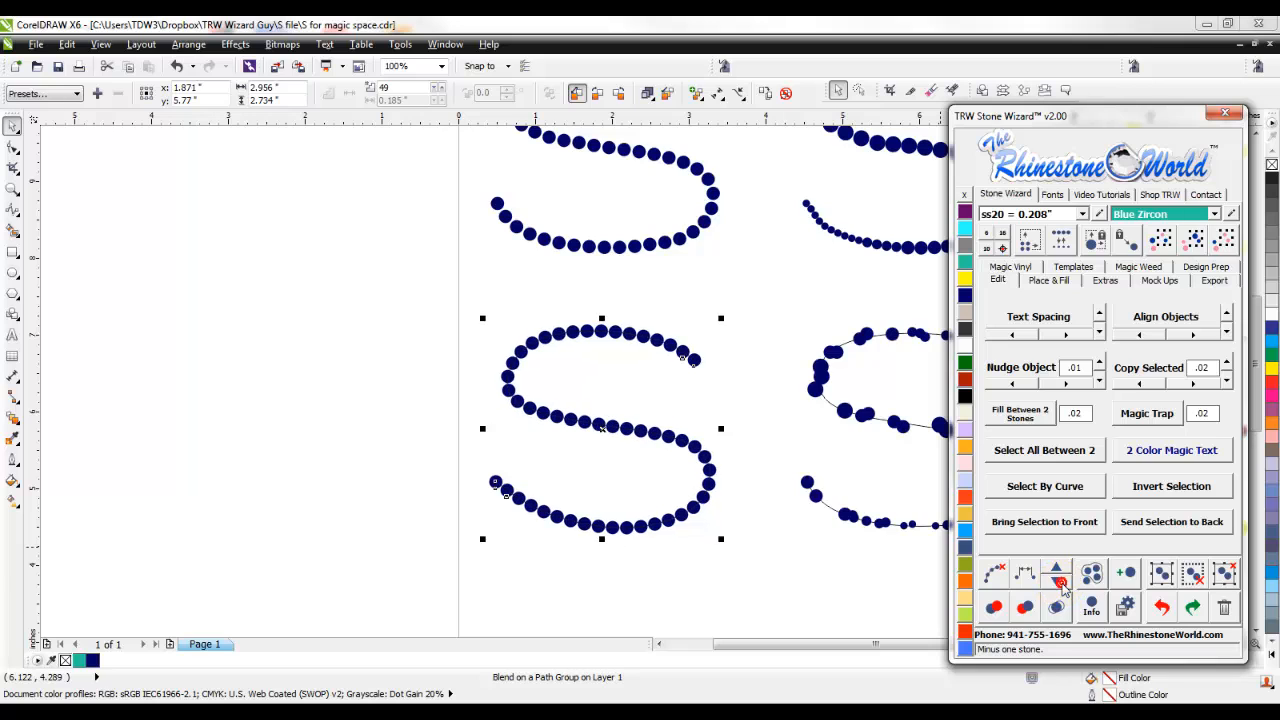
pyautogui.click(1059, 584)
pyautogui.click(1055, 585)
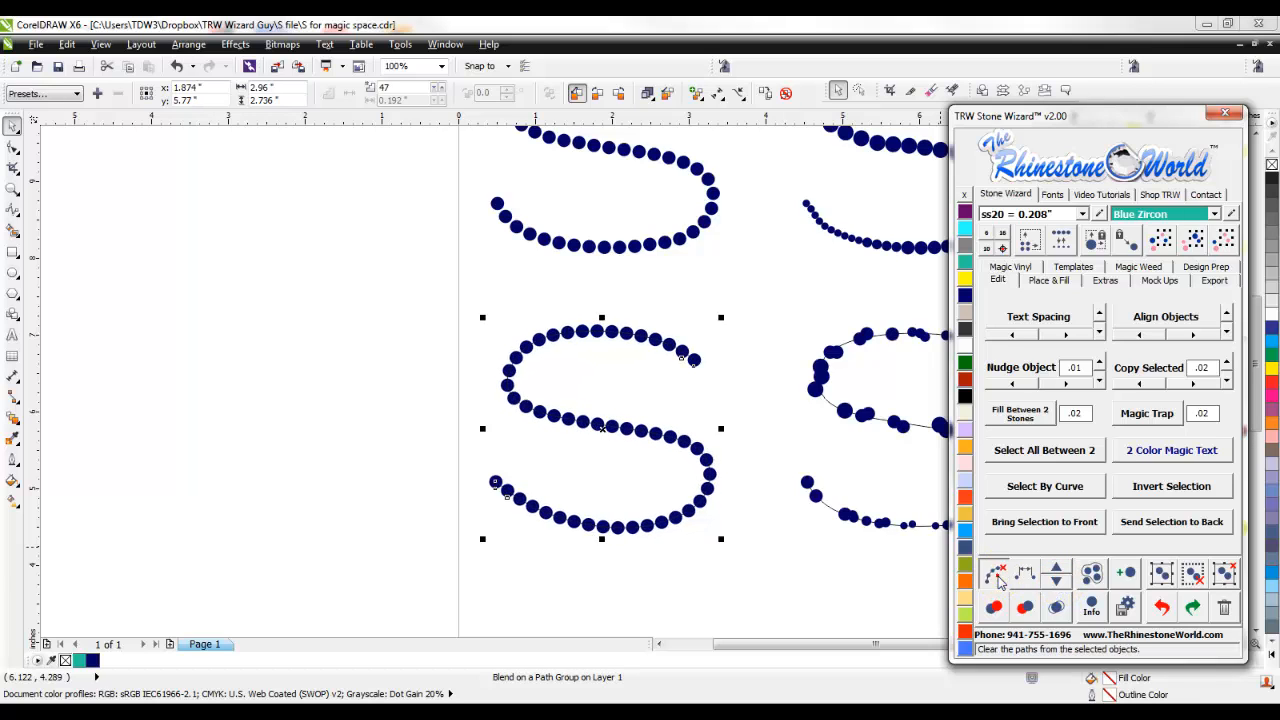
# - Clear the path from the re-spaced stones of the second row's first S
pyautogui.click(1000, 583)
pyautogui.click(753, 546)
# - Re-space the mixed-size stones of the second row's middle S along its curve
pyautogui.scroll(-2, 630, 474)
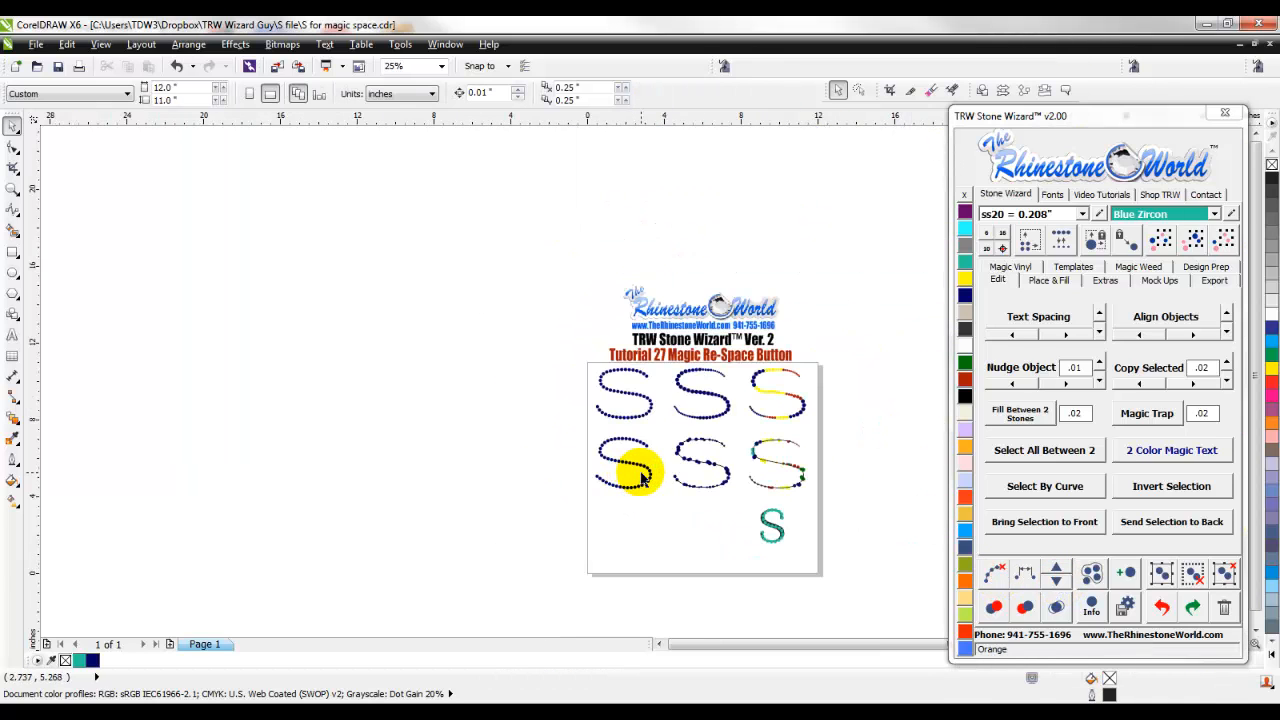
pyautogui.scroll(2, 724, 466)
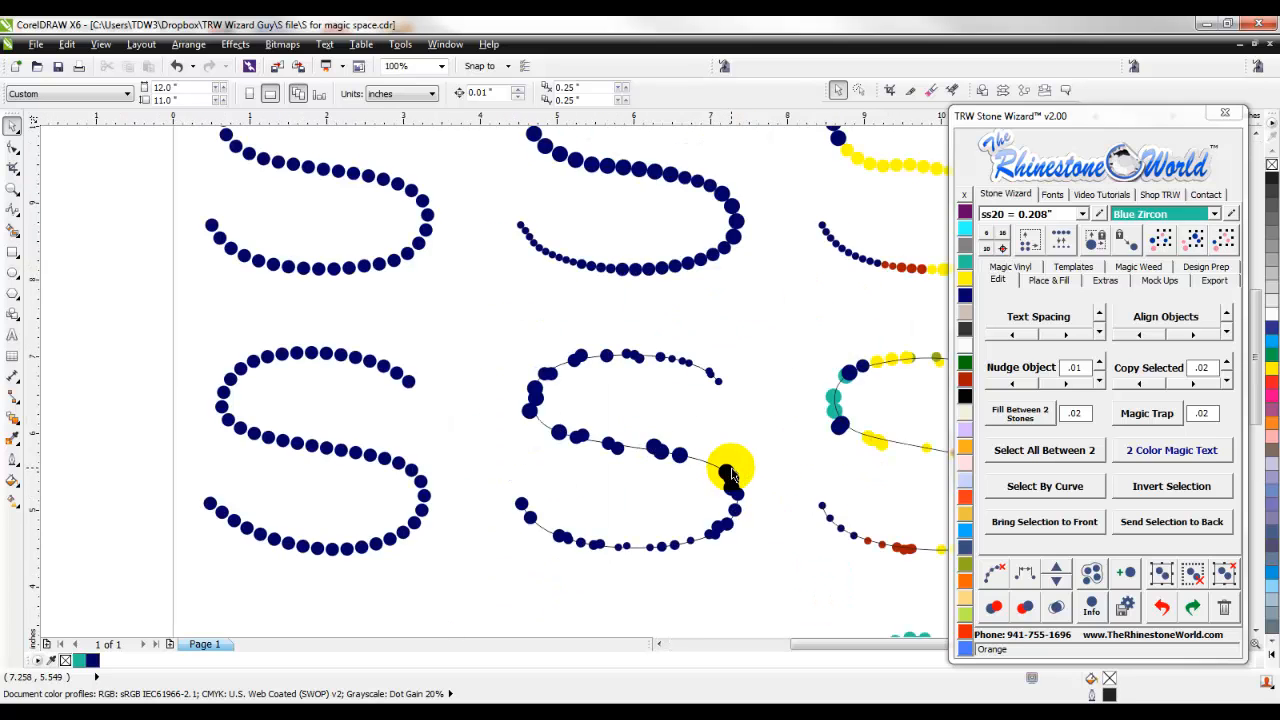
pyautogui.scroll(1, 609, 452)
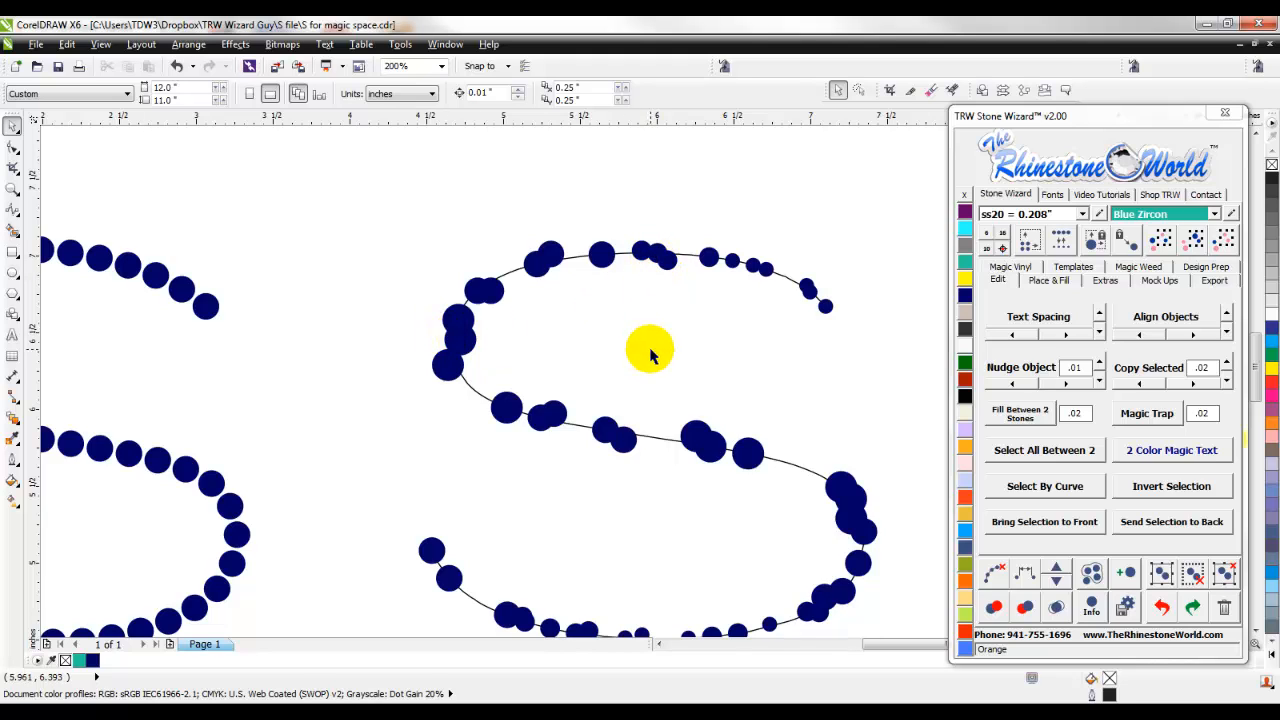
pyautogui.scroll(-2, 705, 370)
pyautogui.scroll(2, 786, 425)
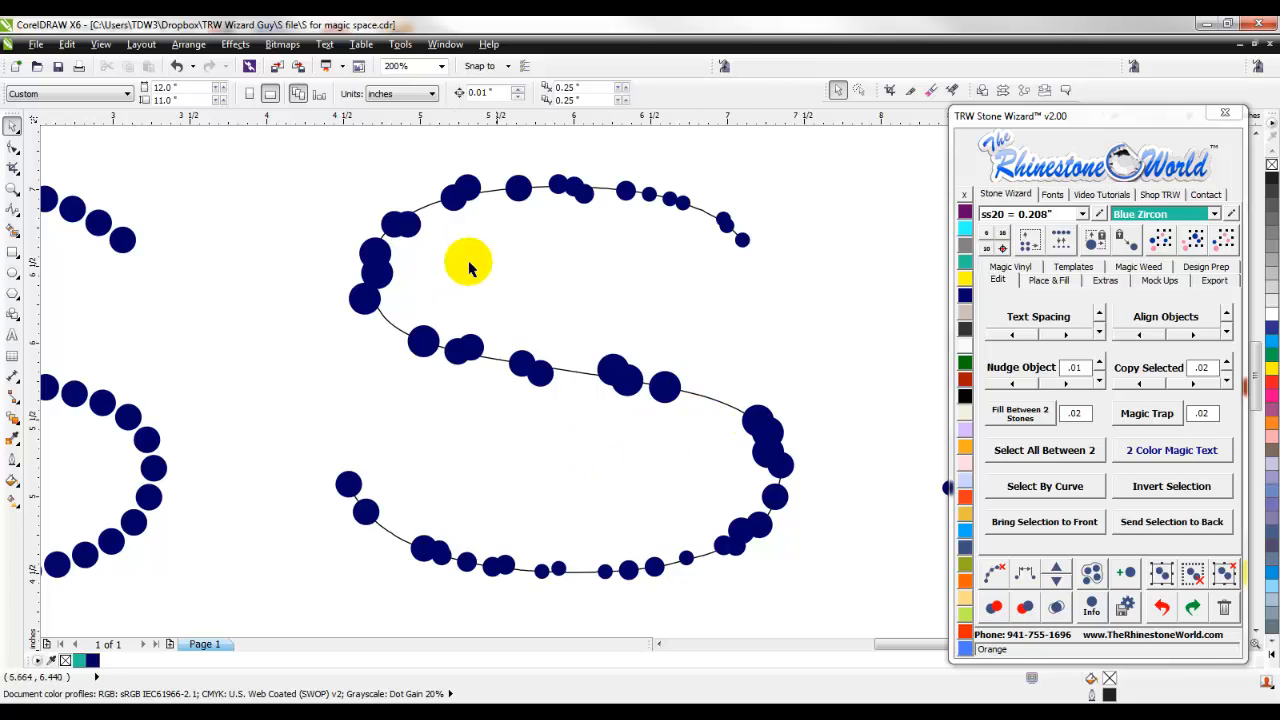
pyautogui.click(709, 398)
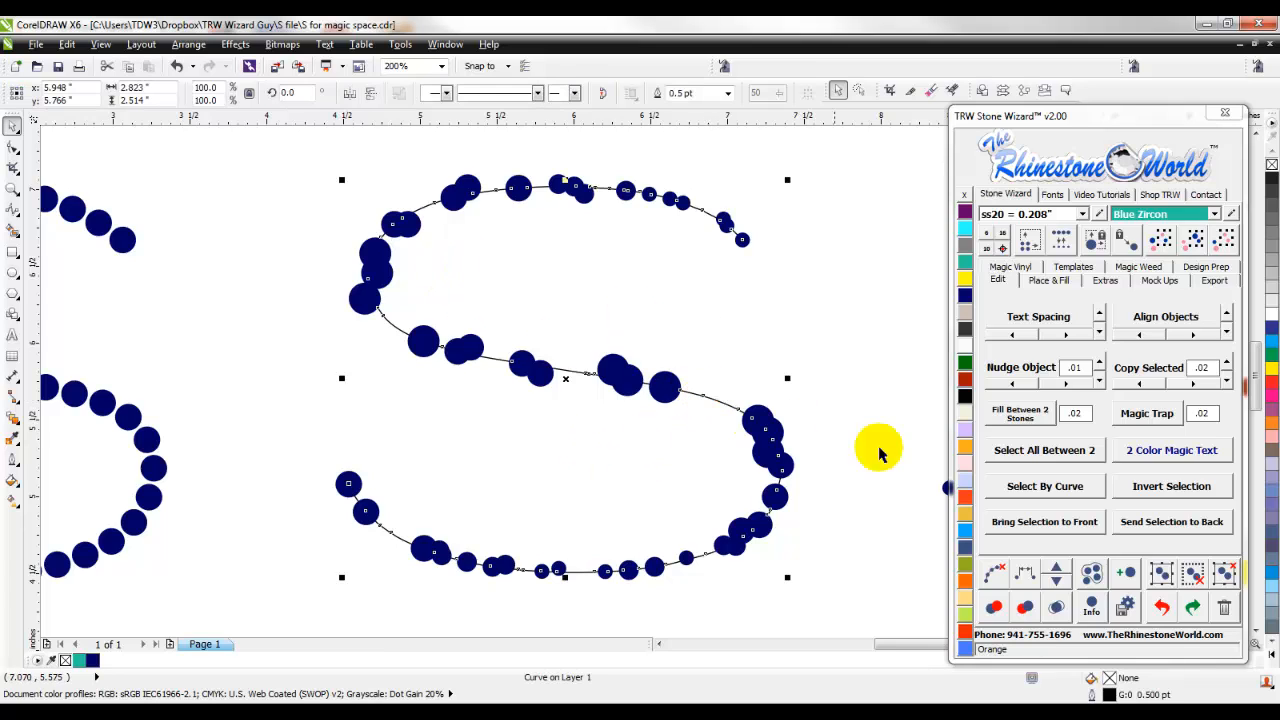
pyautogui.click(1026, 575)
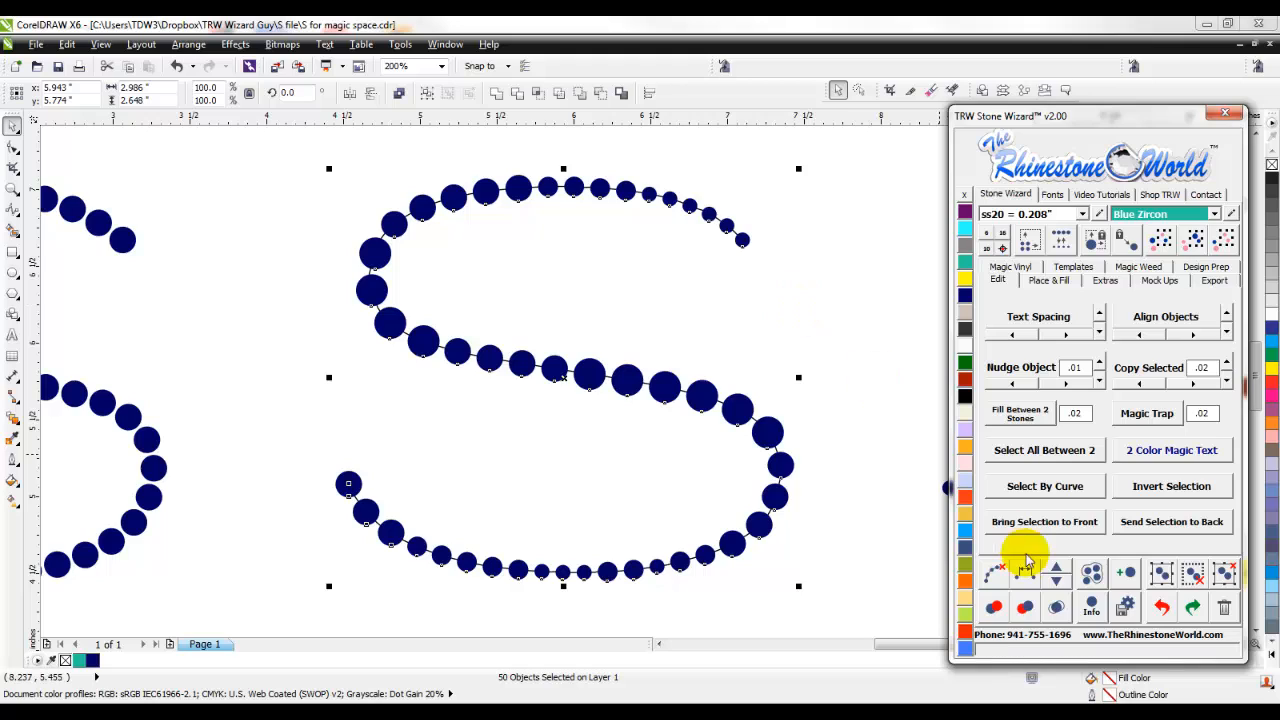
# - Add five stones one at a time to the re-spaced middle S in the second row
pyautogui.click(1058, 568)
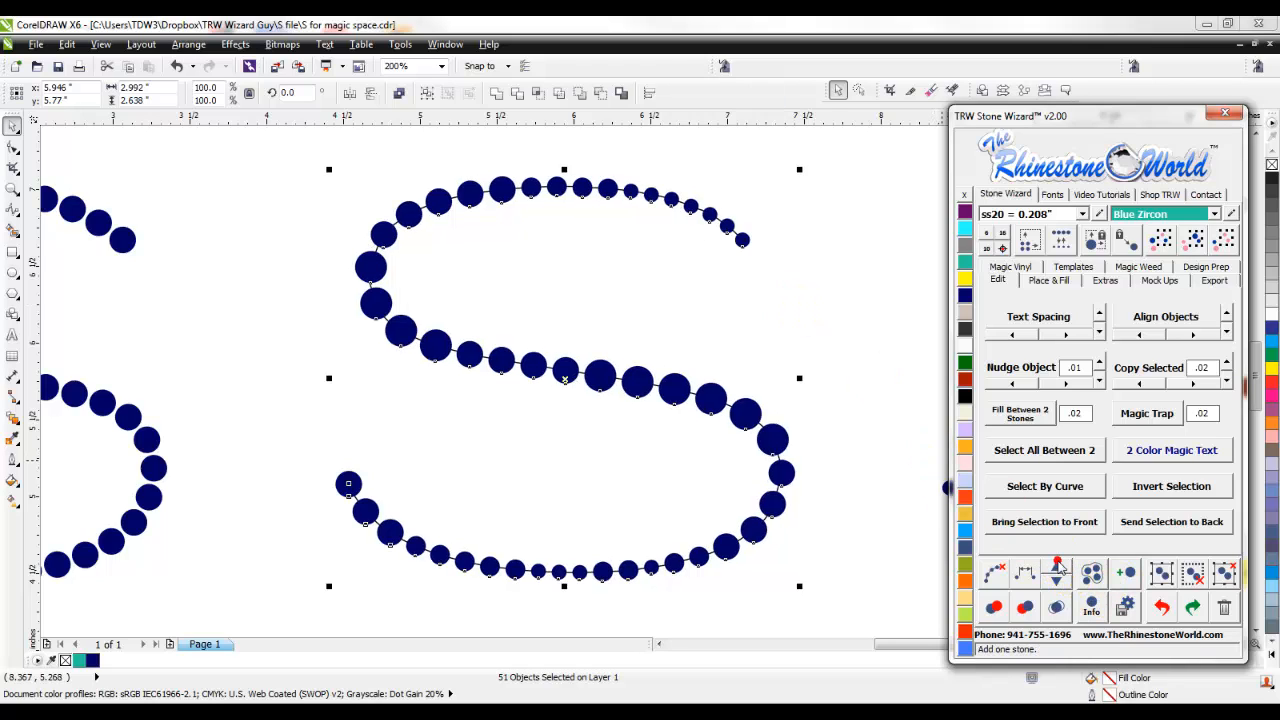
pyautogui.click(1058, 568)
pyautogui.click(1058, 567)
pyautogui.click(1058, 568)
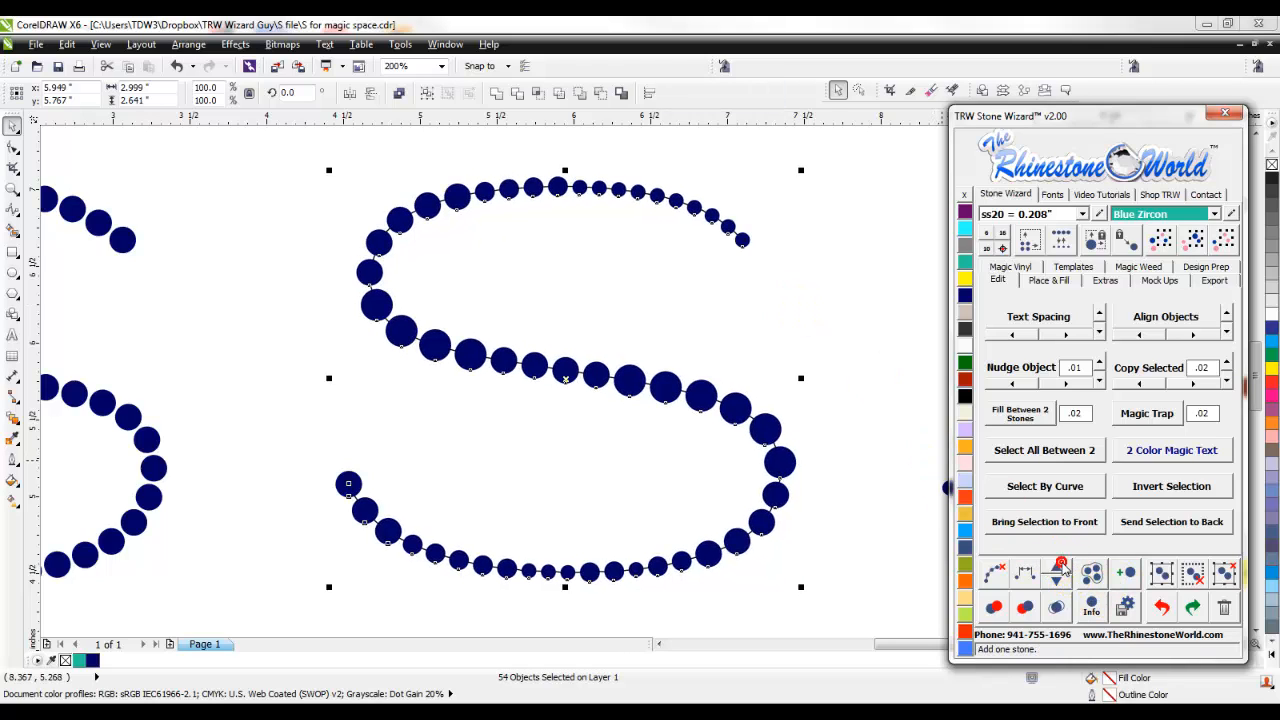
pyautogui.click(1058, 568)
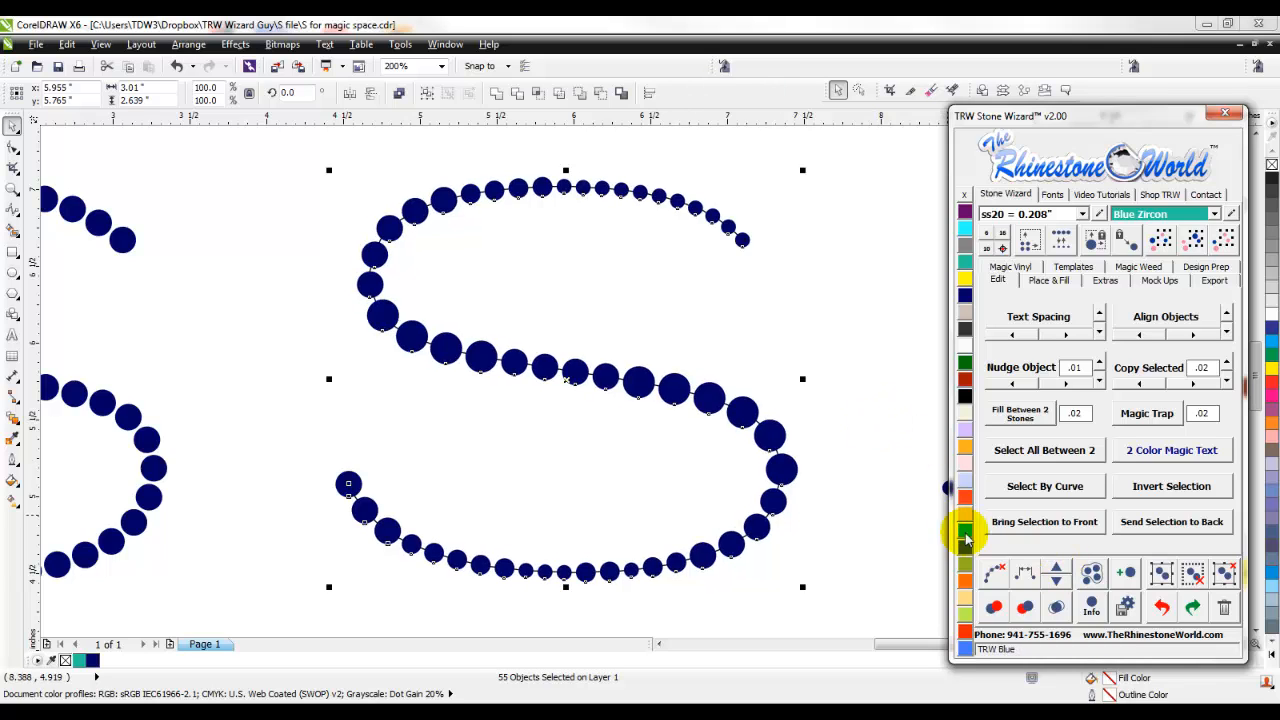
pyautogui.click(857, 402)
# - Re-space the multicolored, mixed-size stones of the second row's third S along its B-Spline curve
pyautogui.scroll(-1, 590, 455)
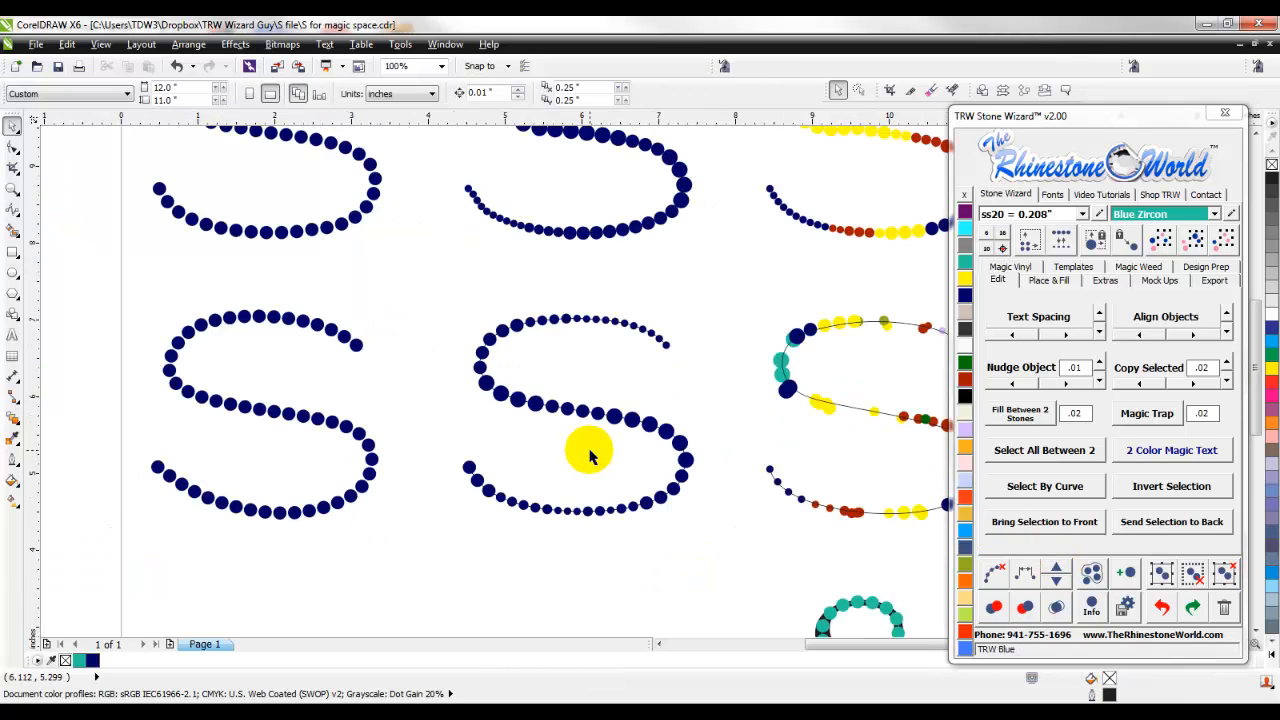
pyautogui.scroll(-1, 590, 455)
pyautogui.scroll(1, 777, 462)
pyautogui.scroll(1, 789, 472)
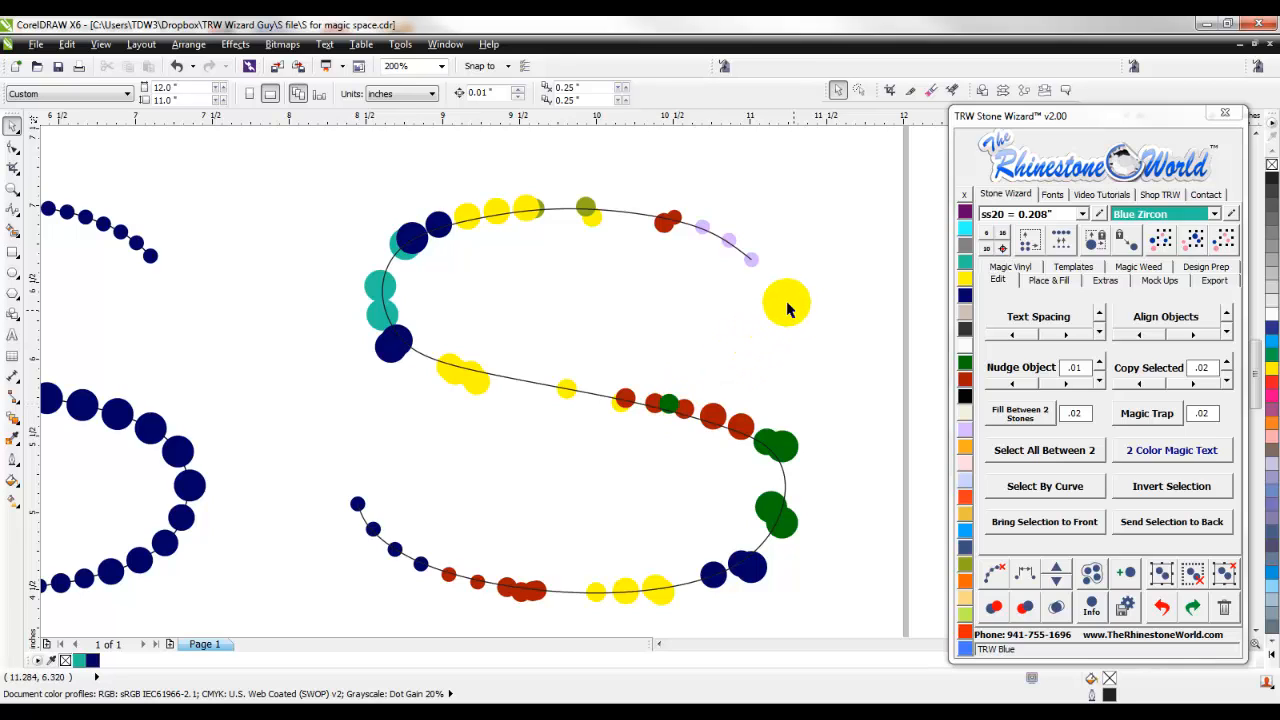
pyautogui.click(633, 221)
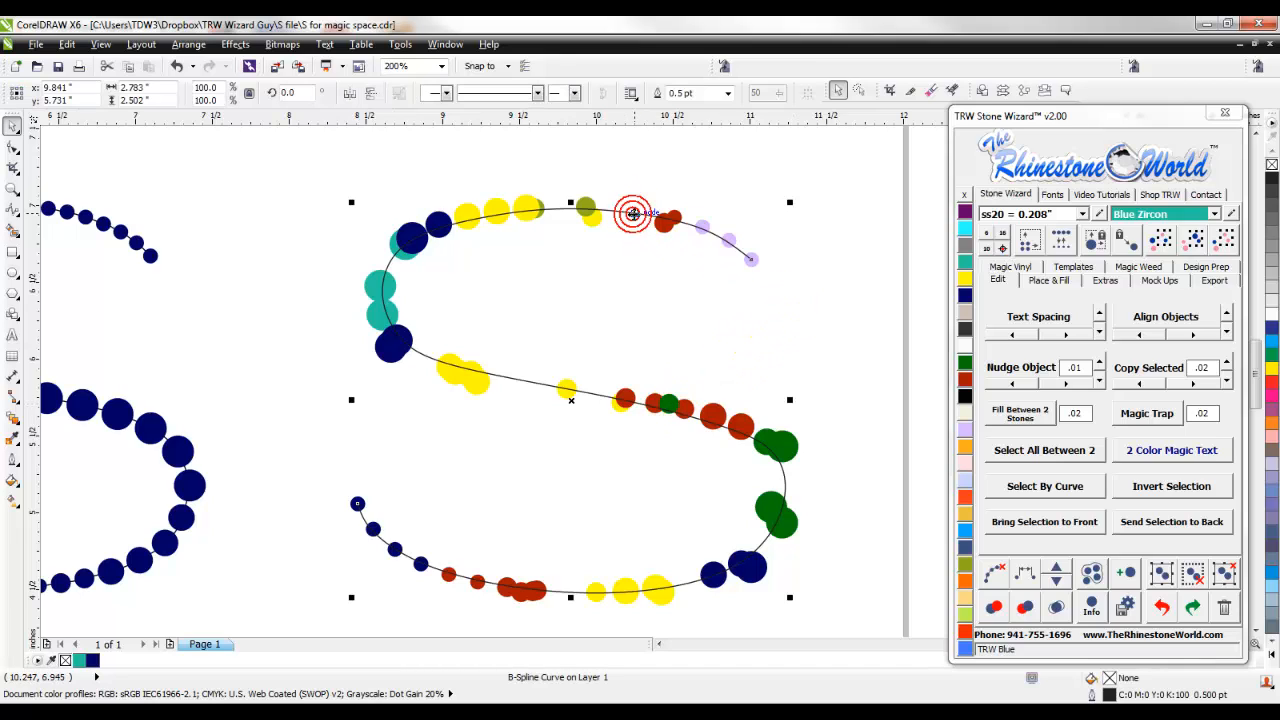
pyautogui.click(1026, 578)
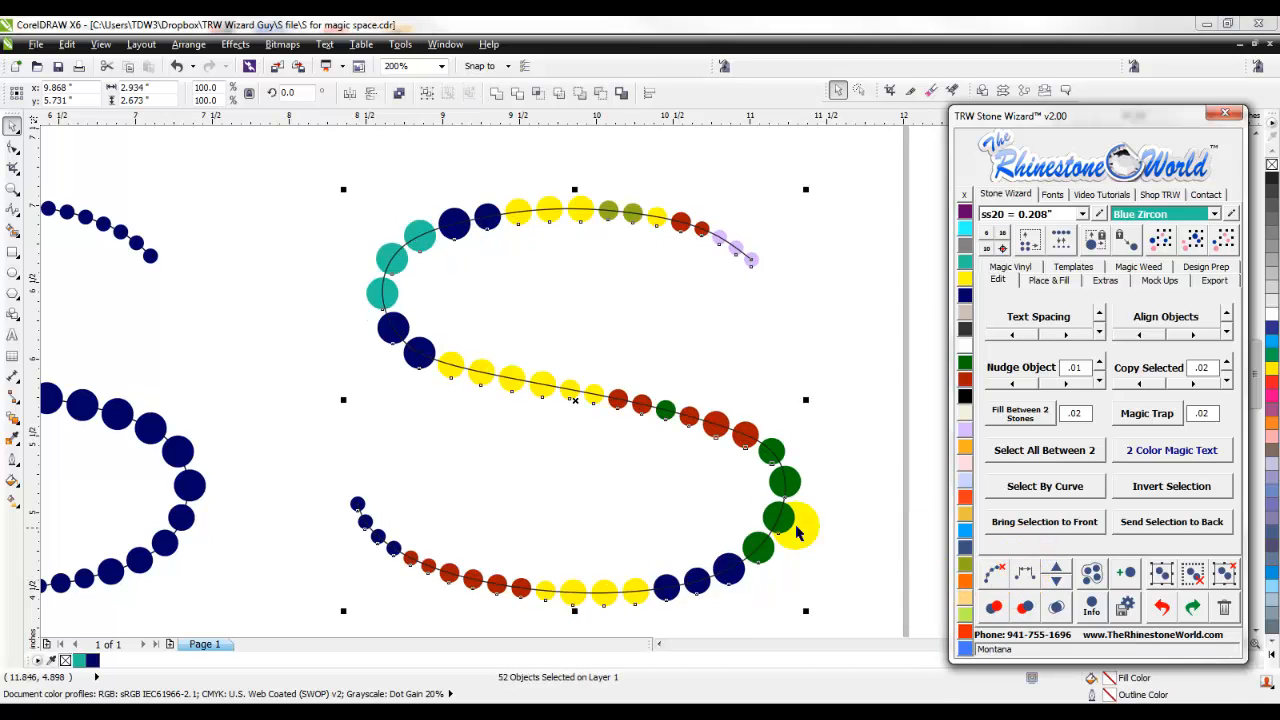
pyautogui.moveTo(632, 245); pyautogui.dragTo(698, 450)
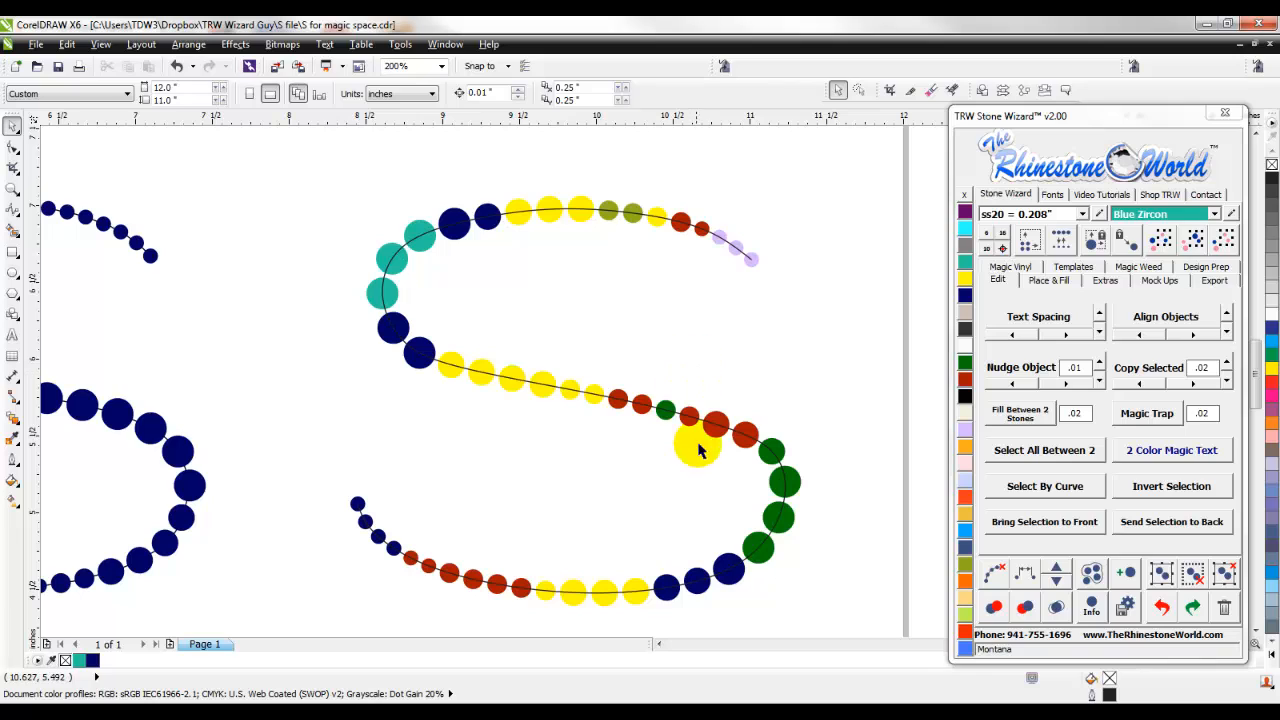
# - Delete the small green stone among the red ones in the third S's middle stroke and the small yellow stone on its upper curve
pyautogui.click(668, 410)
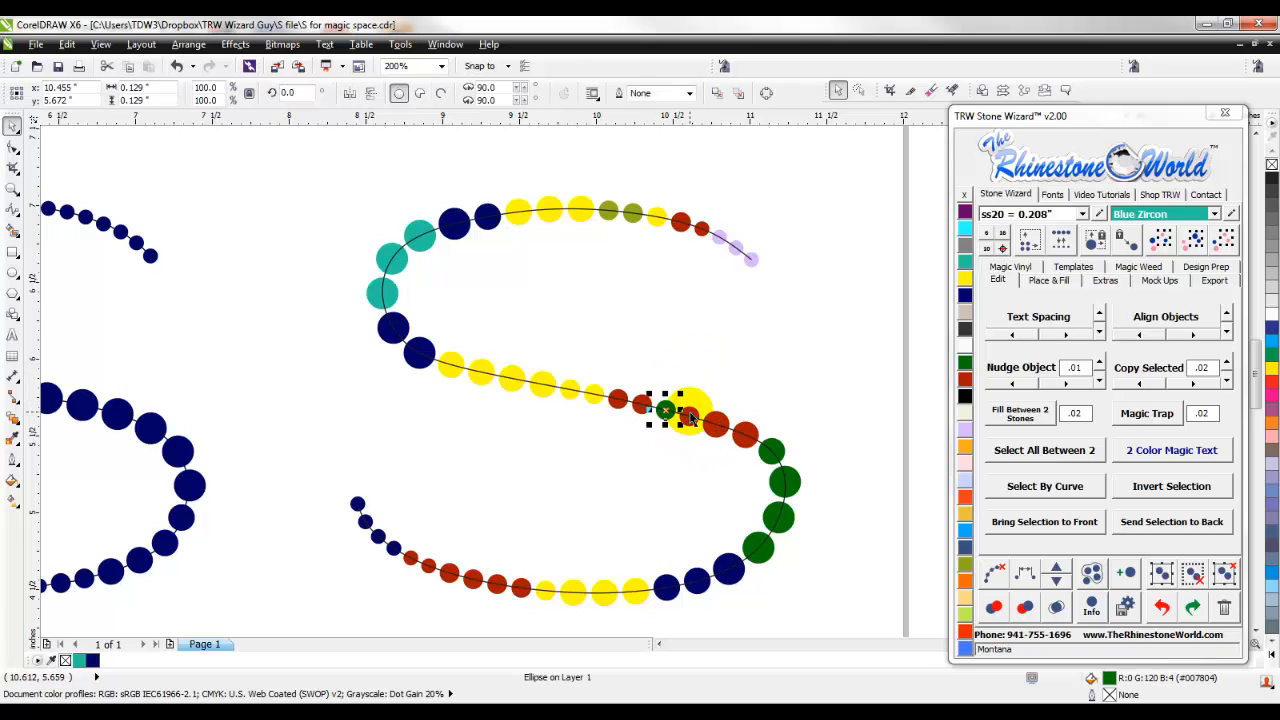
pyautogui.press('Delete')
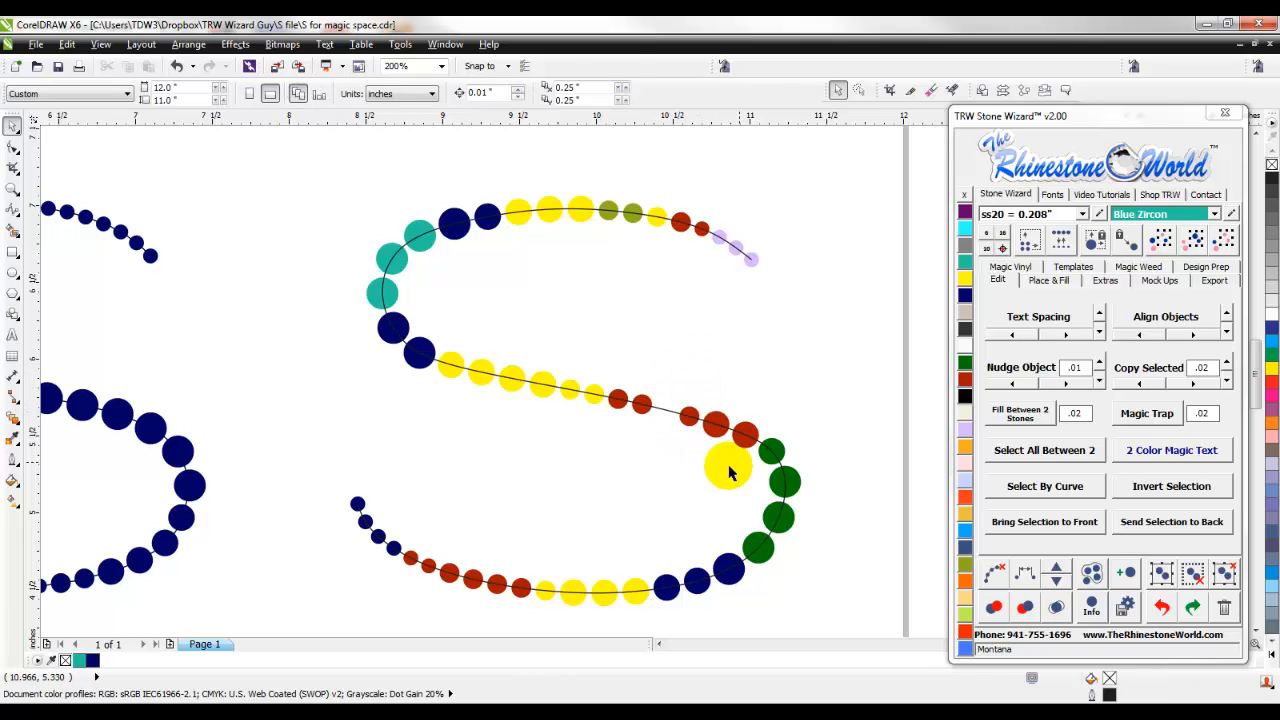
pyautogui.moveTo(729, 474); pyautogui.dragTo(645, 327)
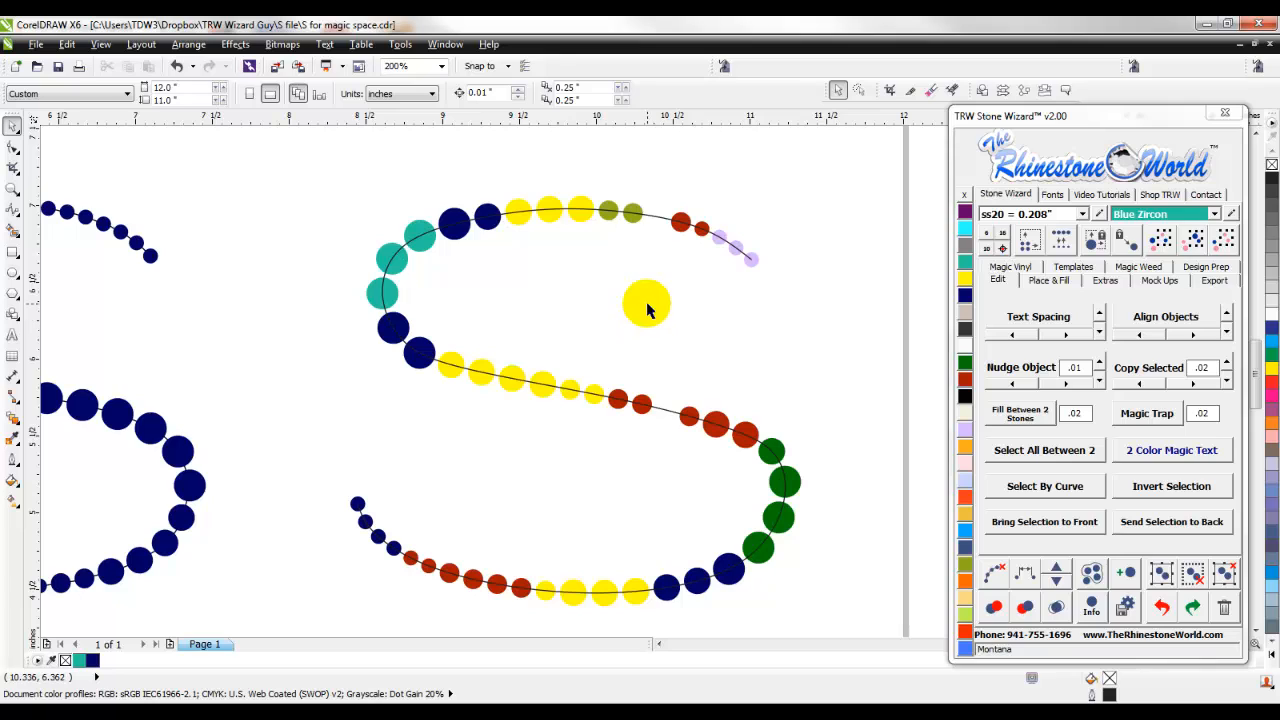
pyautogui.press('Delete')
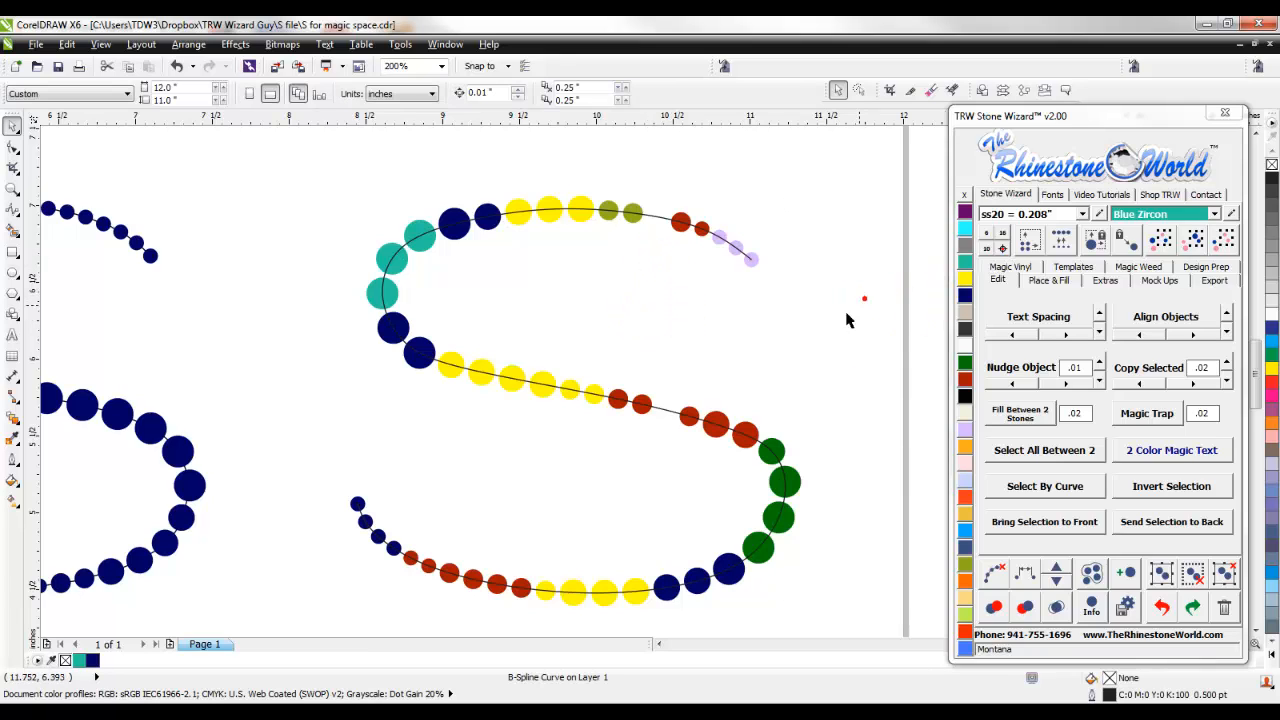
# - Copy a neighboring red stone into each of the two gaps in the third S's middle stroke and upper curve
pyautogui.moveTo(752, 395); pyautogui.dragTo(624, 388)
pyautogui.scroll(2, 660, 430)
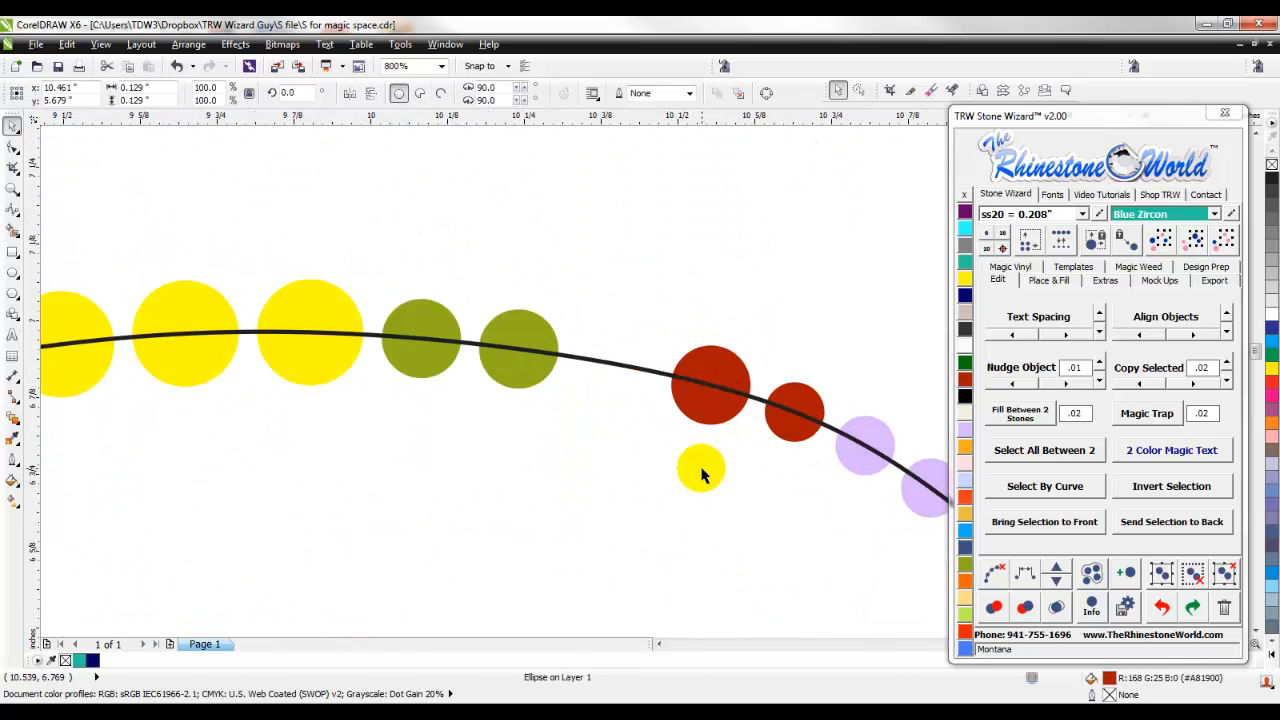
pyautogui.moveTo(700, 464); pyautogui.dragTo(660, 400)
pyautogui.hotkey('ctrl', 'z')
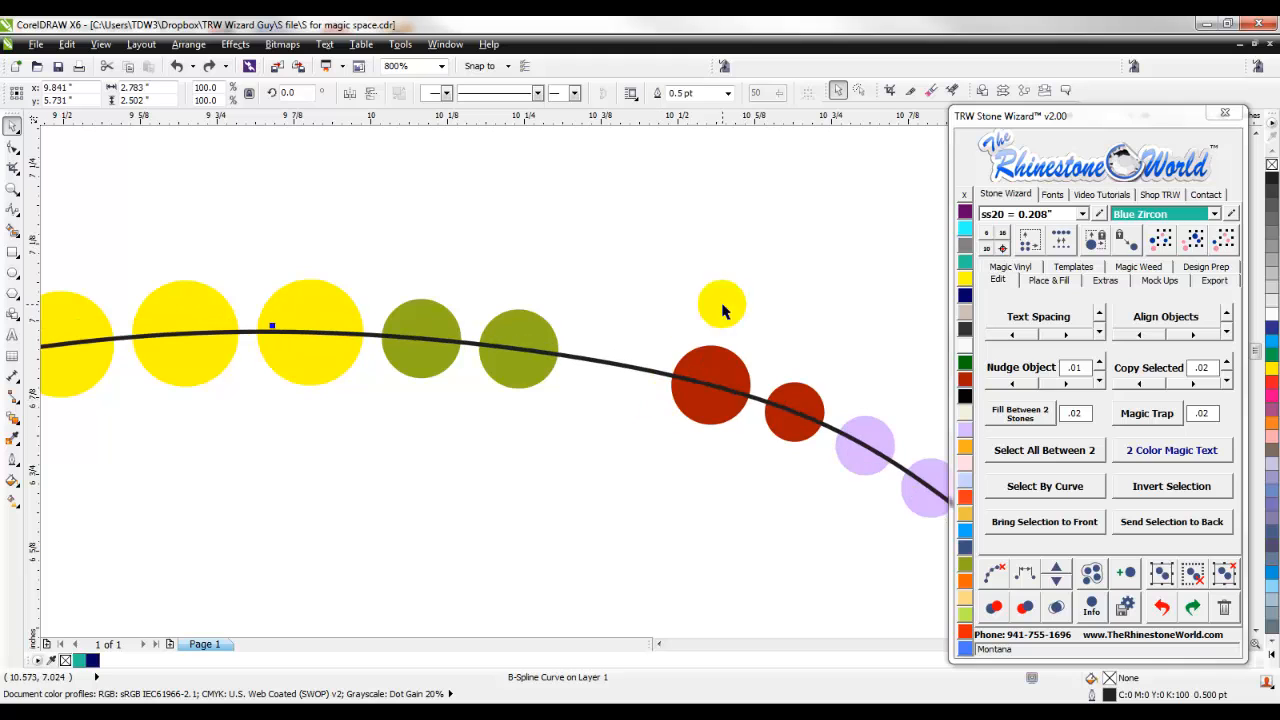
pyautogui.click(721, 304)
pyautogui.moveTo(719, 351); pyautogui.dragTo(645, 330)
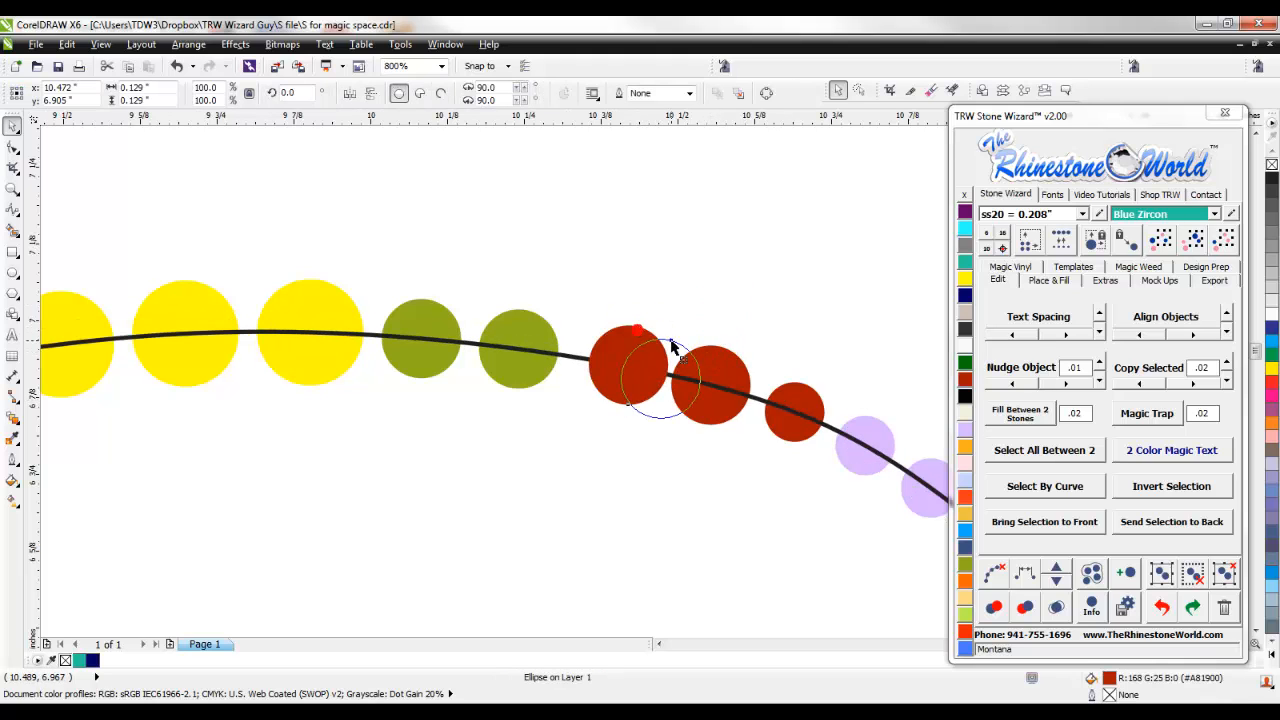
# - Copy the large dark blue stone on the third S's upper curve, placing the duplicate toward the adjacent teal stones
pyautogui.scroll(-5, 672, 346)
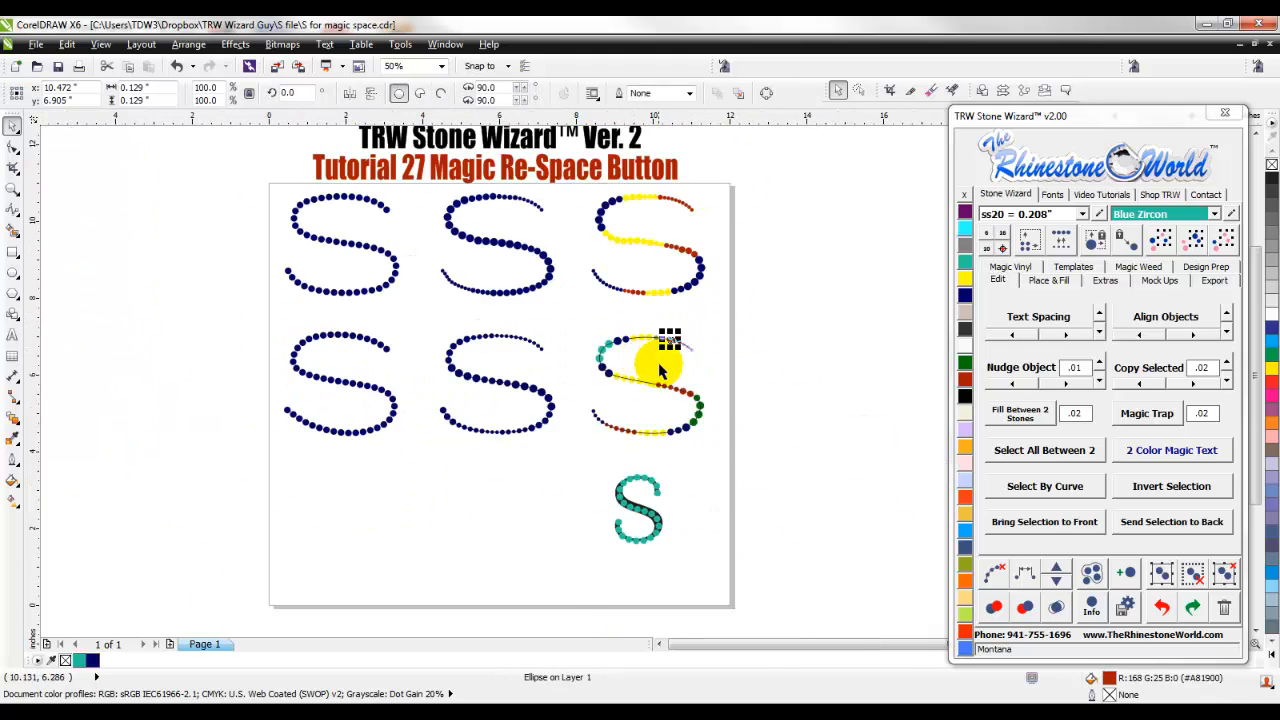
pyautogui.scroll(4, 660, 370)
pyautogui.click(535, 303)
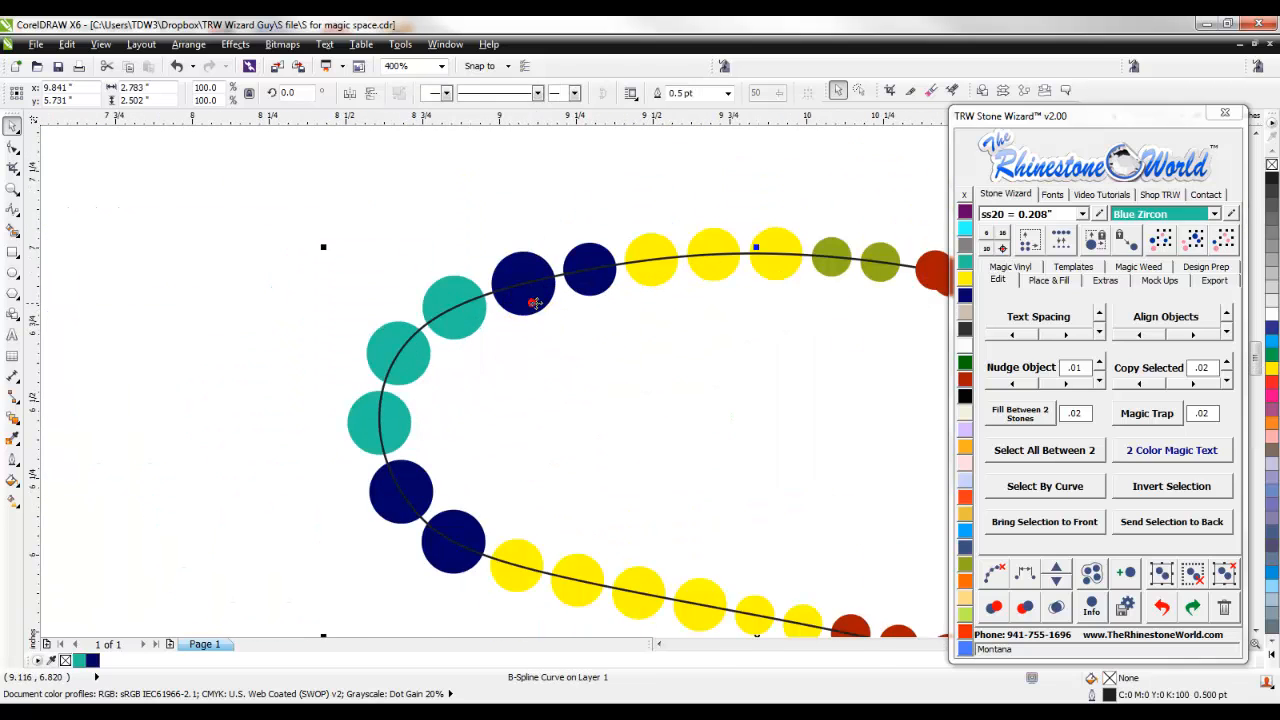
pyautogui.click(482, 204)
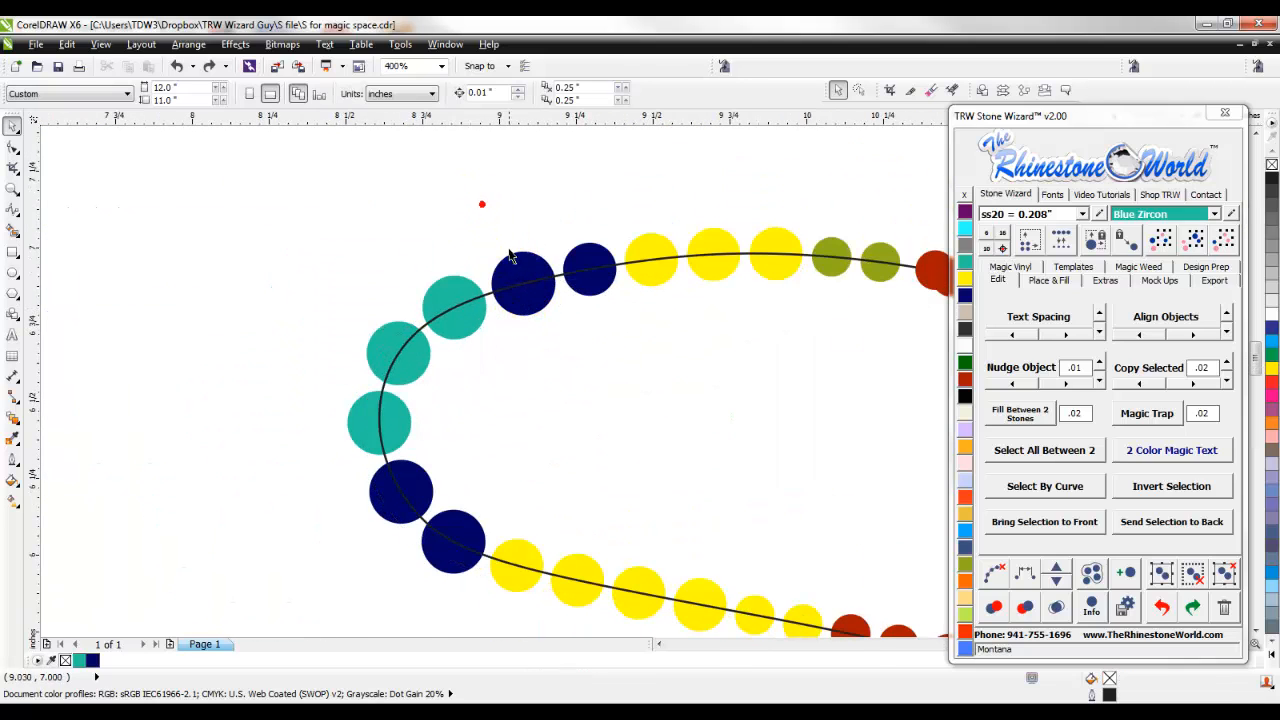
pyautogui.click(483, 267)
pyautogui.scroll(-2, 483, 267)
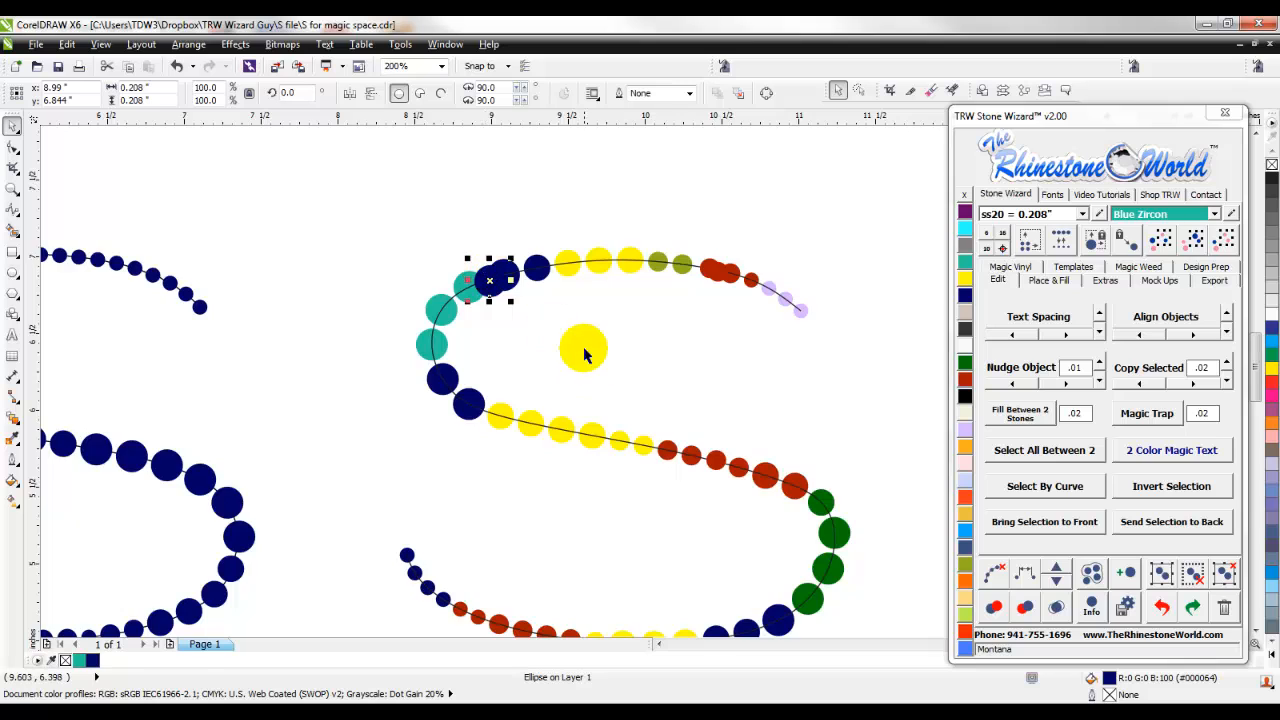
# - Re-space the stones of the second row's third S evenly along its B-Spline curve, including the newly copied stones
pyautogui.scroll(-2, 580, 349)
pyautogui.scroll(2, 628, 388)
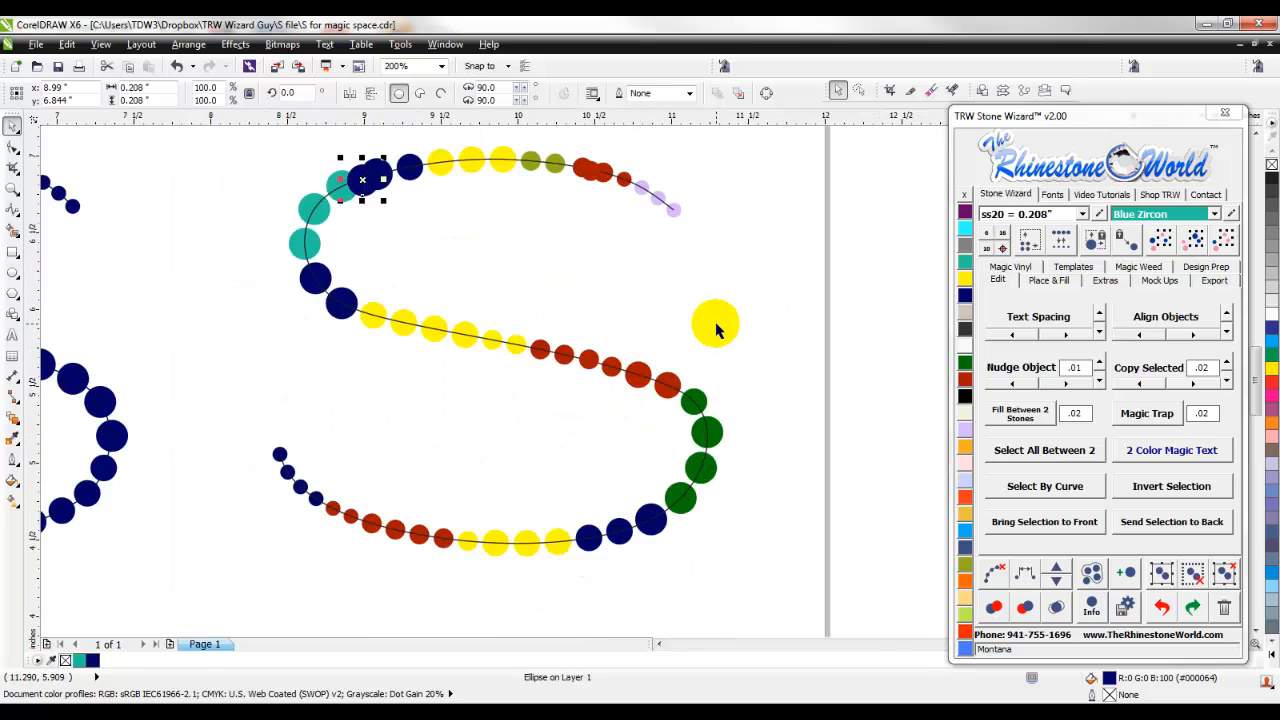
pyautogui.scroll(-2, 714, 323)
pyautogui.click(621, 340)
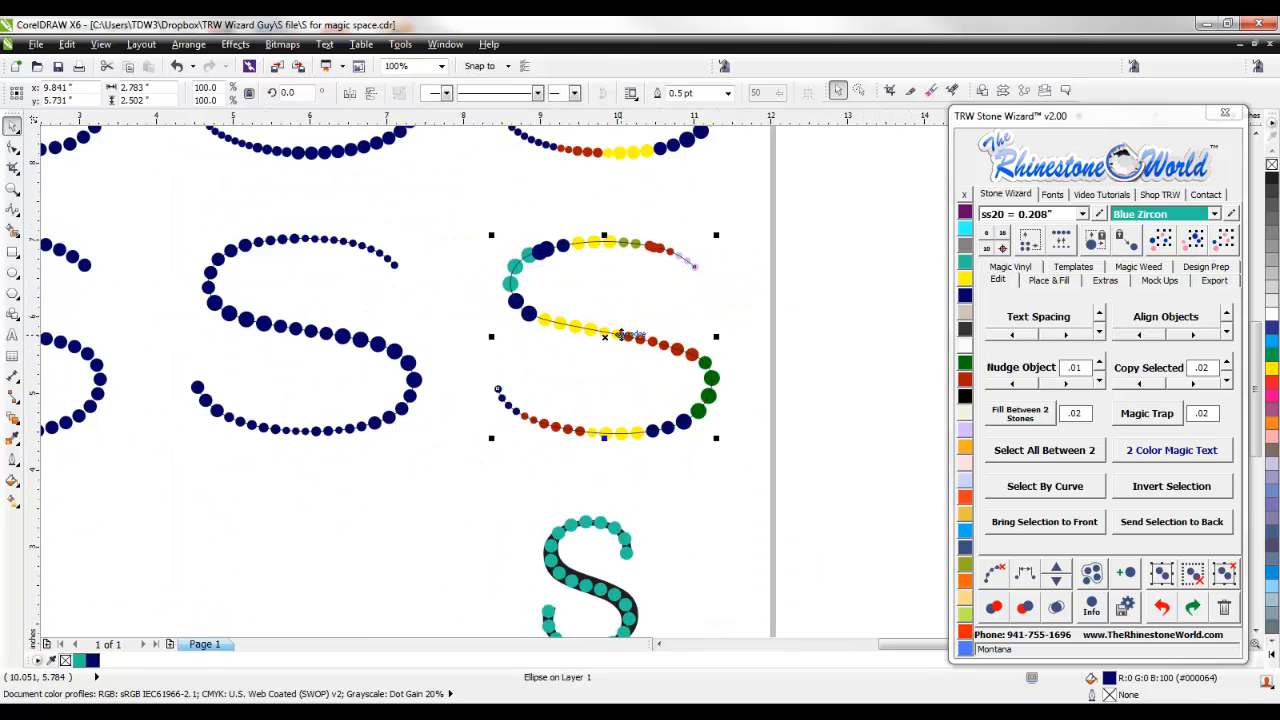
pyautogui.scroll(2, 622, 330)
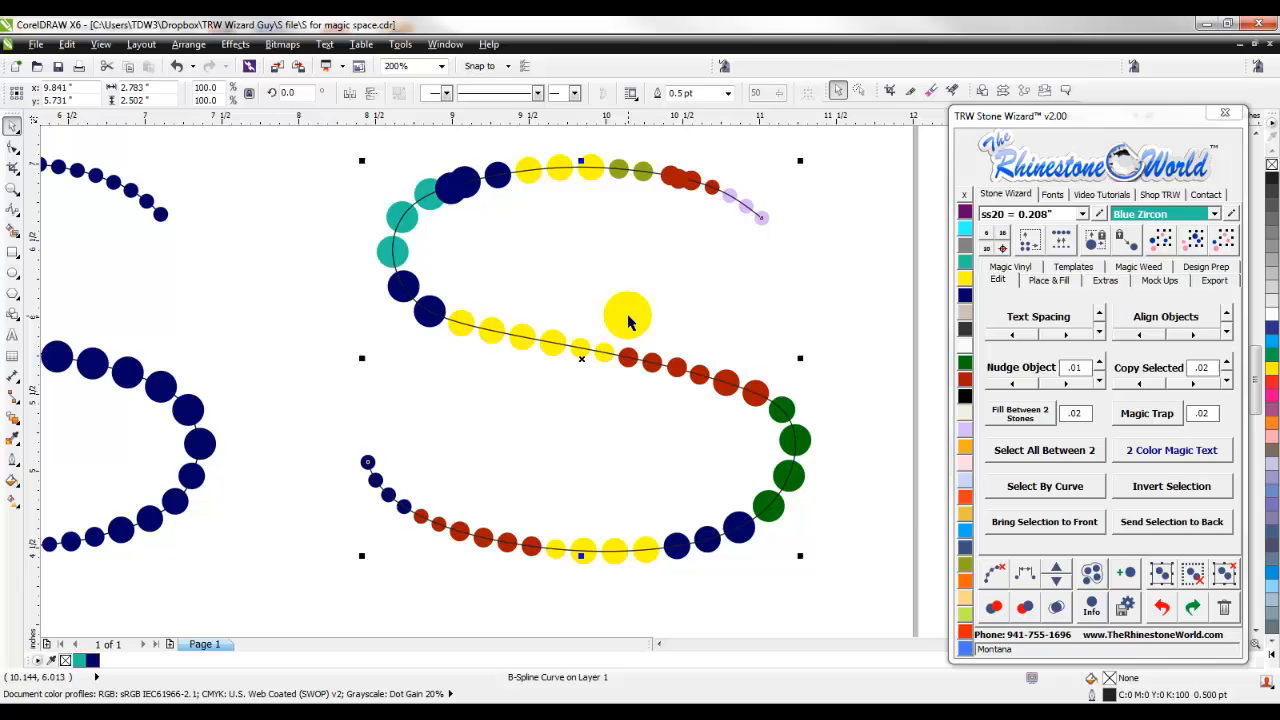
pyautogui.click(1025, 580)
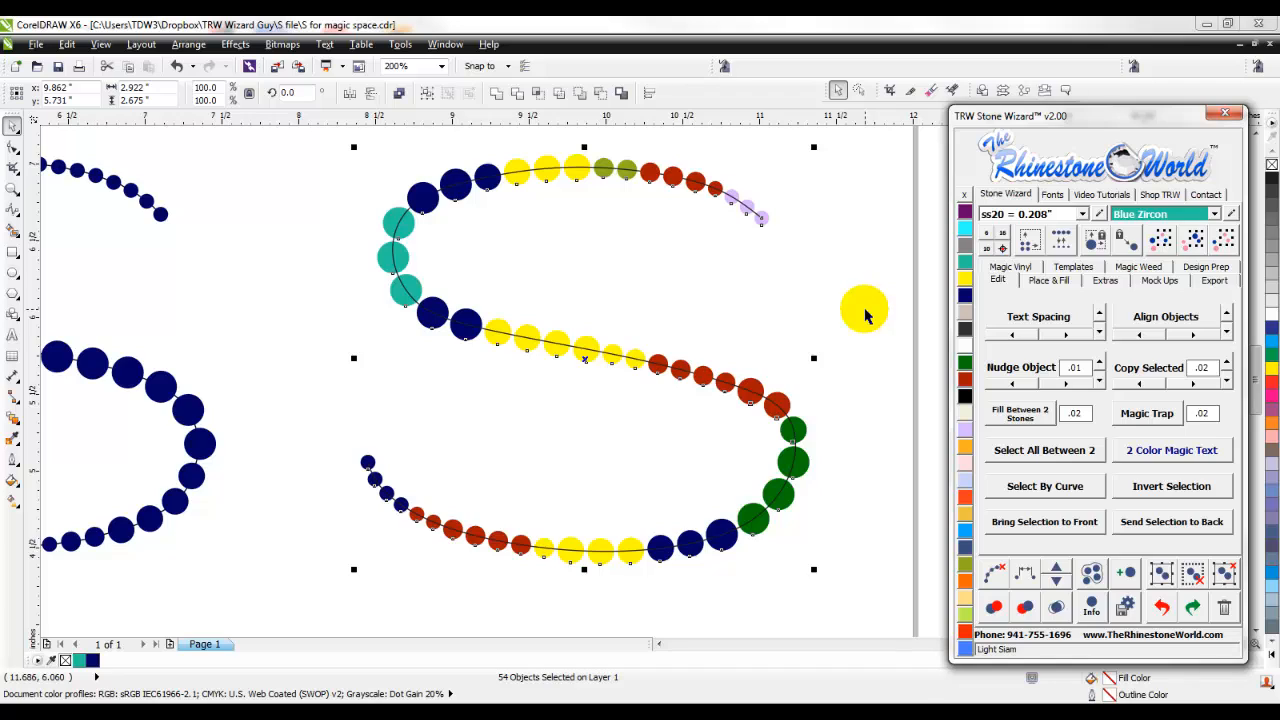
pyautogui.click(876, 422)
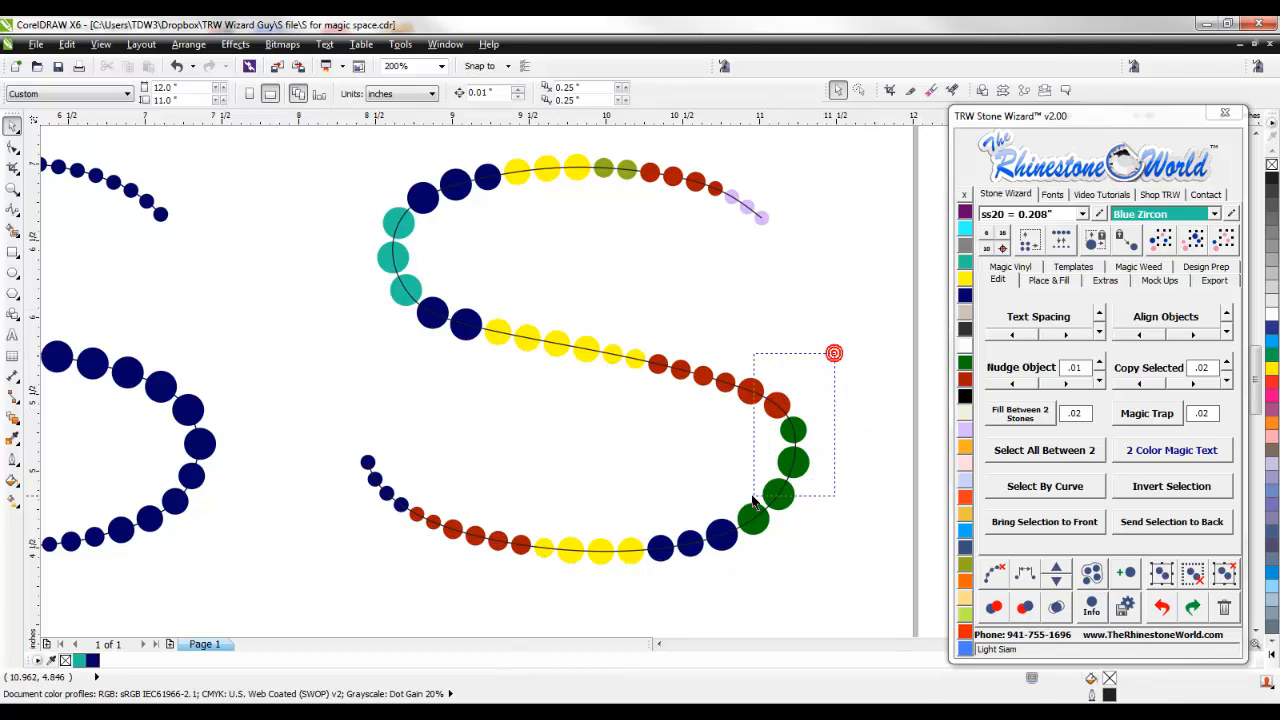
# - Replace the last red stone and the three adjacent green stones on the third S's outer bend with size ss20
pyautogui.moveTo(754, 500); pyautogui.dragTo(775, 443)
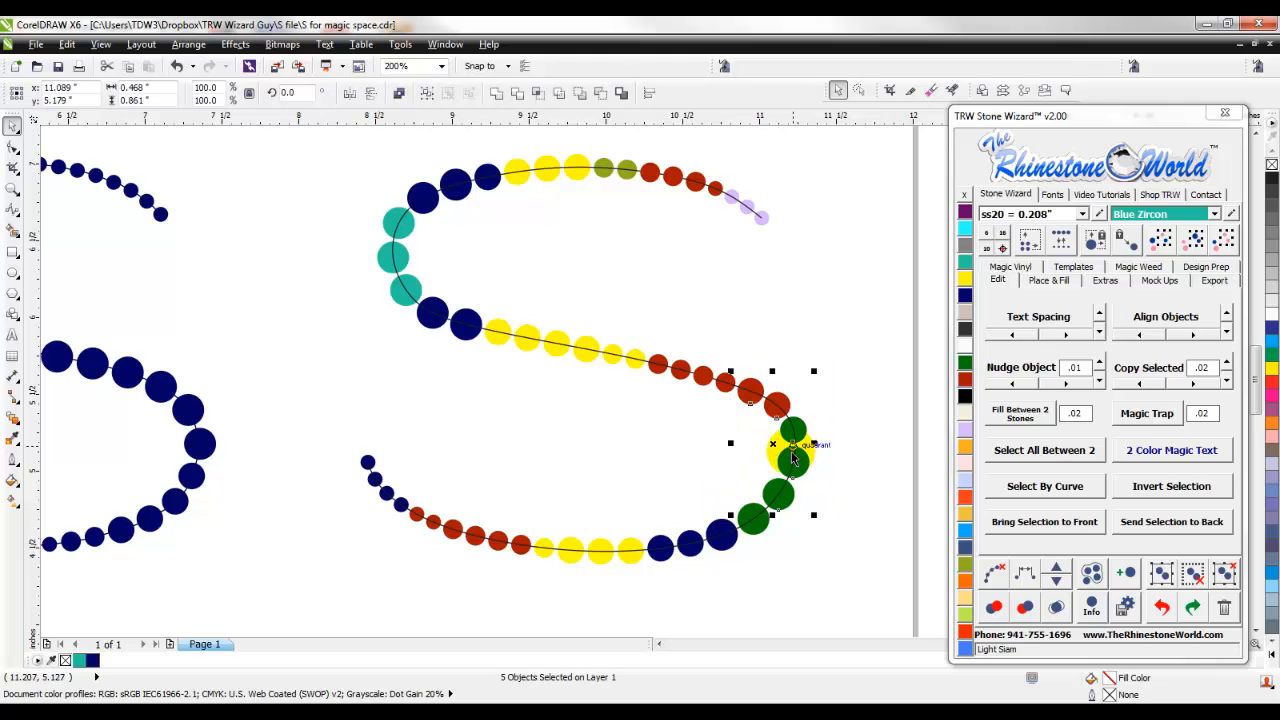
pyautogui.moveTo(833, 377); pyautogui.dragTo(781, 470)
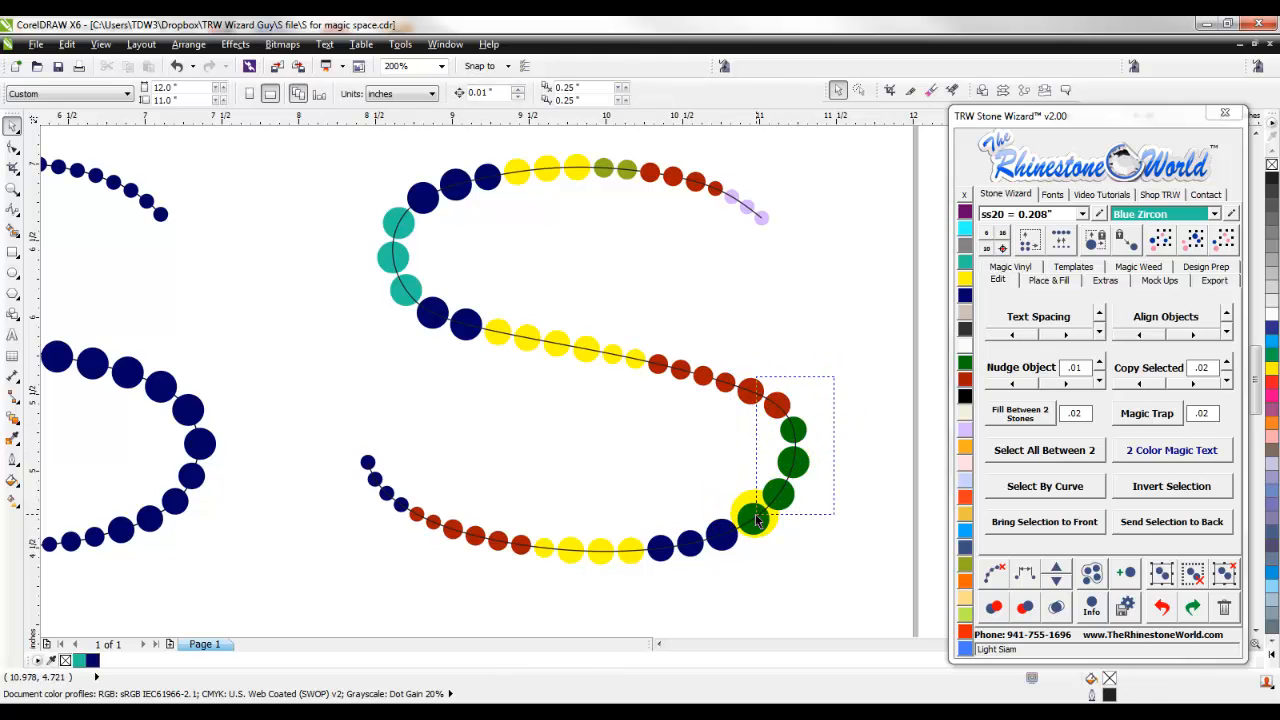
pyautogui.moveTo(757, 519); pyautogui.dragTo(757, 516)
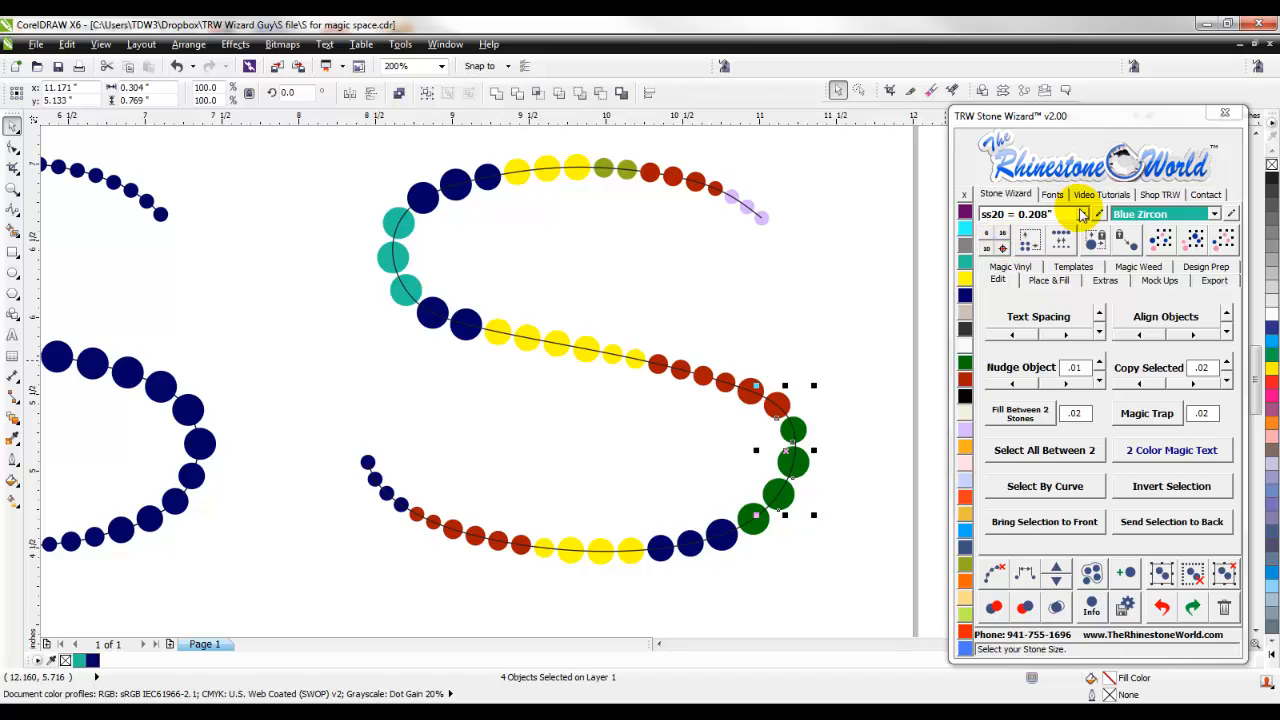
pyautogui.click(1062, 240)
pyautogui.click(857, 414)
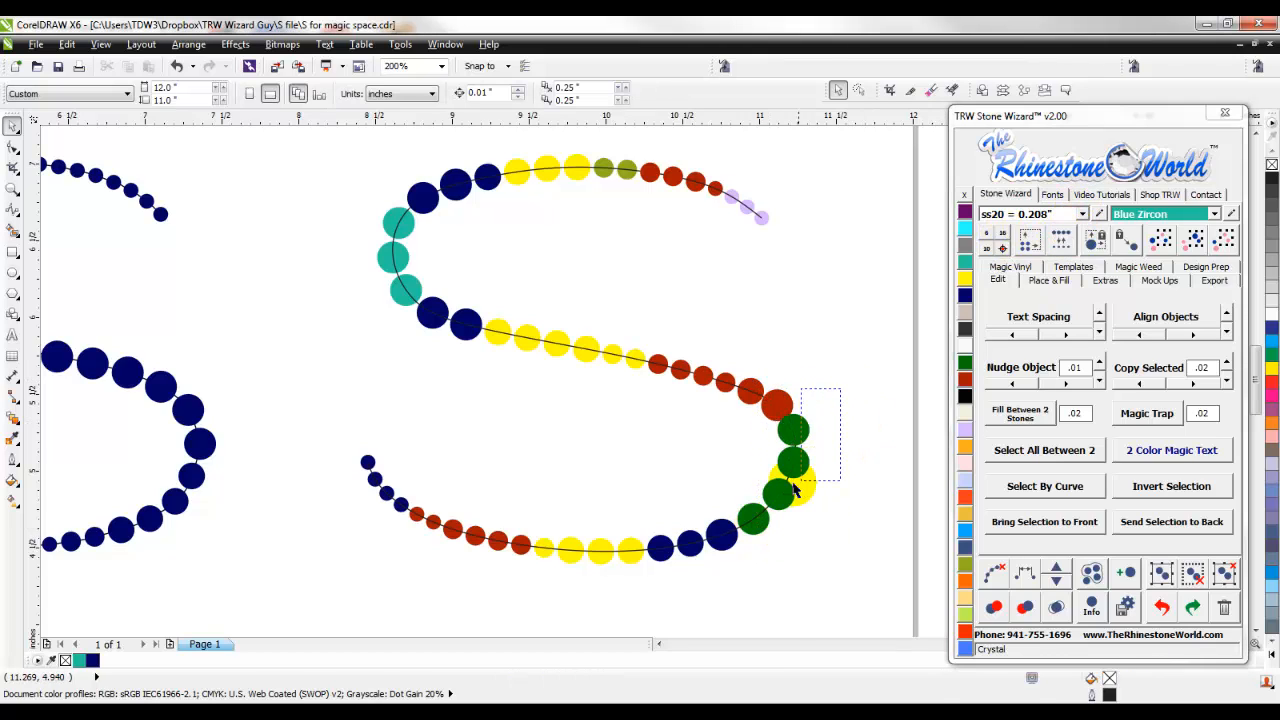
# - Replace the two uppermost green stones on the third S's outer bend with size ss30
pyautogui.moveTo(779, 481); pyautogui.dragTo(779, 481)
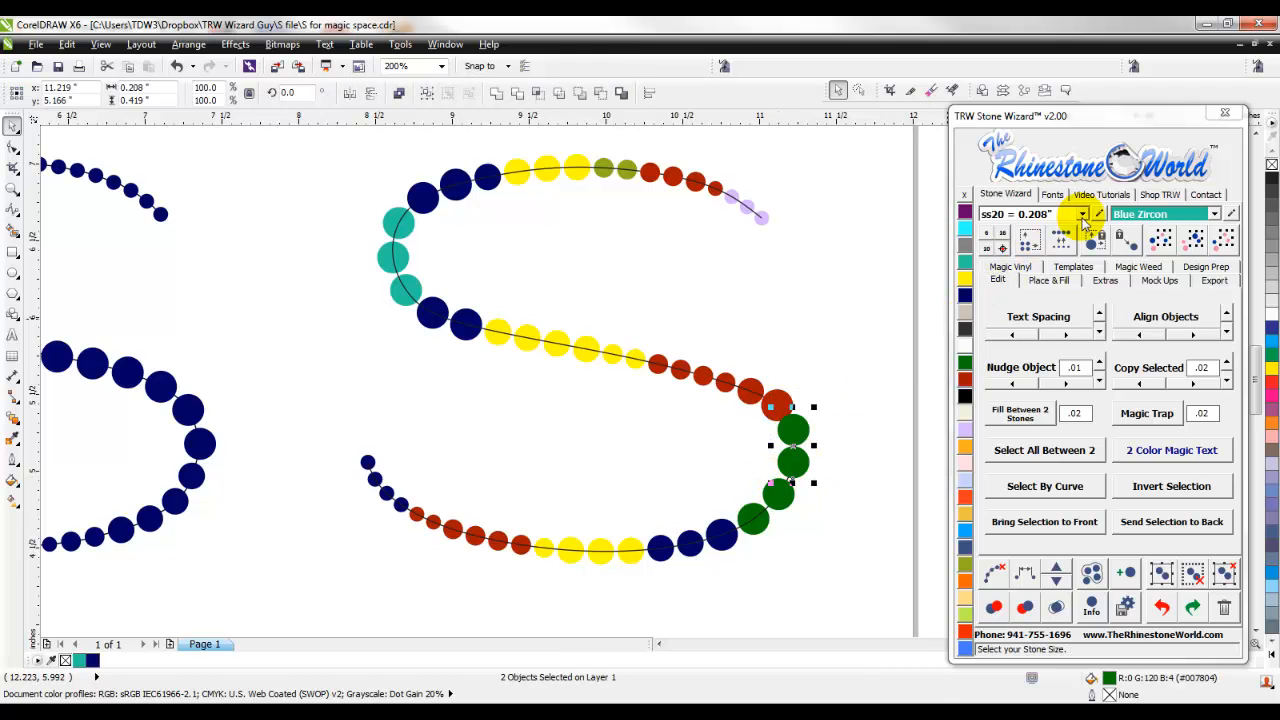
pyautogui.click(1081, 214)
pyautogui.click(1015, 284)
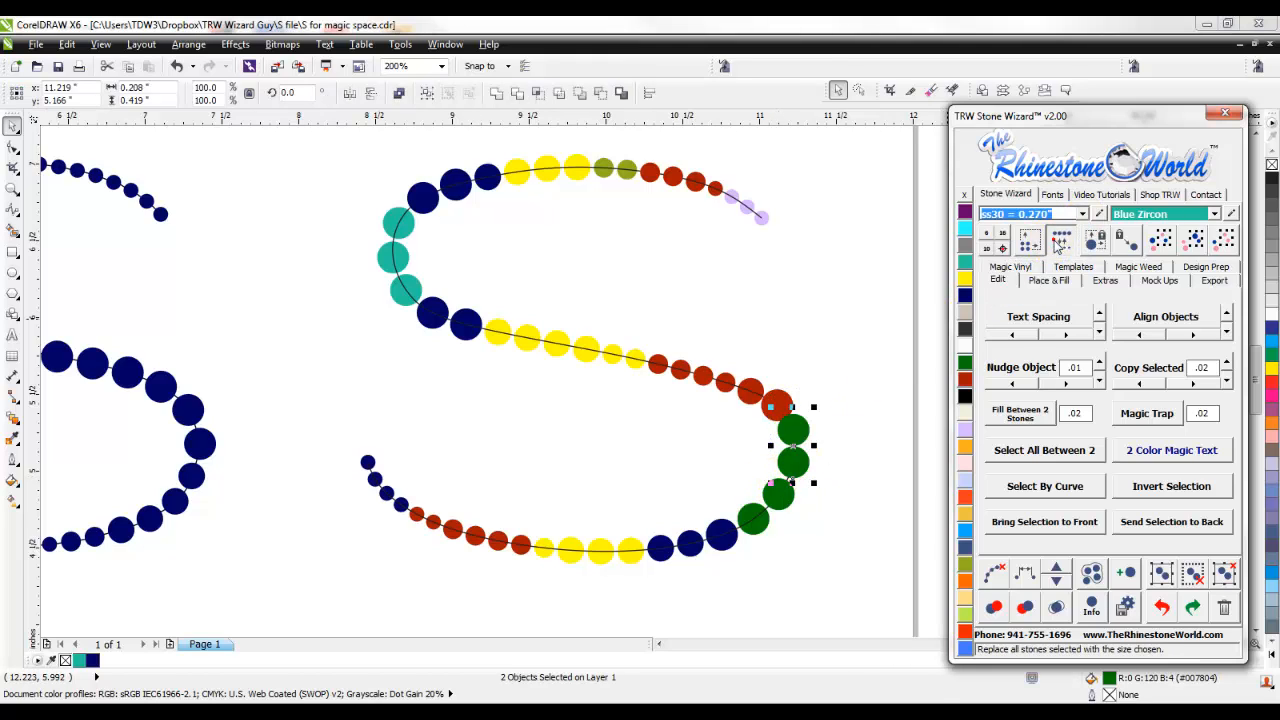
pyautogui.click(1062, 242)
pyautogui.click(864, 400)
# - Re-space the third S's stones along its curve to make room for the two enlarged green stones
pyautogui.click(737, 388)
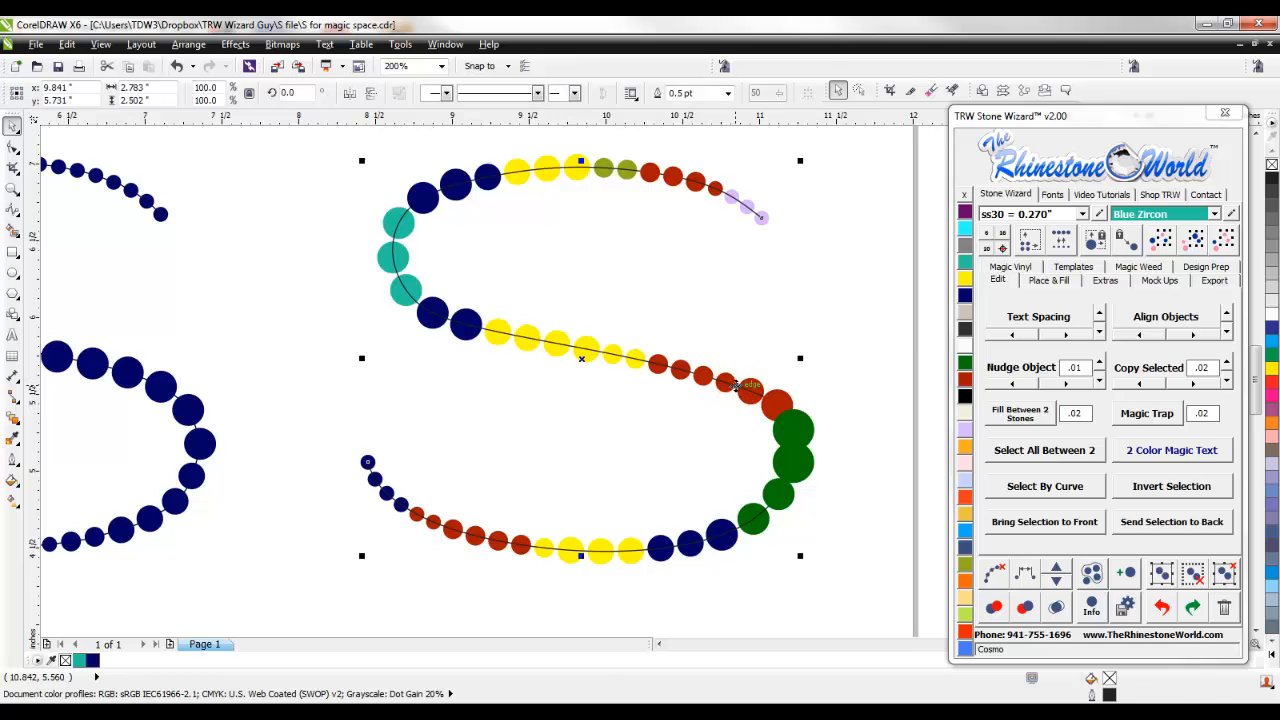
pyautogui.click(1022, 572)
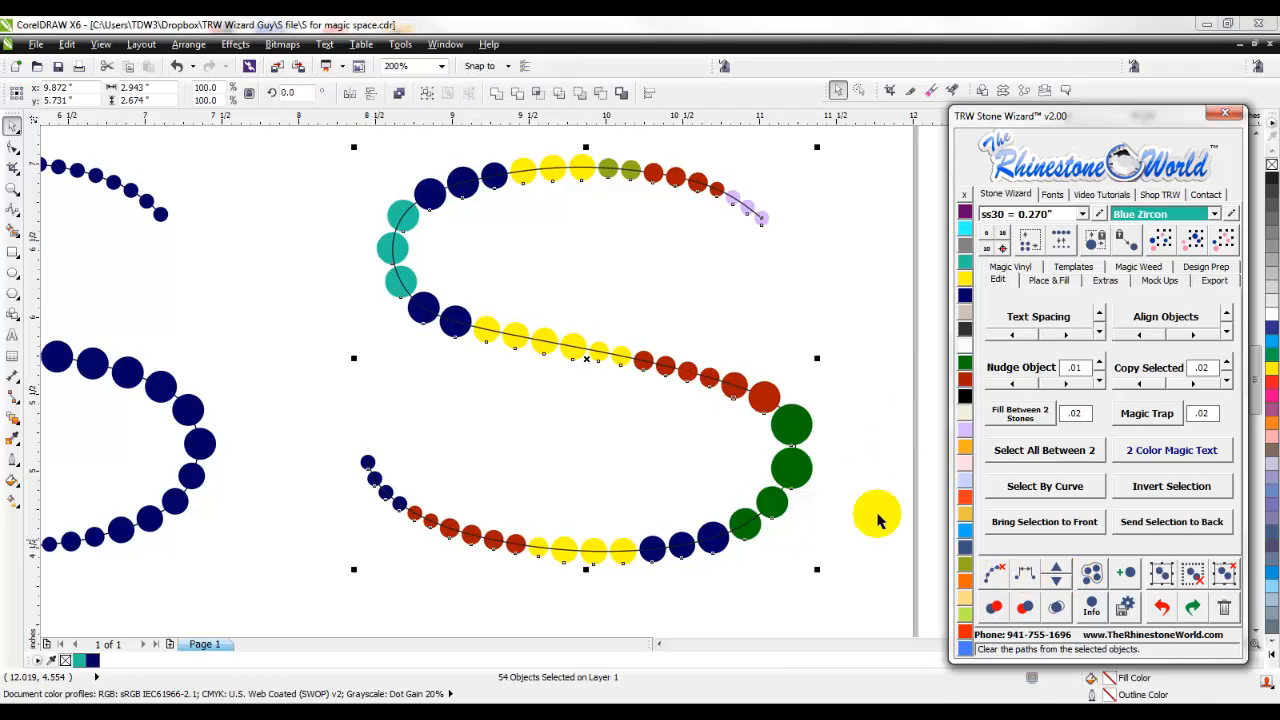
pyautogui.click(840, 477)
pyautogui.moveTo(802, 512); pyautogui.dragTo(855, 450)
pyautogui.scroll(-1, 638, 460)
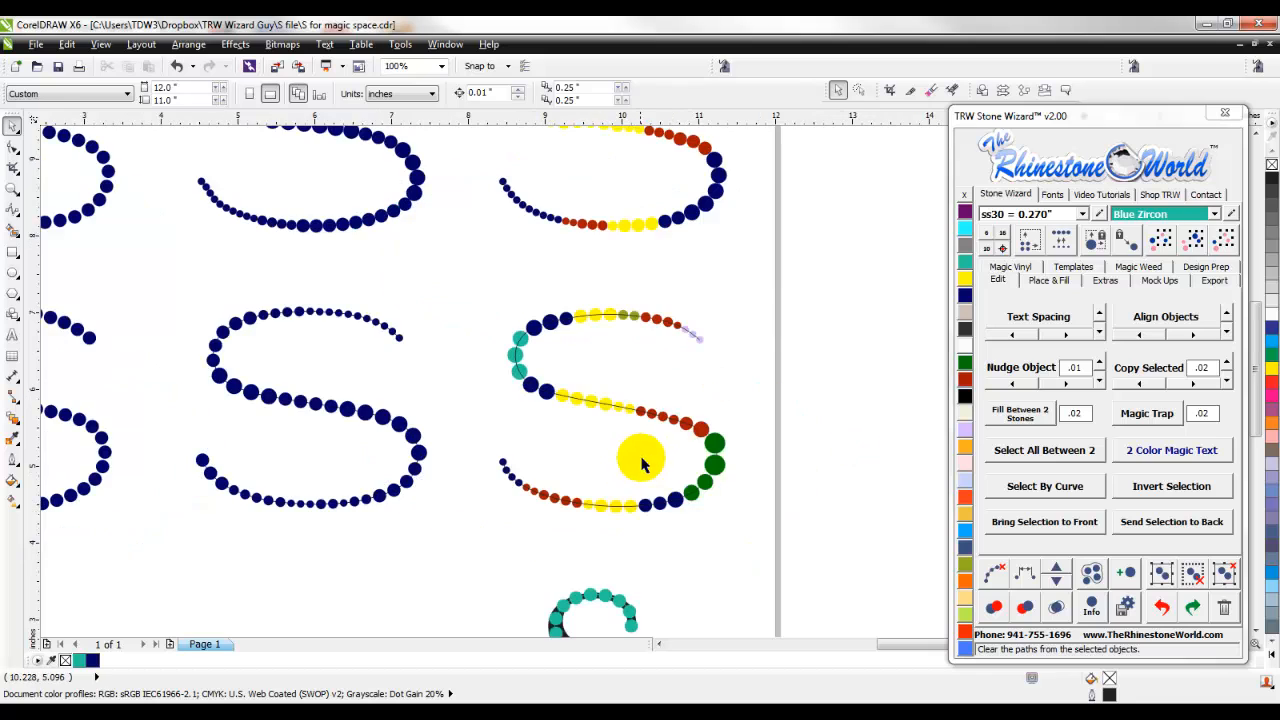
pyautogui.click(726, 423)
# - Adjust the teal S's stone blend below the second row to 20 steps and clear its path from the stones
pyautogui.scroll(-1, 748, 454)
pyautogui.scroll(2, 686, 614)
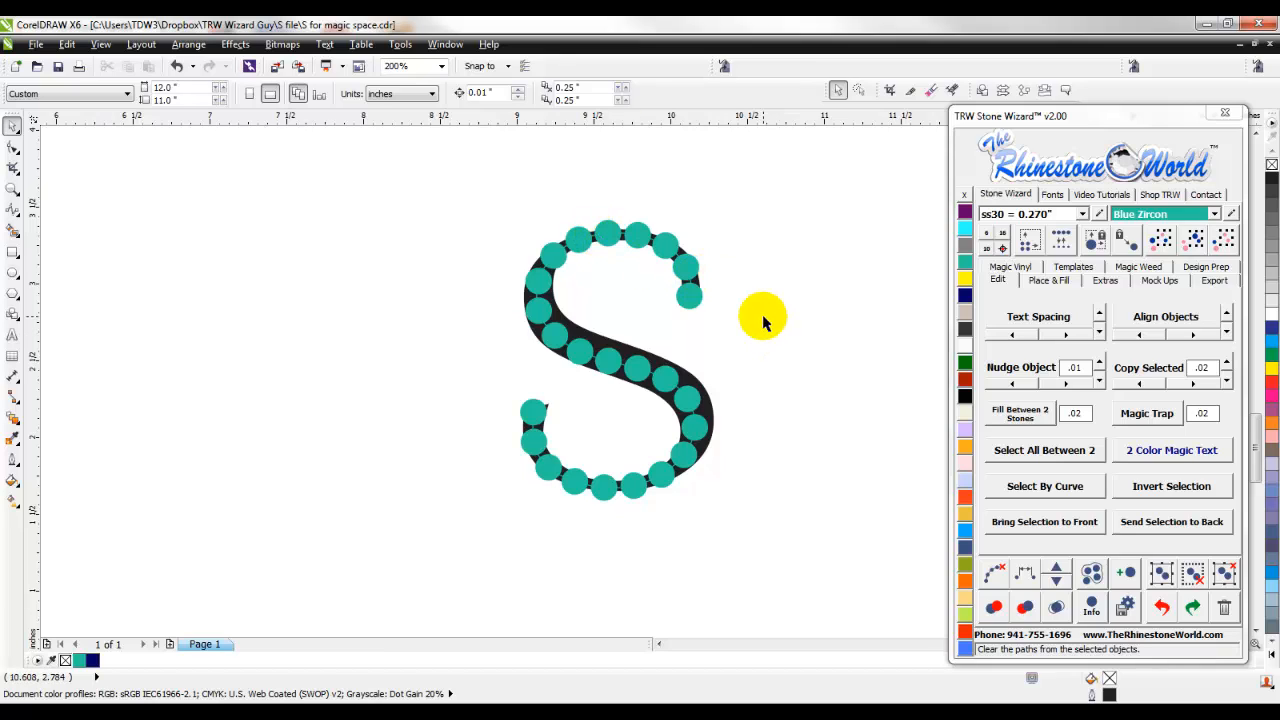
pyautogui.click(672, 385)
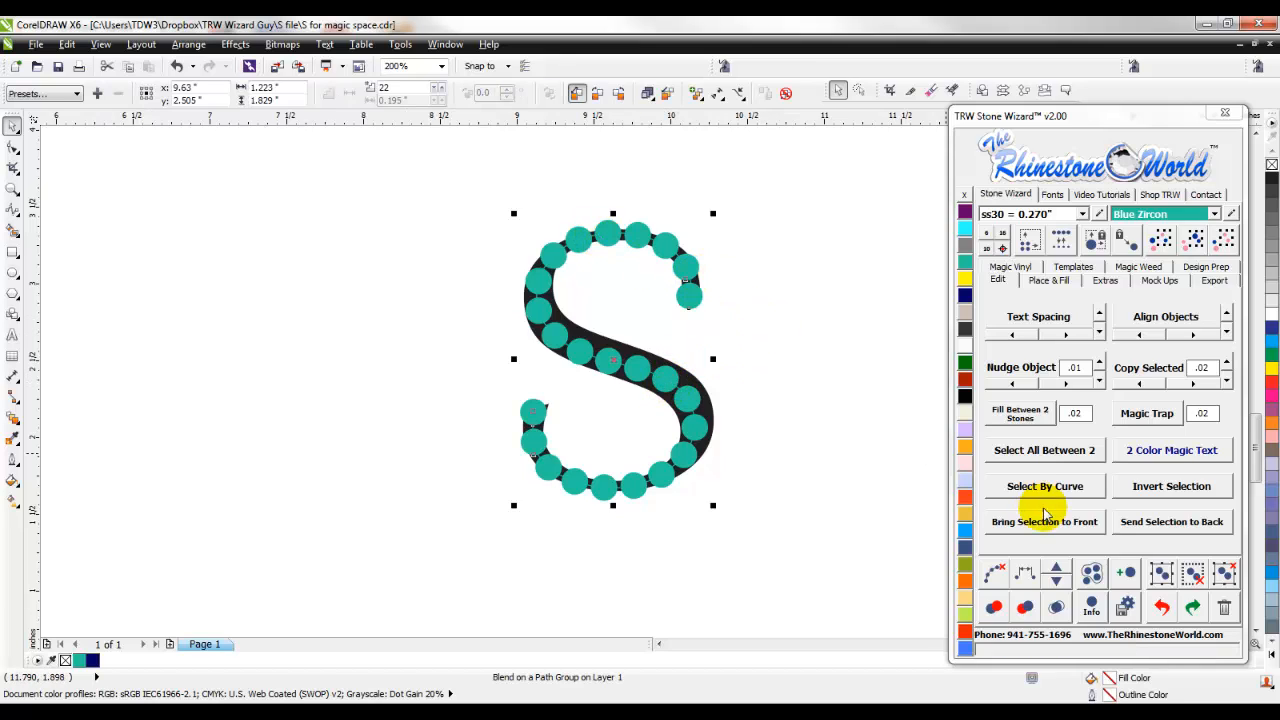
pyautogui.click(1057, 574)
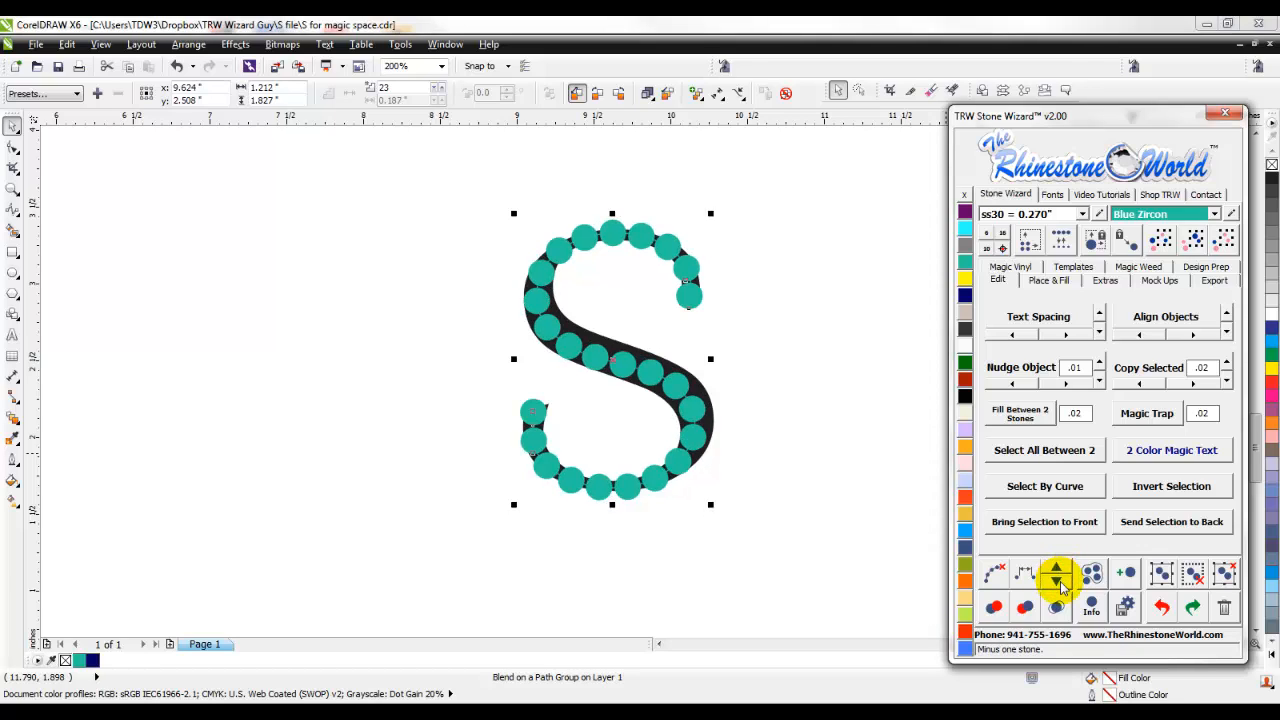
pyautogui.click(1060, 585)
pyautogui.click(1061, 585)
pyautogui.click(1056, 571)
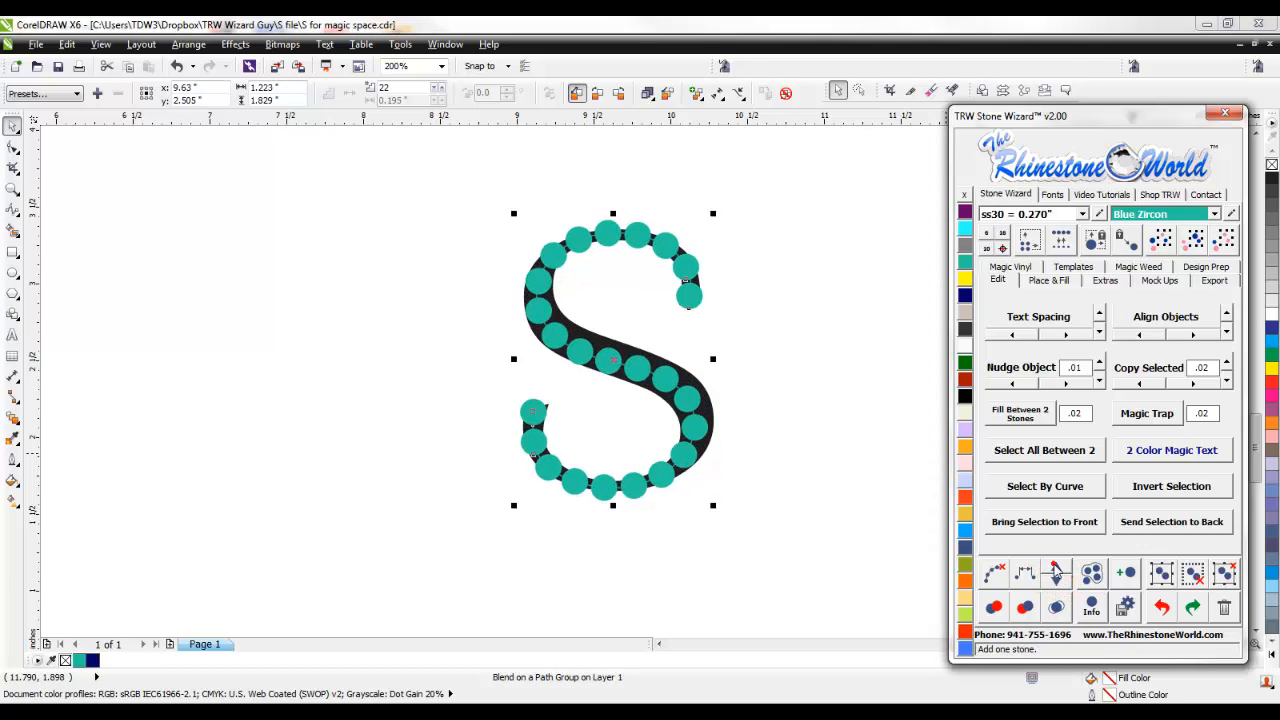
pyautogui.click(1060, 584)
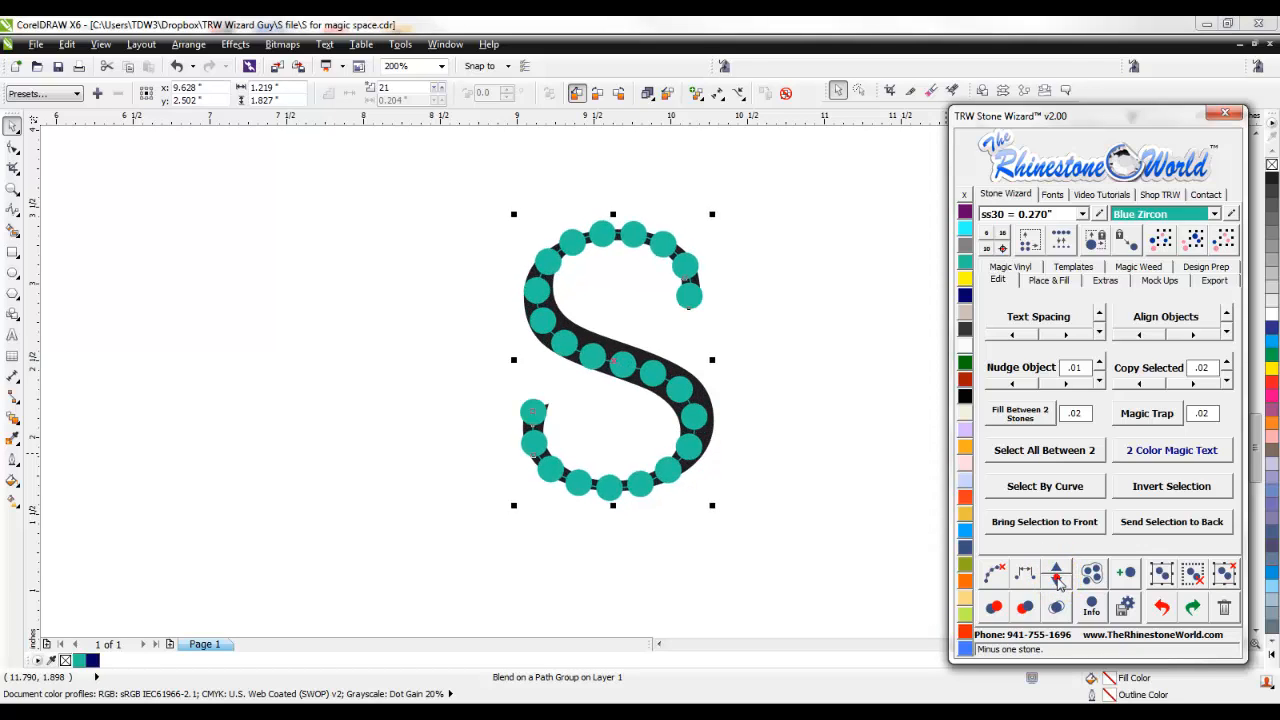
pyautogui.click(998, 579)
pyautogui.click(821, 471)
# - Replace the first three stones at the upper end of the teal S with size ss10
pyautogui.scroll(1, 691, 250)
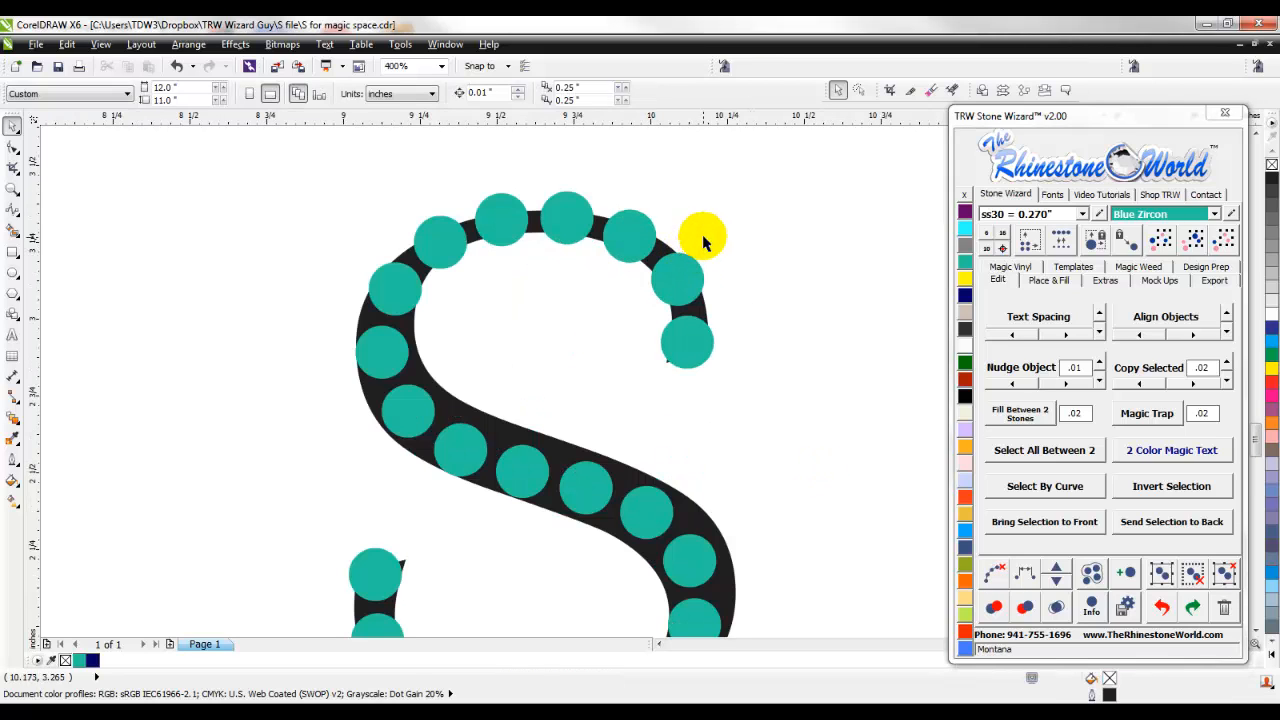
pyautogui.click(684, 279)
pyautogui.click(770, 299)
pyautogui.moveTo(638, 388); pyautogui.dragTo(640, 388)
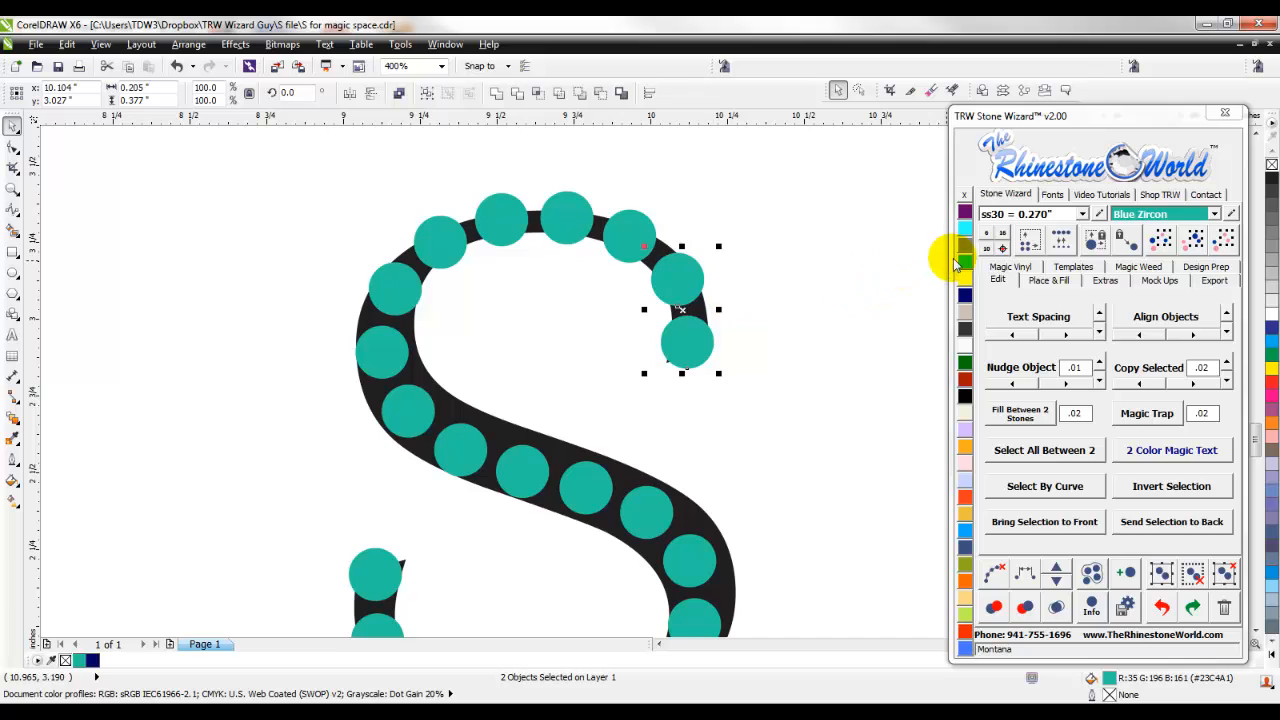
pyautogui.click(987, 250)
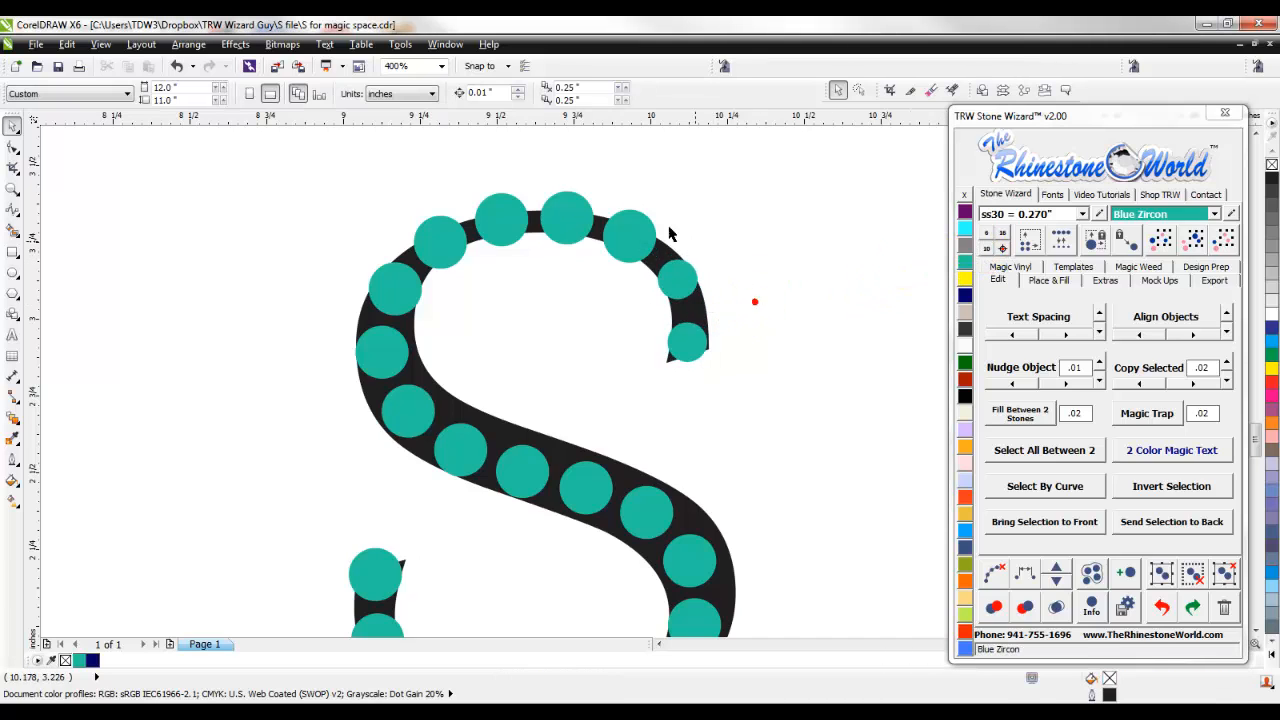
pyautogui.click(628, 232)
pyautogui.click(987, 250)
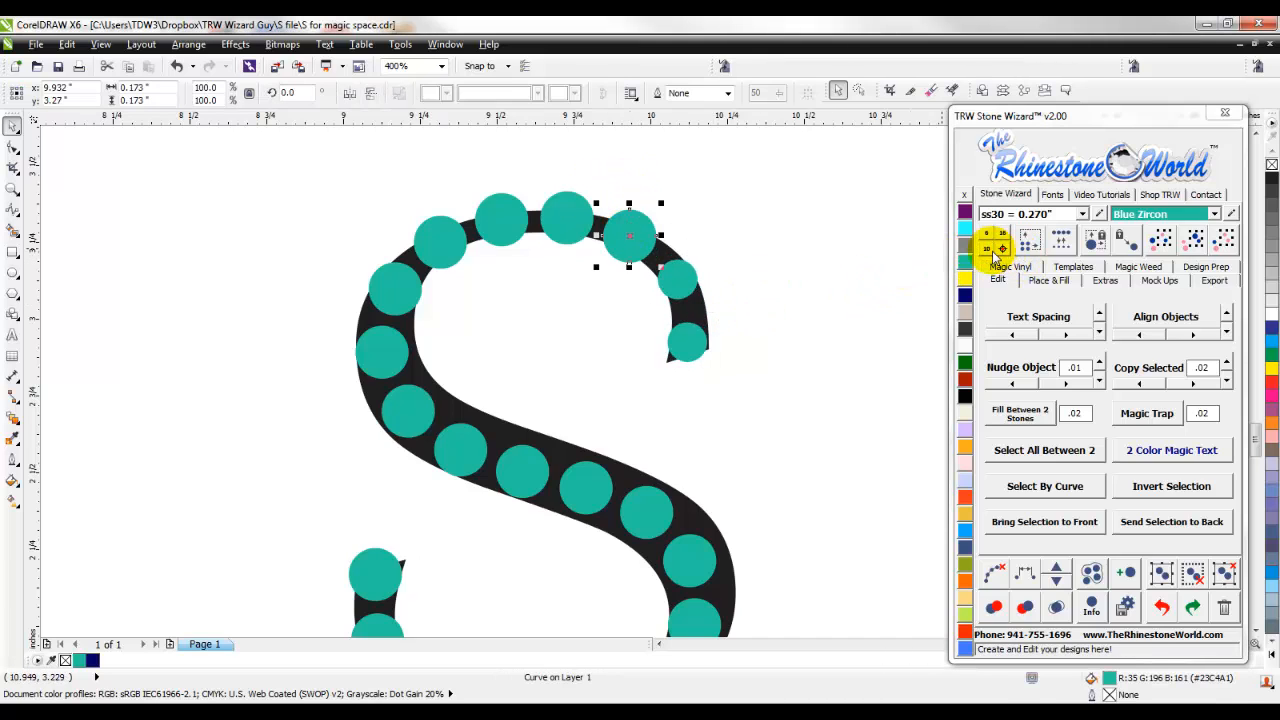
# - Replace the next three stones along the top curve of the teal S with size ss06
pyautogui.moveTo(603, 163); pyautogui.dragTo(409, 277)
pyautogui.click(985, 238)
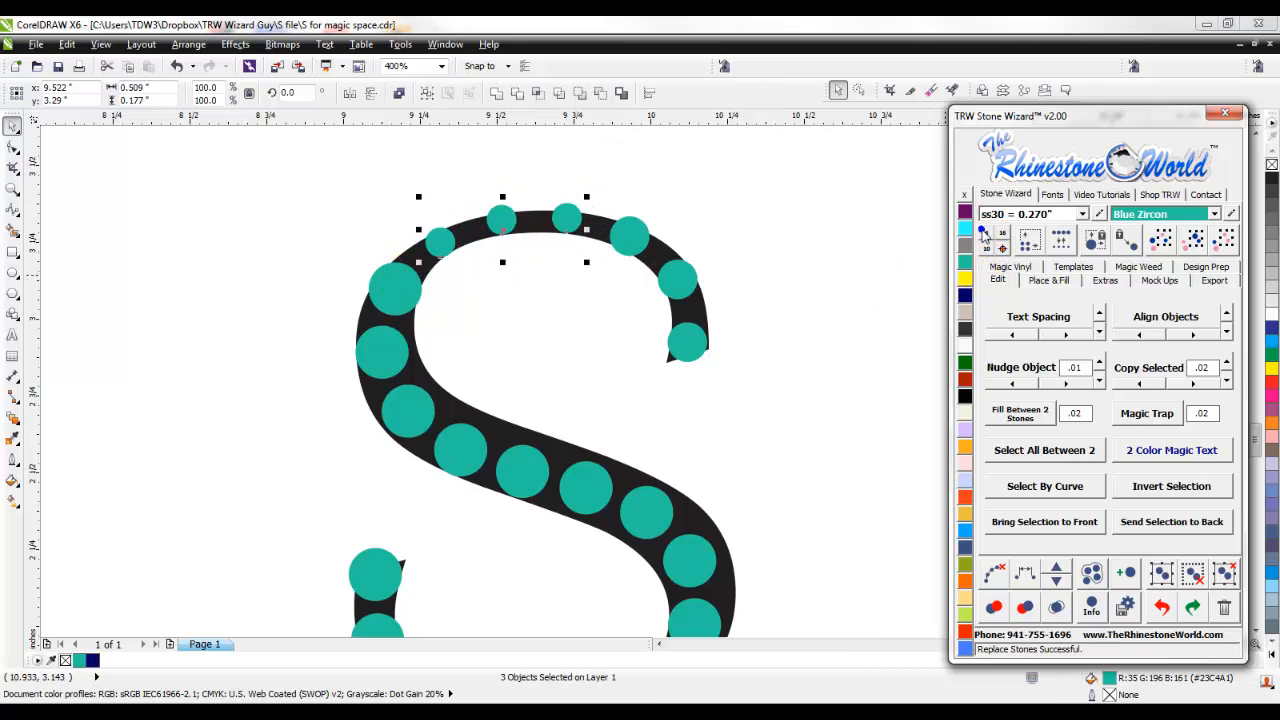
pyautogui.click(754, 285)
# - Replace the five stones from the teal S's upper-left bend along its diagonal stroke with size ss20
pyautogui.scroll(-2, 754, 283)
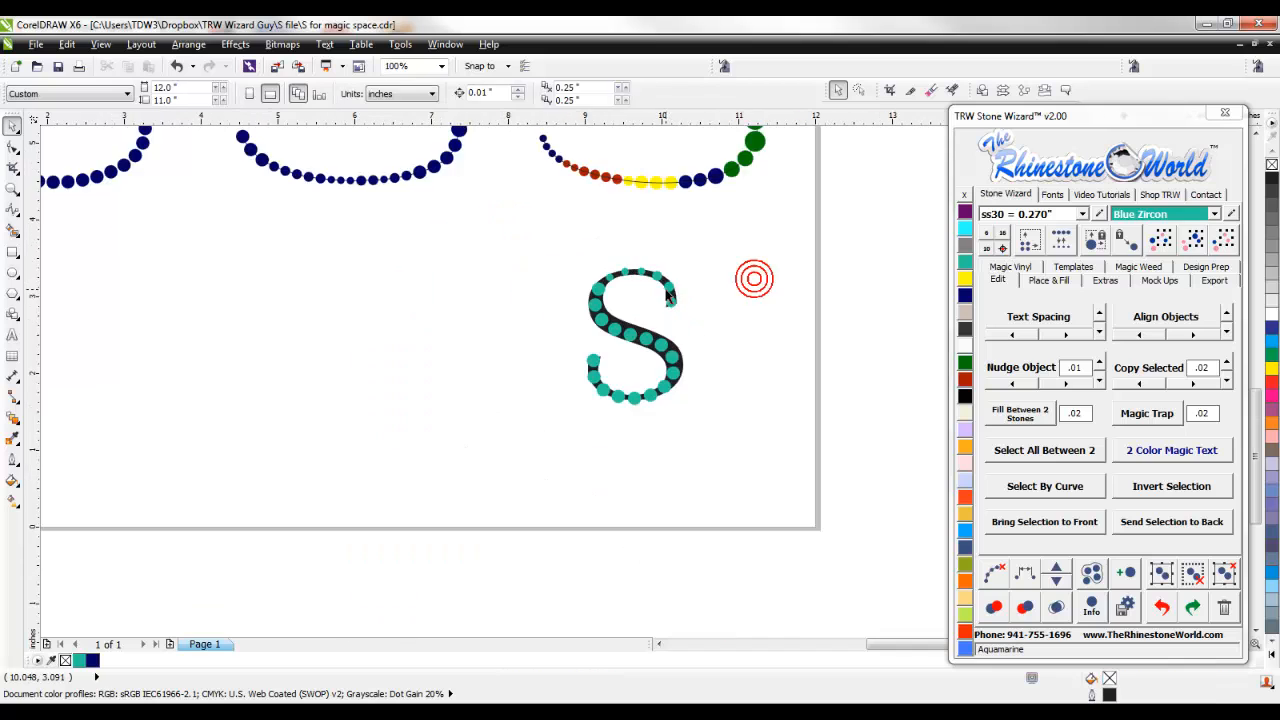
pyautogui.scroll(2, 665, 375)
pyautogui.scroll(-2, 665, 375)
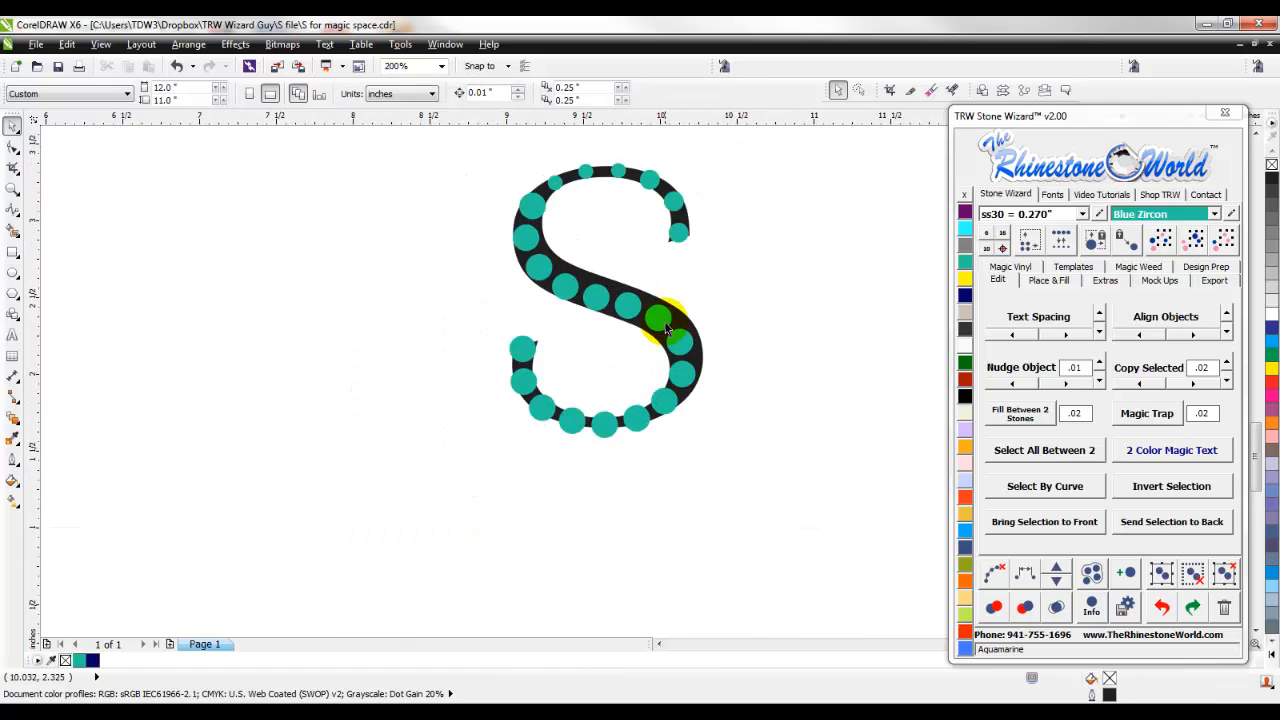
pyautogui.scroll(2, 637, 307)
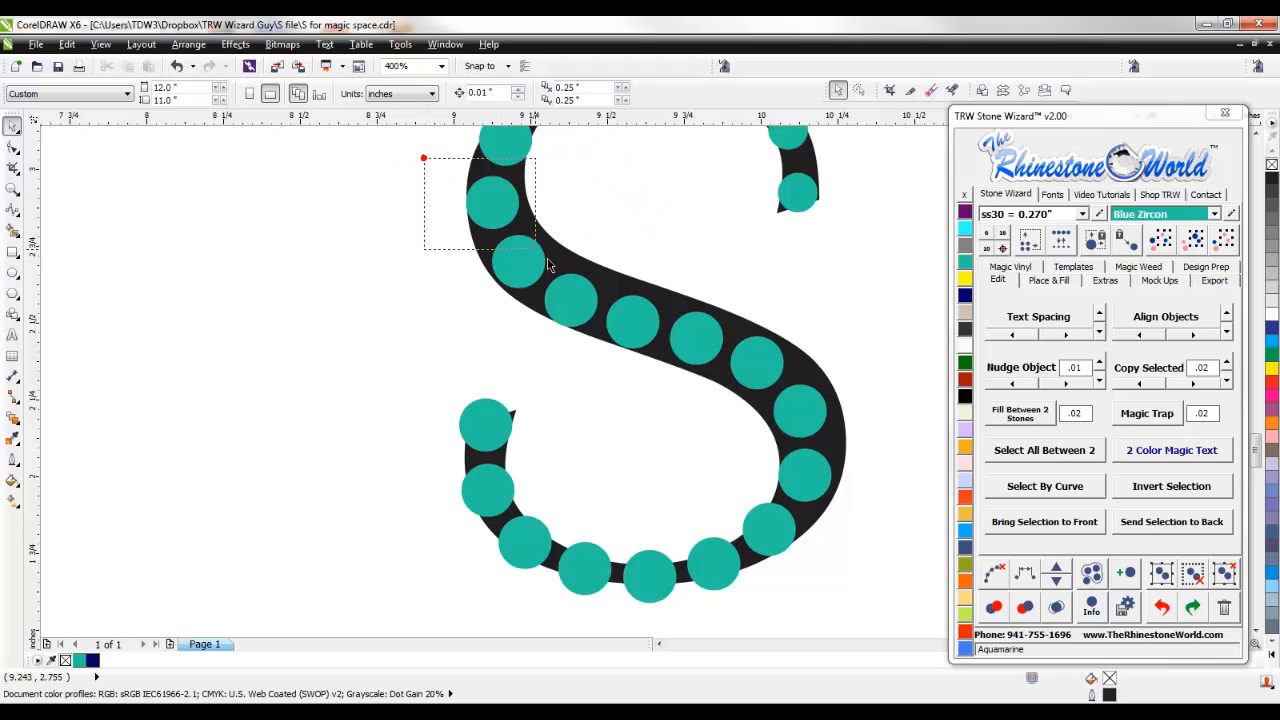
pyautogui.moveTo(425, 158); pyautogui.dragTo(753, 388)
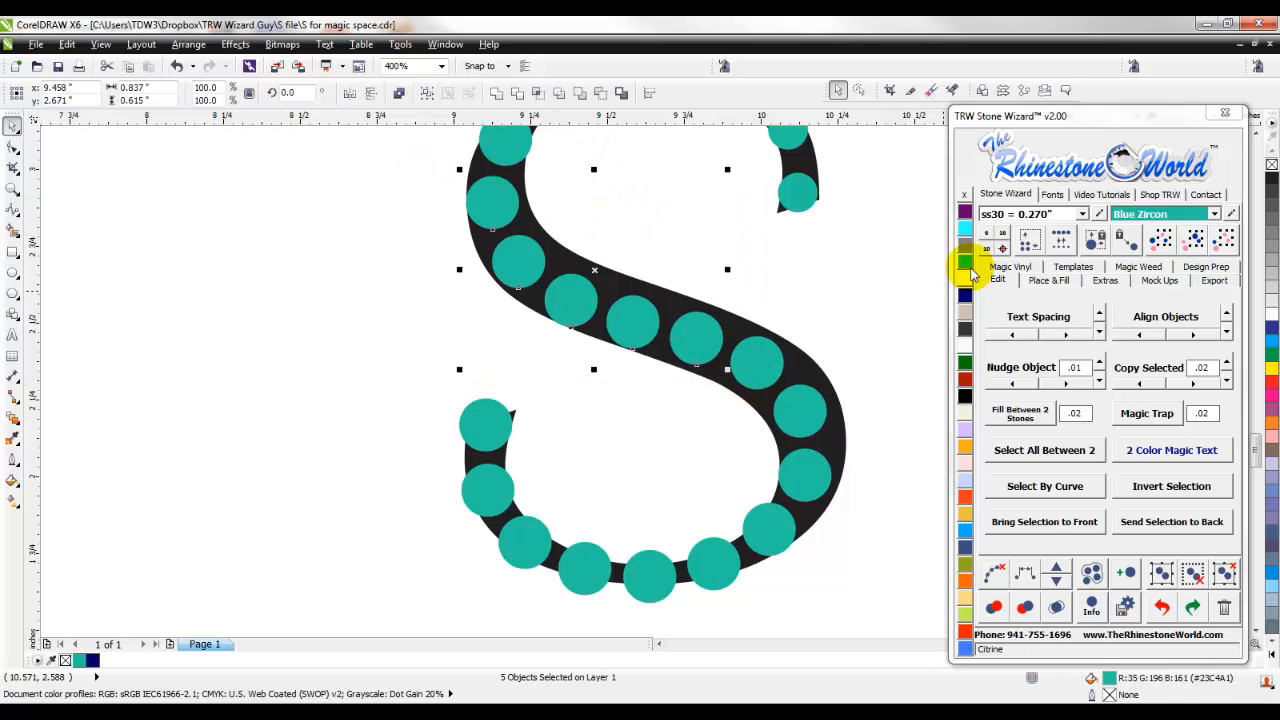
pyautogui.click(1068, 214)
pyautogui.click(1042, 274)
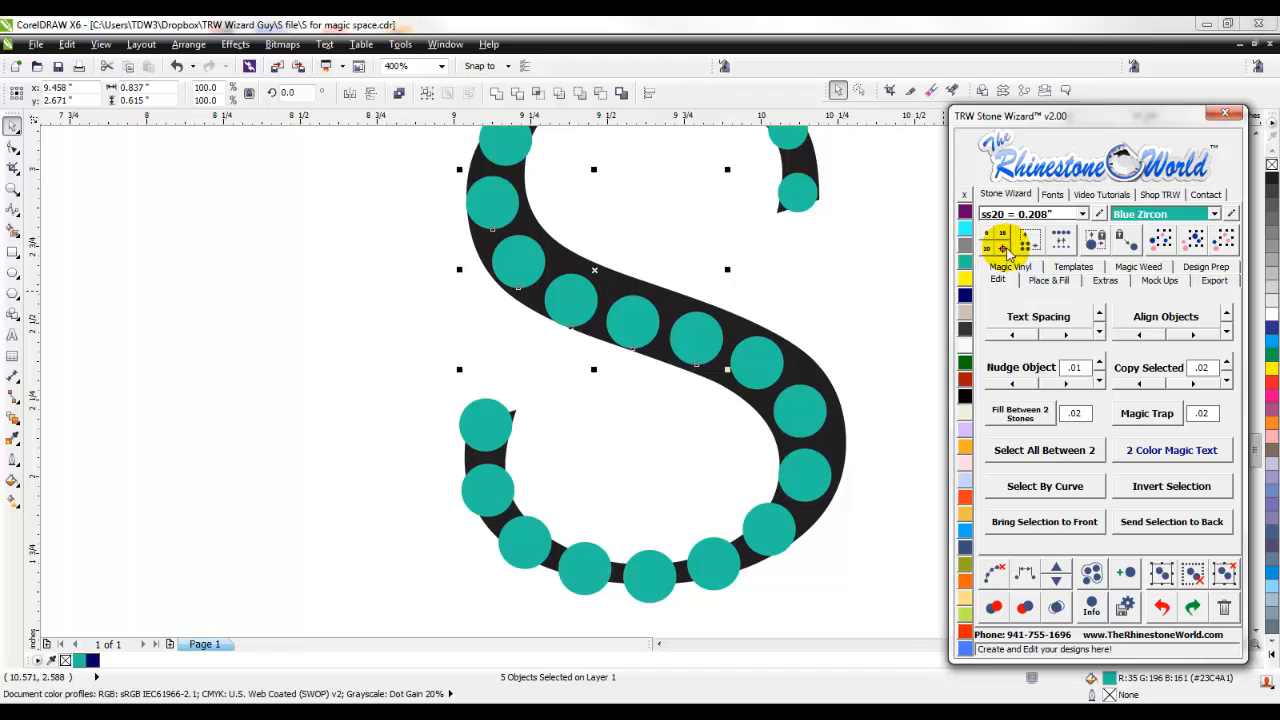
pyautogui.click(1064, 246)
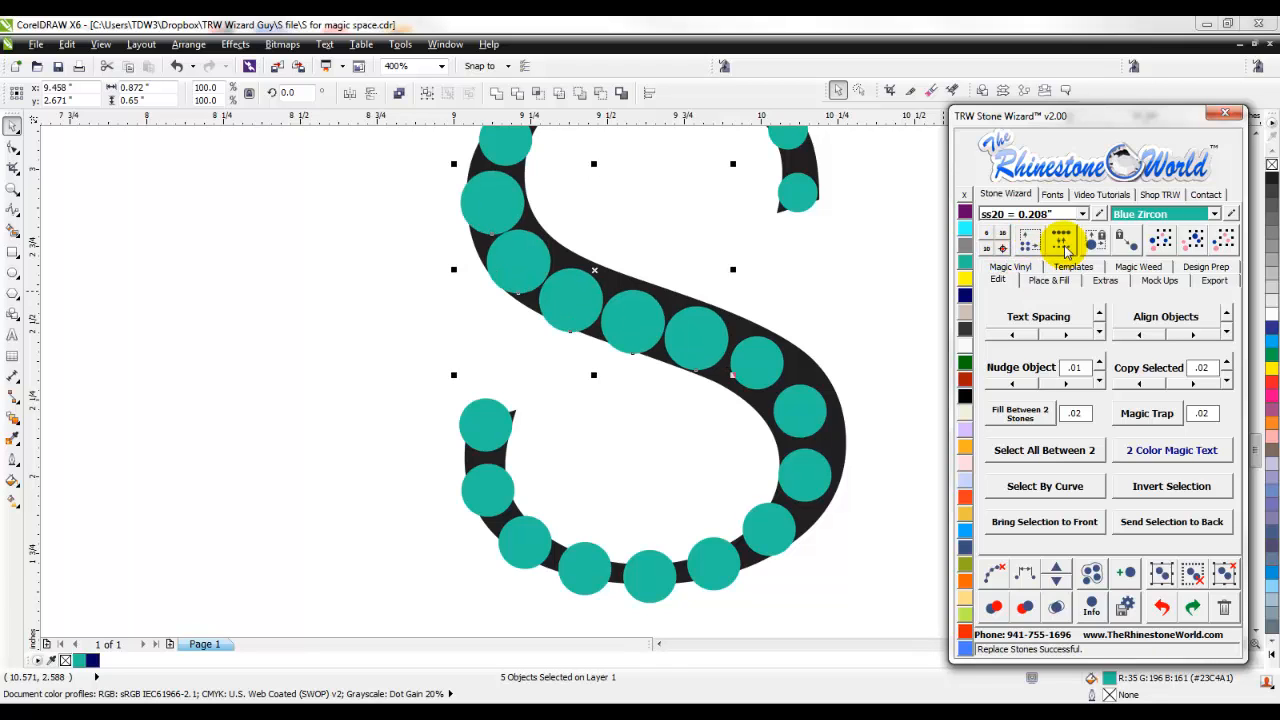
pyautogui.click(876, 328)
# - Replace the three stones around the teal S's lower-right bend, trying ss30 and settling on ss20
pyautogui.moveTo(703, 495); pyautogui.dragTo(706, 509)
pyautogui.click(1085, 216)
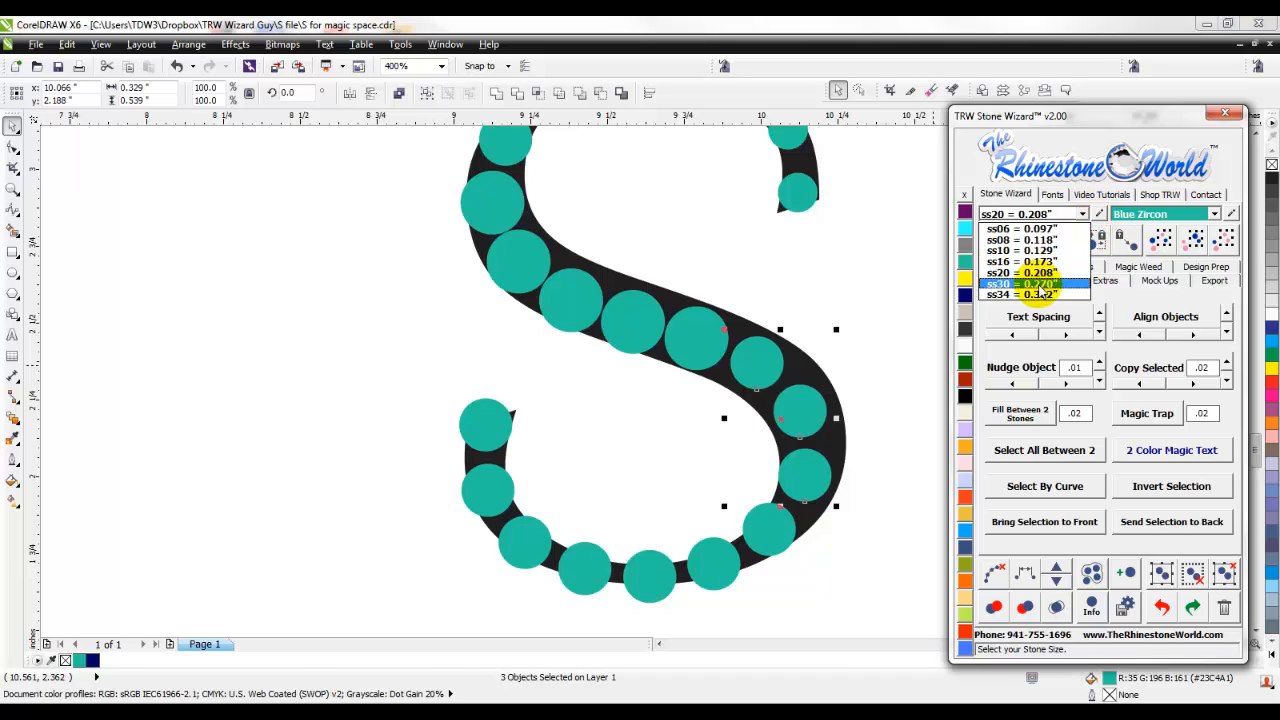
pyautogui.click(1043, 290)
pyautogui.click(1031, 244)
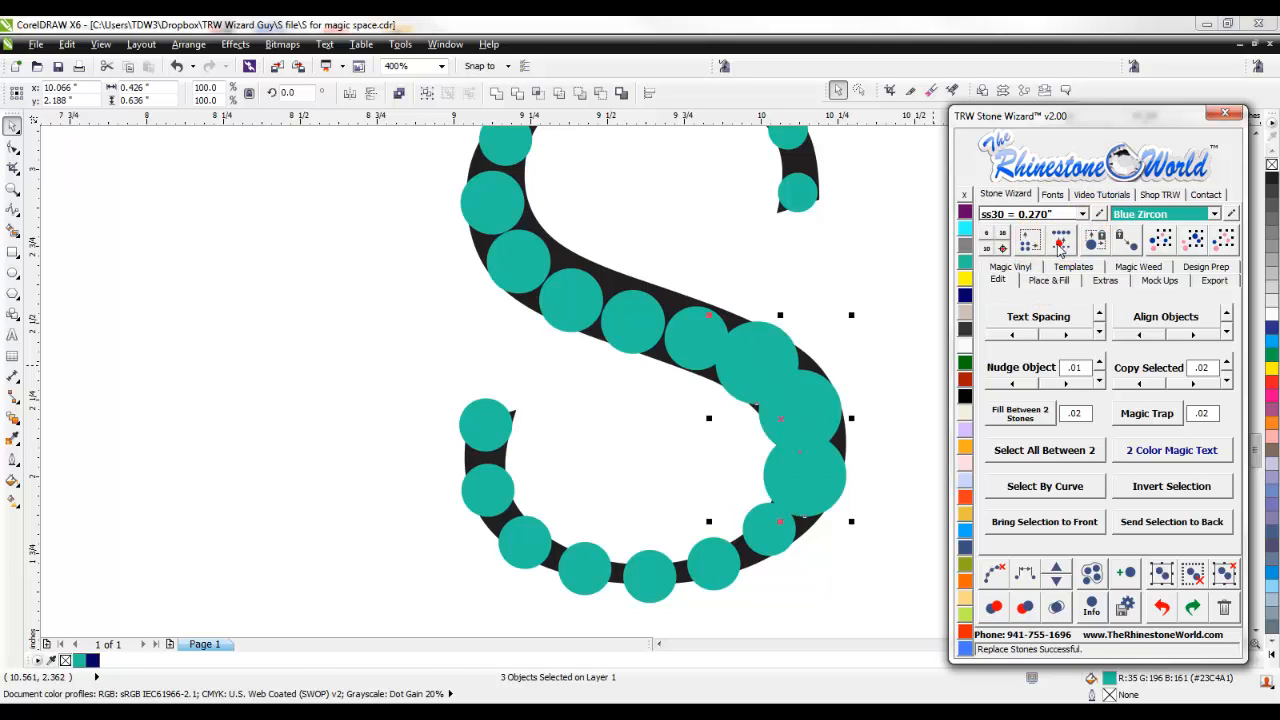
pyautogui.click(1068, 214)
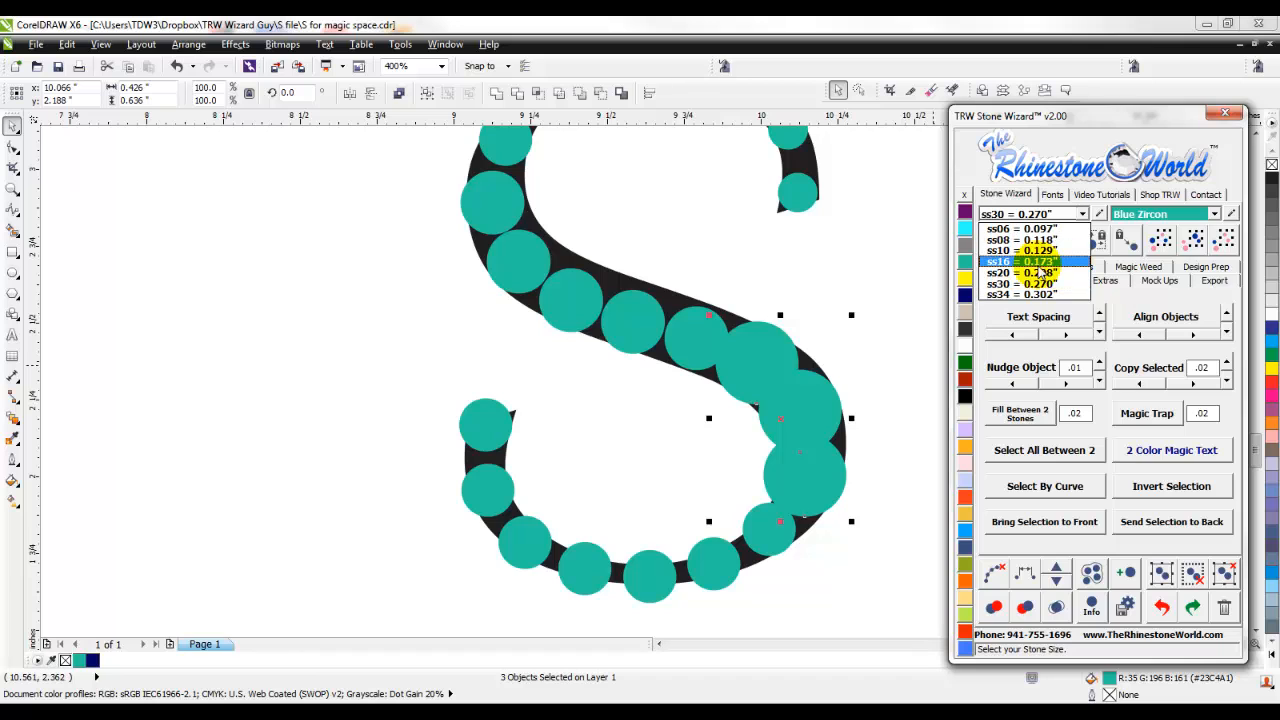
pyautogui.click(1037, 265)
pyautogui.click(1062, 248)
pyautogui.click(916, 308)
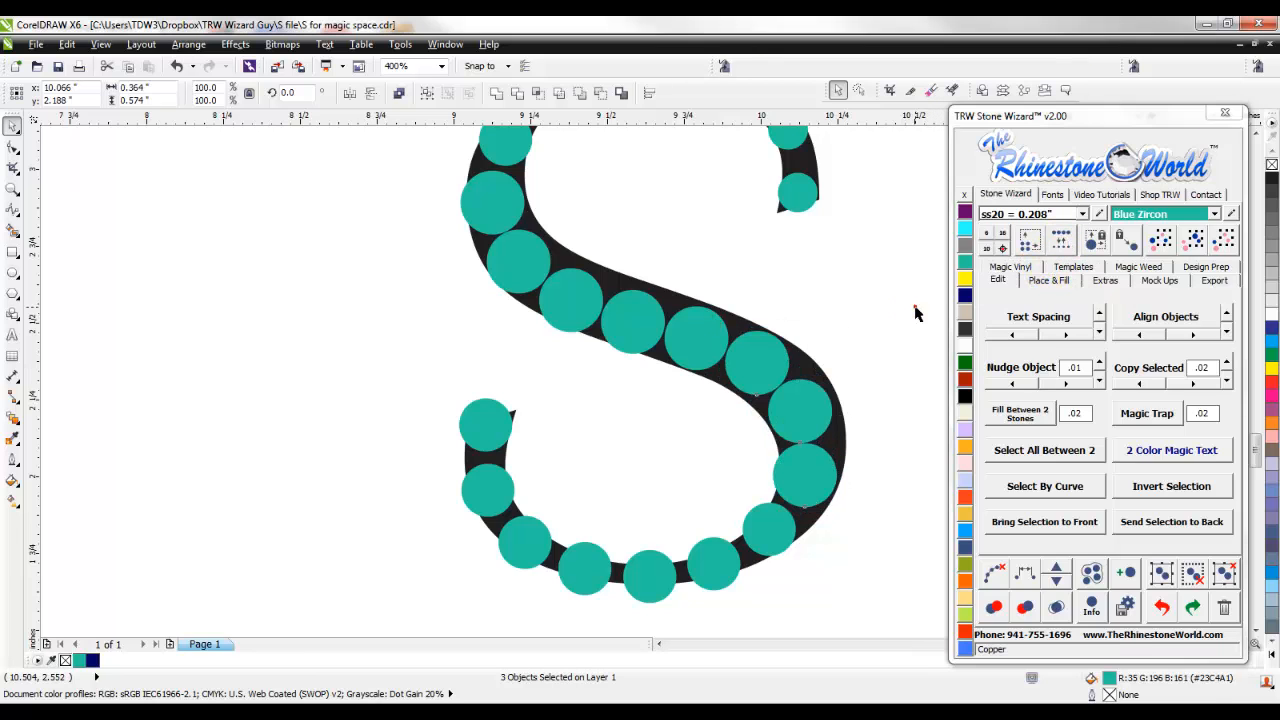
# - Replace the three stones along the teal S's bottom curve with ss06 and the three at its lower-left end with ss10
pyautogui.scroll(-1, 825, 320)
pyautogui.scroll(1, 760, 438)
pyautogui.moveTo(628, 428); pyautogui.dragTo(614, 402)
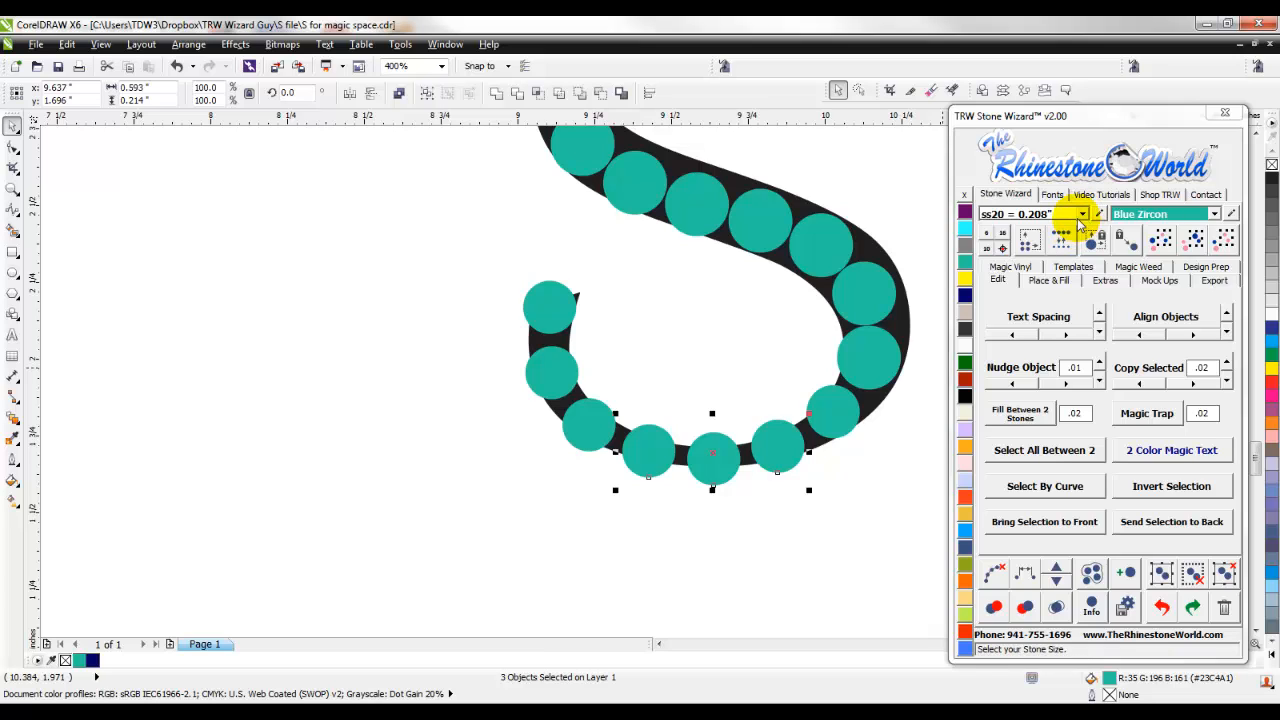
pyautogui.click(986, 232)
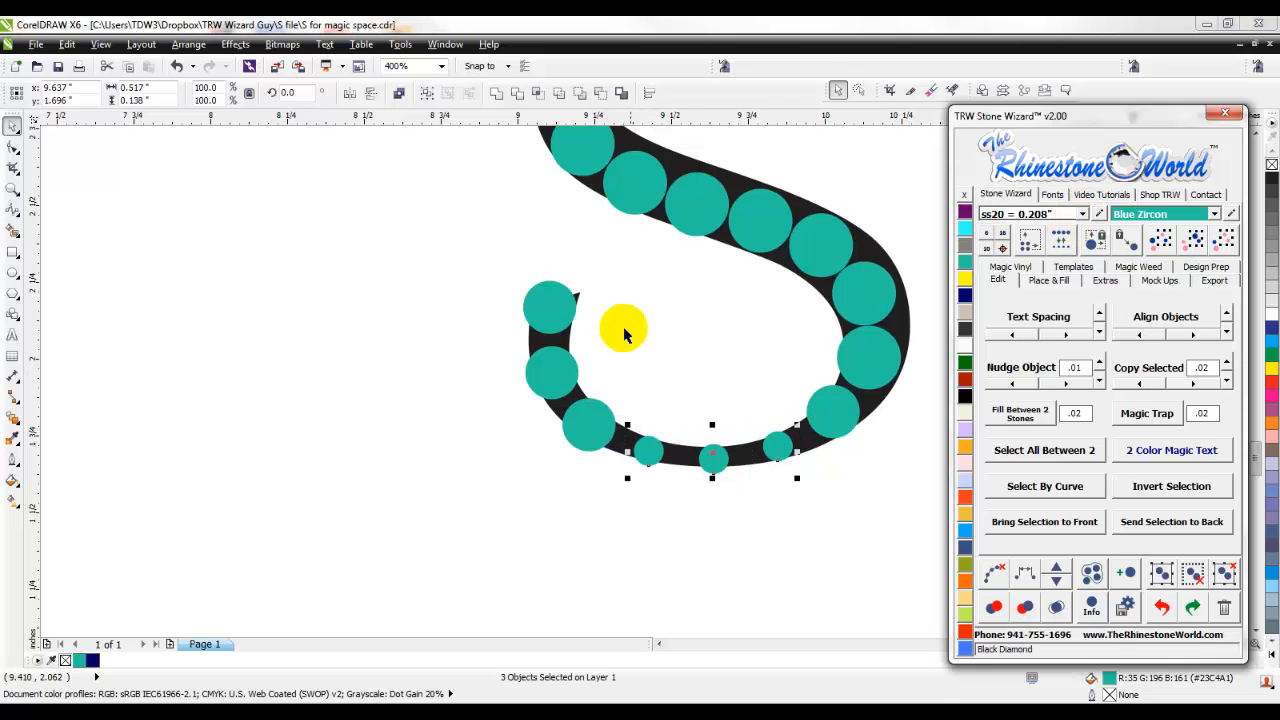
pyautogui.moveTo(480, 258); pyautogui.dragTo(614, 491)
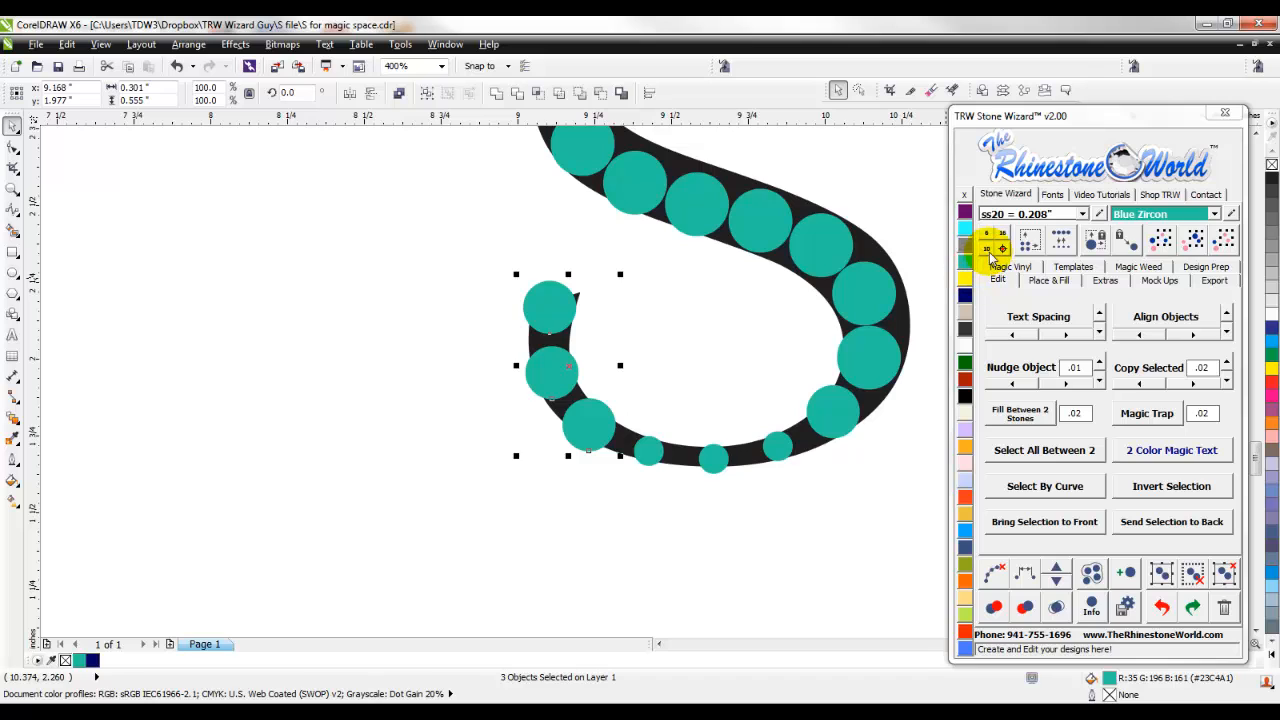
pyautogui.click(988, 249)
# - Resize the two stones below the teal S's lower-right bend, making the upper one ss16 and the lower one ss10
pyautogui.moveTo(912, 470); pyautogui.dragTo(798, 322)
pyautogui.click(998, 247)
pyautogui.click(880, 437)
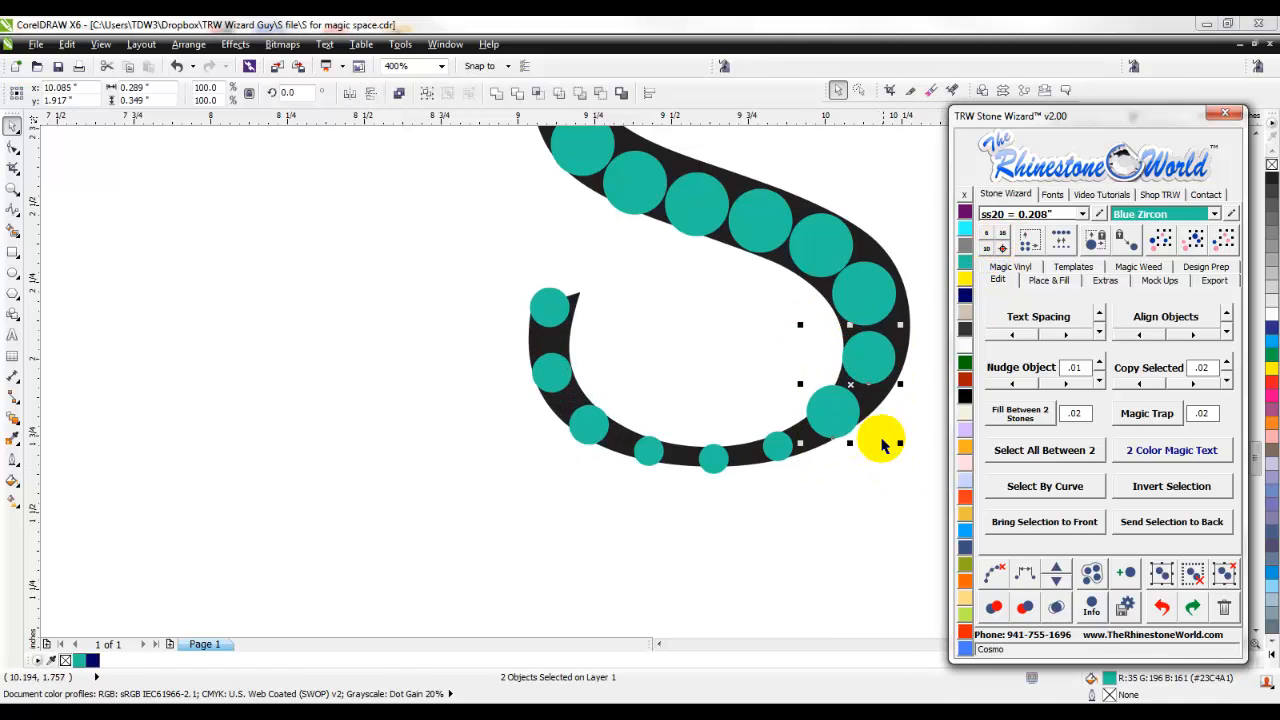
pyautogui.moveTo(790, 375); pyautogui.dragTo(790, 375)
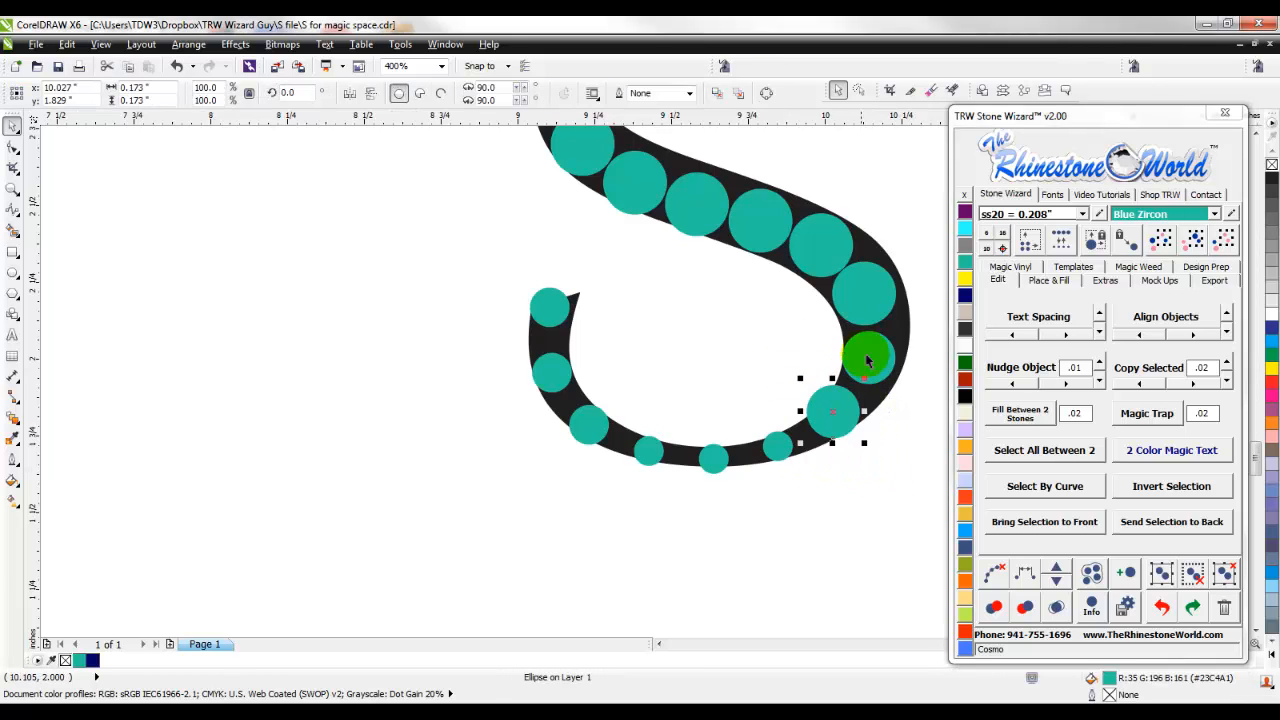
pyautogui.click(988, 249)
pyautogui.click(845, 489)
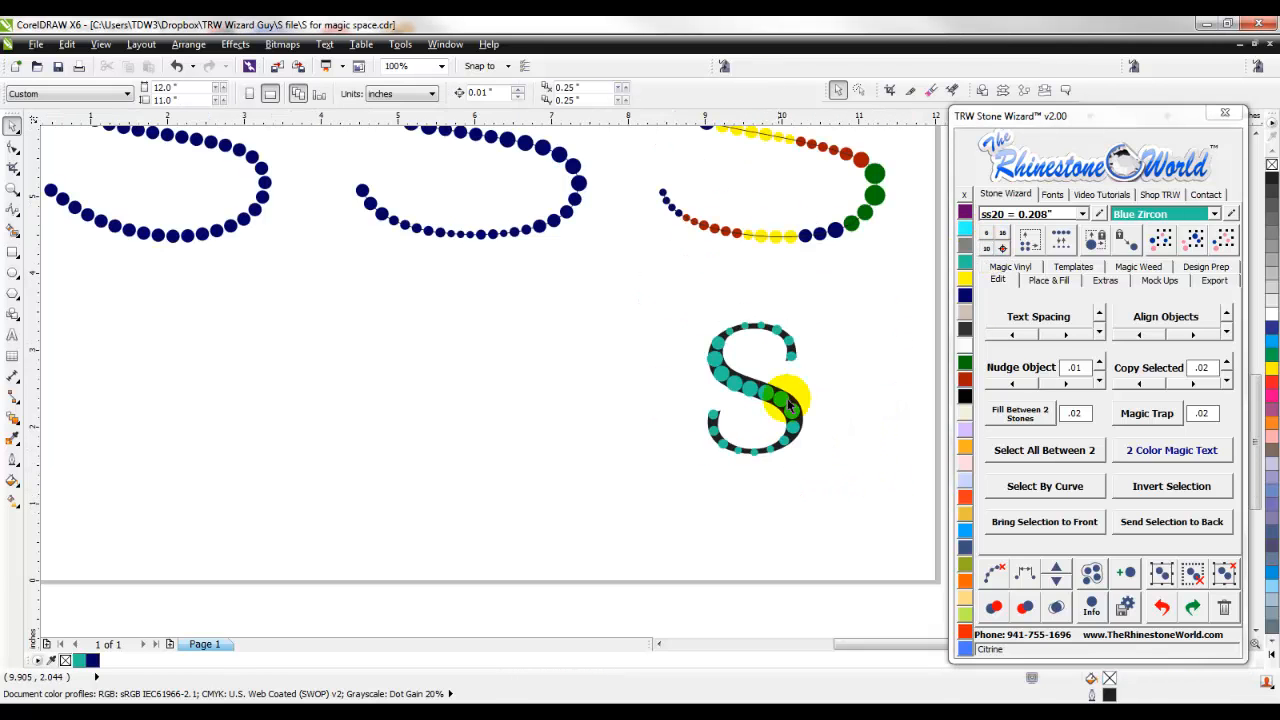
# - Replace the leftmost small stone on the teal S's top curve with size ss10
pyautogui.click(655, 343)
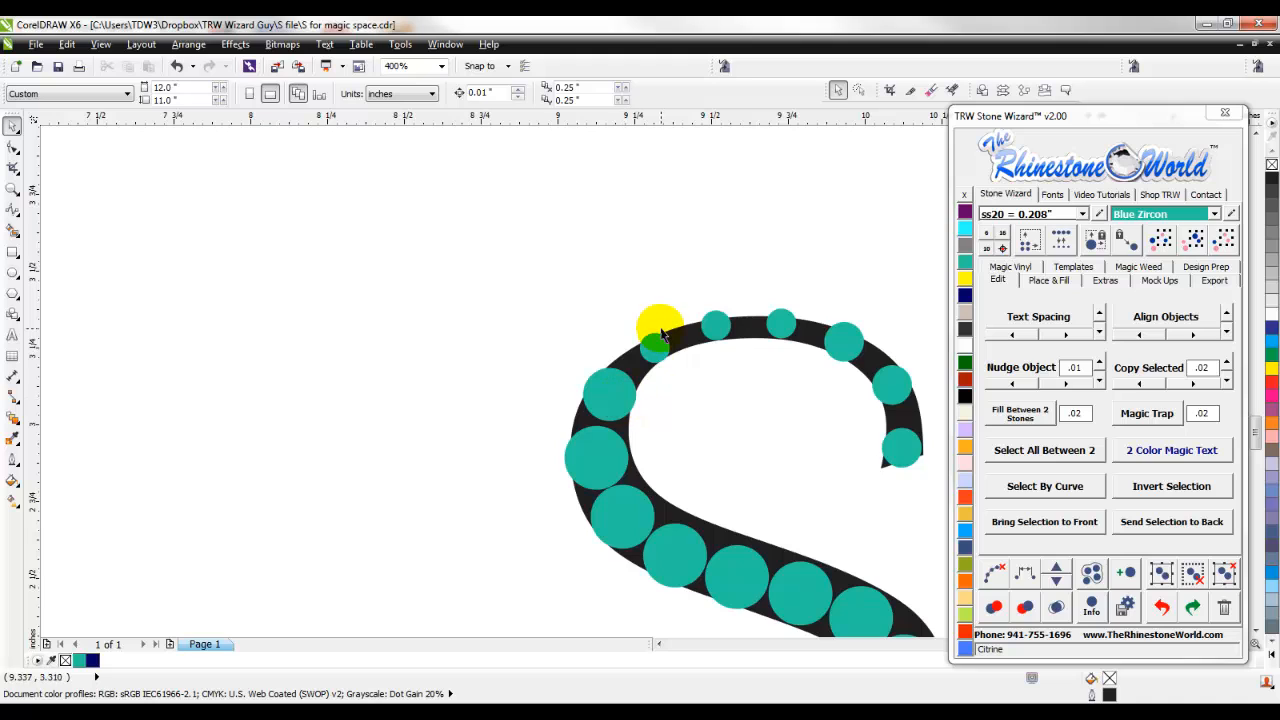
pyautogui.click(998, 248)
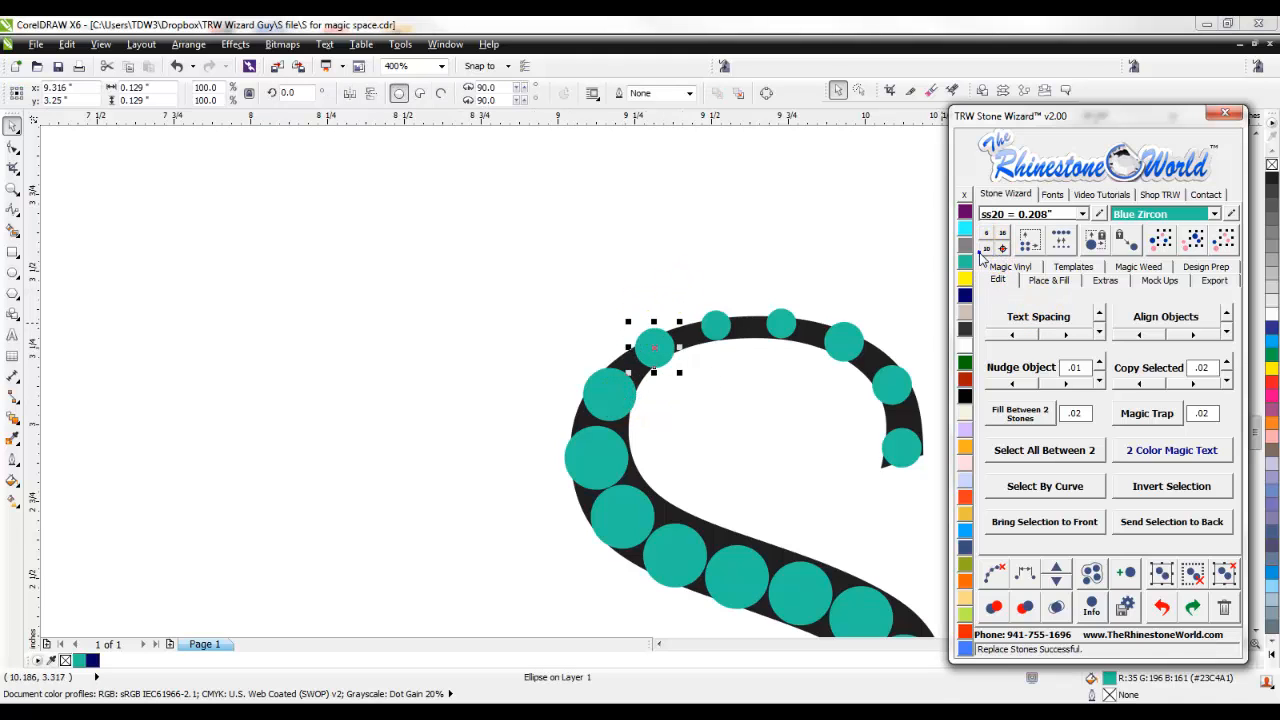
pyautogui.click(760, 248)
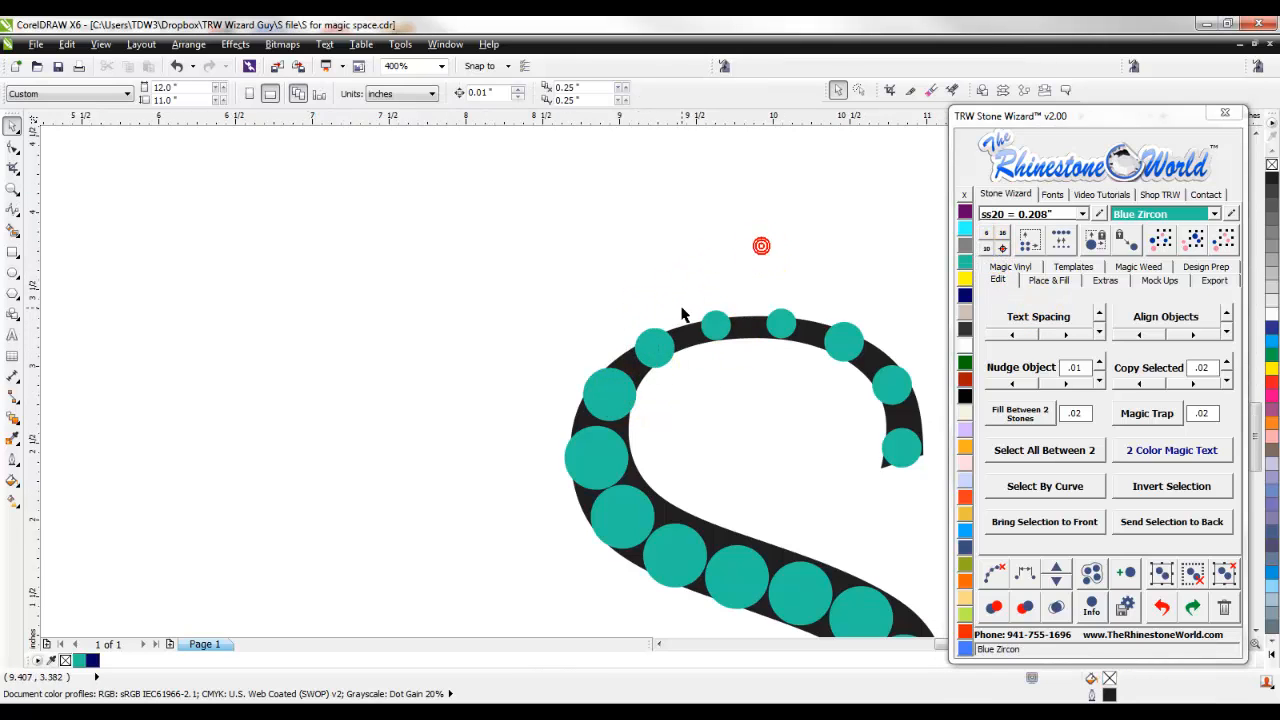
# - Insert an extra ss20 stone between the two middle stones of the teal S's diagonal stroke, overlapping both
pyautogui.scroll(-3, 683, 314)
pyautogui.scroll(3, 712, 350)
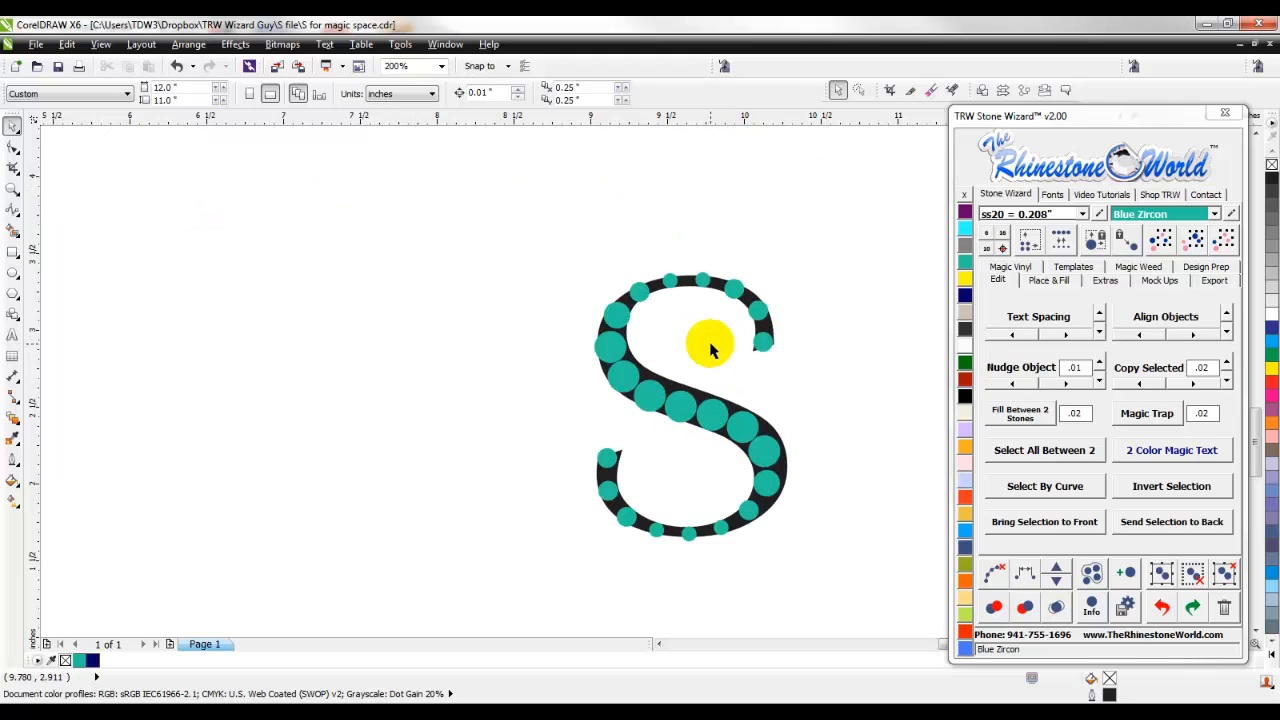
pyautogui.scroll(1, 664, 456)
pyautogui.click(620, 408)
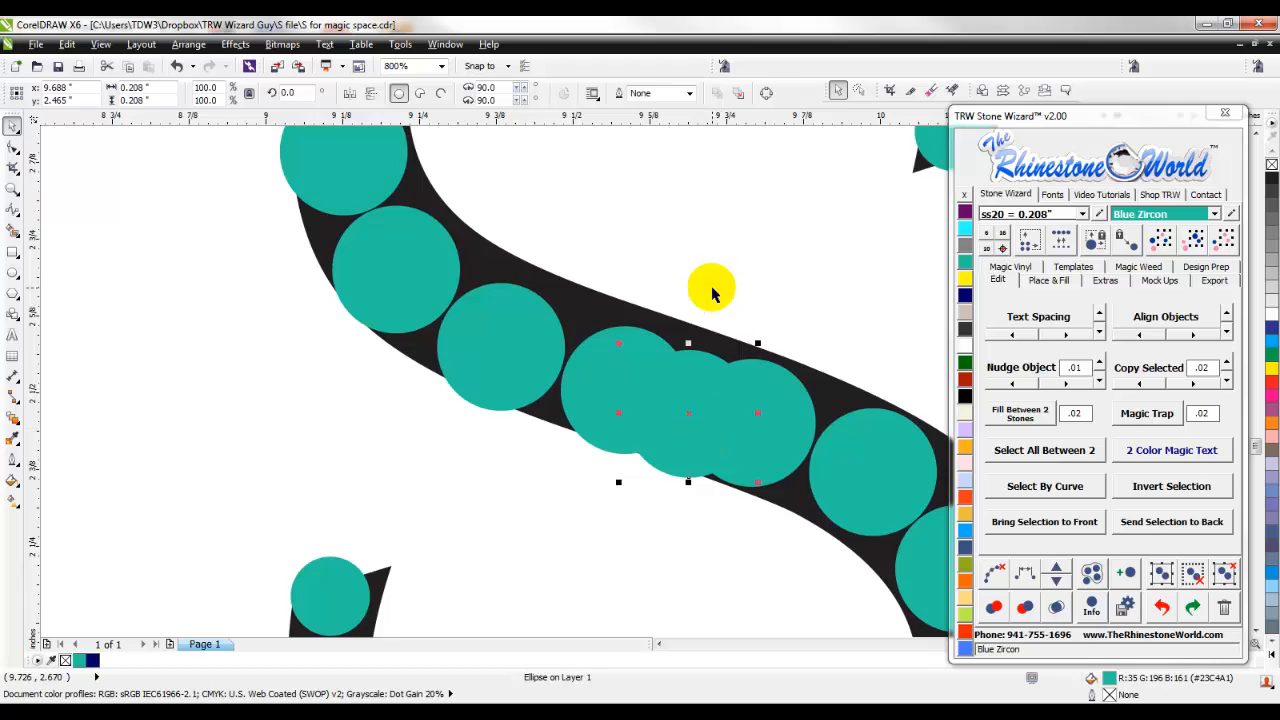
pyautogui.scroll(-3, 709, 286)
pyautogui.click(805, 302)
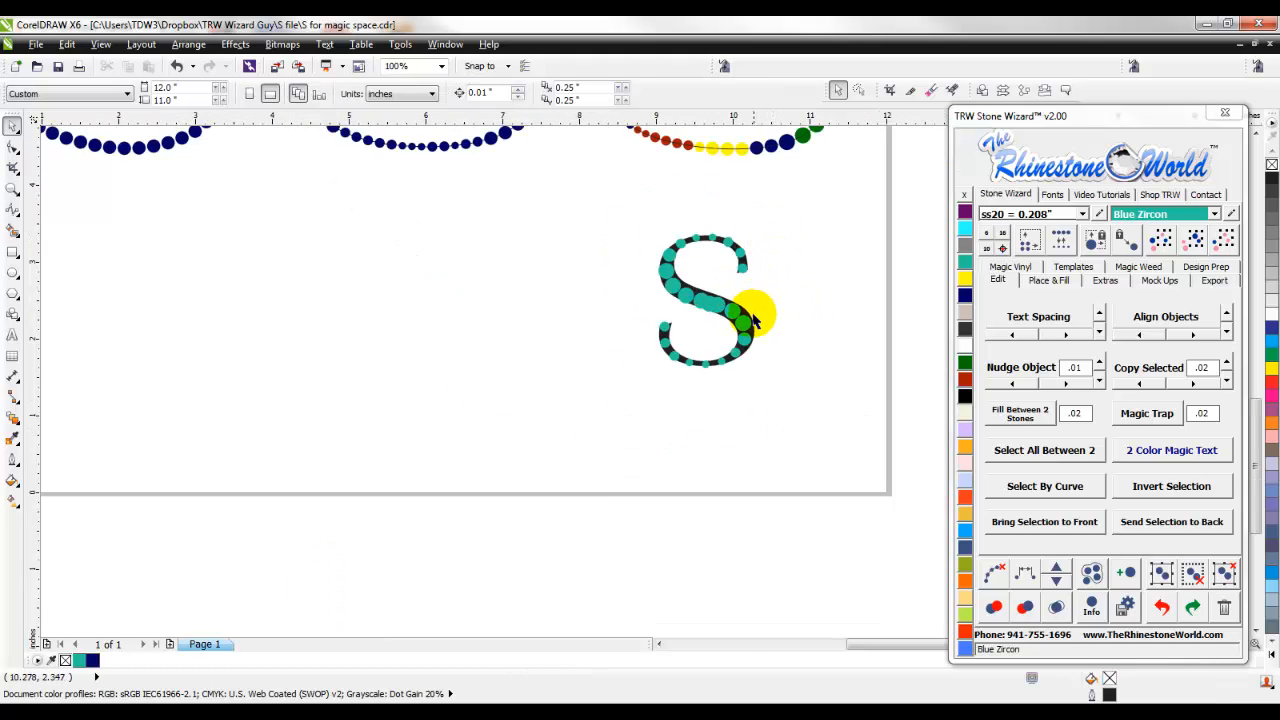
# - Move the black letter S to the left of the stones and re-space all the teal stones evenly
pyautogui.moveTo(747, 315); pyautogui.dragTo(585, 314)
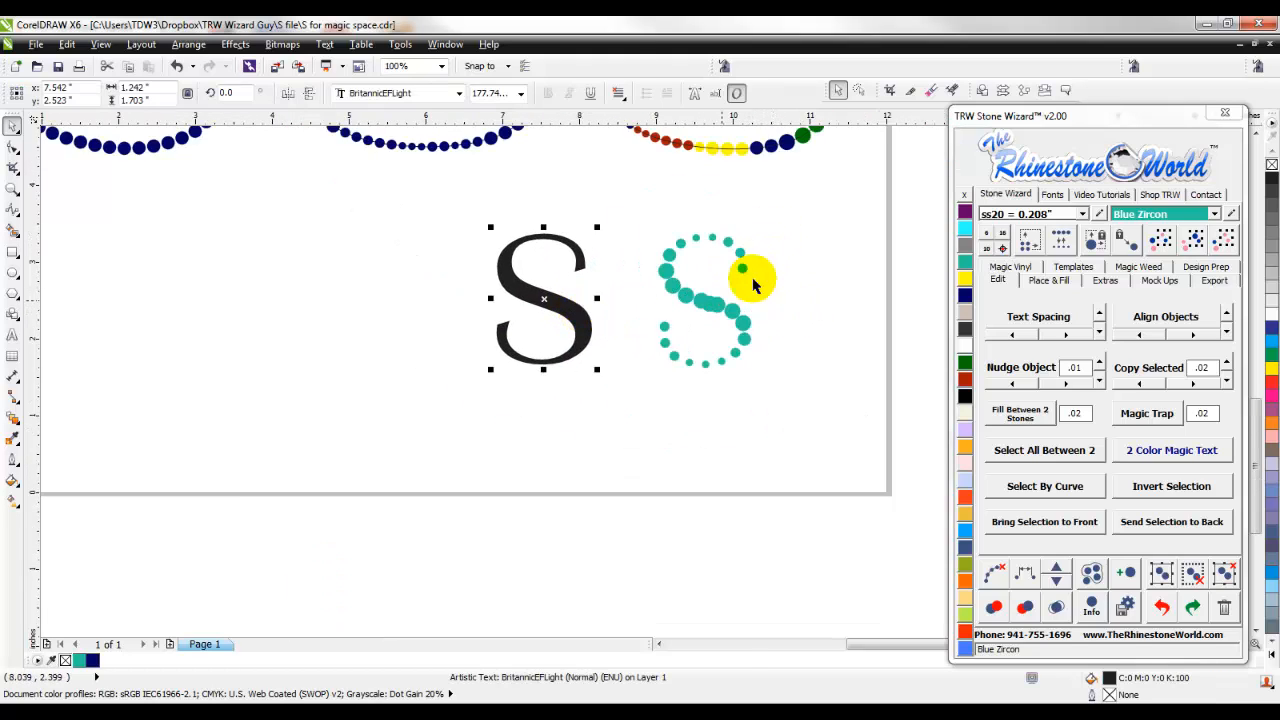
pyautogui.moveTo(615, 400); pyautogui.dragTo(616, 400)
pyautogui.scroll(2, 729, 314)
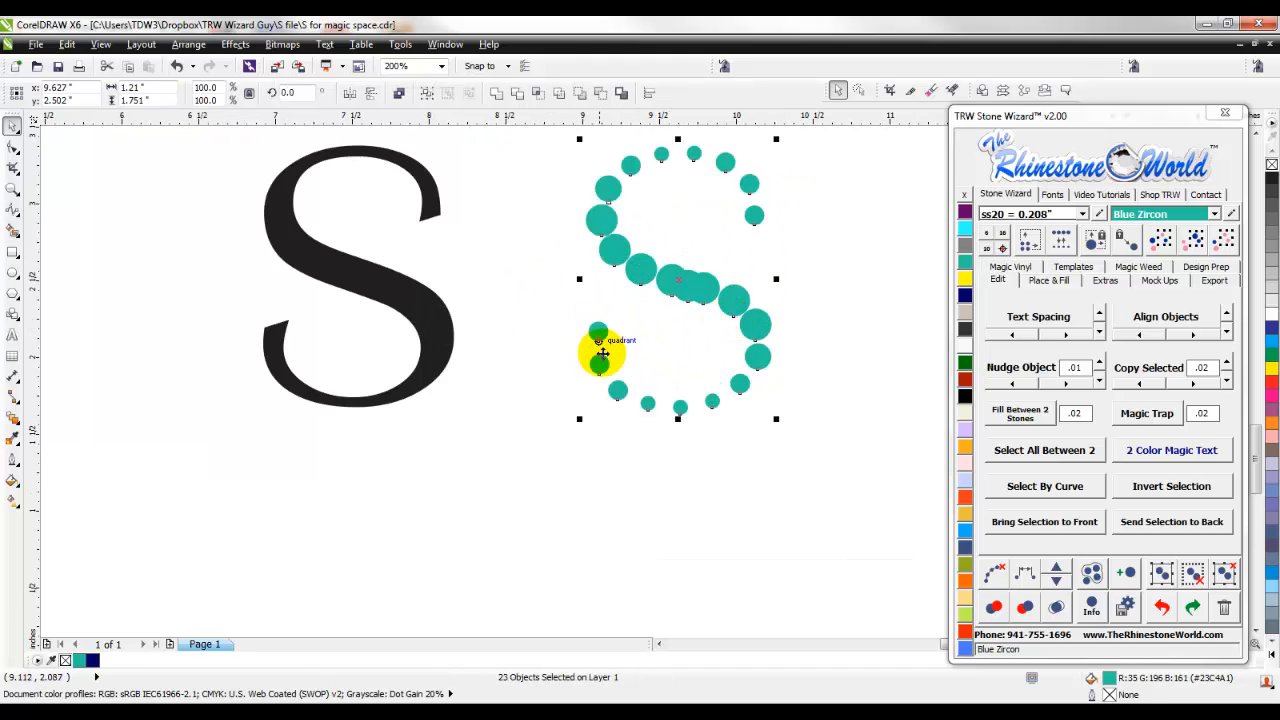
pyautogui.click(1020, 571)
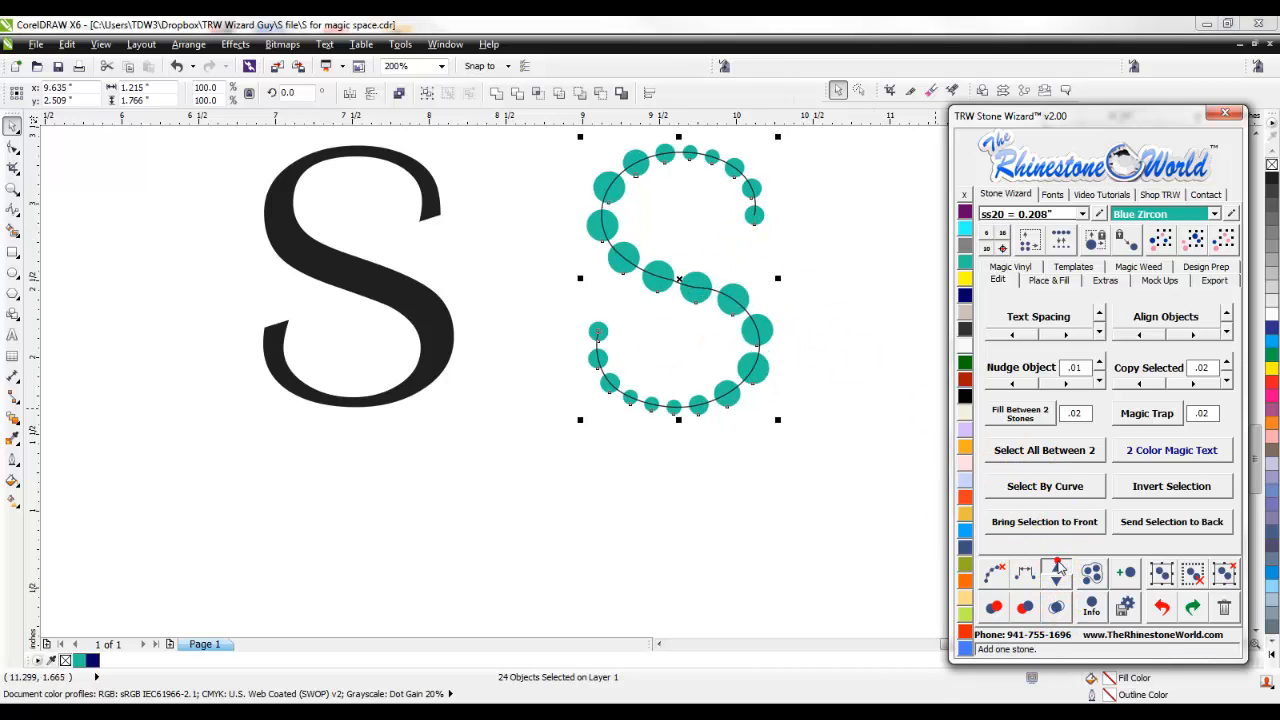
# - Add three stones to the re-spaced teal S and clear the path from it
pyautogui.click(1058, 568)
pyautogui.click(1058, 568)
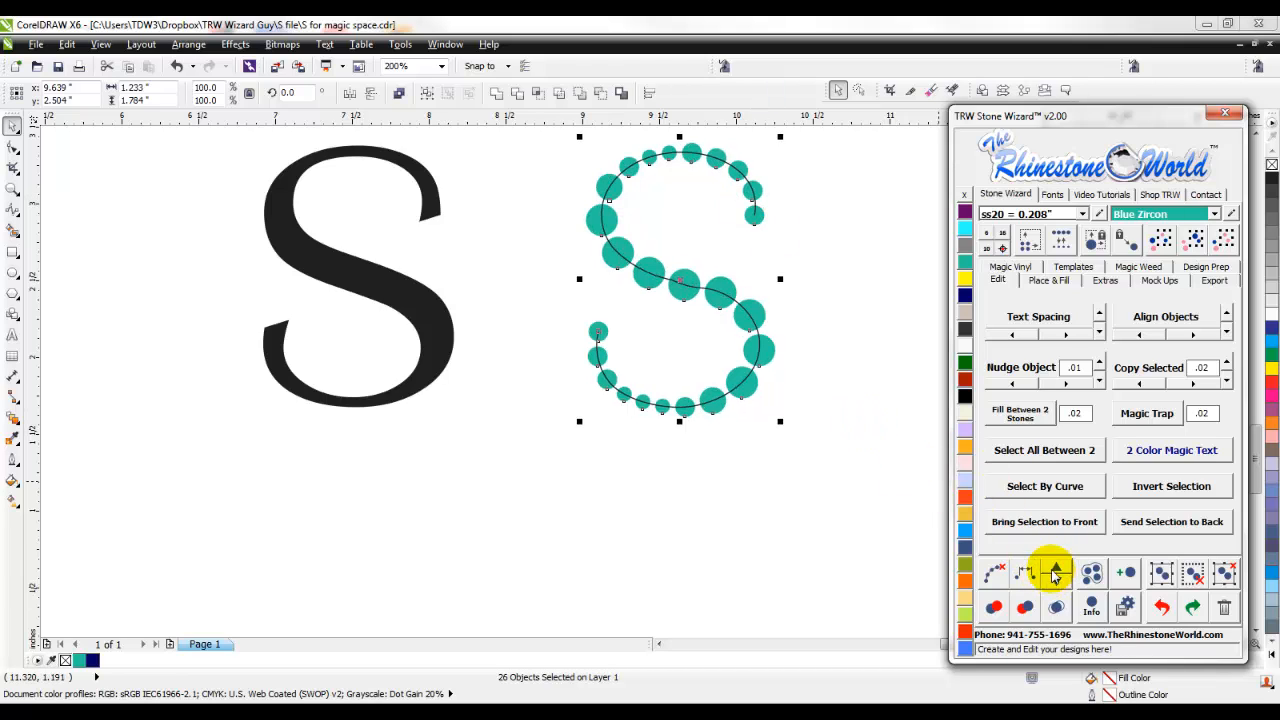
pyautogui.click(1056, 570)
pyautogui.scroll(2, 855, 455)
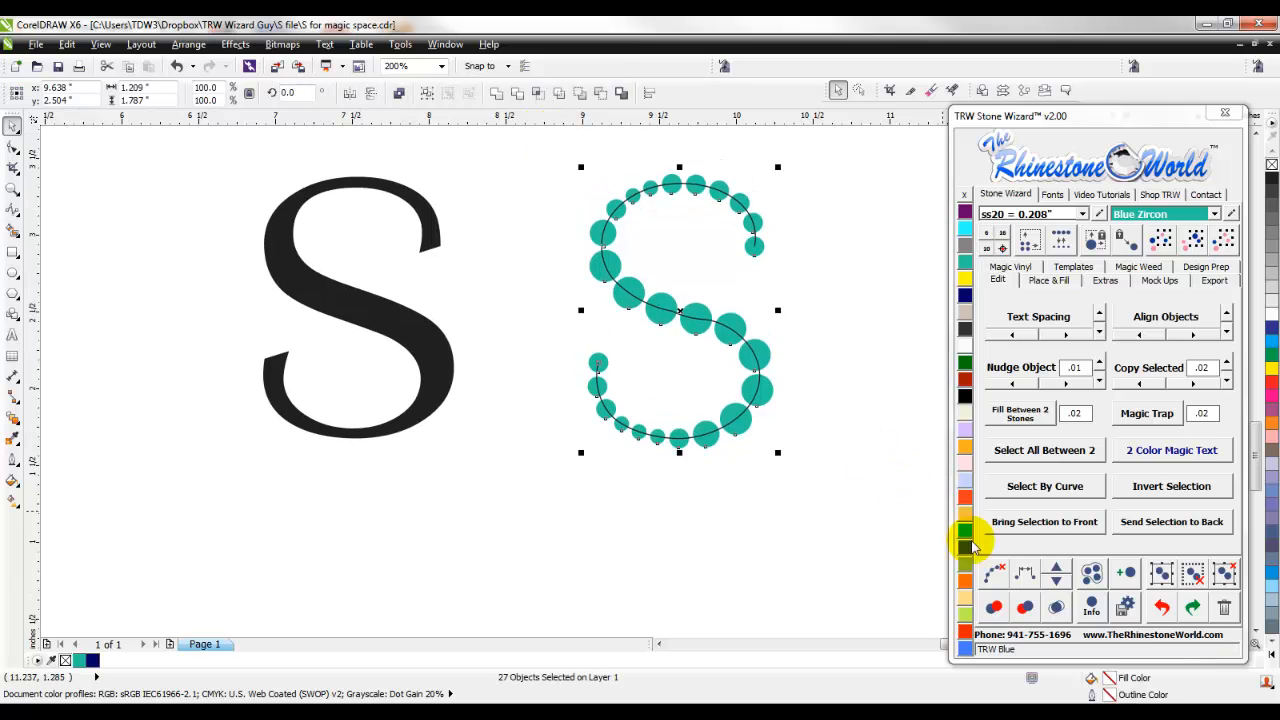
pyautogui.click(993, 575)
pyautogui.click(820, 257)
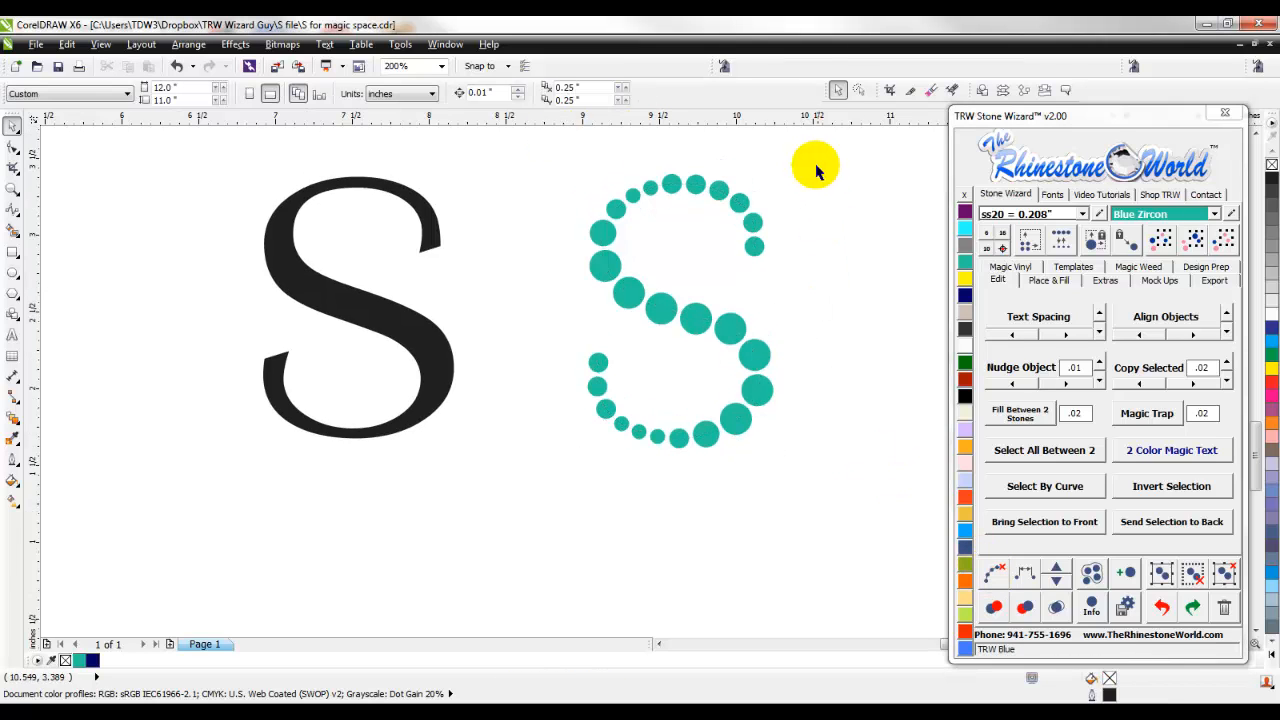
# - Re-space the whole teal S again with four additional stones and clear its path
pyautogui.moveTo(588, 440); pyautogui.dragTo(587, 452)
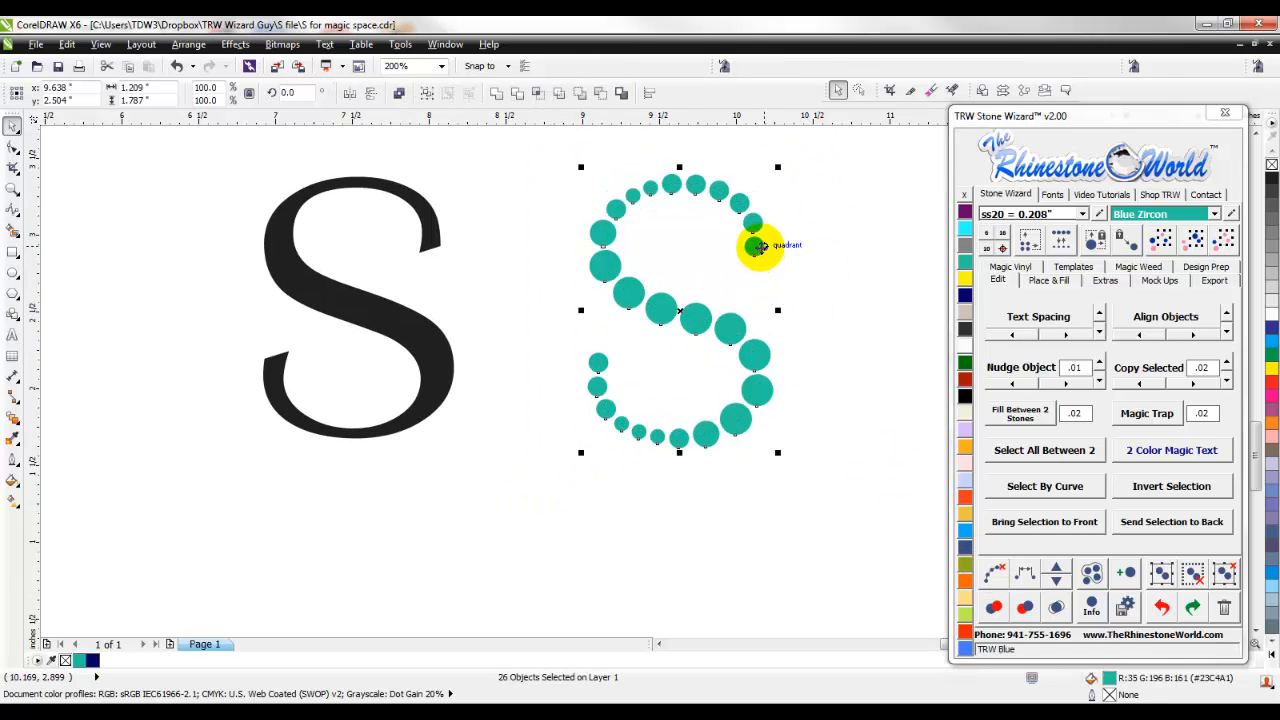
pyautogui.click(1055, 580)
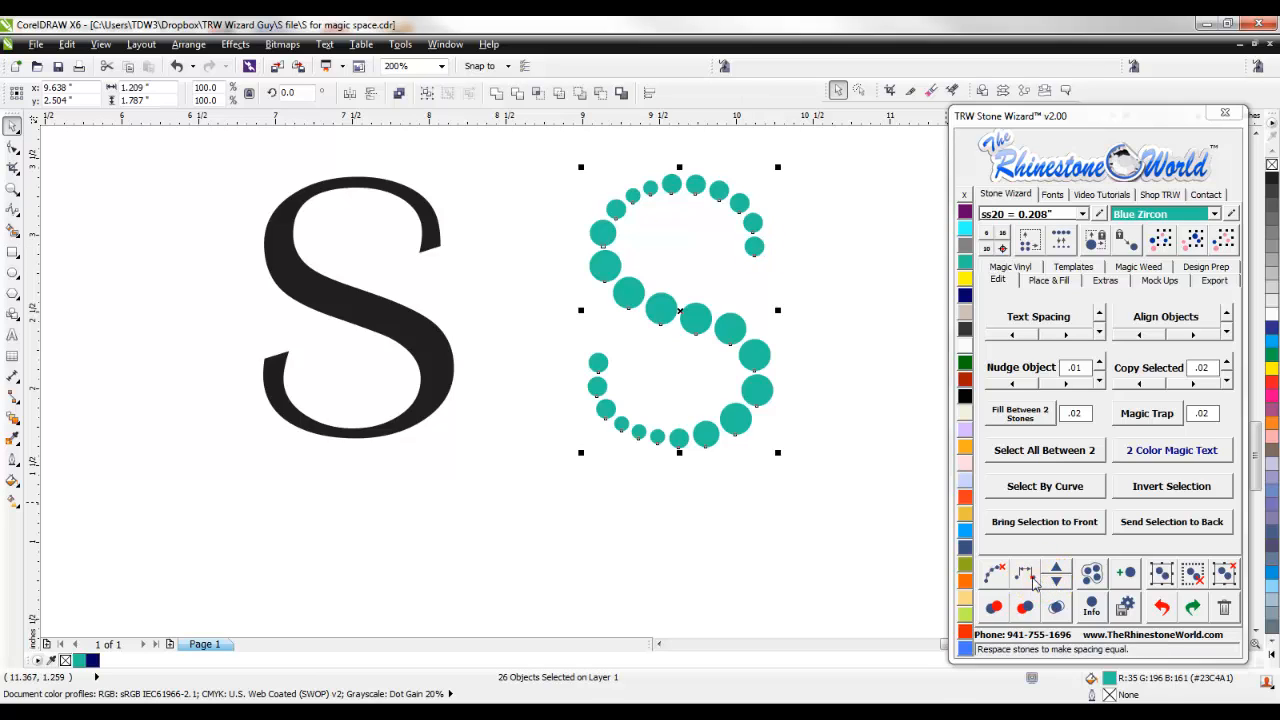
pyautogui.click(1056, 570)
pyautogui.click(1056, 570)
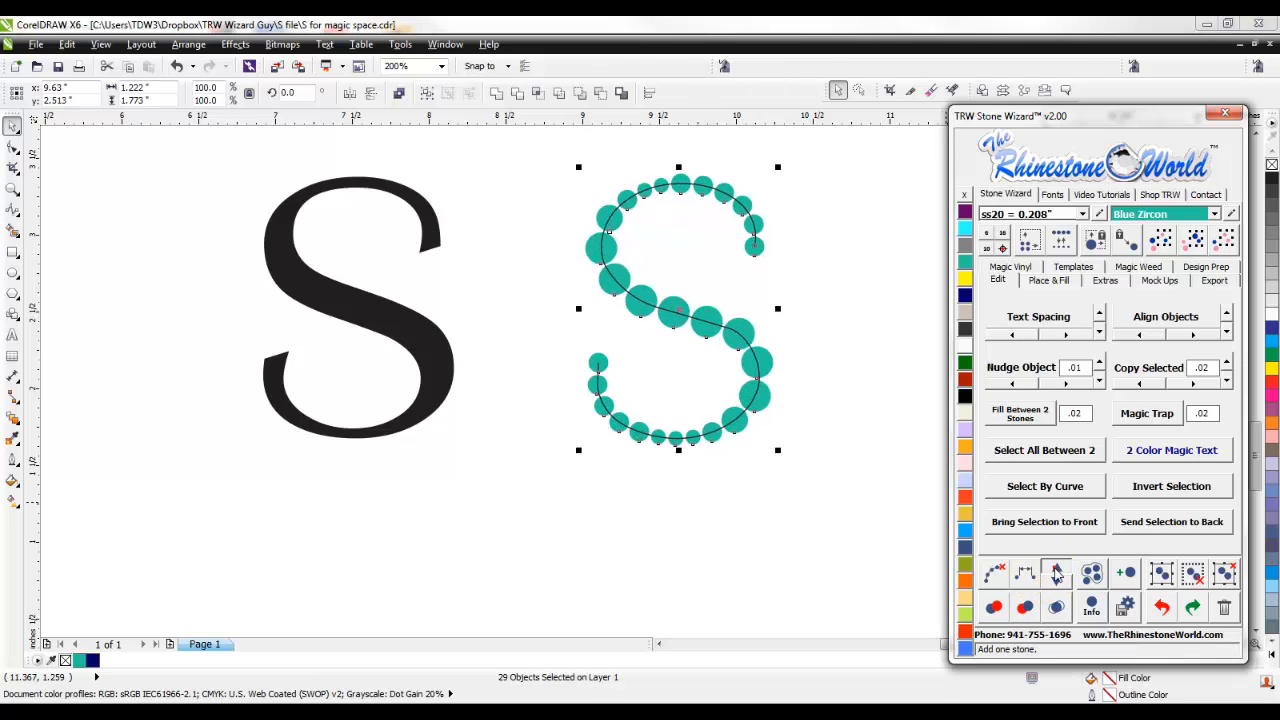
pyautogui.click(1056, 571)
pyautogui.click(1056, 571)
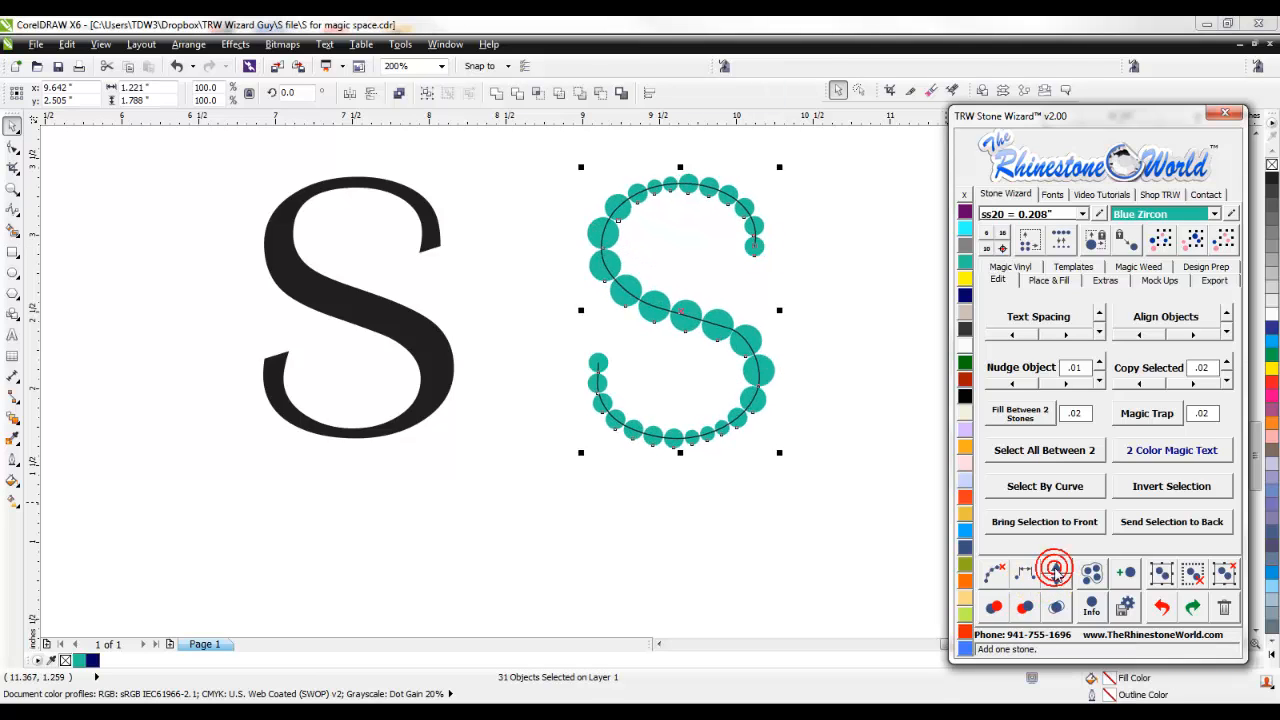
pyautogui.click(998, 570)
pyautogui.click(832, 517)
# - Delete the black letter S and the teal stone S from the lower part of the page
pyautogui.scroll(-2, 757, 460)
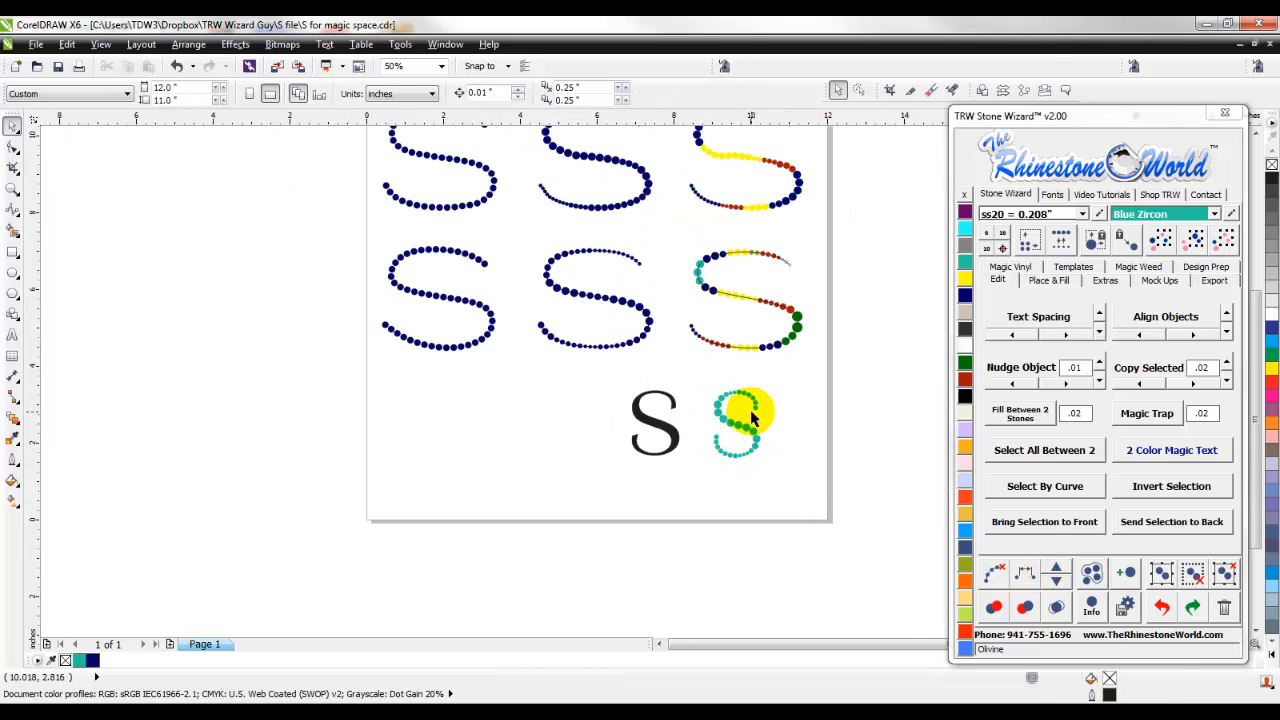
pyautogui.scroll(1, 749, 412)
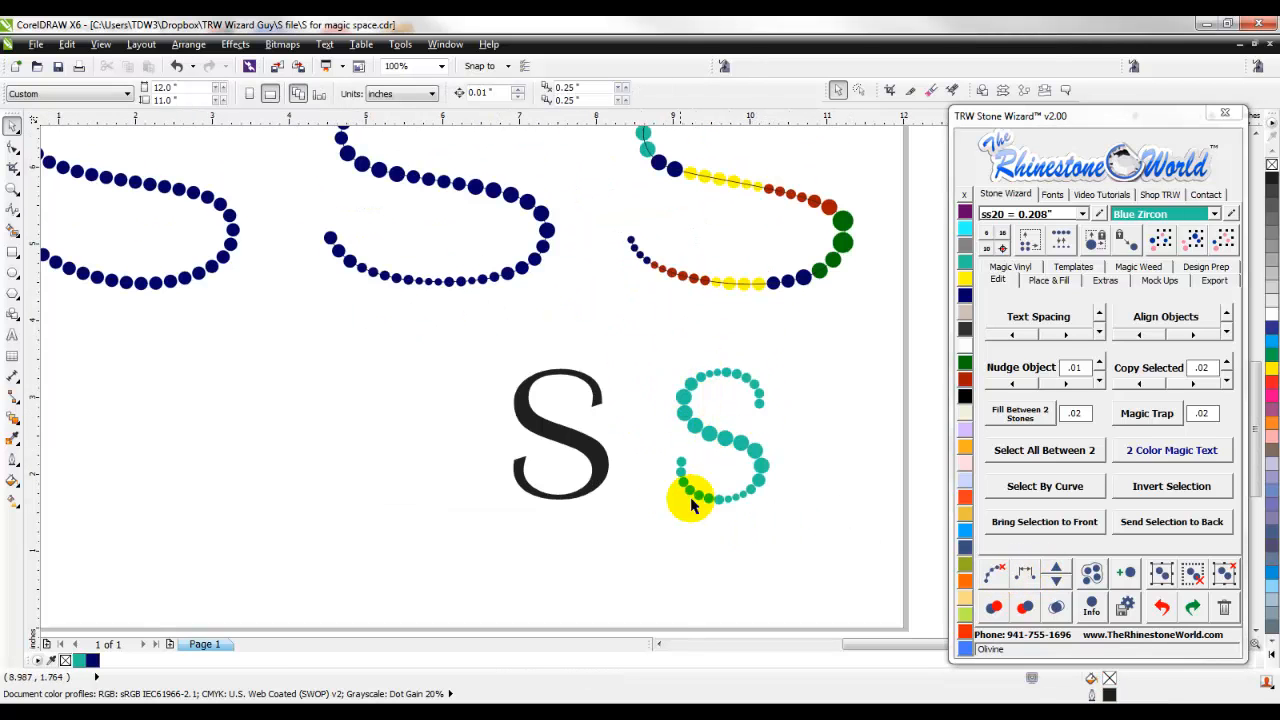
pyautogui.scroll(-2, 749, 490)
pyautogui.scroll(1, 757, 482)
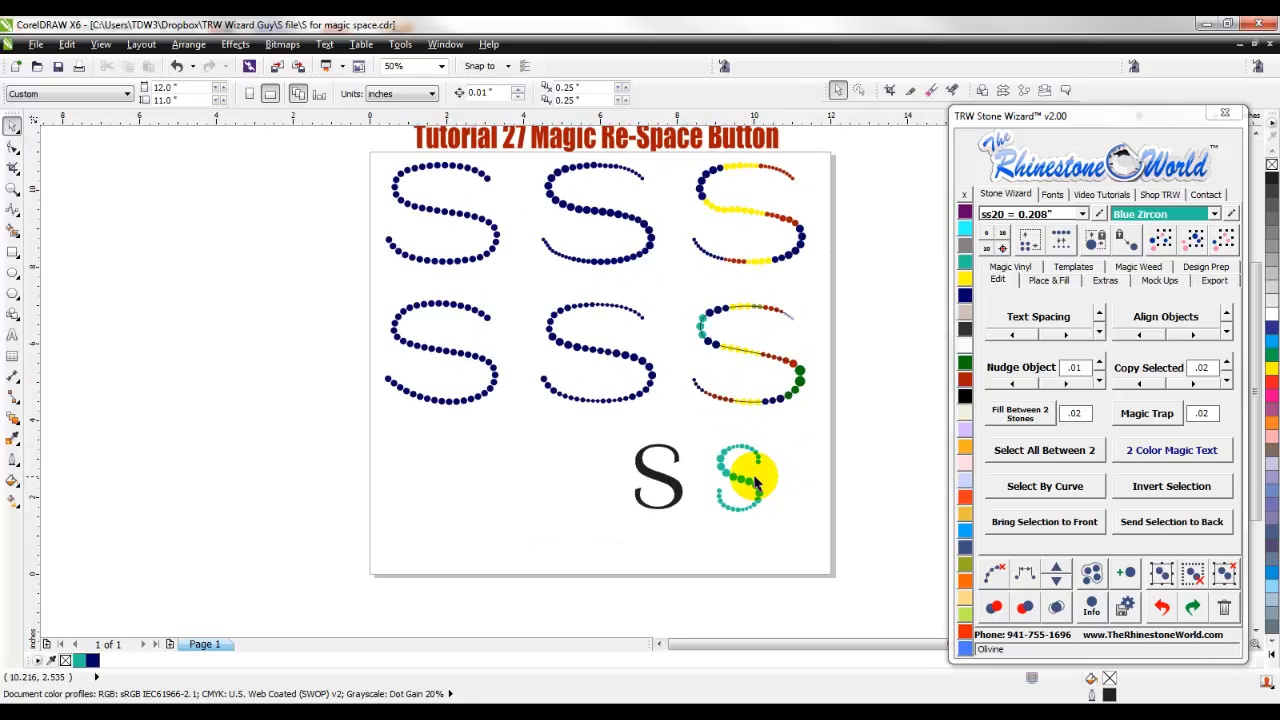
pyautogui.scroll(1, 757, 506)
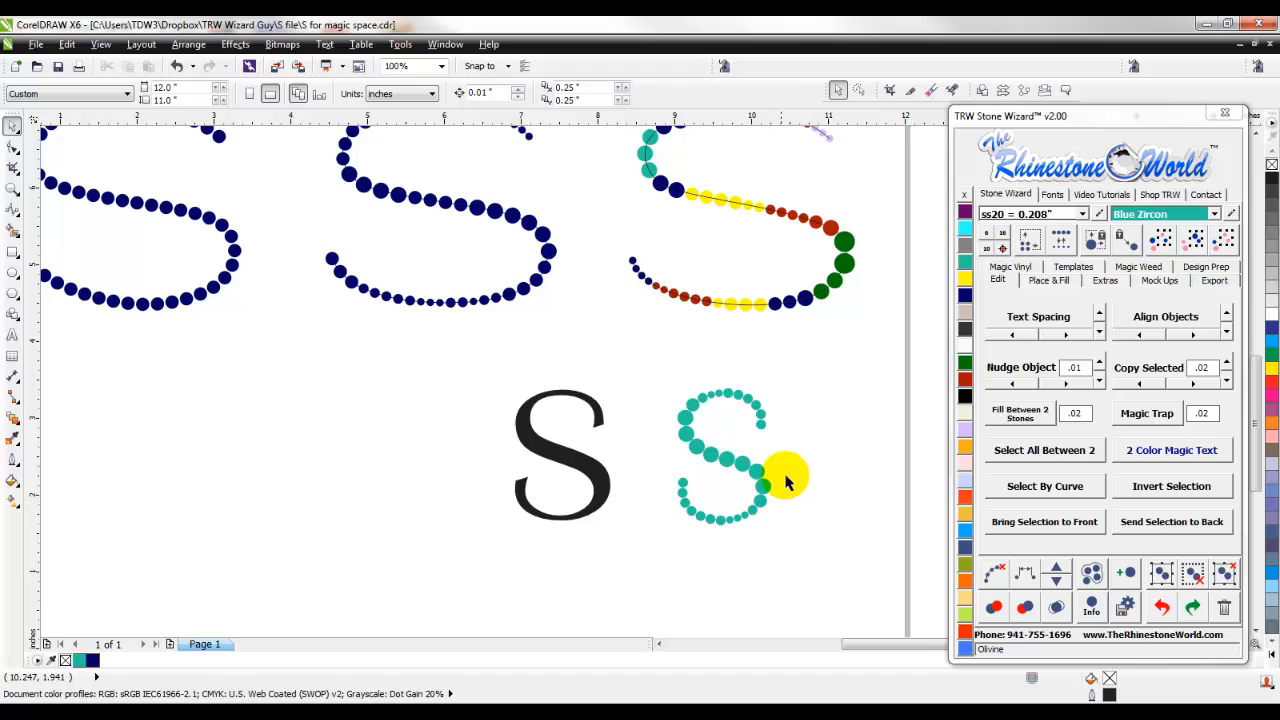
pyautogui.scroll(-2, 771, 500)
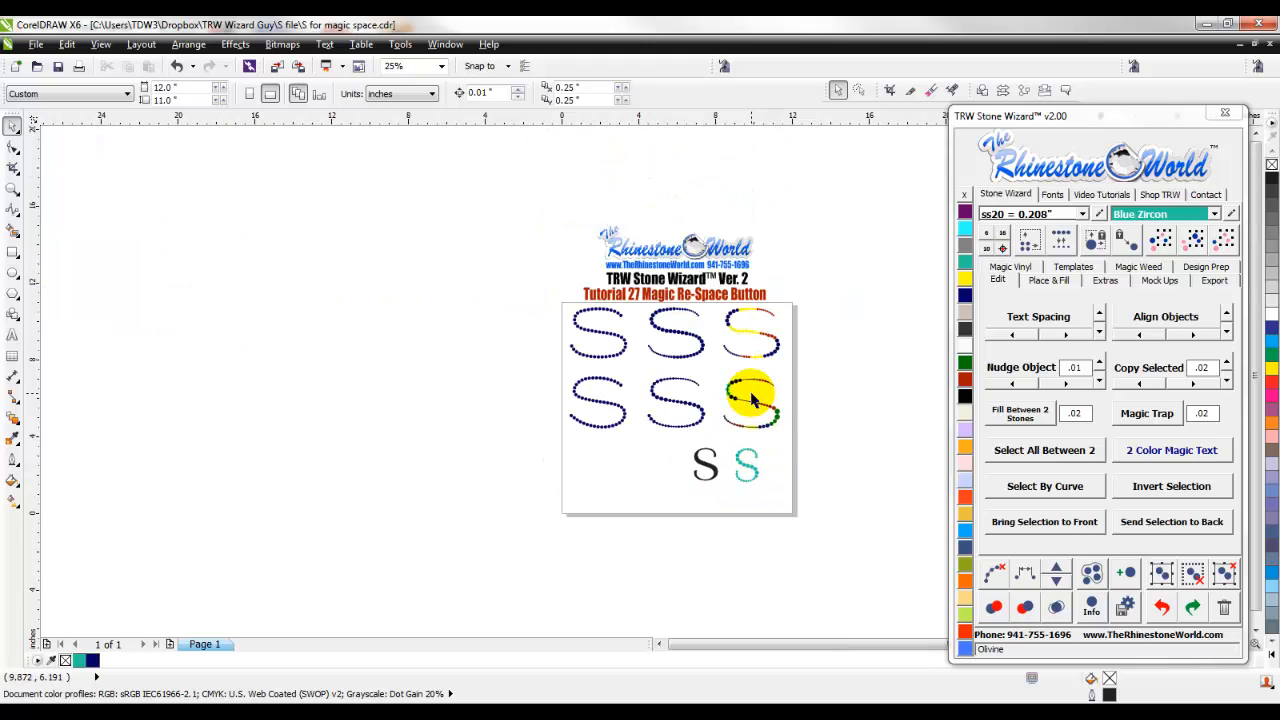
pyautogui.scroll(1, 751, 399)
pyautogui.moveTo(831, 613); pyautogui.dragTo(580, 485)
pyautogui.press('Delete')
pyautogui.scroll(-1, 606, 475)
pyautogui.scroll(2, 600, 485)
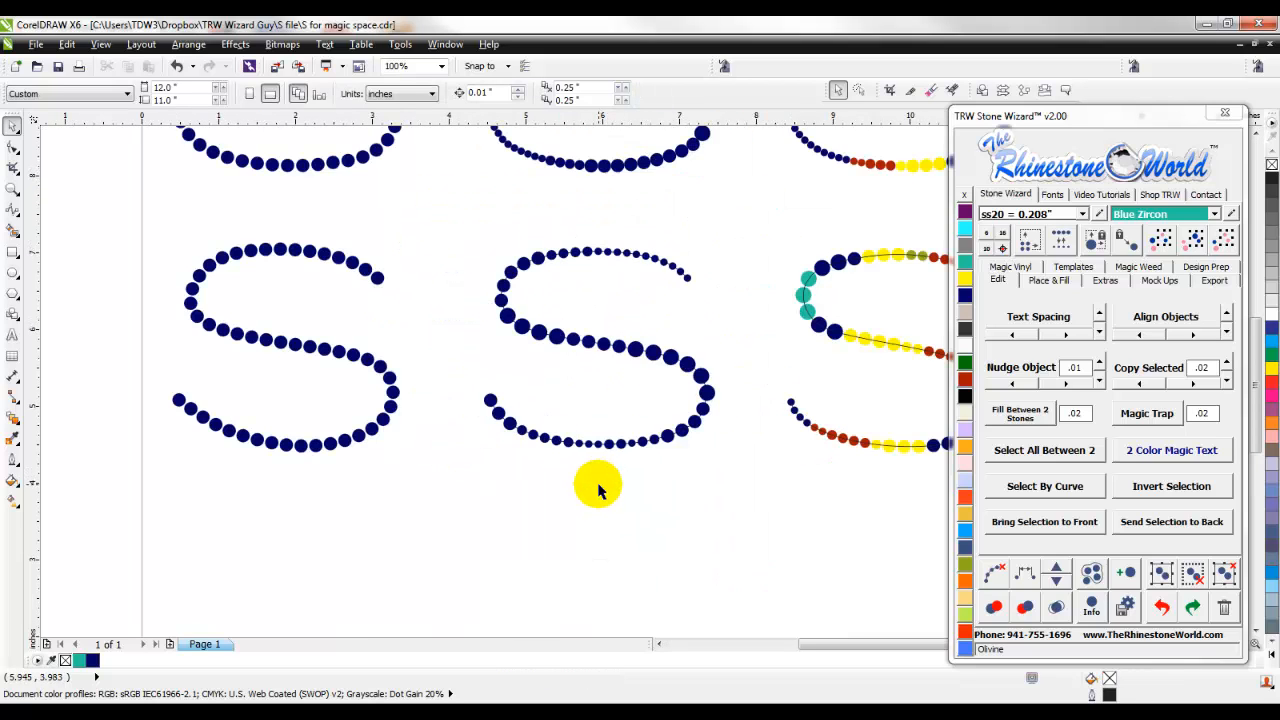
pyautogui.click(12, 273)
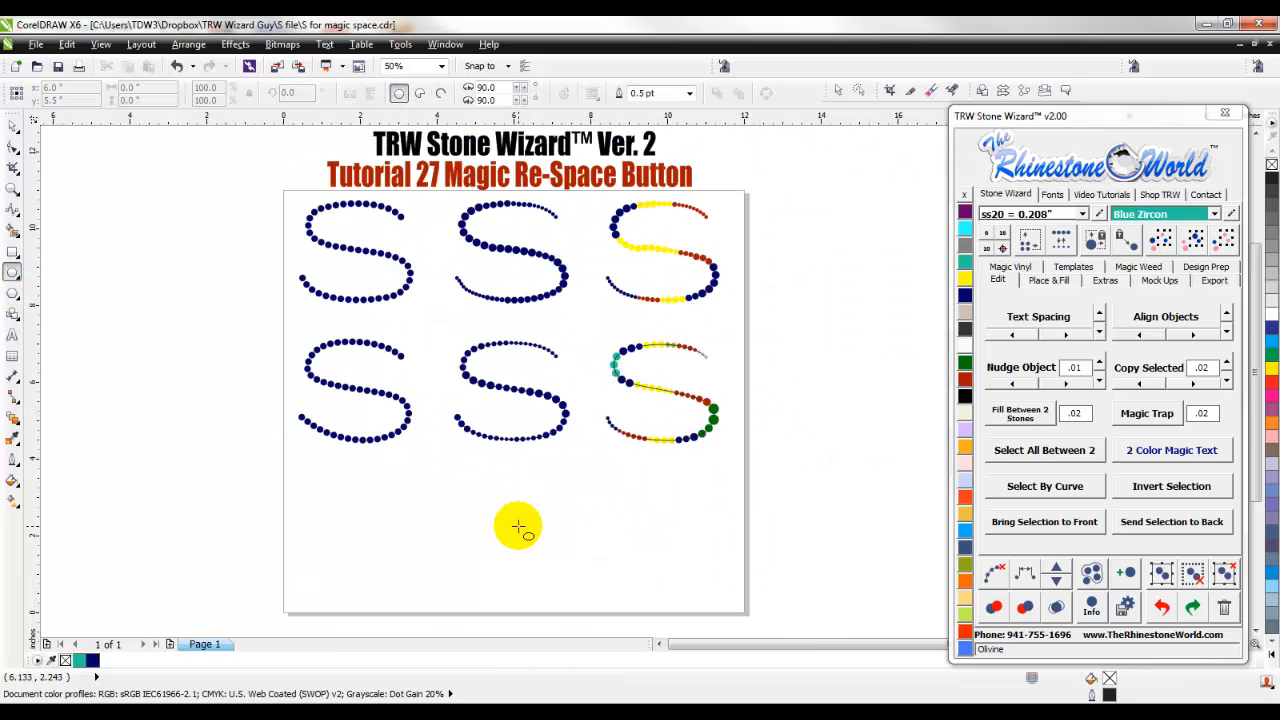
pyautogui.scroll(2, 520, 530)
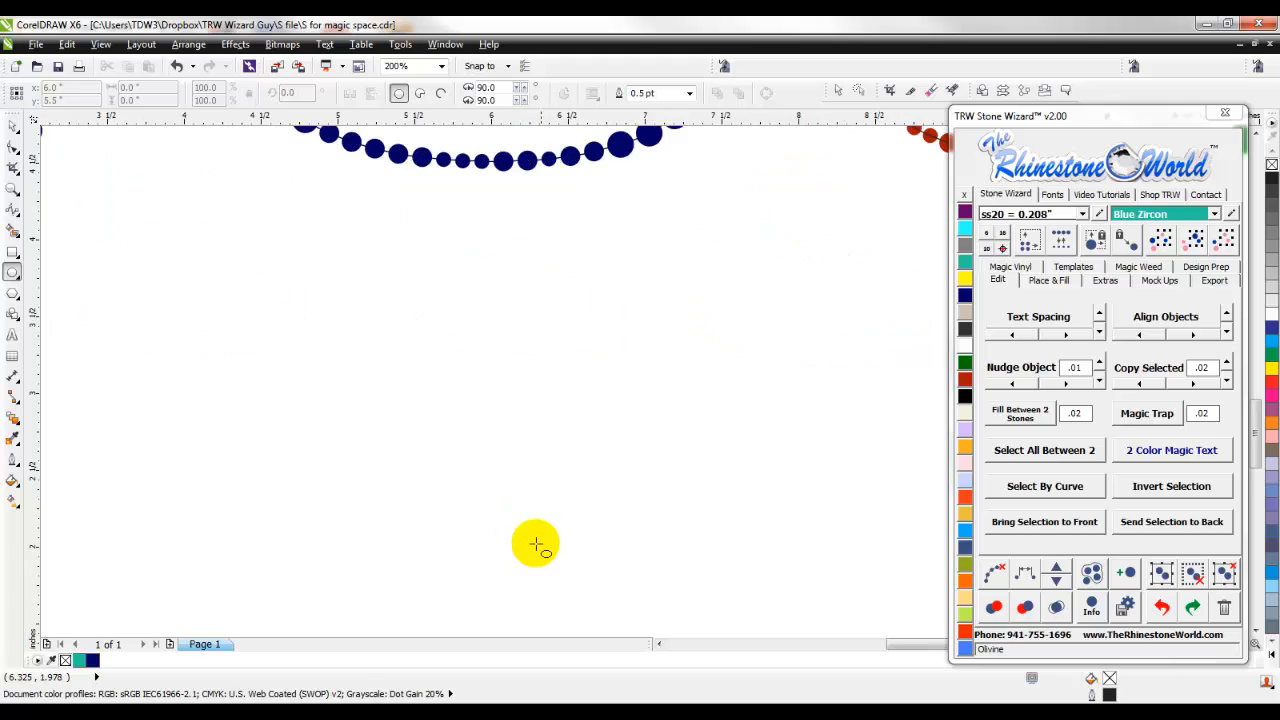
pyautogui.scroll(-1, 536, 544)
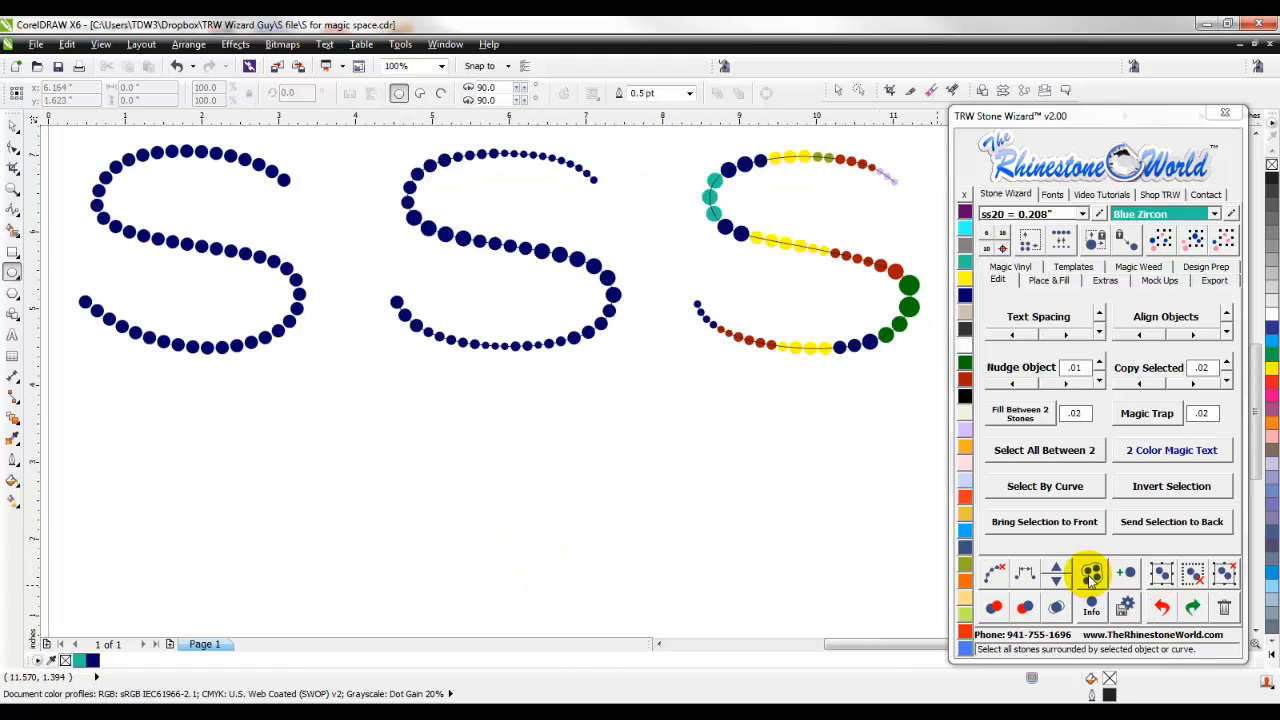
# - Place six Blue Zircon ss20 stones one by one in an open C-shaped arc below the middle S
pyautogui.click(1126, 575)
pyautogui.click(434, 593)
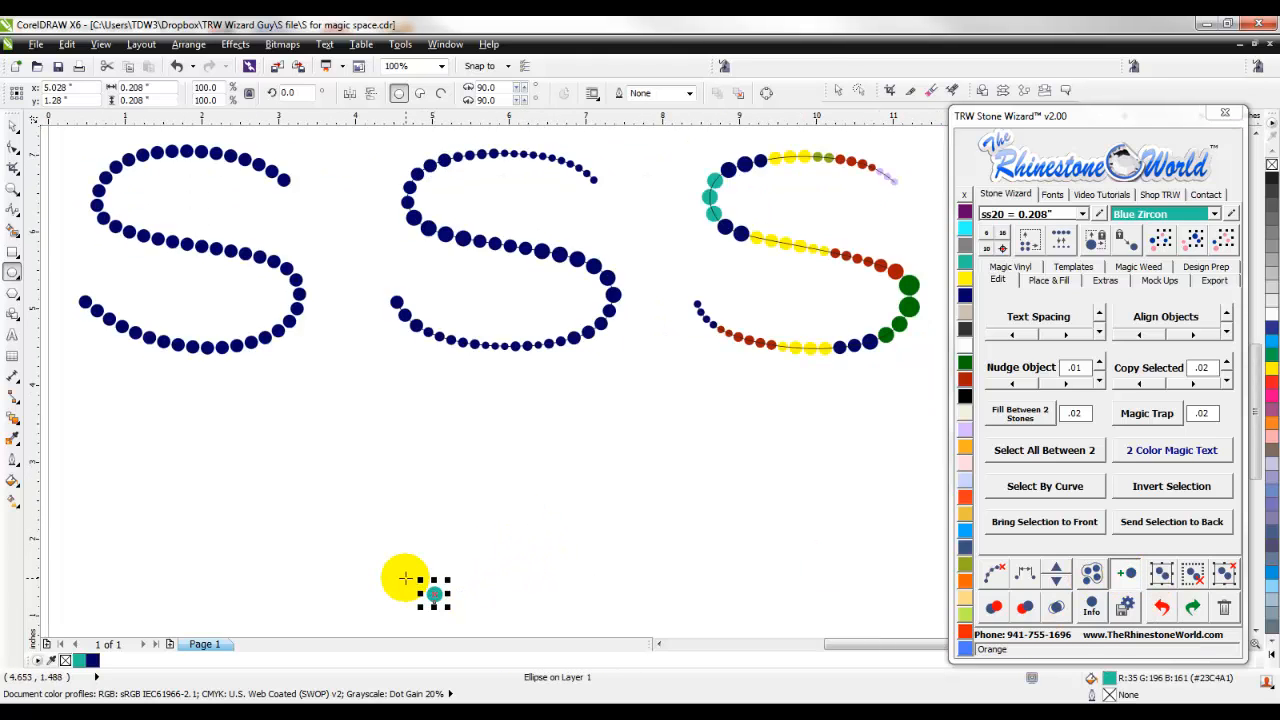
pyautogui.click(391, 568)
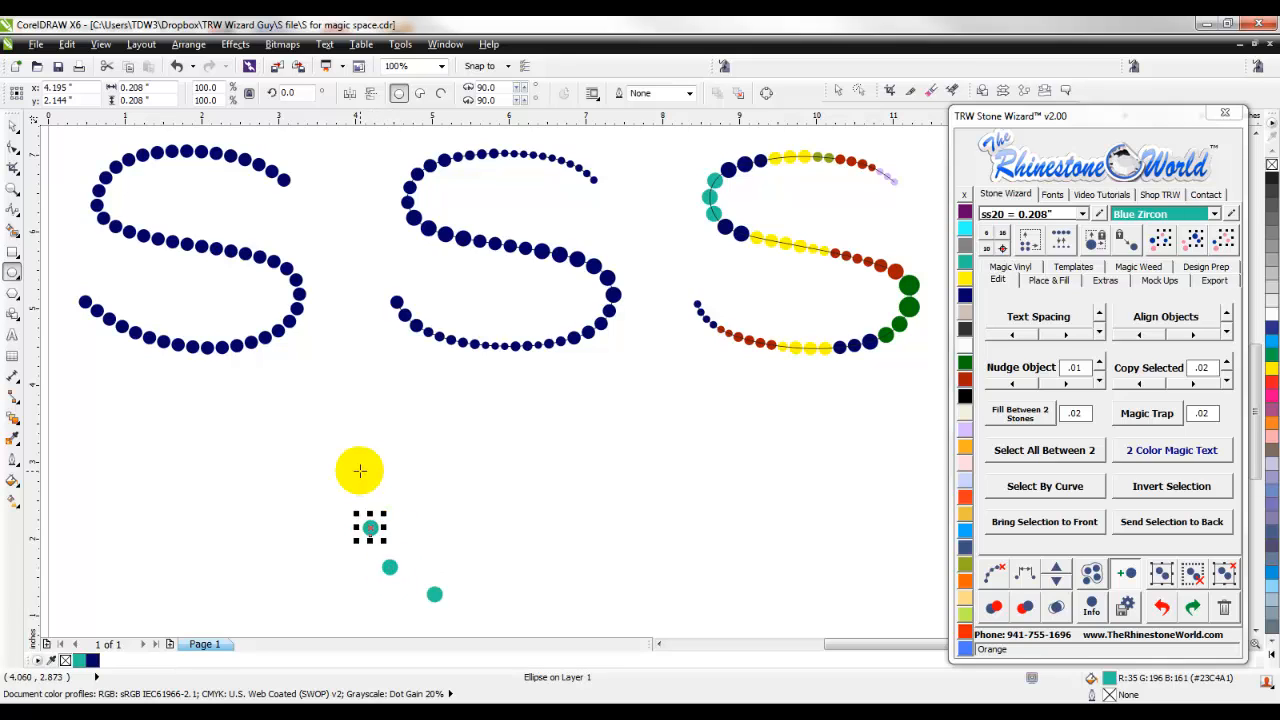
pyautogui.click(395, 418)
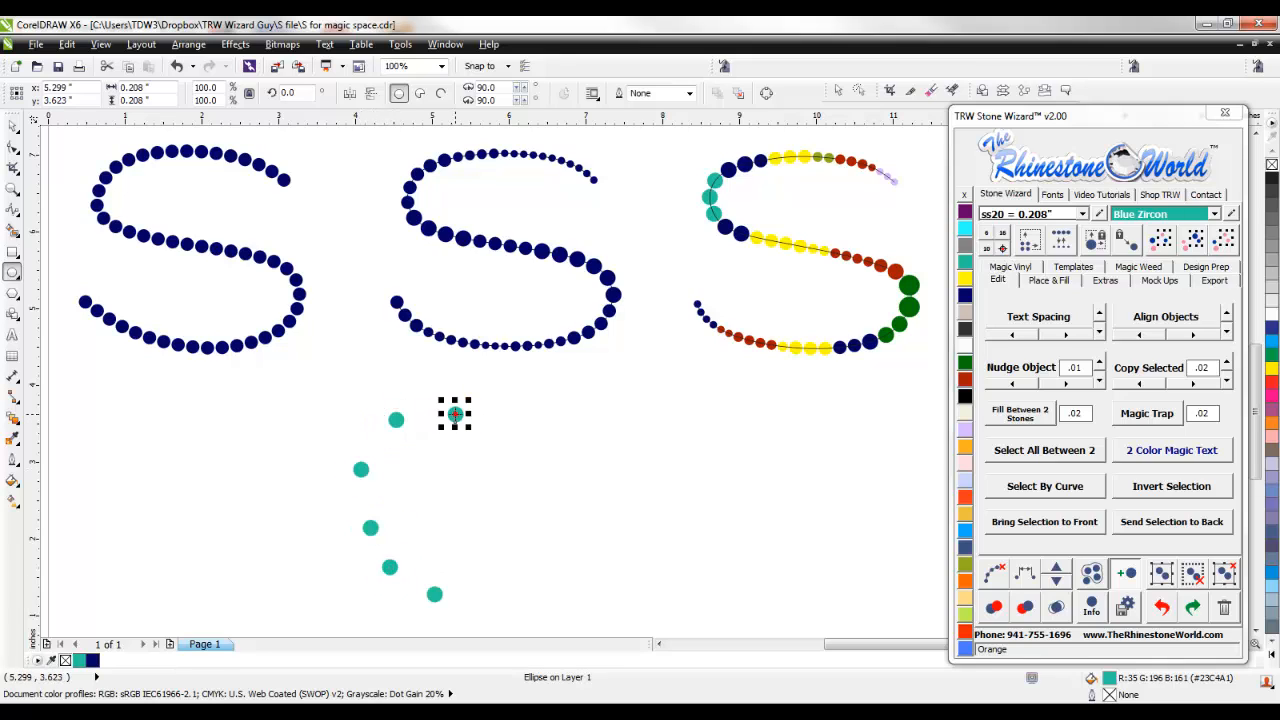
pyautogui.click(1125, 573)
pyautogui.click(640, 494)
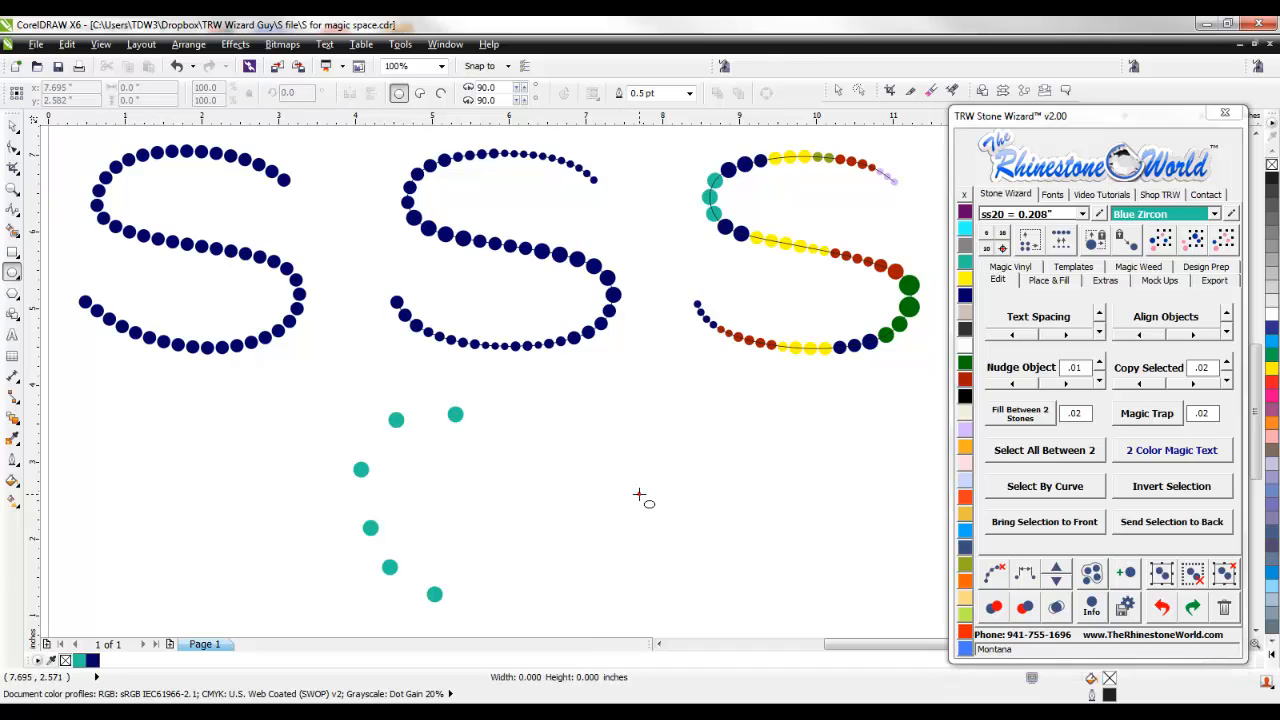
# - Duplicate the six-stone teal arc beside the original, below the multicolored S
pyautogui.click(13, 122)
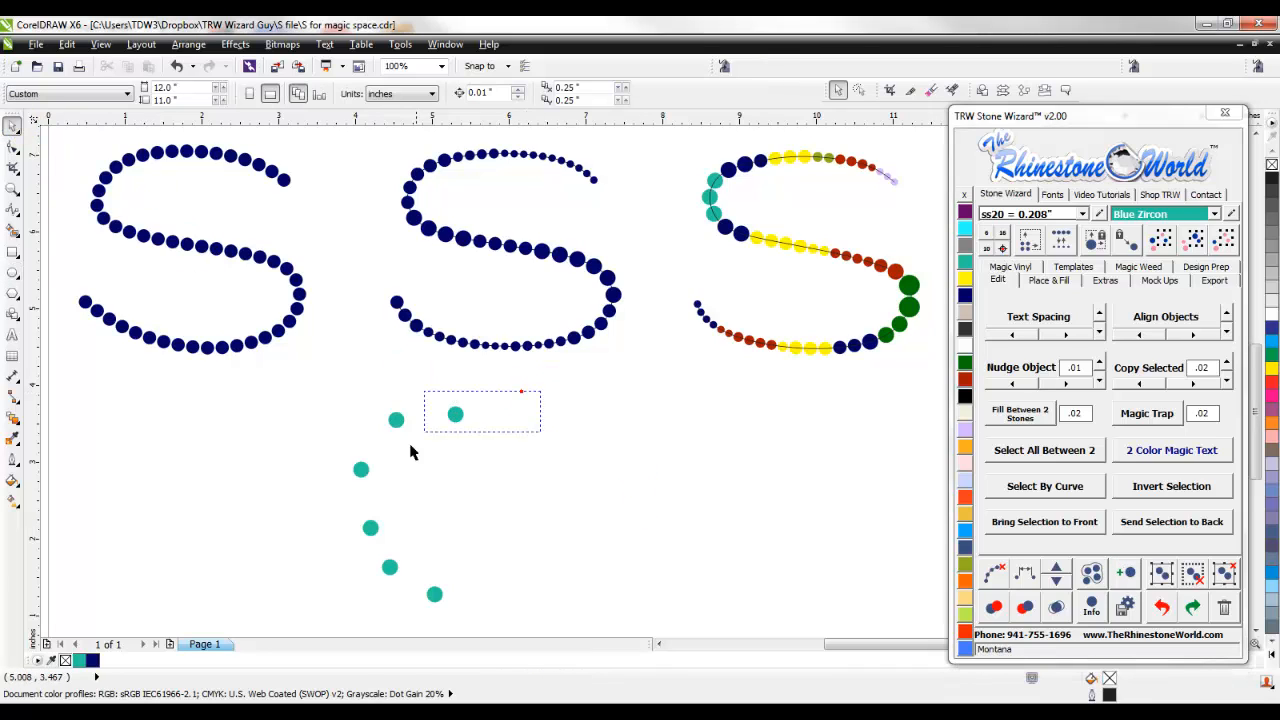
pyautogui.moveTo(321, 638); pyautogui.dragTo(322, 640)
pyautogui.moveTo(371, 507); pyautogui.dragTo(626, 505)
pyautogui.rightClick(626, 505)
pyautogui.click(521, 445)
# - Re-space the original arc's six stones along a path of straight segments between its two end stones
pyautogui.moveTo(495, 364); pyautogui.dragTo(297, 602)
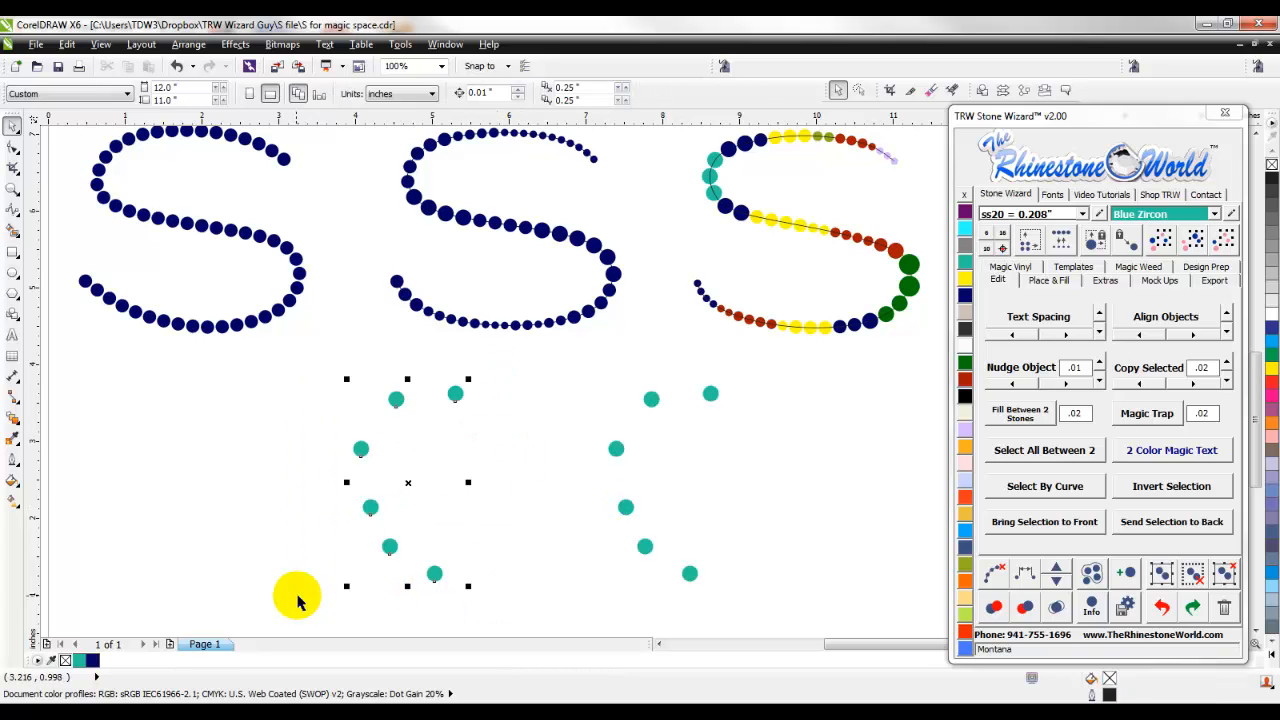
pyautogui.keyDown('shift'); pyautogui.click(434, 573); pyautogui.keyUp('shift')
pyautogui.click(1030, 580)
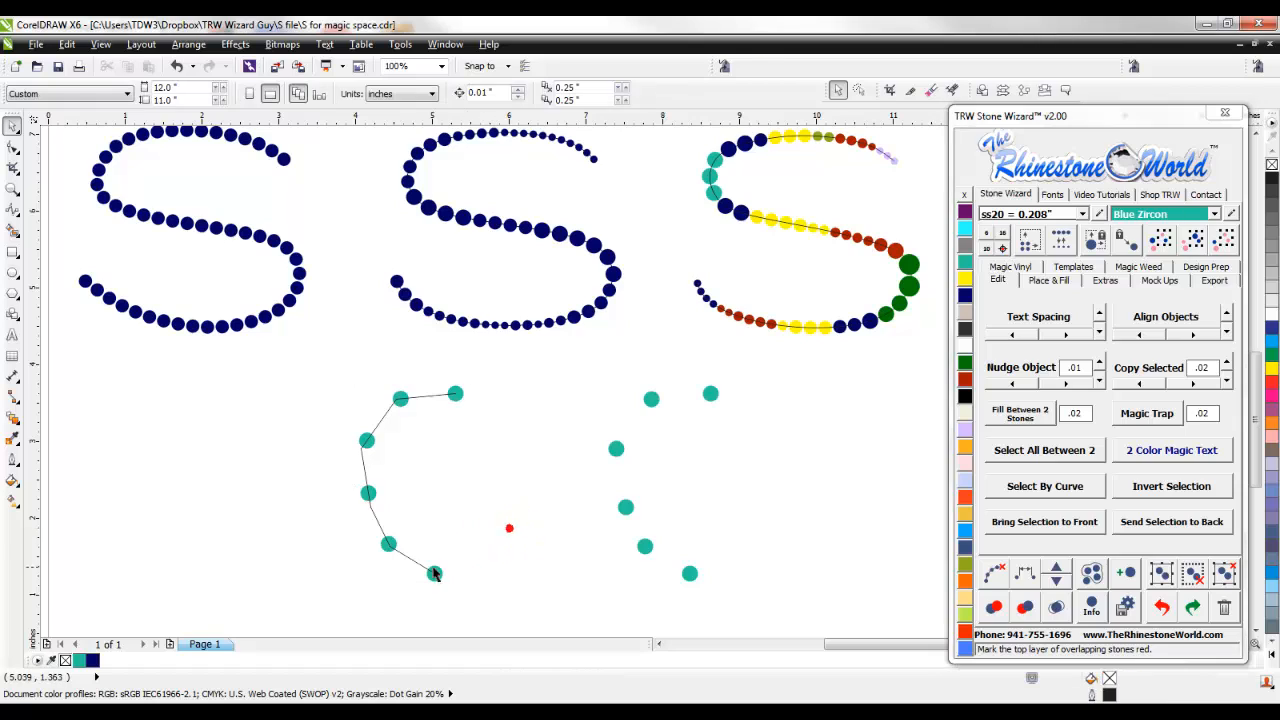
pyautogui.click(410, 558)
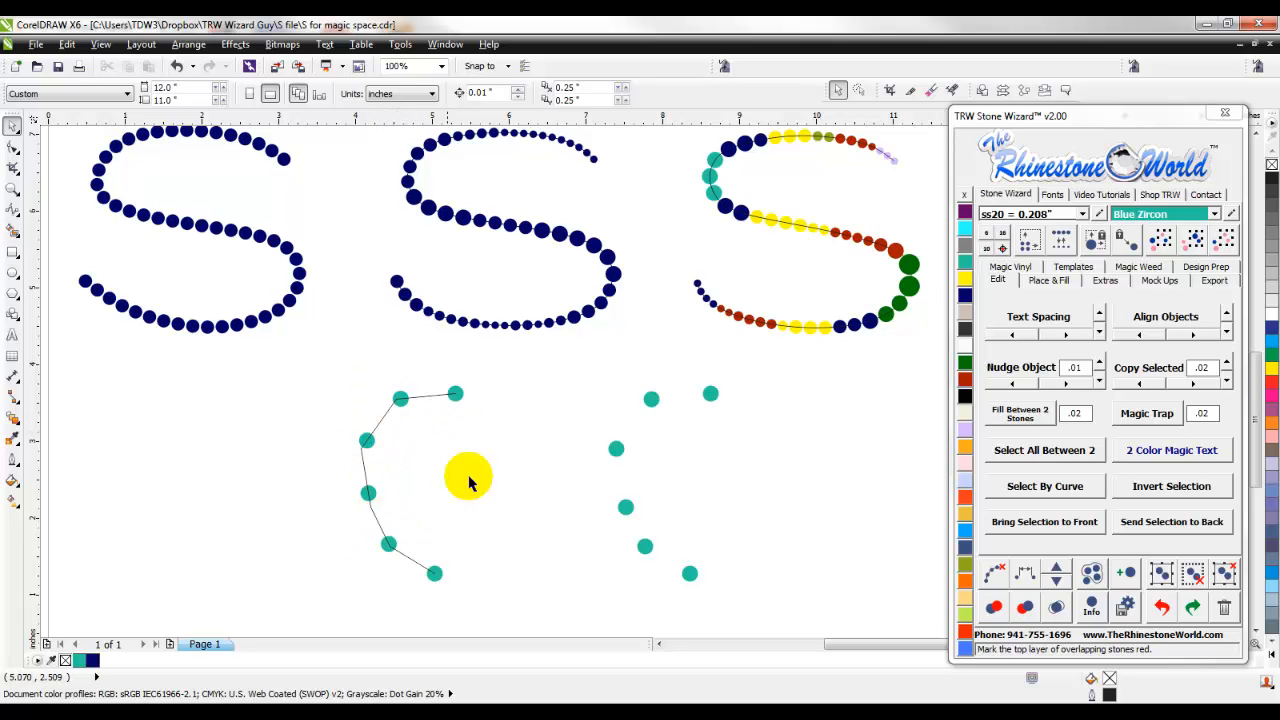
# - Re-space the duplicated arc's six stones along a smooth curve, then undo the re-spacing
pyautogui.moveTo(570, 585); pyautogui.dragTo(574, 592)
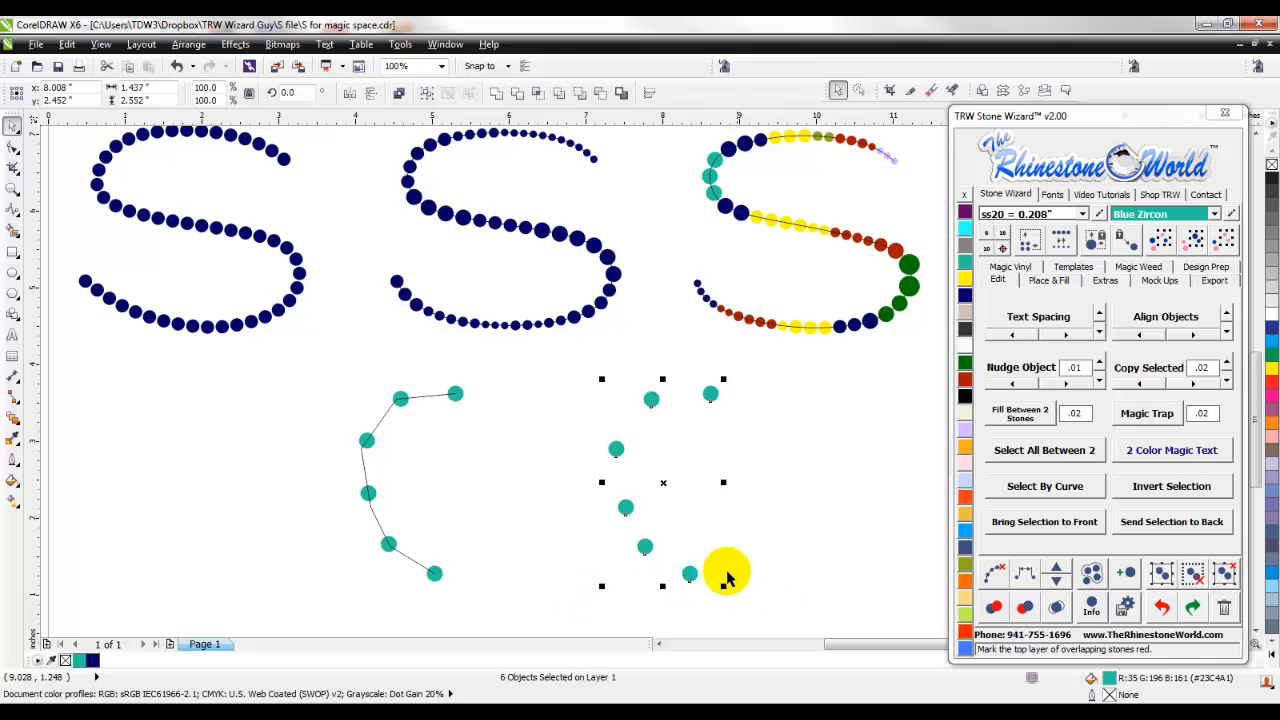
pyautogui.click(1025, 572)
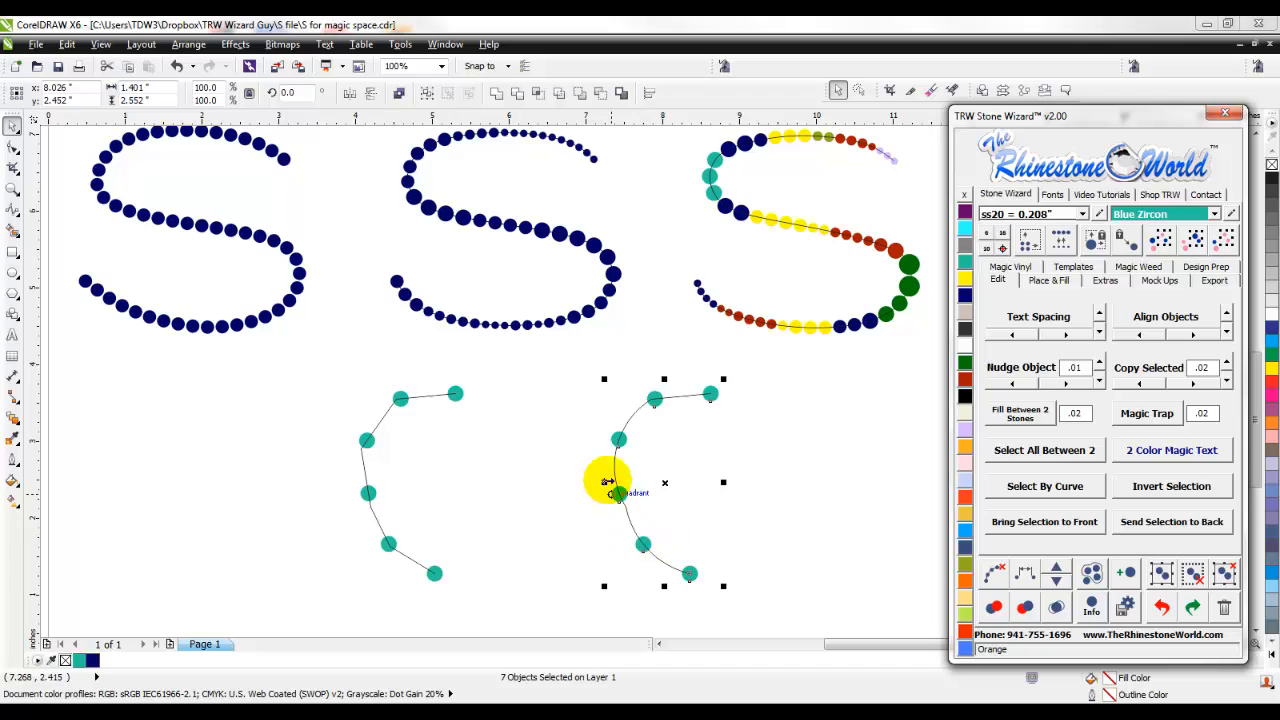
pyautogui.click(793, 490)
pyautogui.hotkey('ctrl', 'z')
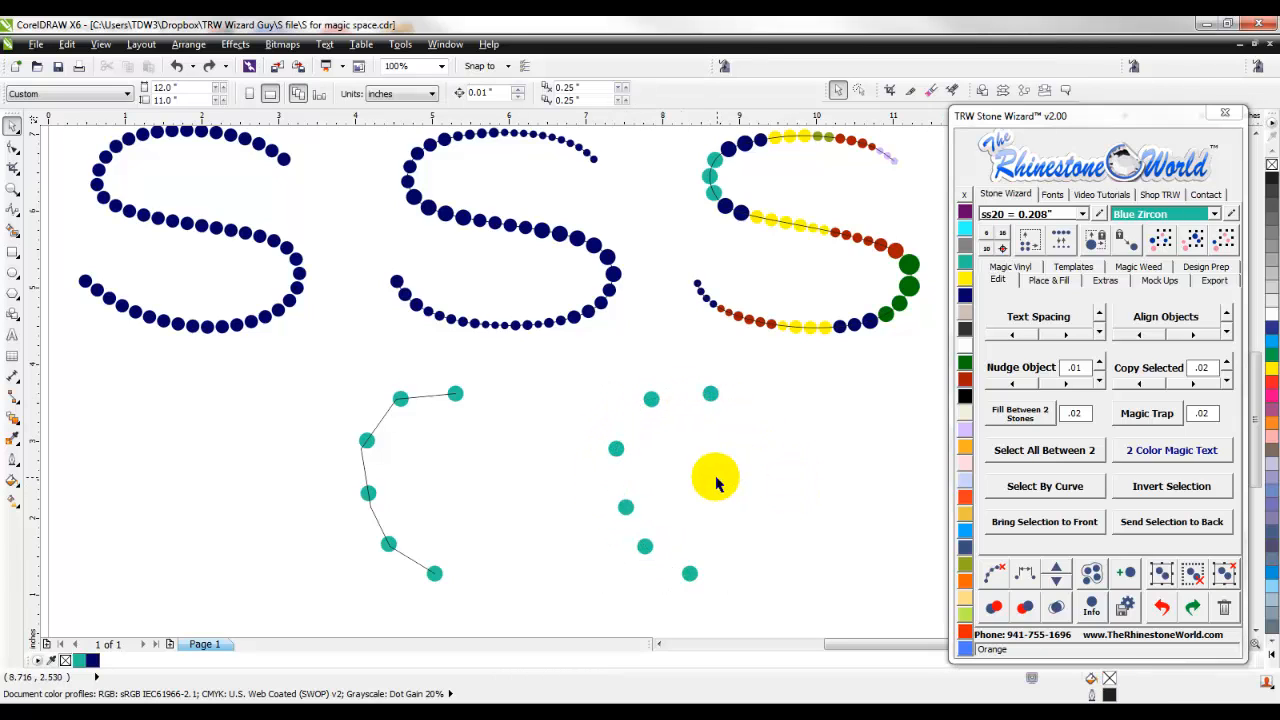
# - Review the two rows of stone S designs and the two hand-placed teal arcs on the page
pyautogui.scroll(-2, 651, 471)
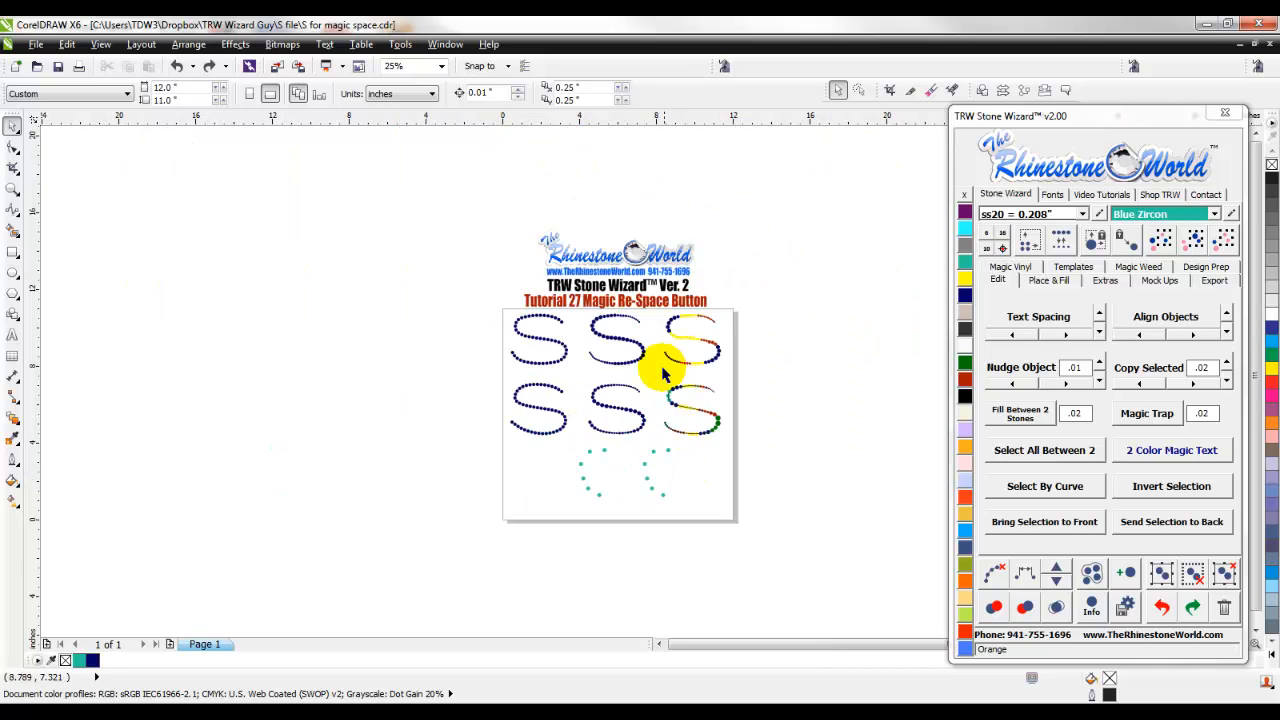
pyautogui.scroll(2, 660, 350)
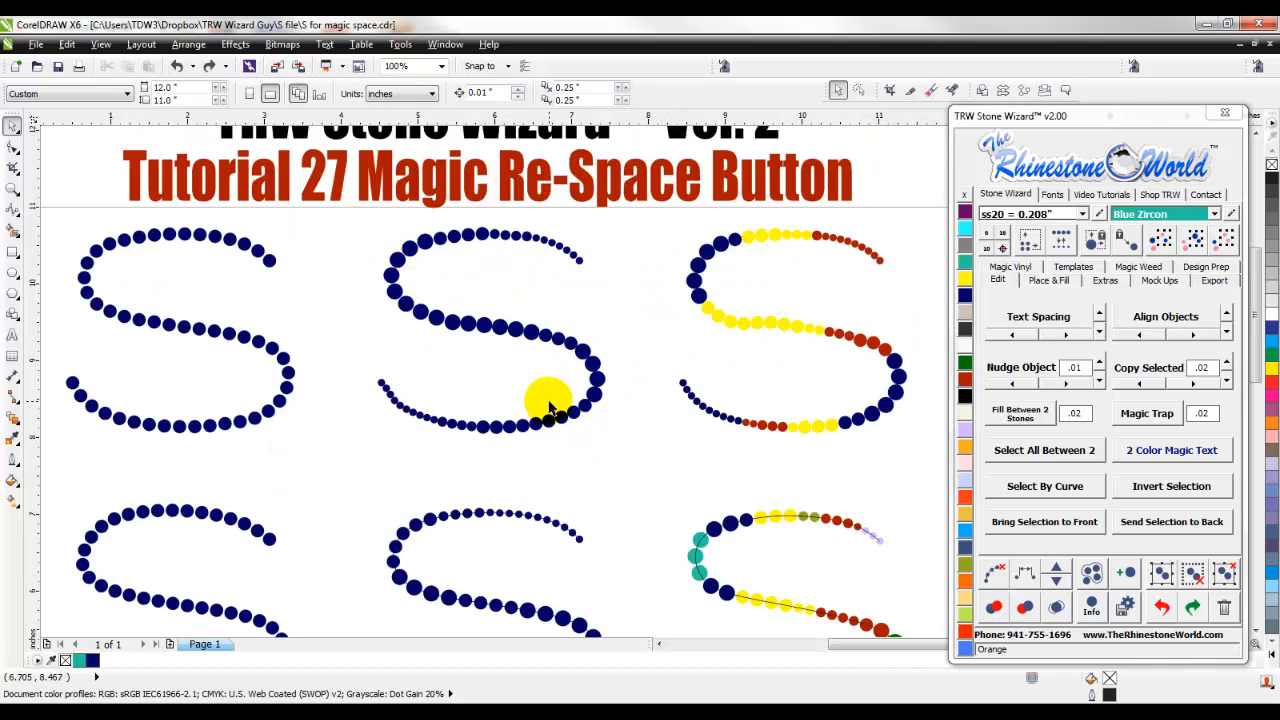
pyautogui.scroll(-2, 557, 410)
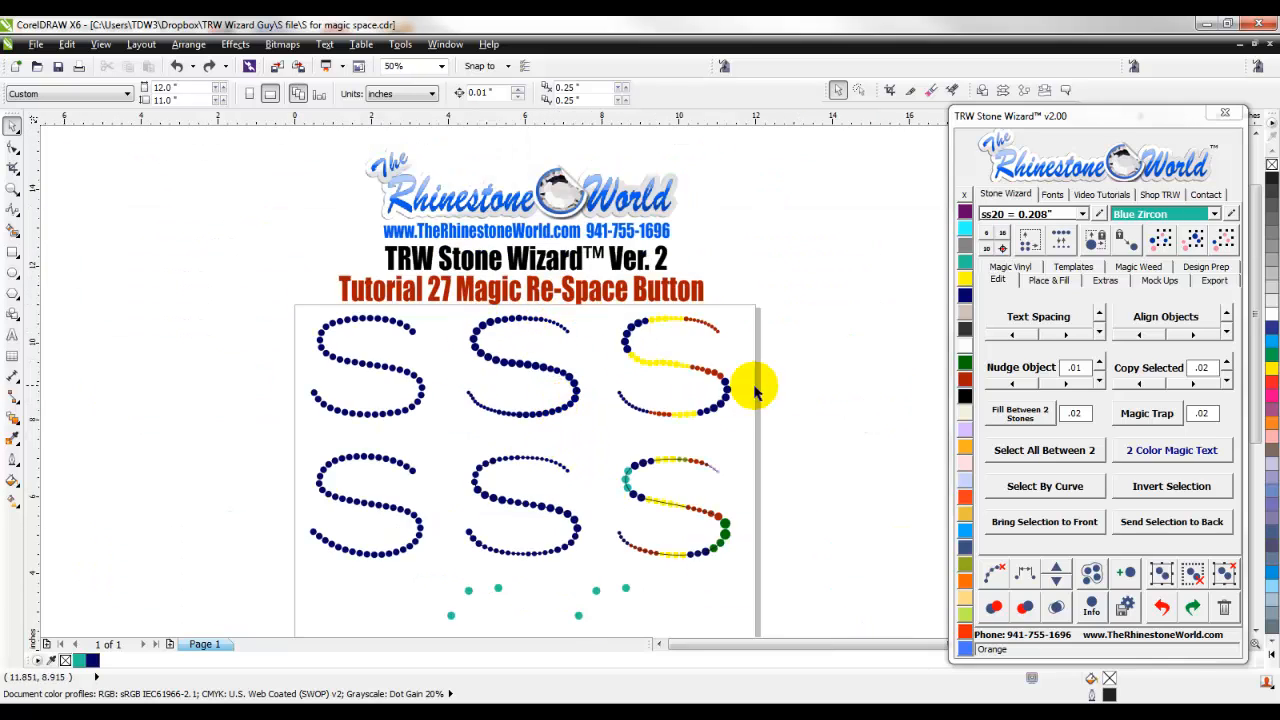
pyautogui.scroll(-1, 690, 422)
pyautogui.scroll(1, 688, 580)
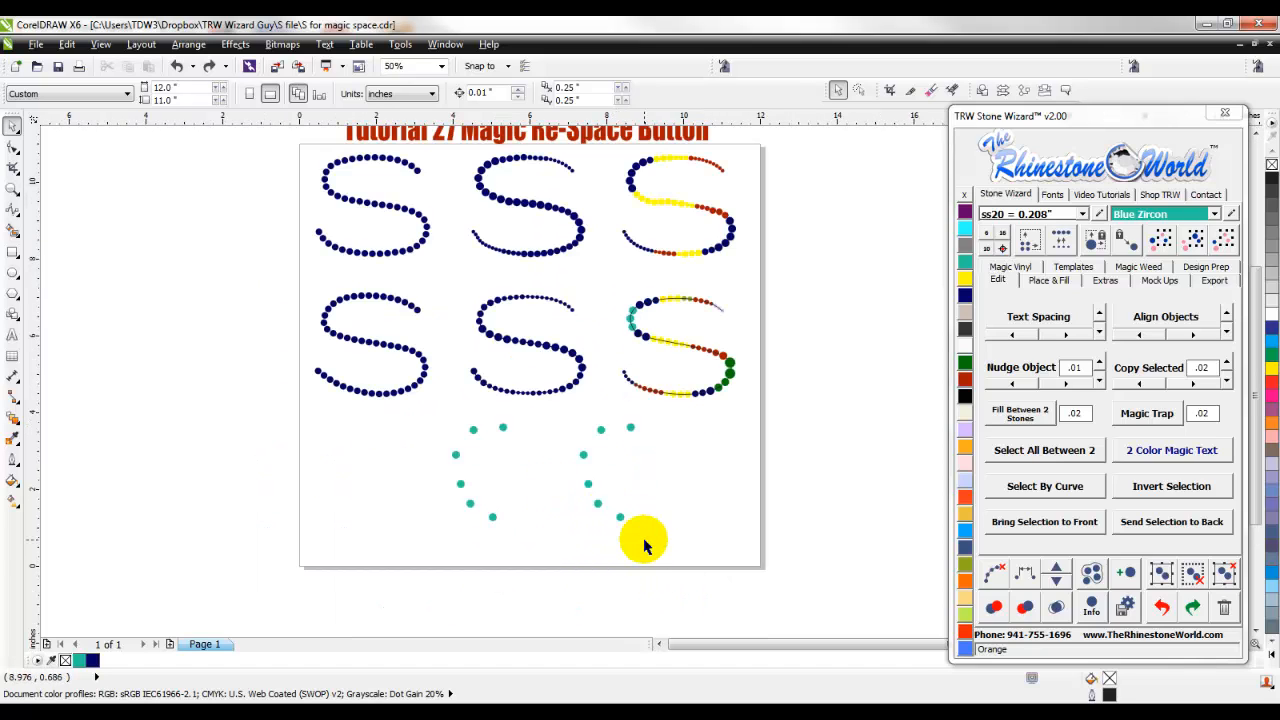
pyautogui.scroll(1, 628, 541)
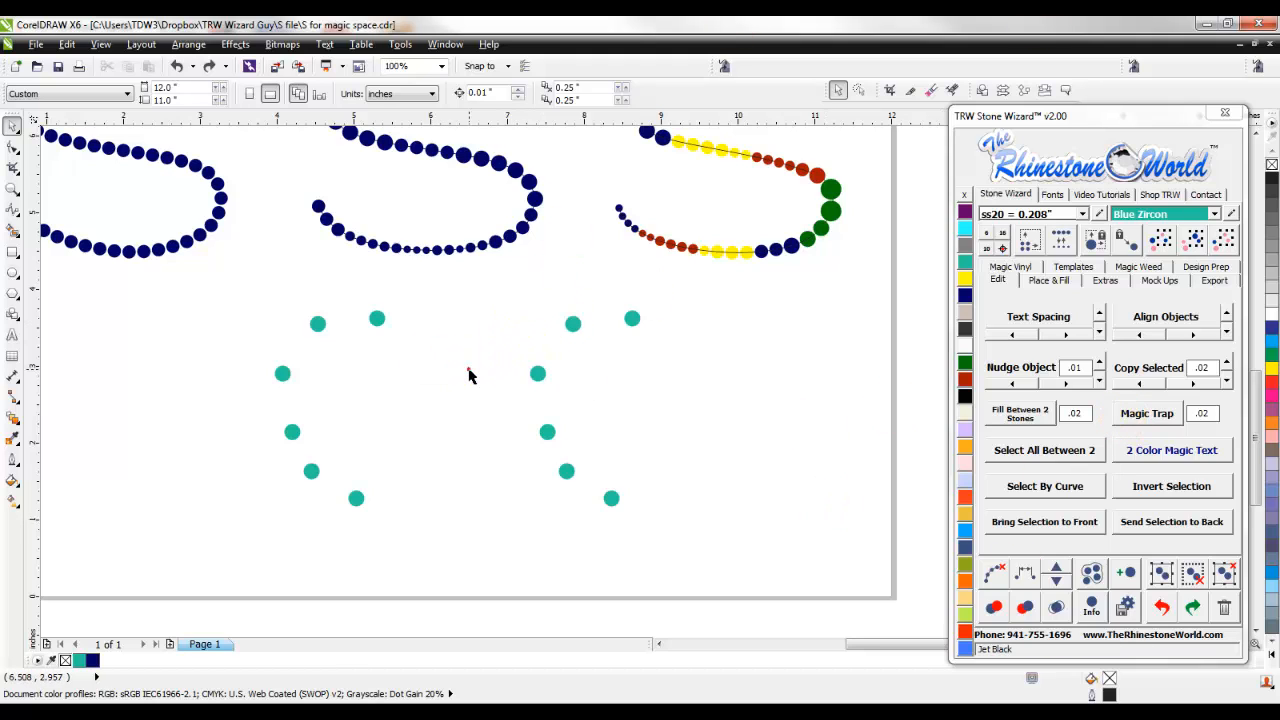
pyautogui.scroll(-1, 470, 375)
pyautogui.scroll(1, 473, 312)
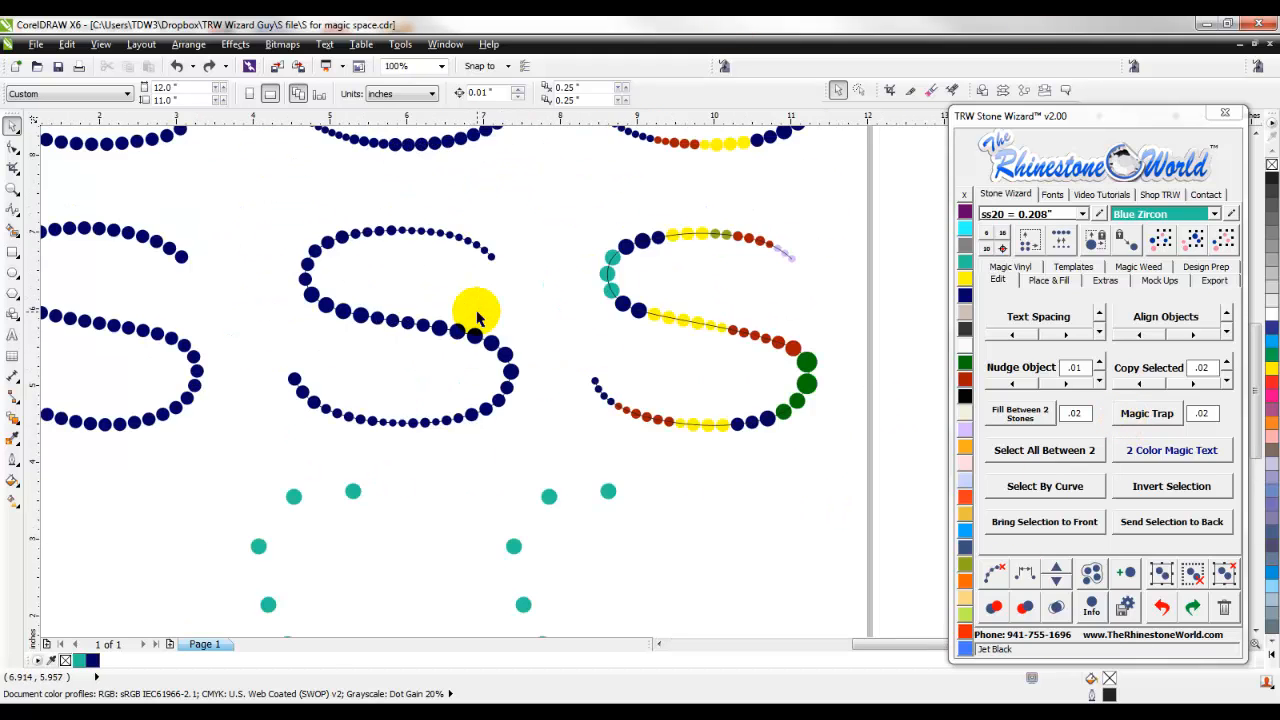
pyautogui.scroll(-1, 476, 316)
pyautogui.scroll(1, 520, 472)
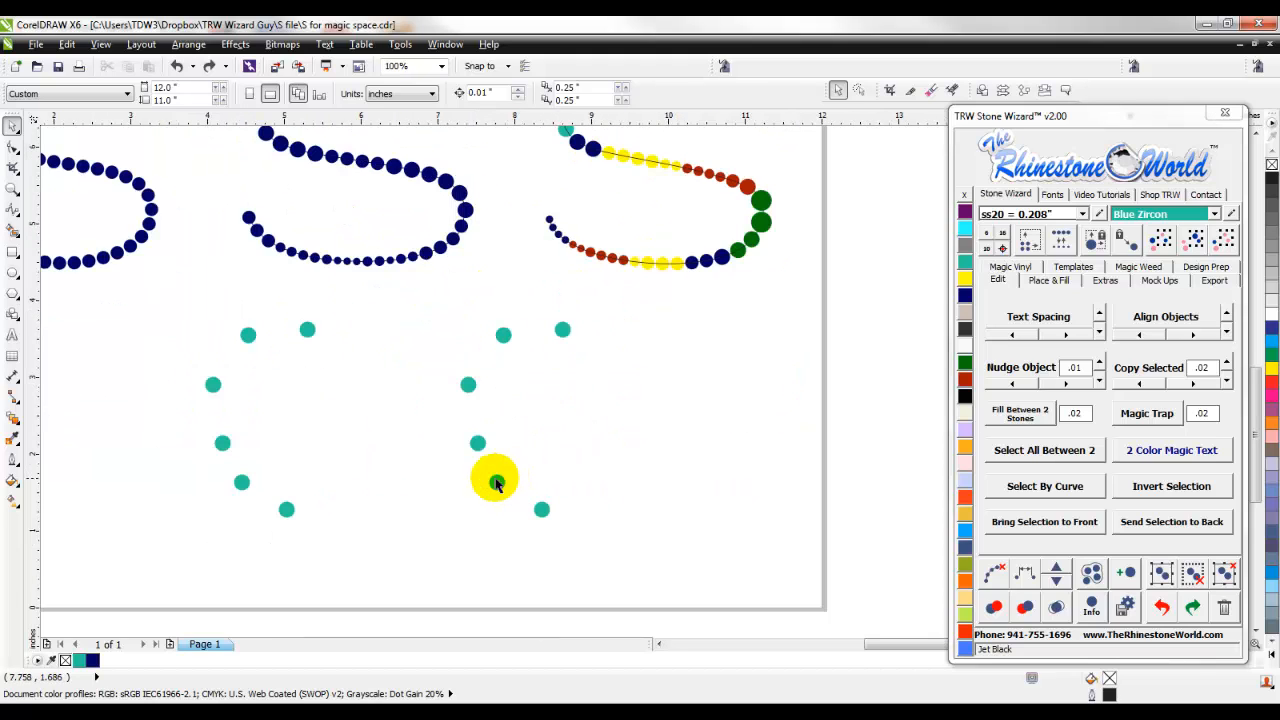
# - Move the duplicated arc's stones one by one into a tight cluster beneath the multicolored S
pyautogui.moveTo(503, 337); pyautogui.dragTo(490, 384)
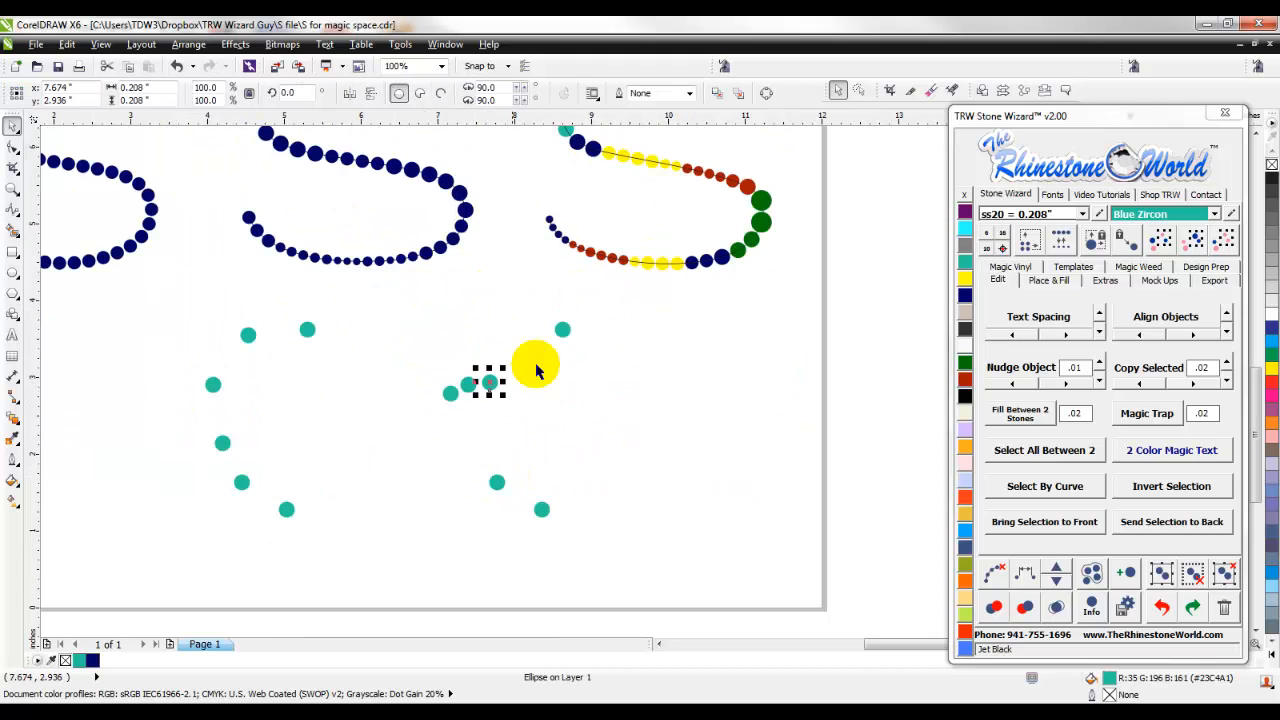
pyautogui.moveTo(568, 331); pyautogui.dragTo(482, 366)
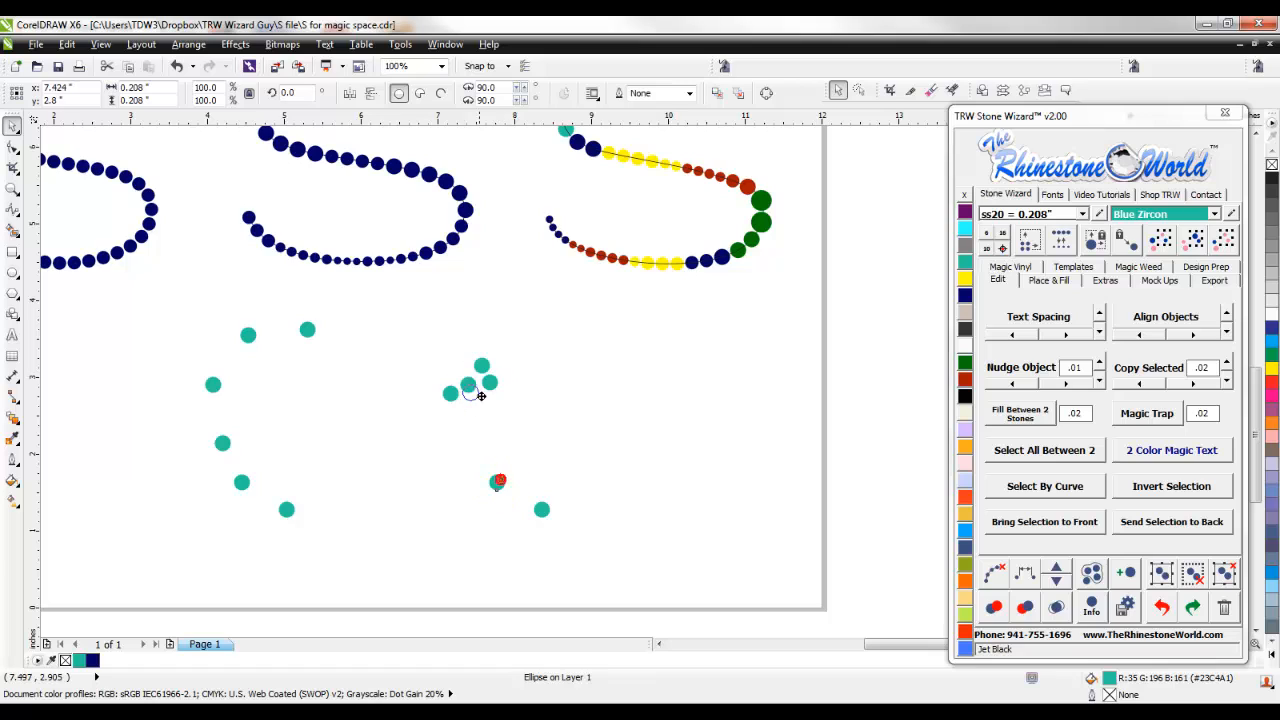
pyautogui.moveTo(498, 483); pyautogui.dragTo(480, 403)
pyautogui.moveTo(541, 509); pyautogui.dragTo(503, 403)
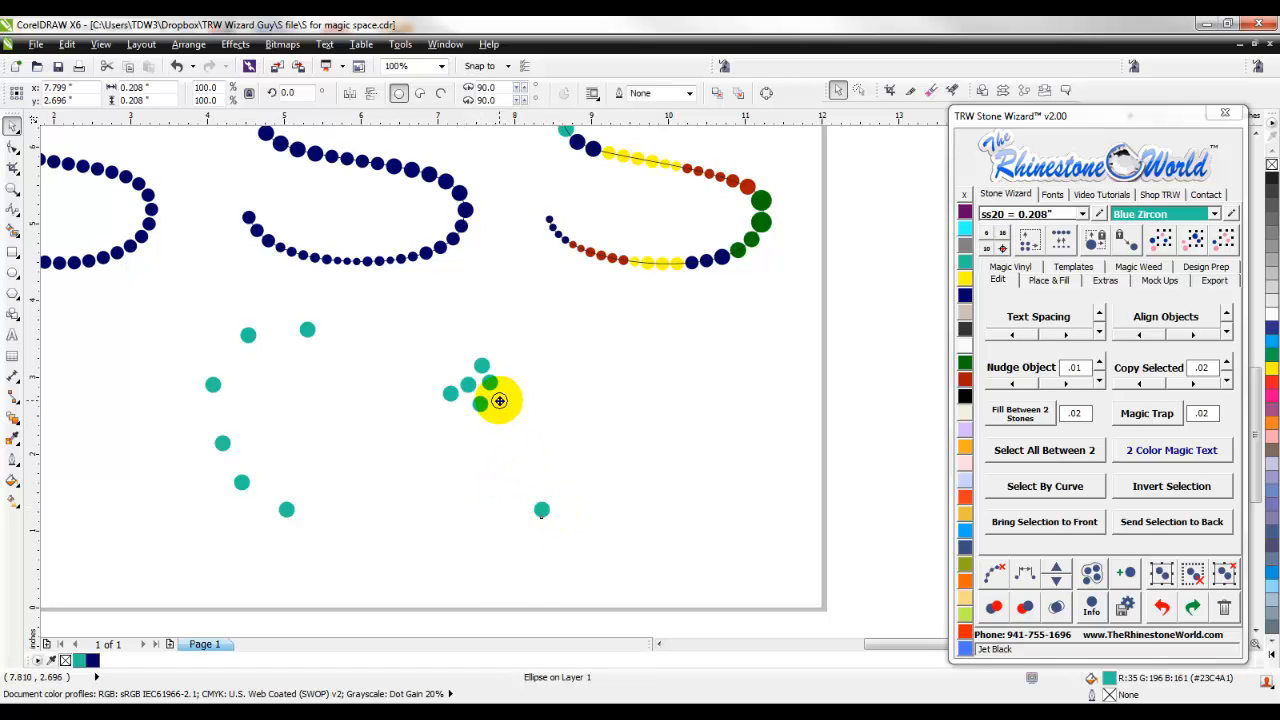
# - Duplicate stones along the cluster's upper edge to form a row of five above the middle stones
pyautogui.scroll(2, 480, 357)
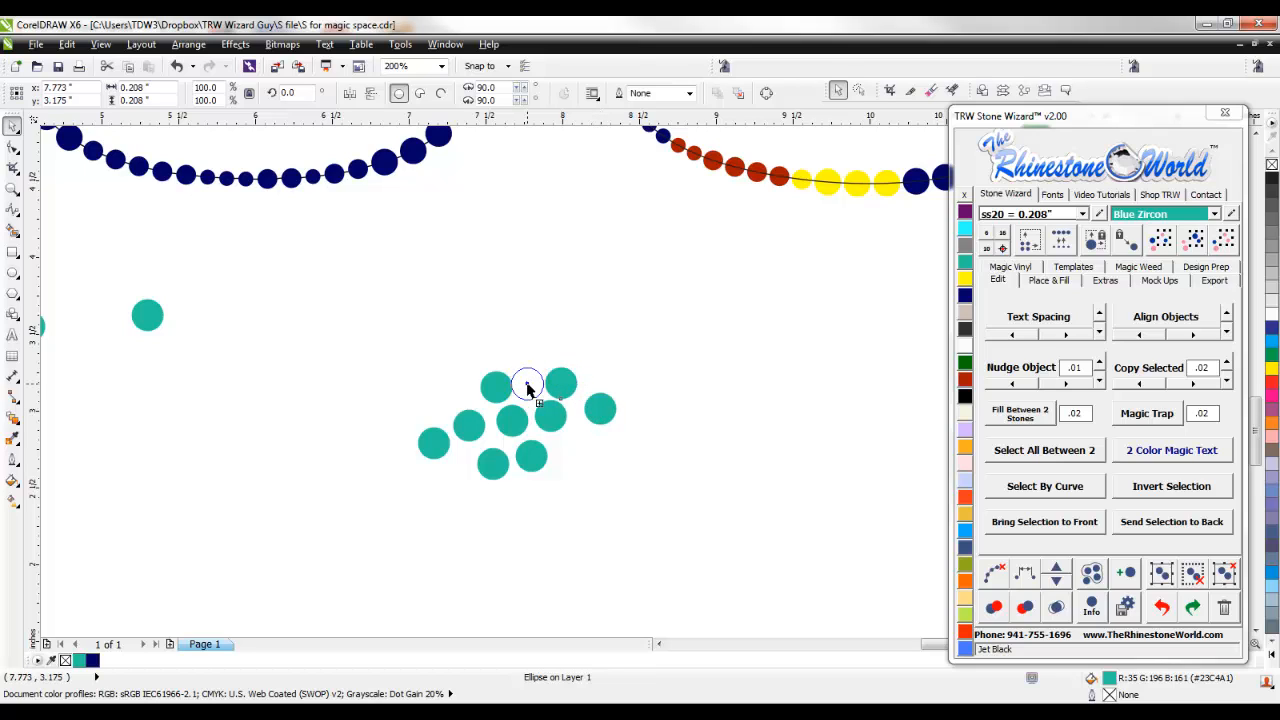
pyautogui.moveTo(529, 390); pyautogui.dragTo(529, 390)
pyautogui.click(490, 388)
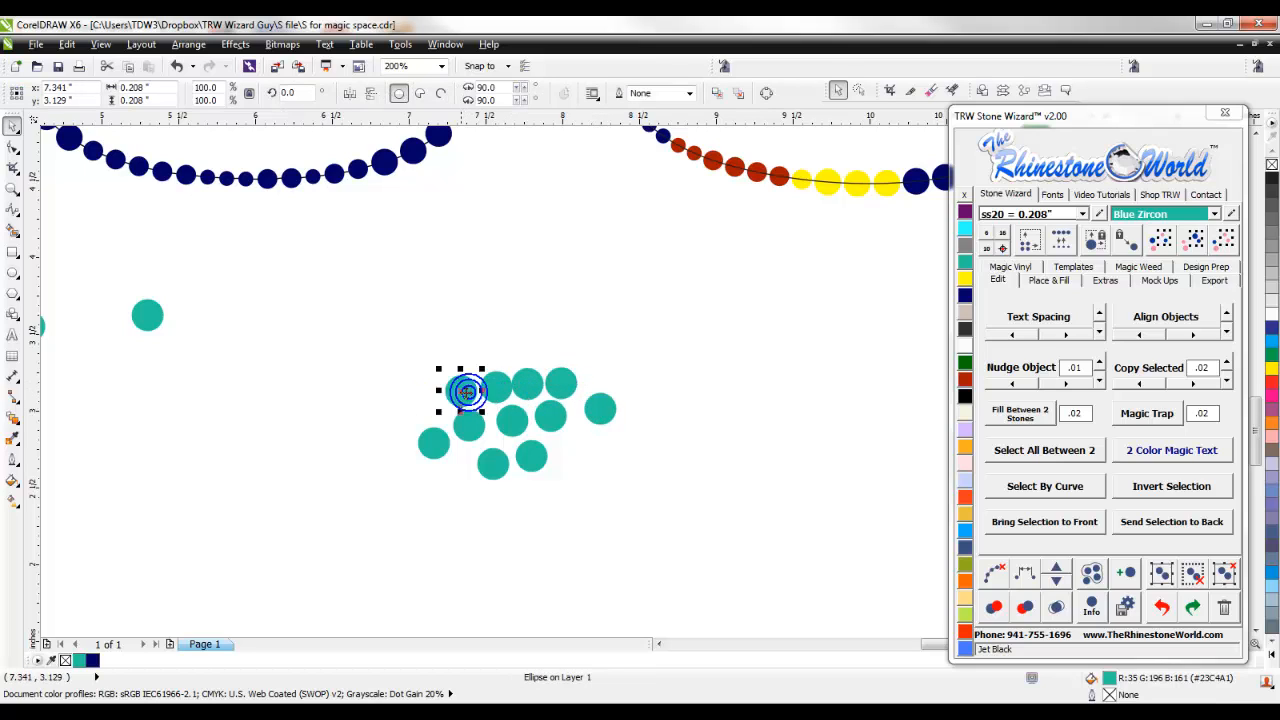
pyautogui.moveTo(427, 413); pyautogui.dragTo(427, 412)
# - Shrink the middle row's two inner stones to a small size and its two outer stones to a medium size
pyautogui.click(510, 426)
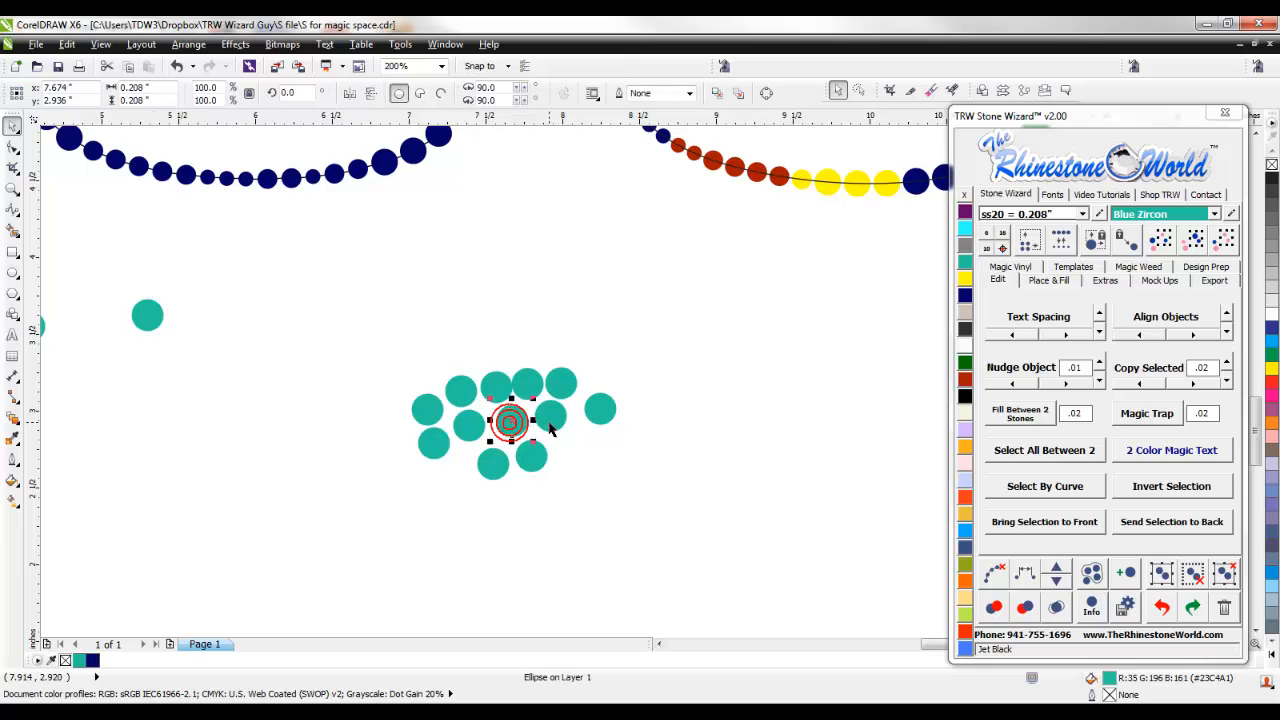
pyautogui.keyDown('shift'); pyautogui.click(551, 417); pyautogui.keyUp('shift')
pyautogui.click(990, 243)
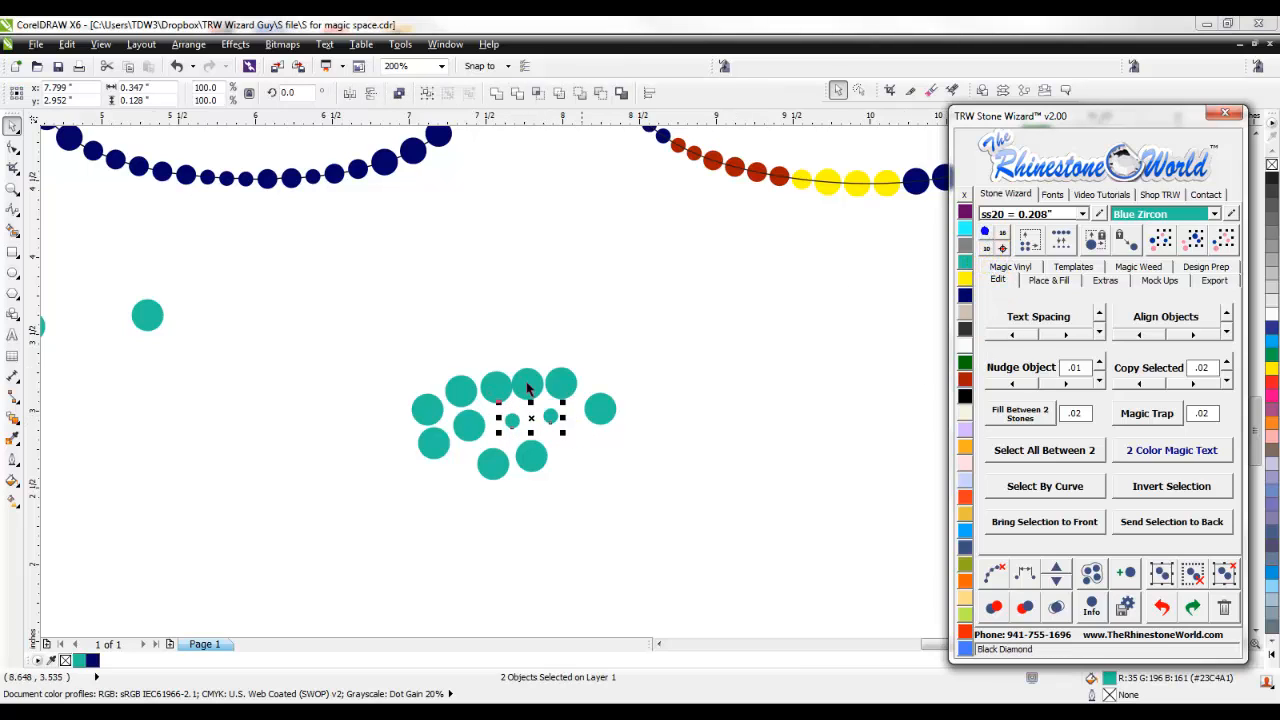
pyautogui.click(466, 423)
pyautogui.keyDown('shift'); pyautogui.click(592, 412); pyautogui.keyUp('shift')
pyautogui.click(990, 243)
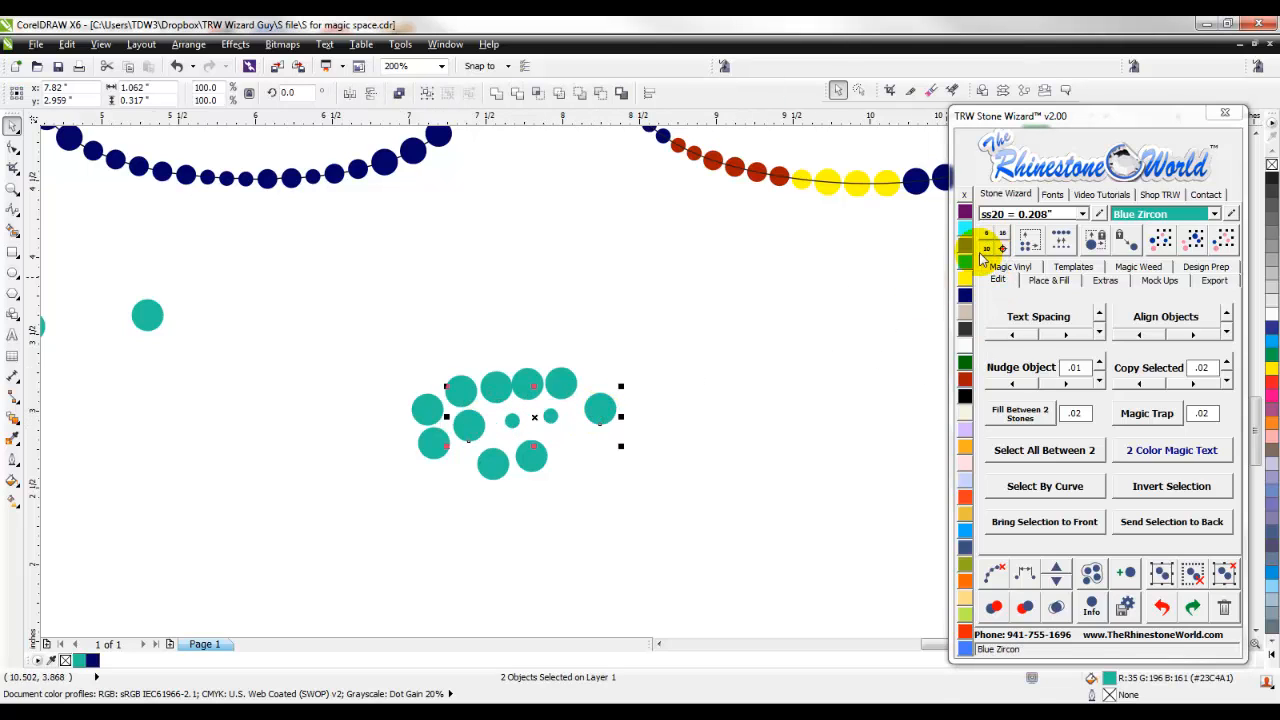
# - Duplicate small stones twice within the cluster's middle row so four lie between the two medium stones
pyautogui.click(706, 420)
pyautogui.scroll(1, 590, 418)
pyautogui.moveTo(615, 422); pyautogui.dragTo(470, 444)
pyautogui.rightClick(470, 444)
pyautogui.moveTo(471, 444); pyautogui.dragTo(399, 451)
pyautogui.rightClick(414, 446)
pyautogui.click(571, 466)
pyautogui.scroll(-2, 543, 426)
pyautogui.scroll(2, 522, 437)
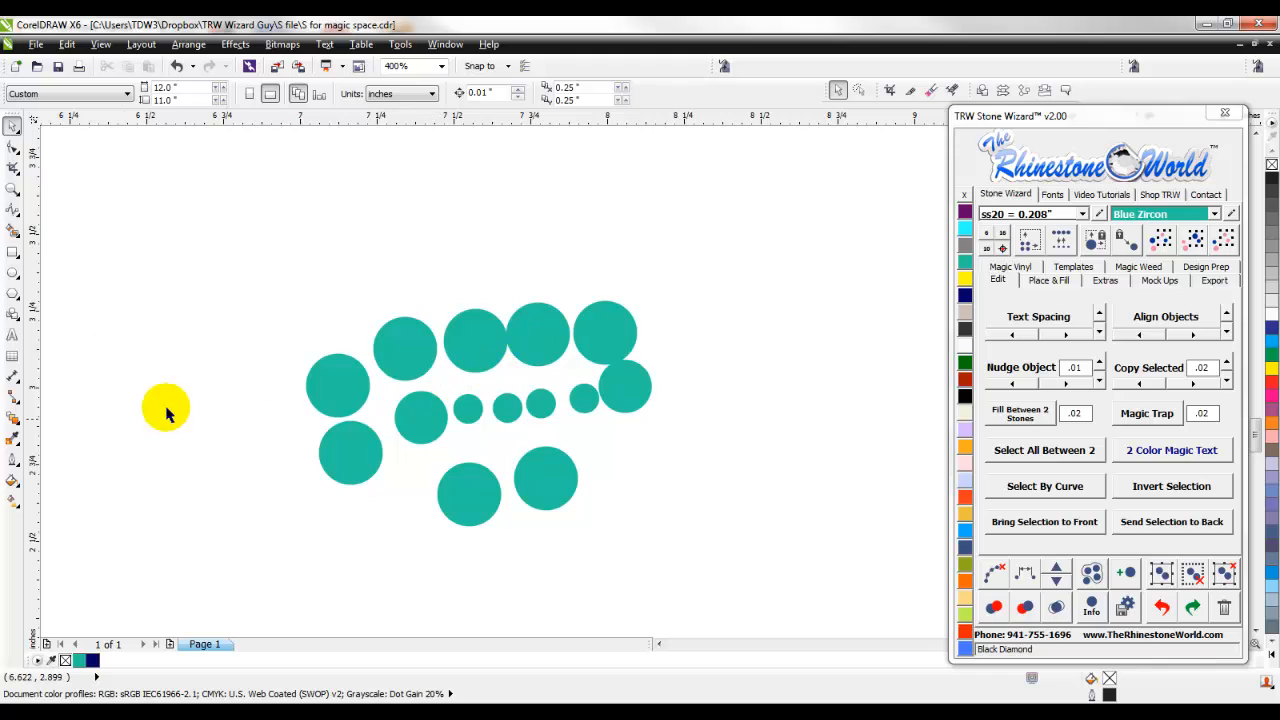
# - Re-space the middle row's six stones together with the large stone at the cluster's lower left
pyautogui.click(354, 457)
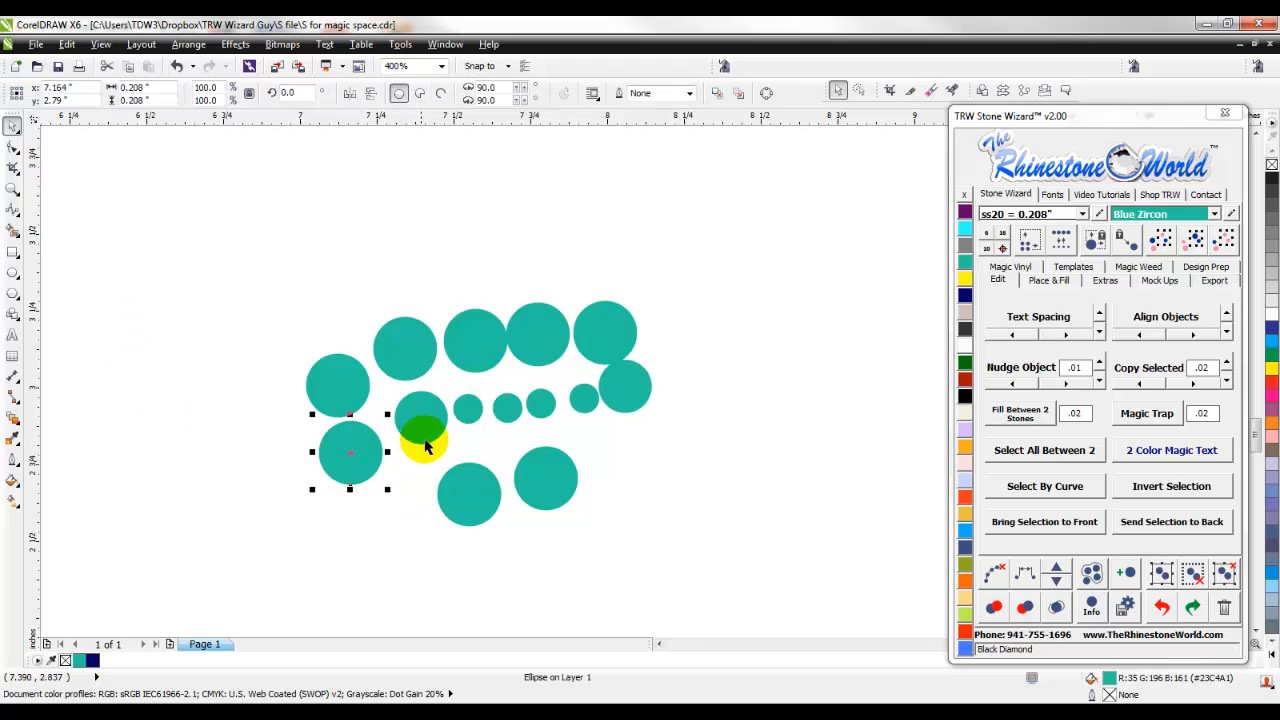
pyautogui.moveTo(715, 479); pyautogui.dragTo(392, 346)
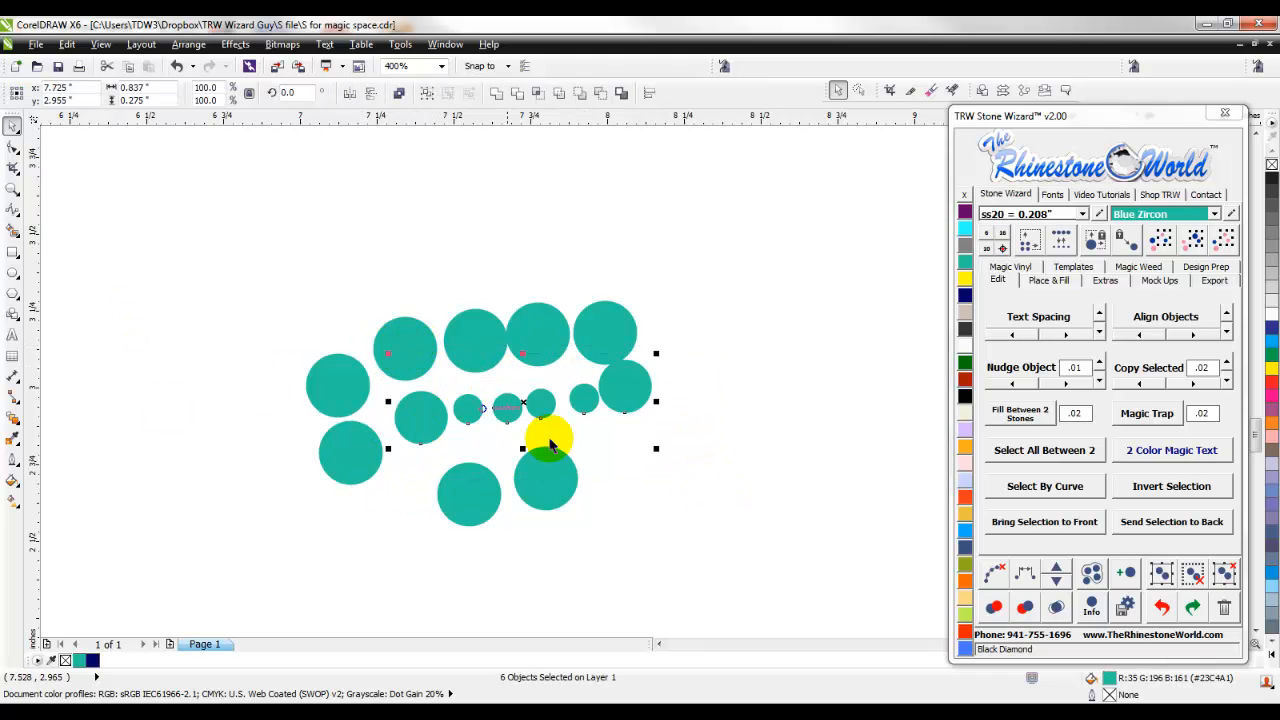
pyautogui.keyDown('shift'); pyautogui.click(348, 455); pyautogui.keyUp('shift')
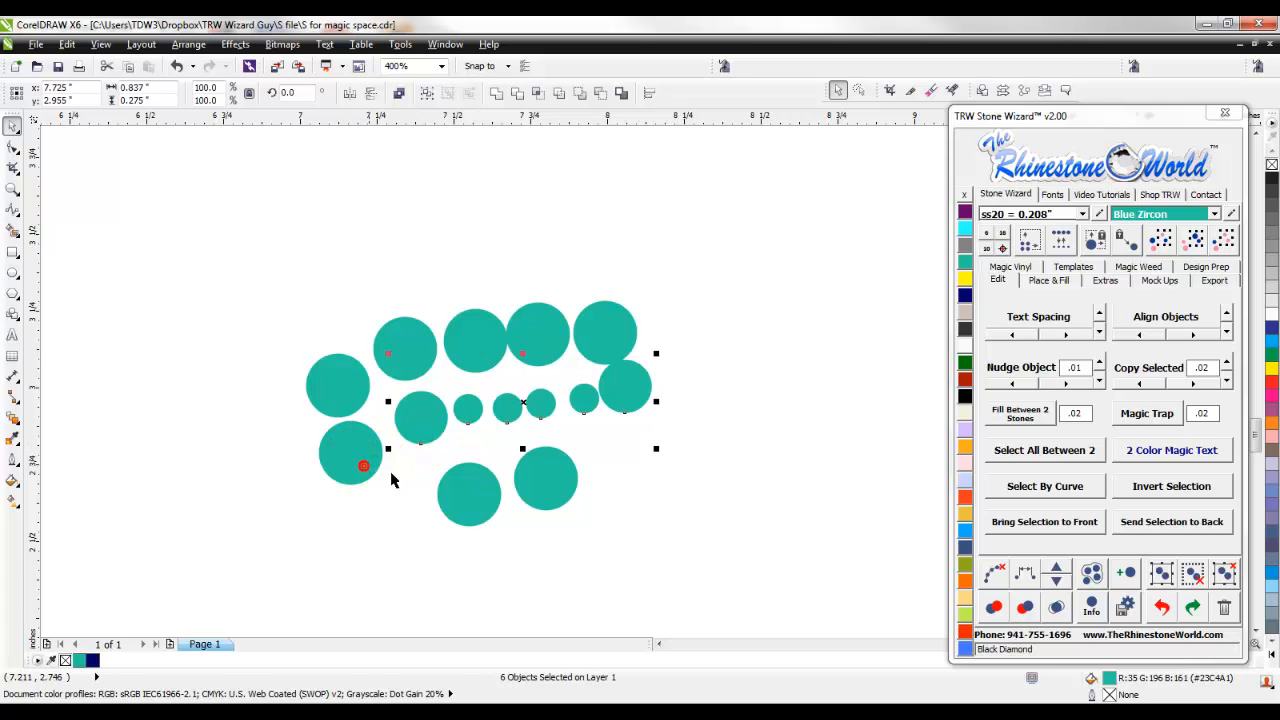
pyautogui.click(1024, 573)
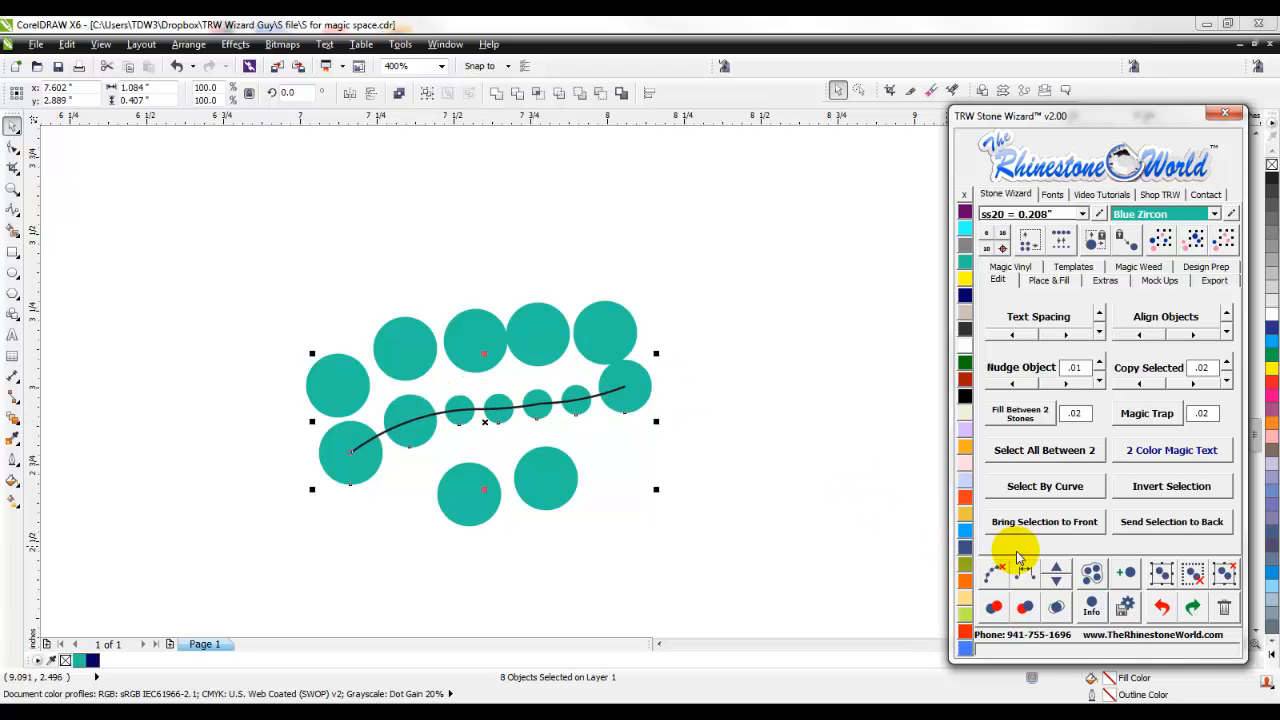
# - Add one stone to the re-spaced middle row and clear the path from it
pyautogui.click(1056, 571)
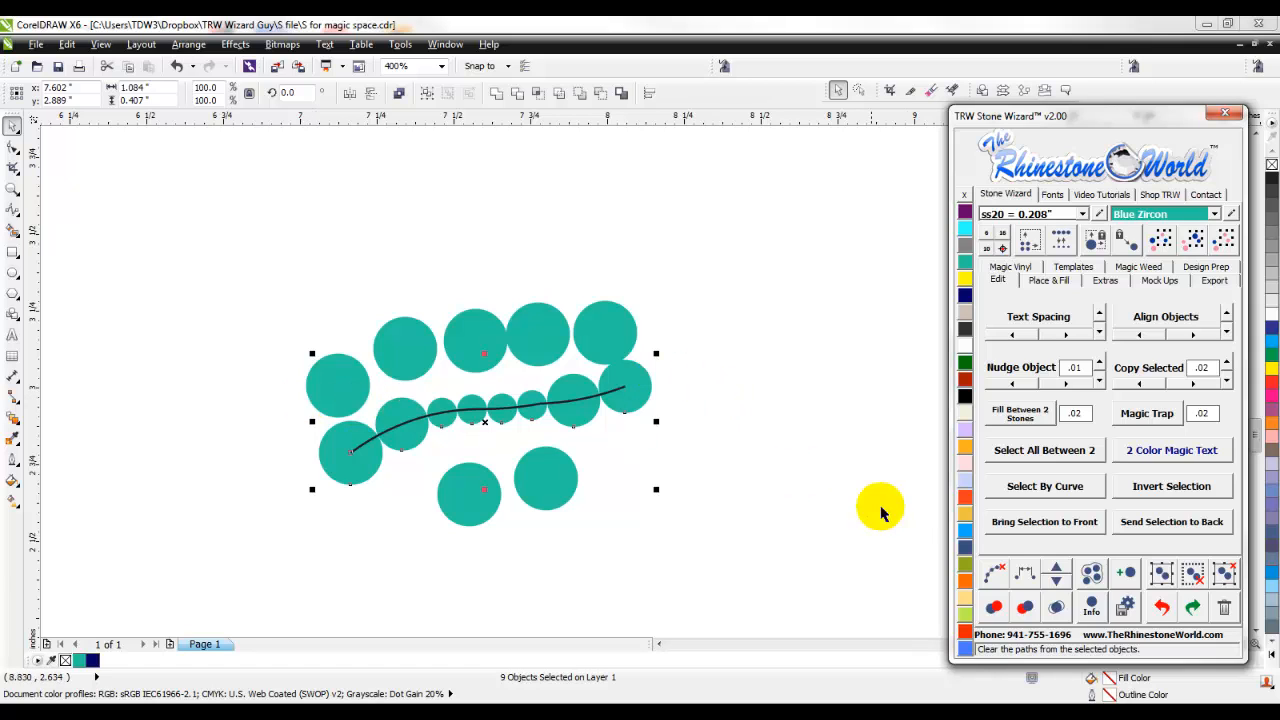
pyautogui.click(992, 569)
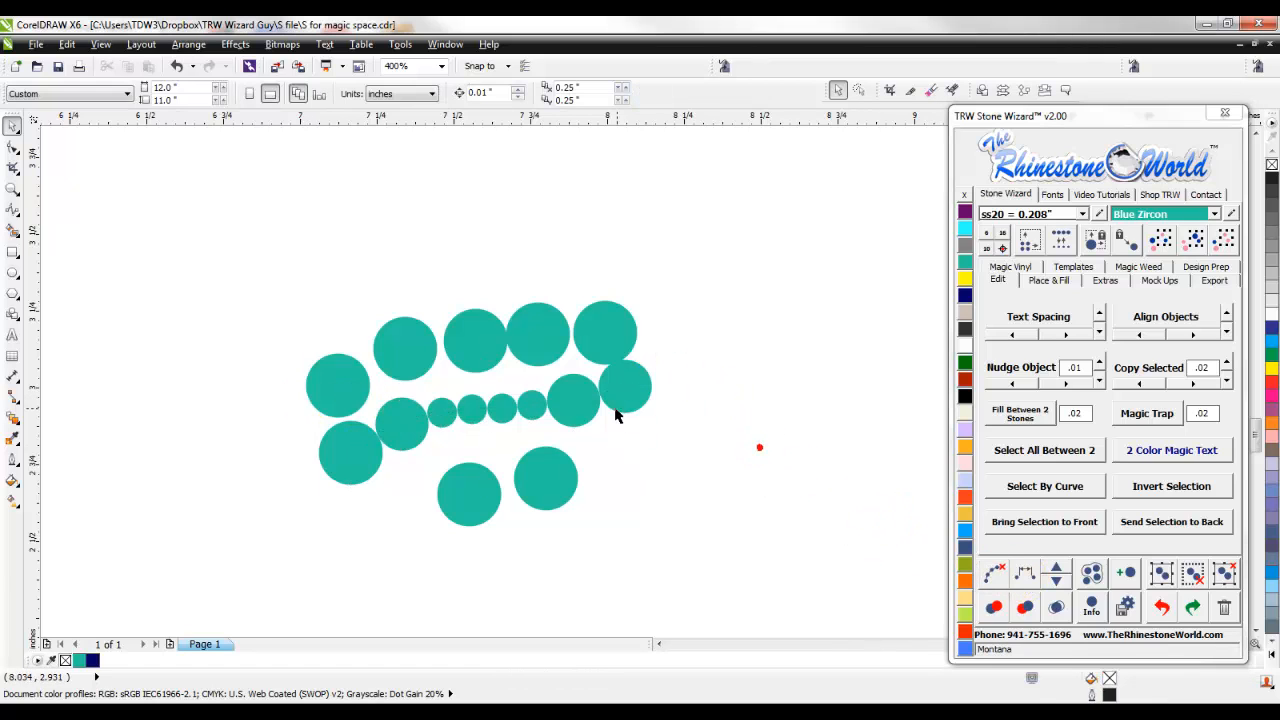
pyautogui.scroll(-6, 612, 410)
pyautogui.scroll(4, 617, 381)
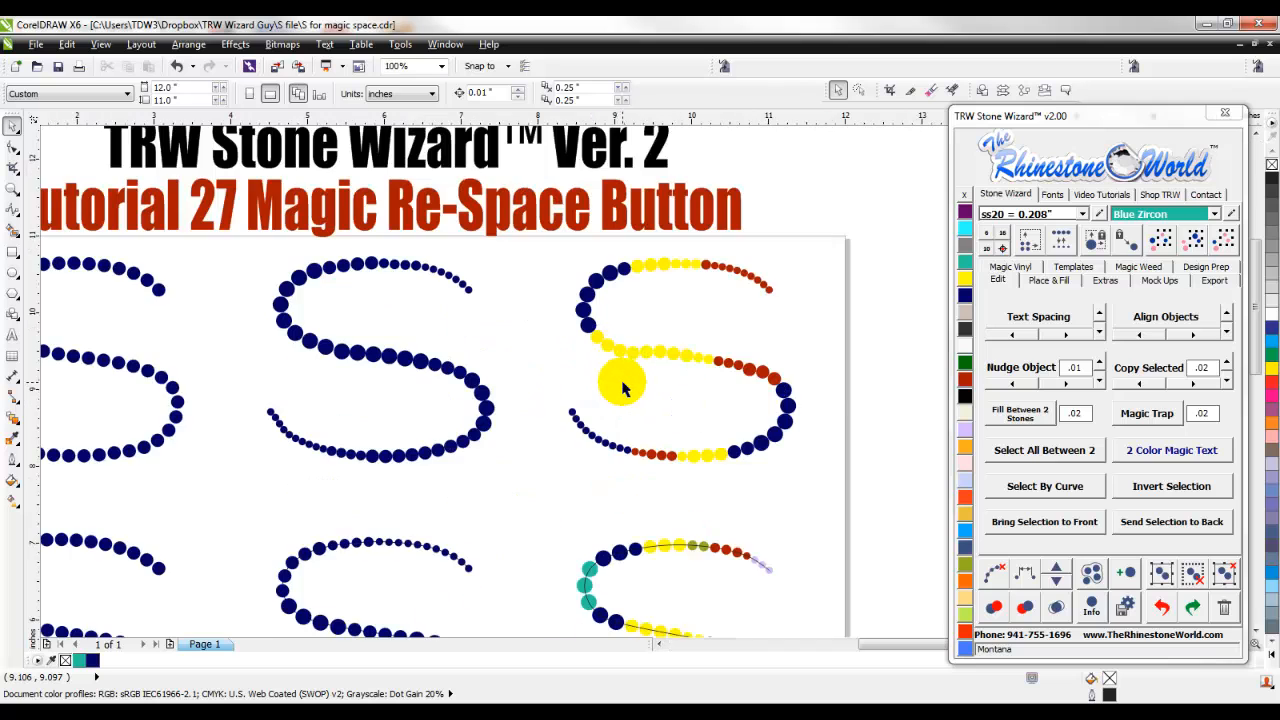
pyautogui.scroll(-2, 620, 388)
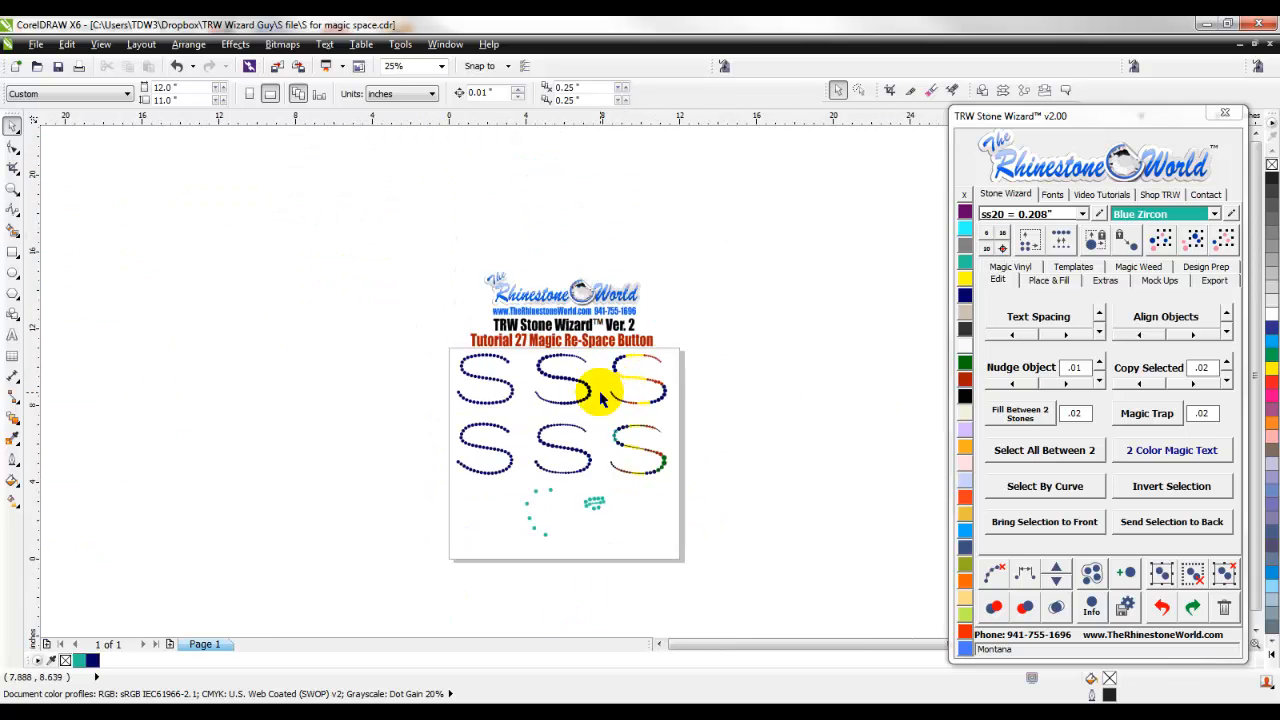
pyautogui.scroll(1, 549, 408)
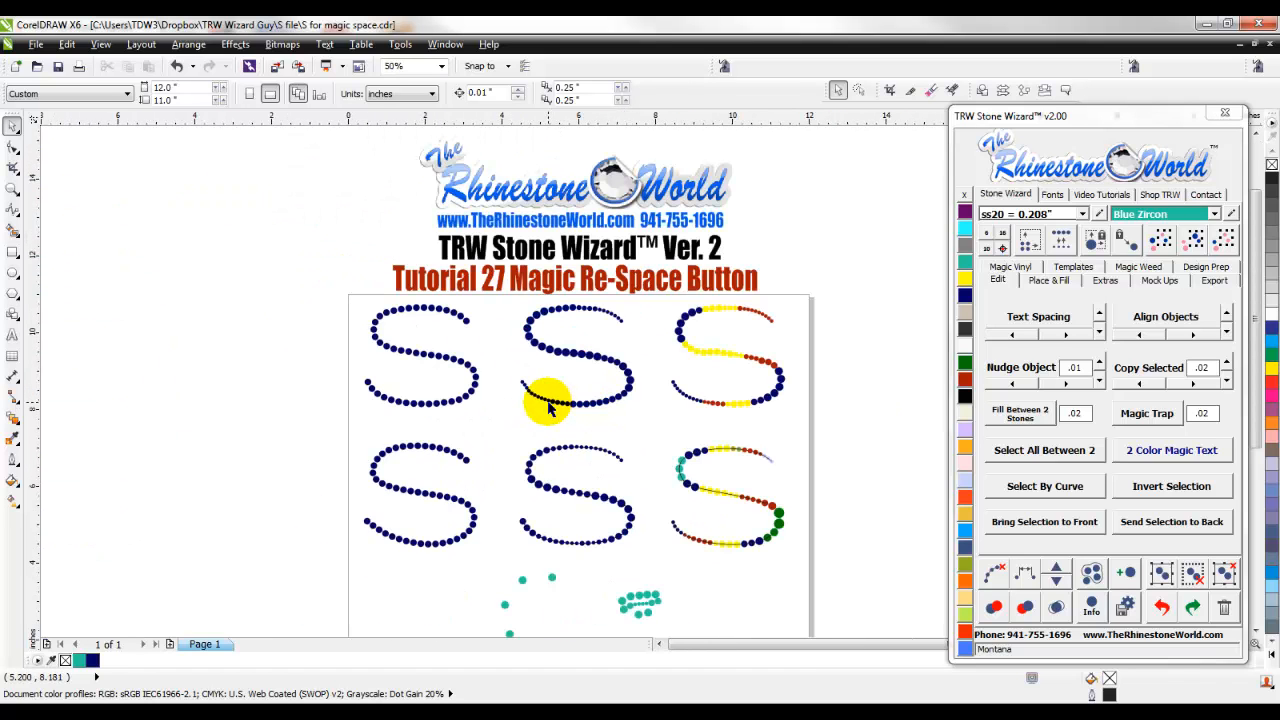